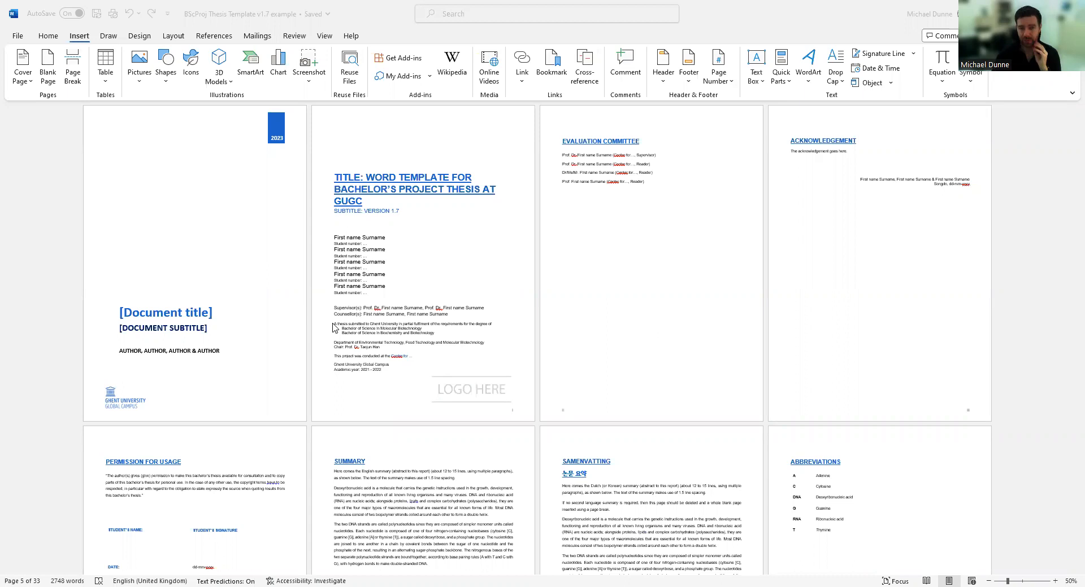
# Scroll in multi-page view from the title page through the front matter to the Contents and Introduction.
pyautogui.scroll(-6, 374, 270)
pyautogui.scroll(-20, 377, 270)
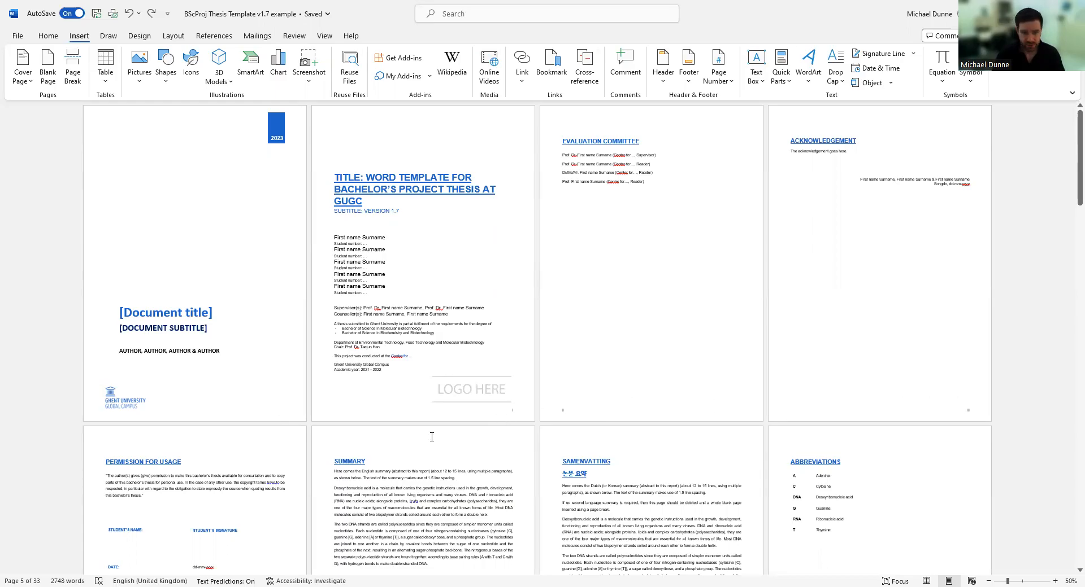
pyautogui.scroll(-5, 431, 438)
pyautogui.scroll(3, 321, 468)
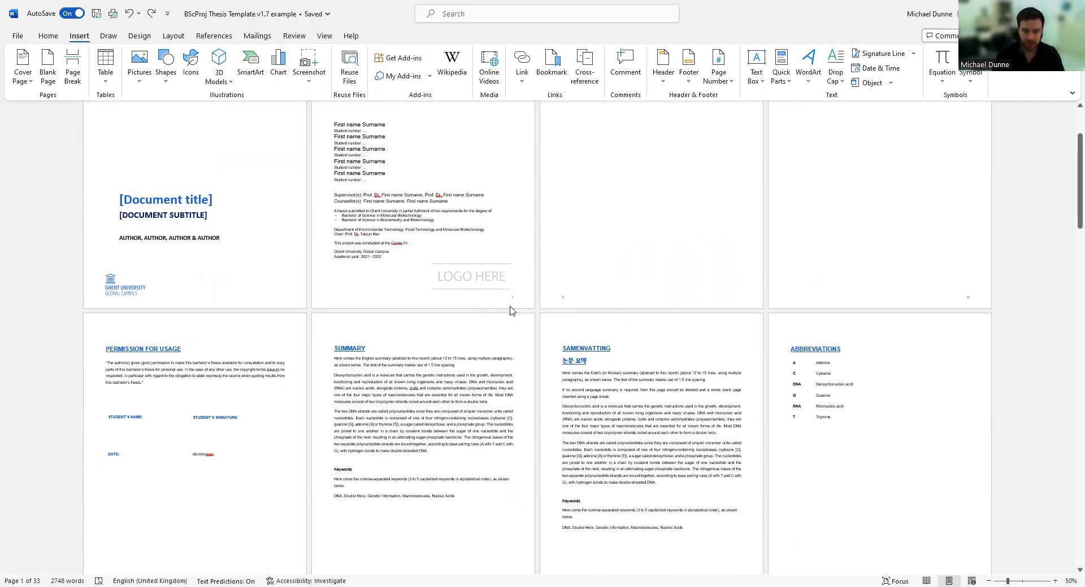
pyautogui.scroll(2, 510, 310)
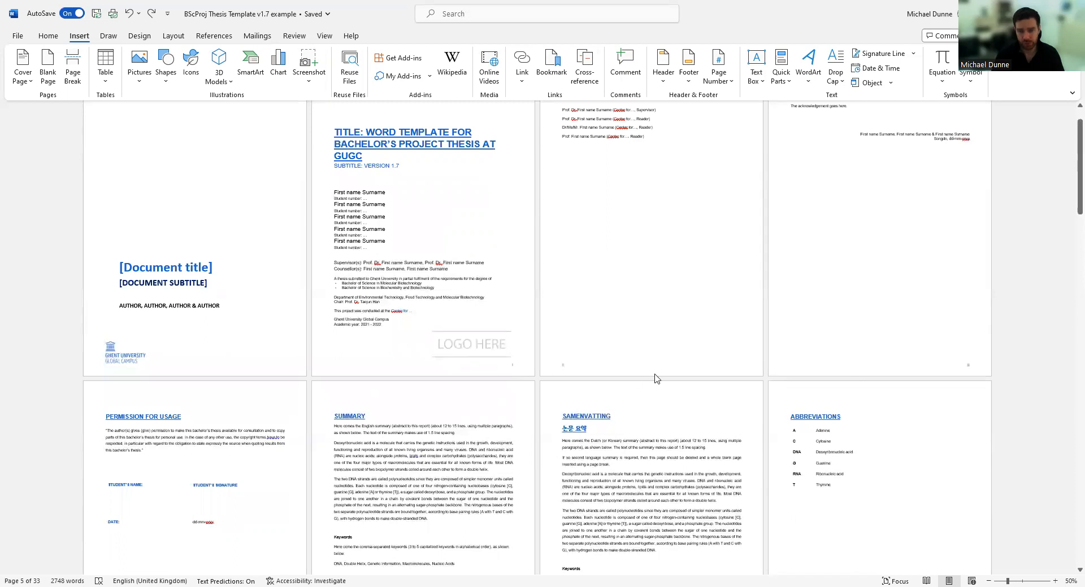
pyautogui.scroll(-5, 508, 427)
pyautogui.scroll(-7, 508, 427)
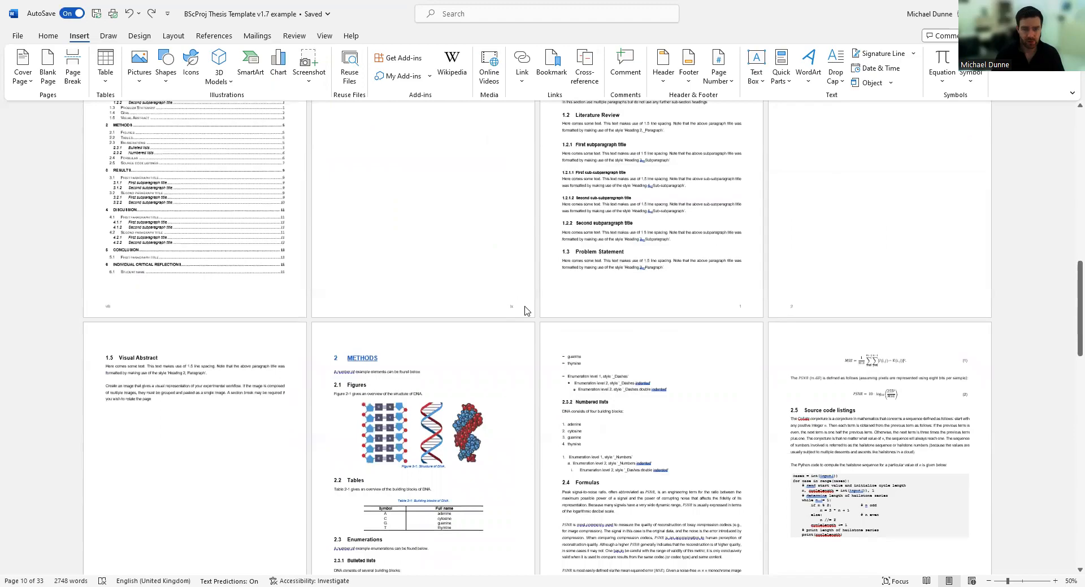
pyautogui.scroll(1, 395, 219)
pyautogui.scroll(1, 429, 277)
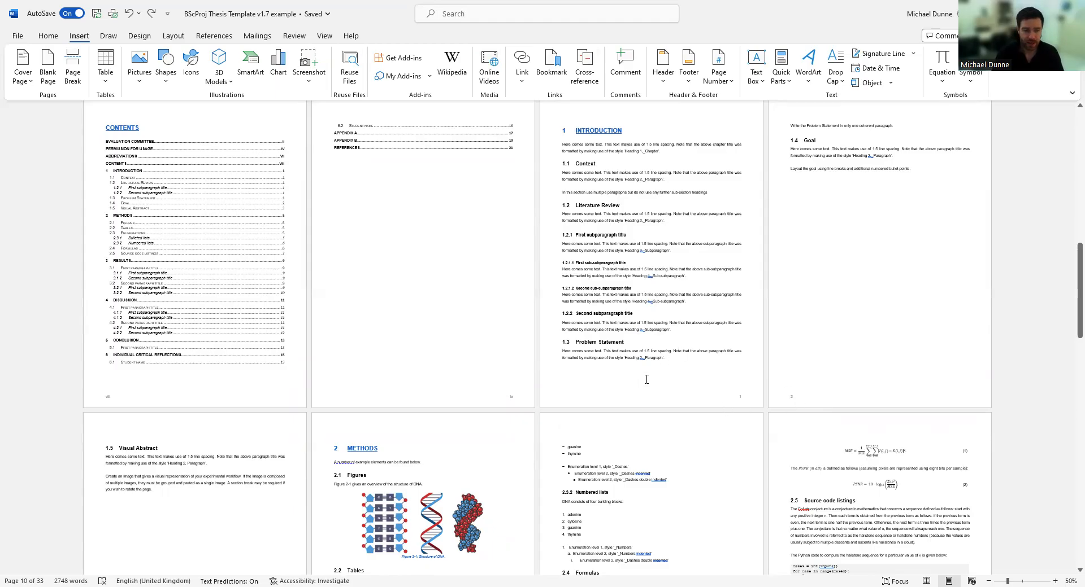
pyautogui.scroll(3, 618, 378)
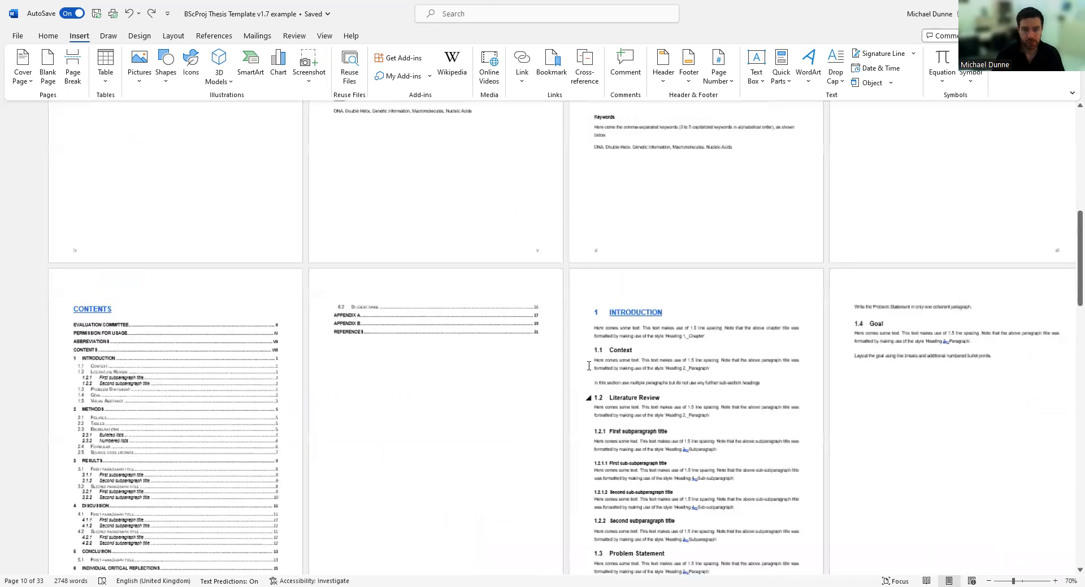
# Review the Introduction and Methods pages at 100% zoom, ending on 1.5 Visual Abstract and 2 Methods.
pyautogui.keyDown('ctrl'); pyautogui.scroll(5, 638, 370); pyautogui.keyUp('ctrl')
pyautogui.keyDown('ctrl'); pyautogui.scroll(-5, 660, 361); pyautogui.keyUp('ctrl')
pyautogui.scroll(-10, 660, 361)
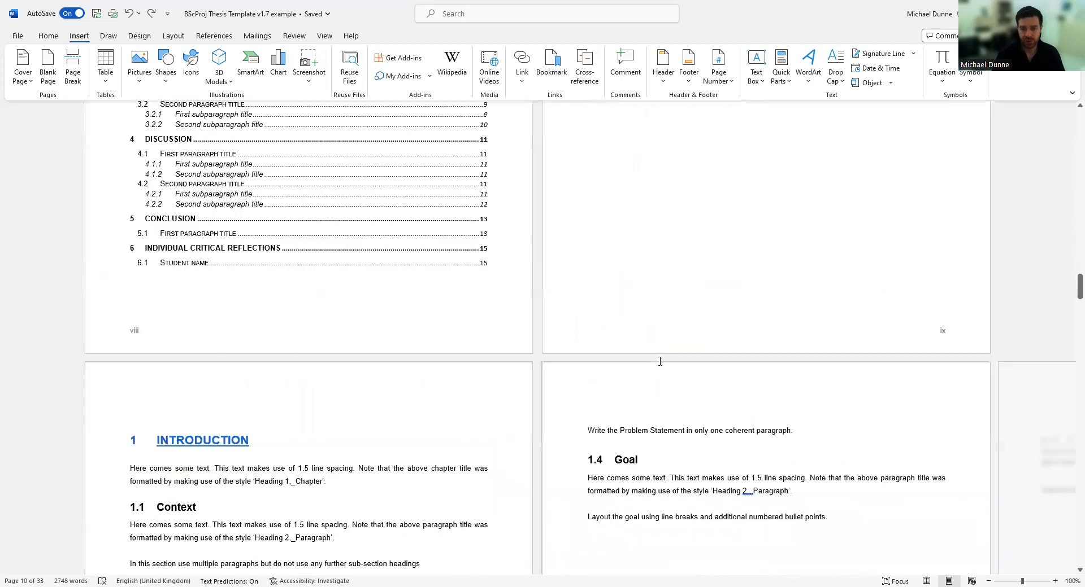
pyautogui.keyDown('ctrl'); pyautogui.scroll(5, 659, 361); pyautogui.keyUp('ctrl')
pyautogui.scroll(-8, 452, 501)
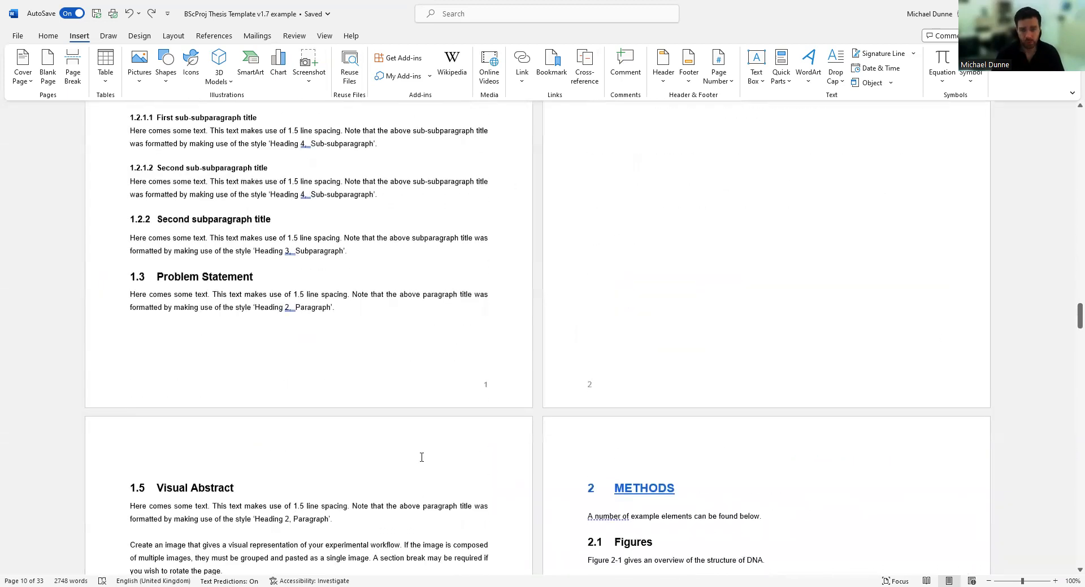
pyautogui.scroll(8, 429, 433)
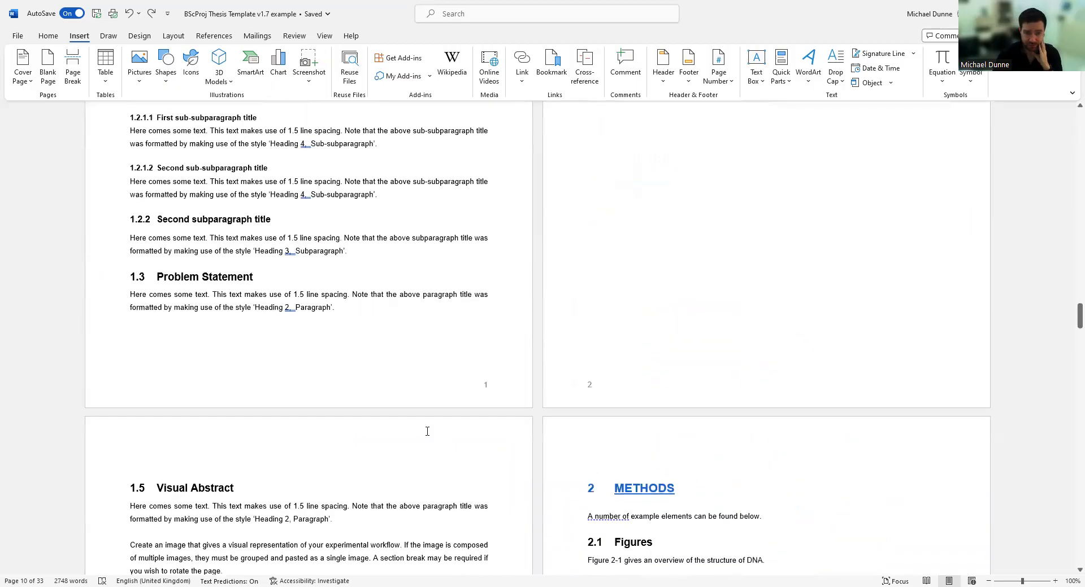
pyautogui.scroll(4, 443, 449)
pyautogui.scroll(-12, 452, 440)
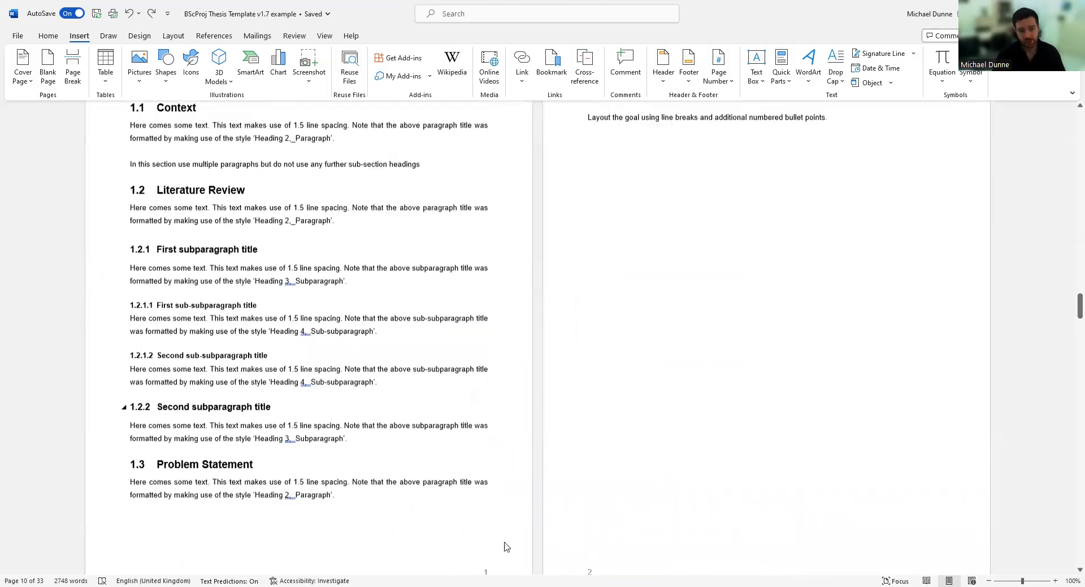
pyautogui.scroll(-6, 446, 418)
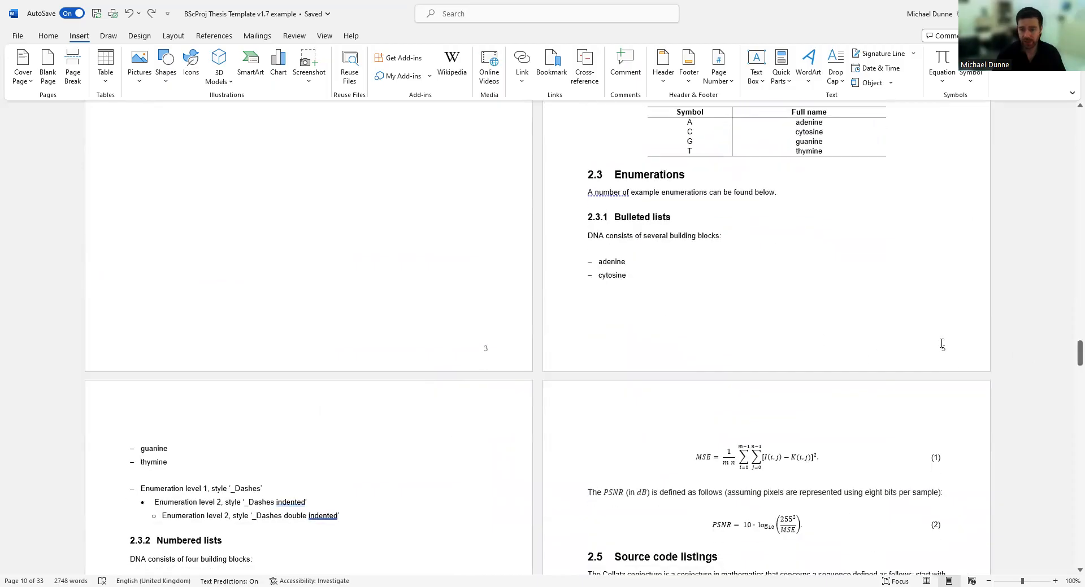
pyautogui.scroll(1, 583, 368)
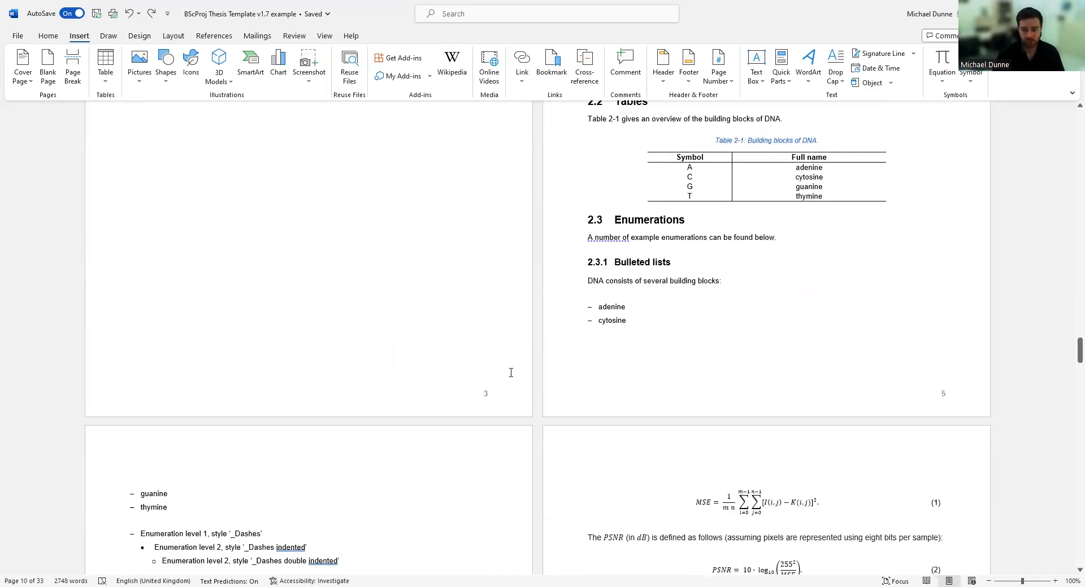
pyautogui.scroll(5, 654, 380)
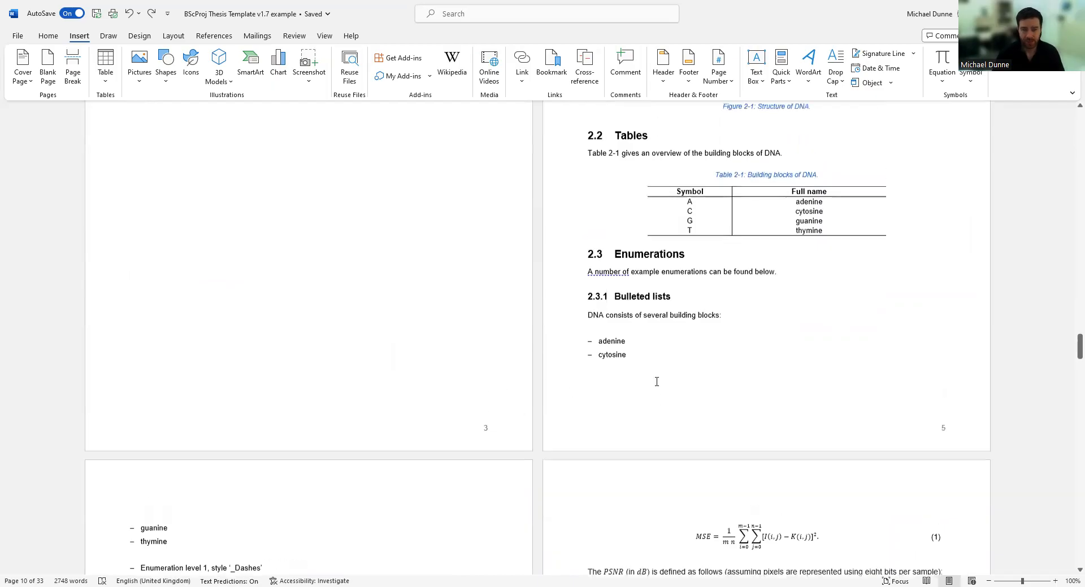
pyautogui.scroll(3, 655, 384)
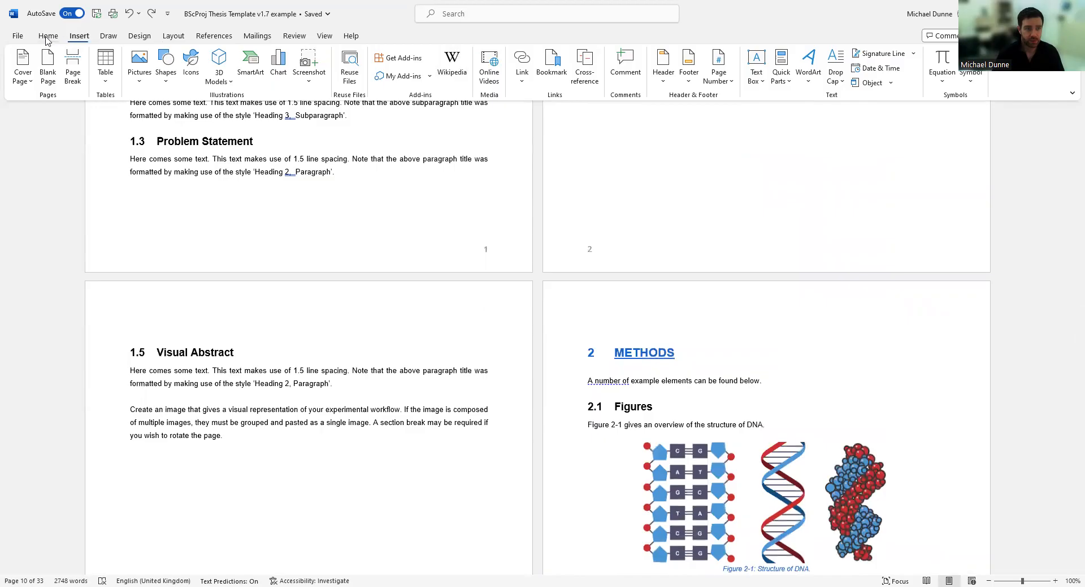
pyautogui.click(49, 38)
# Turn on Show/Hide ¶ and review the pilcrows and tab arrows on the Methods pages.
pyautogui.click(462, 57)
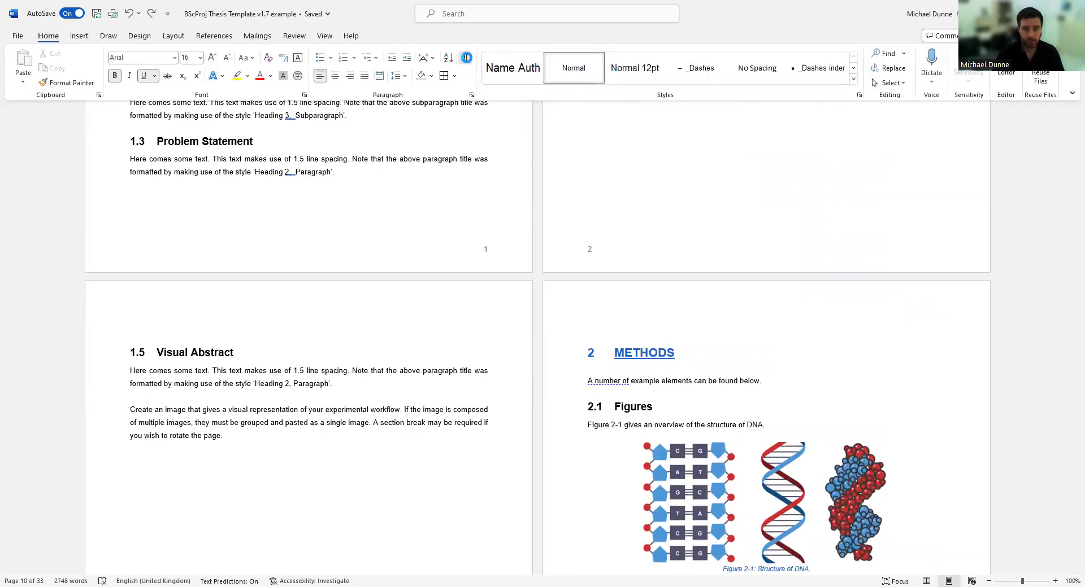
pyautogui.scroll(-5, 519, 261)
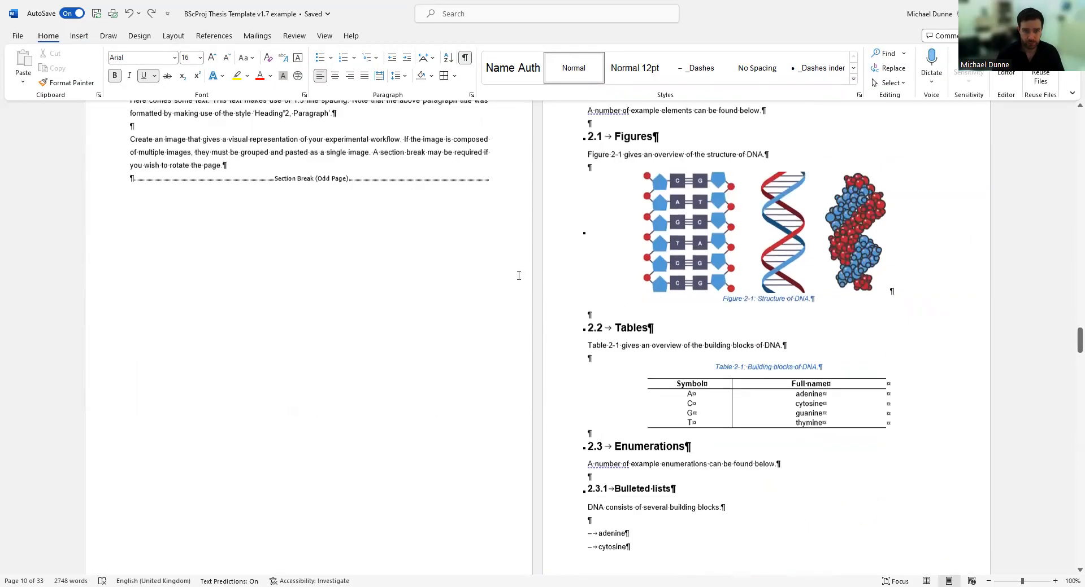
pyautogui.scroll(1, 266, 185)
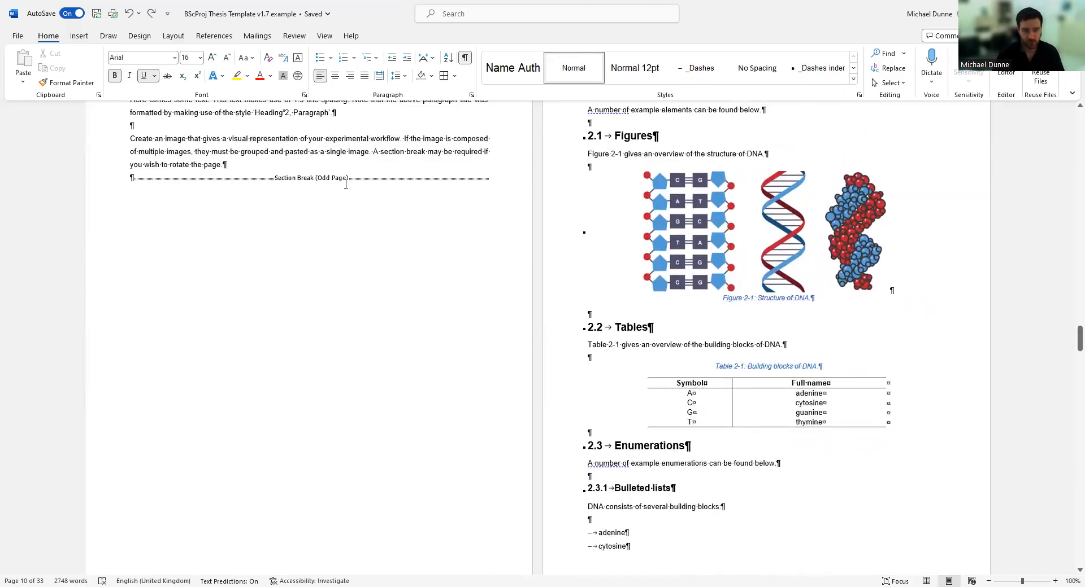
pyautogui.scroll(-6, 346, 184)
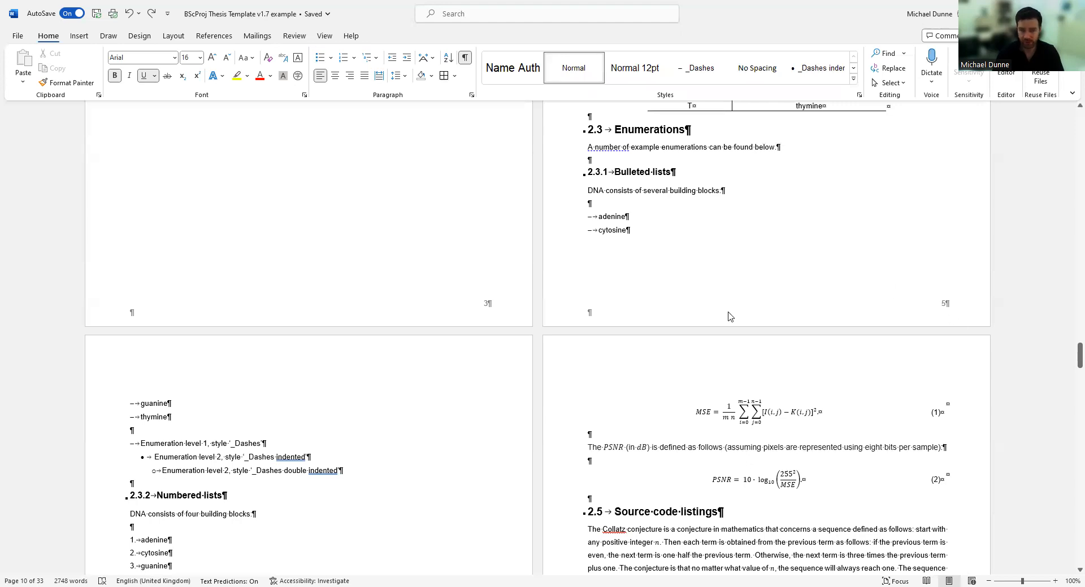
pyautogui.scroll(6, 535, 345)
pyautogui.scroll(3, 535, 352)
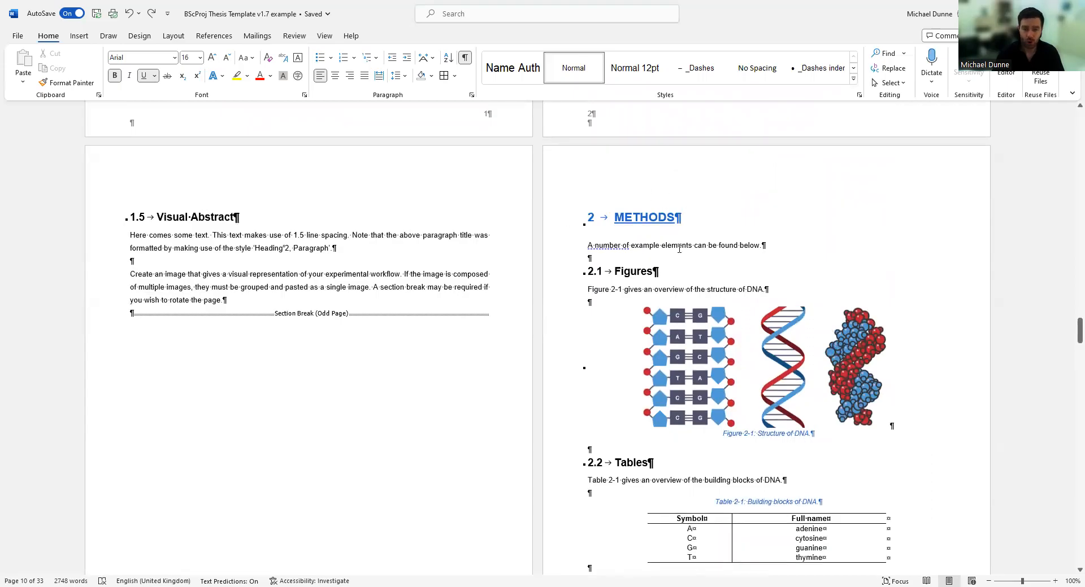
pyautogui.scroll(-4, 676, 256)
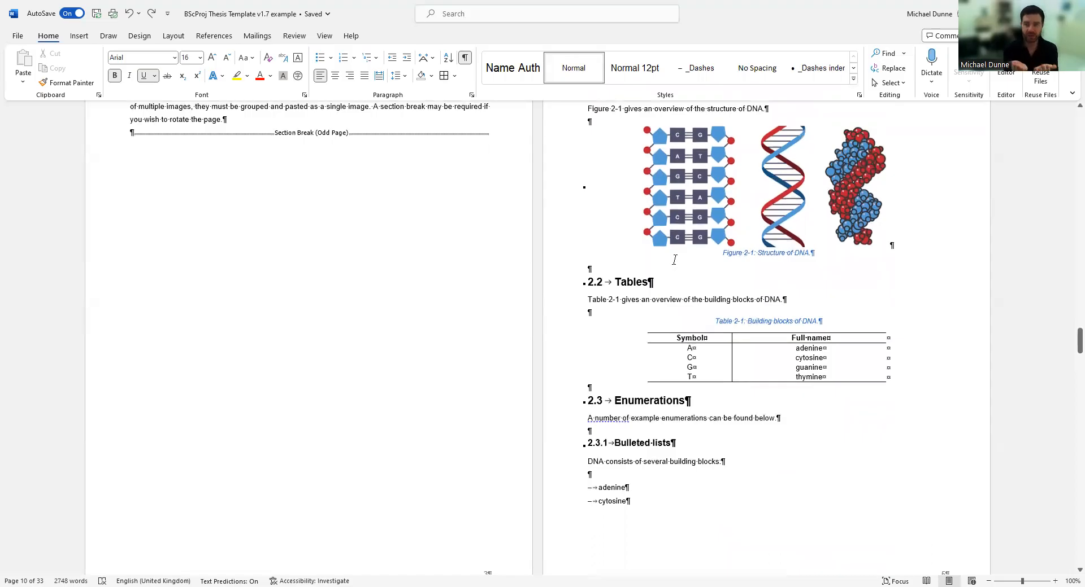
pyautogui.scroll(-5, 886, 203)
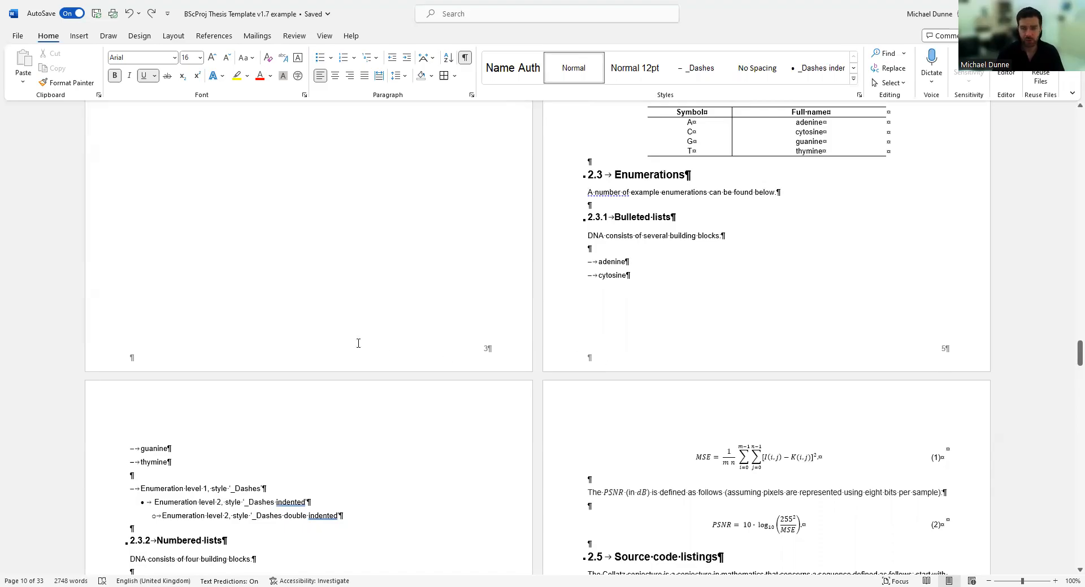
# Locate the Odd Page section break after 1.5 Visual Abstract, toggling formatting marks off and on.
pyautogui.scroll(3, 523, 343)
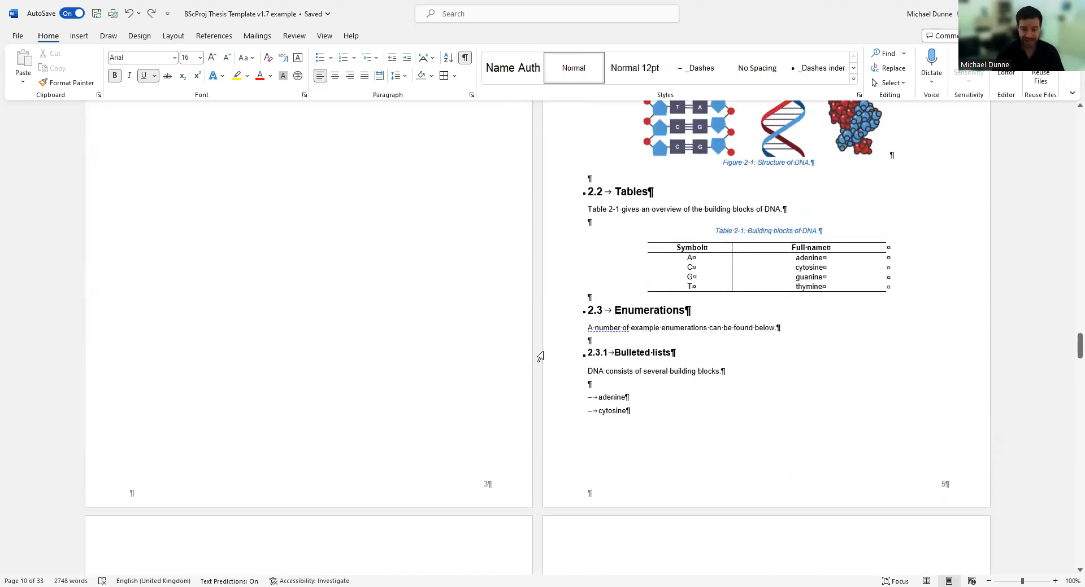
pyautogui.scroll(4, 538, 357)
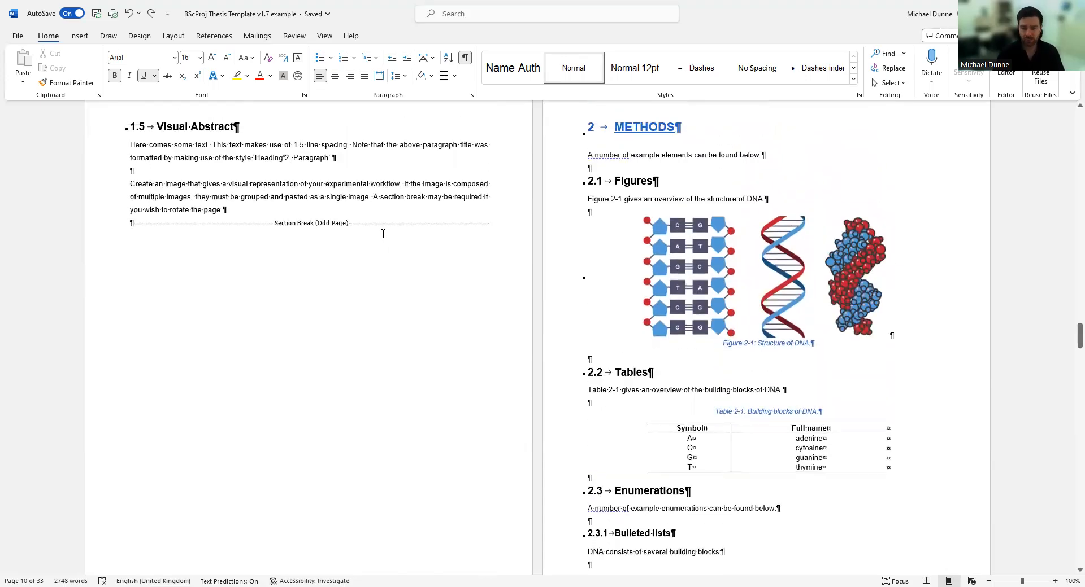
pyautogui.scroll(-6, 397, 220)
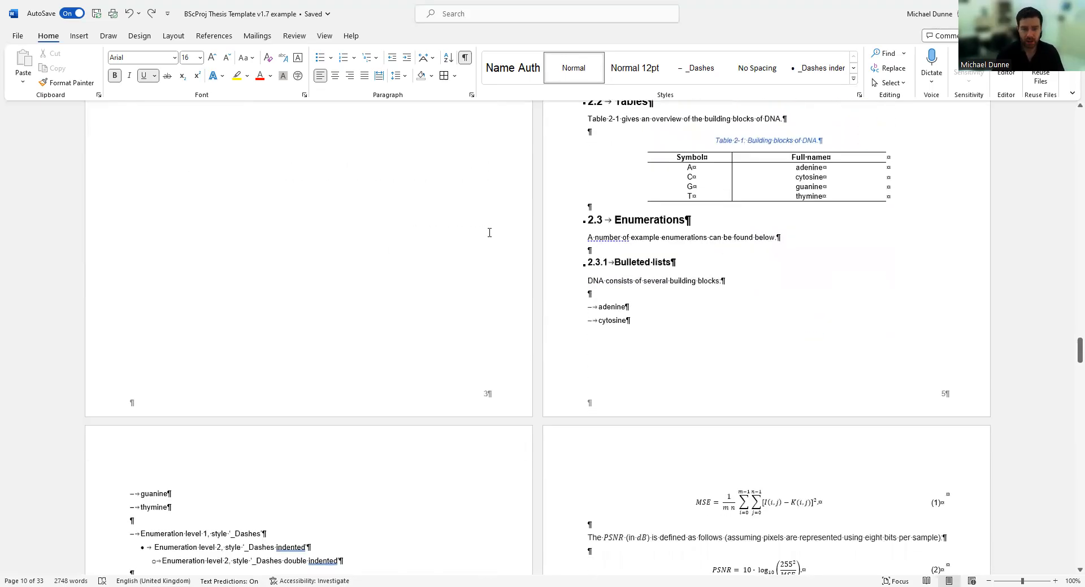
pyautogui.scroll(7, 302, 285)
pyautogui.scroll(1, 298, 279)
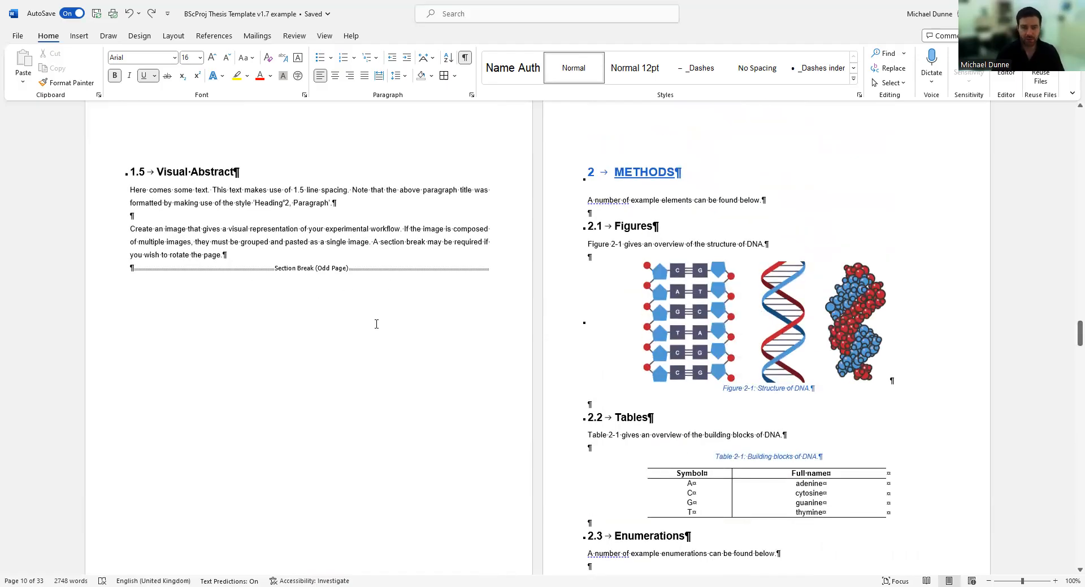
pyautogui.click(464, 58)
pyautogui.click(464, 59)
pyautogui.click(80, 35)
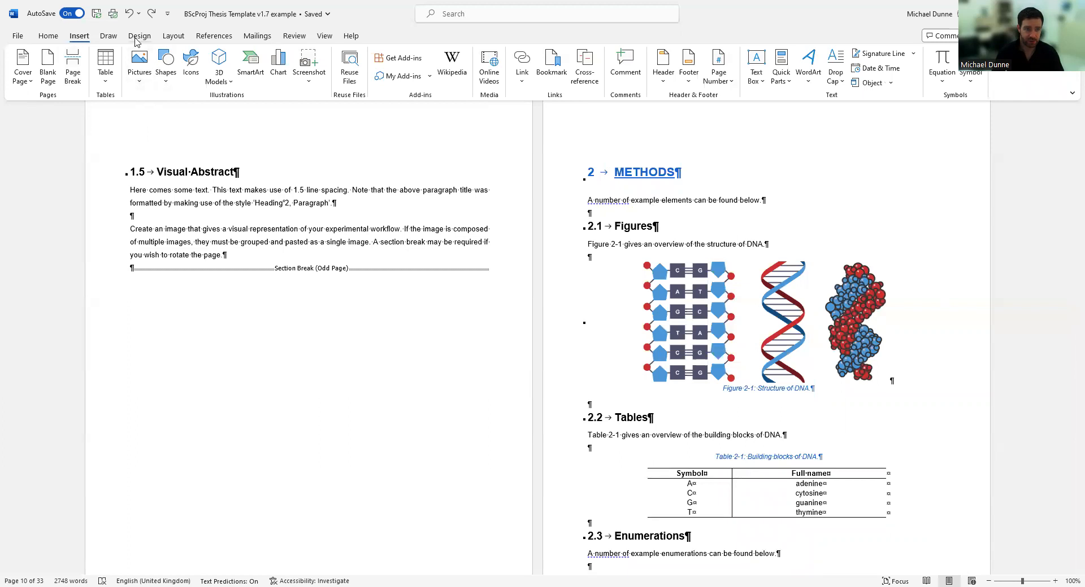
pyautogui.click(178, 37)
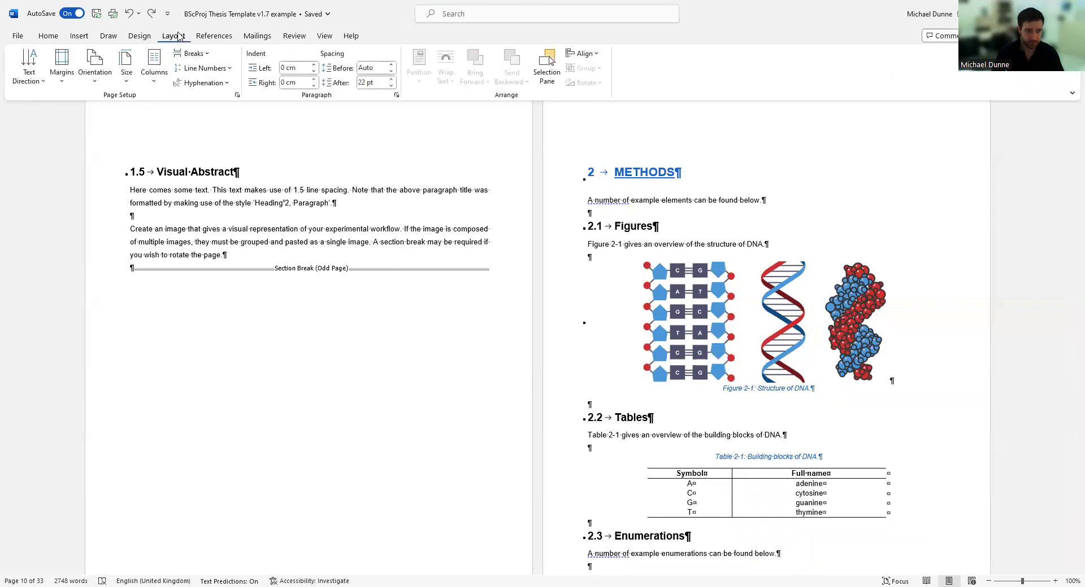
pyautogui.click(202, 58)
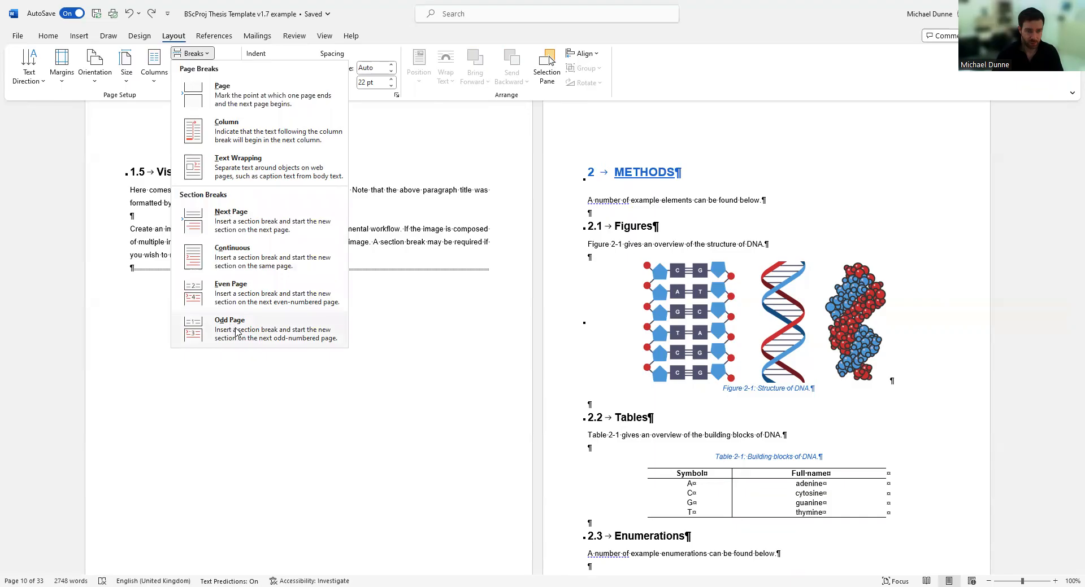
pyautogui.click(384, 331)
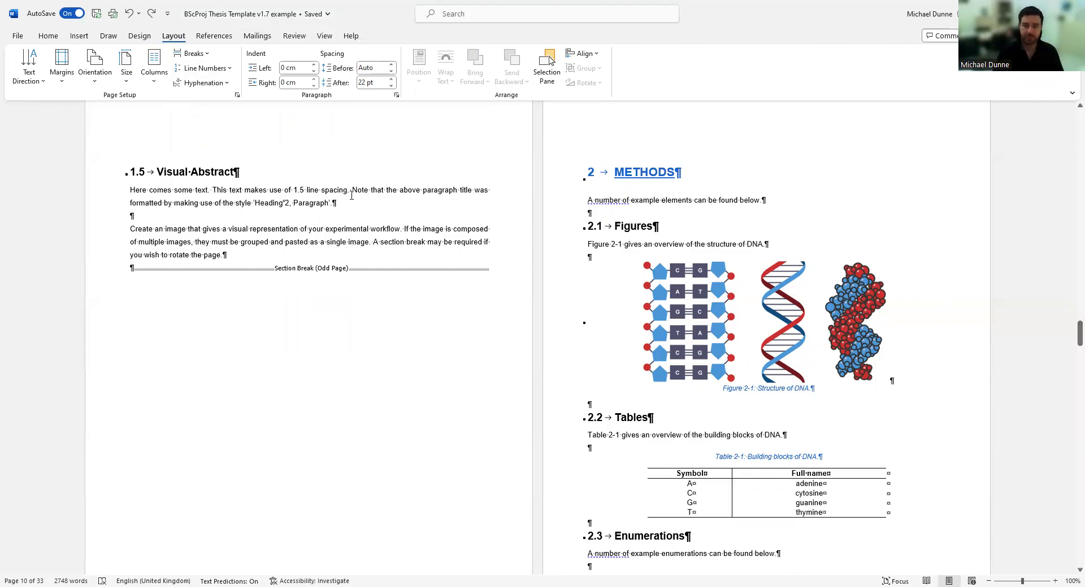
pyautogui.click(48, 35)
# Hide formatting marks and scroll through the reflections and appendices to the References.
pyautogui.click(464, 57)
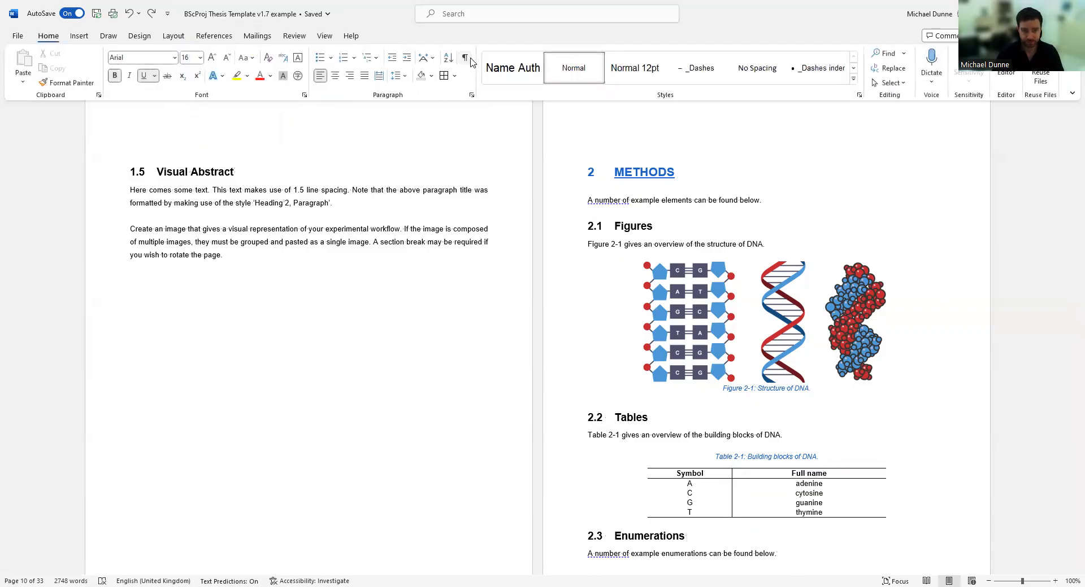
pyautogui.scroll(-3, 440, 274)
pyautogui.scroll(-20, 441, 274)
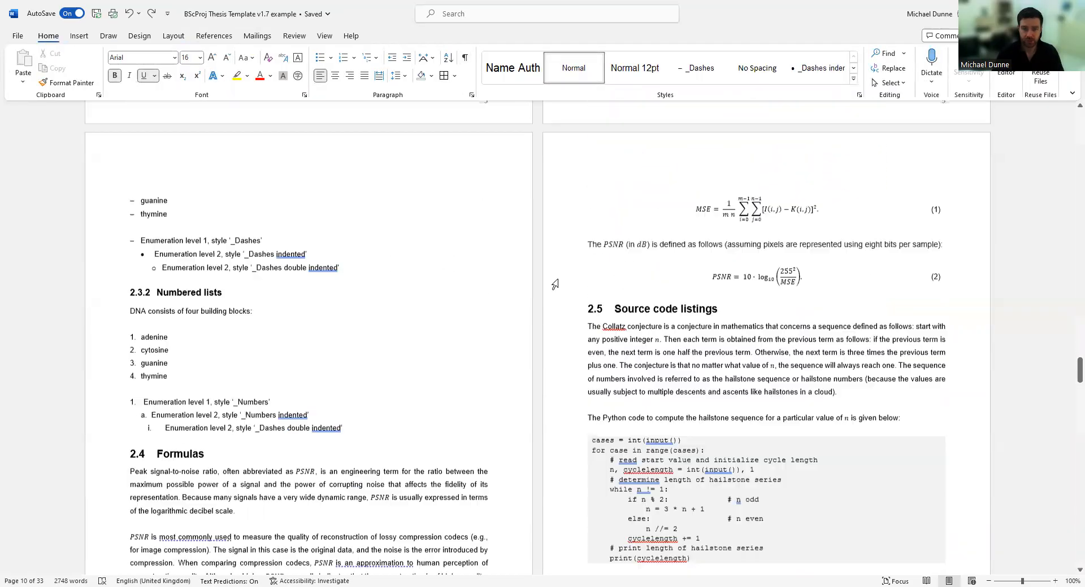
pyautogui.scroll(-20, 593, 319)
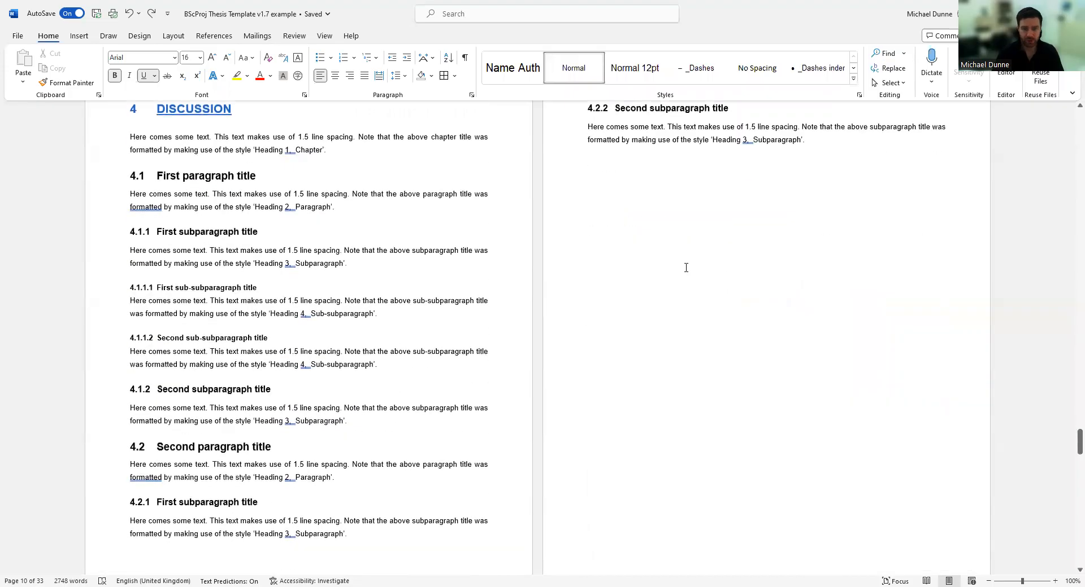
pyautogui.scroll(10, 593, 364)
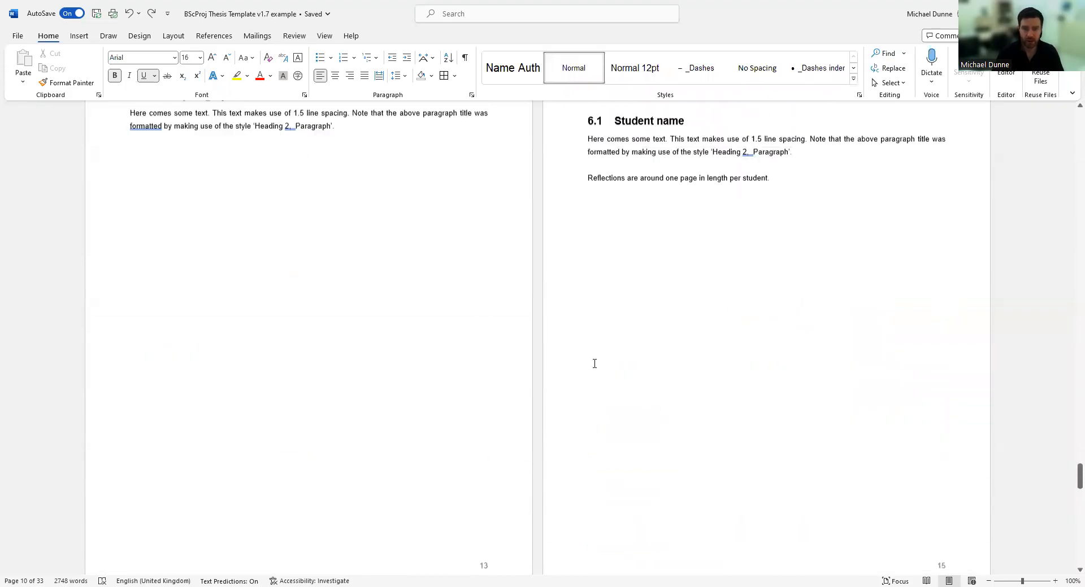
pyautogui.scroll(-10, 485, 416)
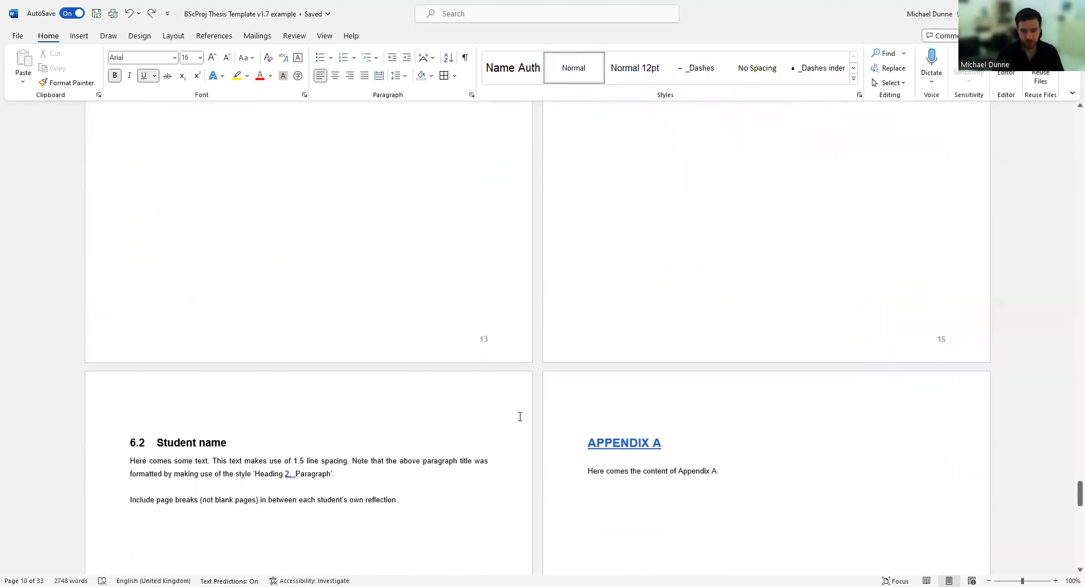
pyautogui.scroll(10, 523, 390)
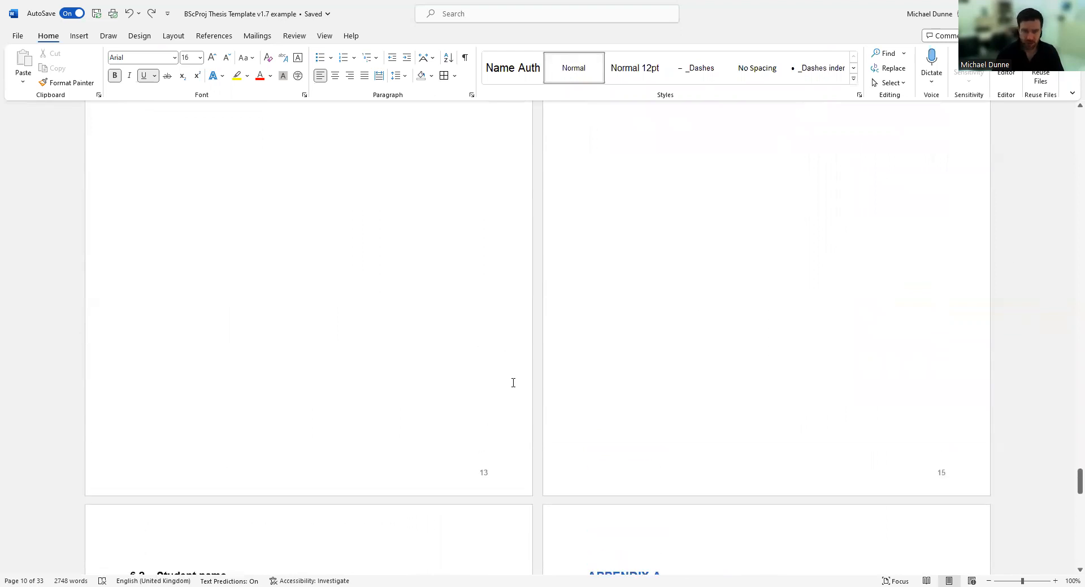
pyautogui.scroll(-15, 765, 247)
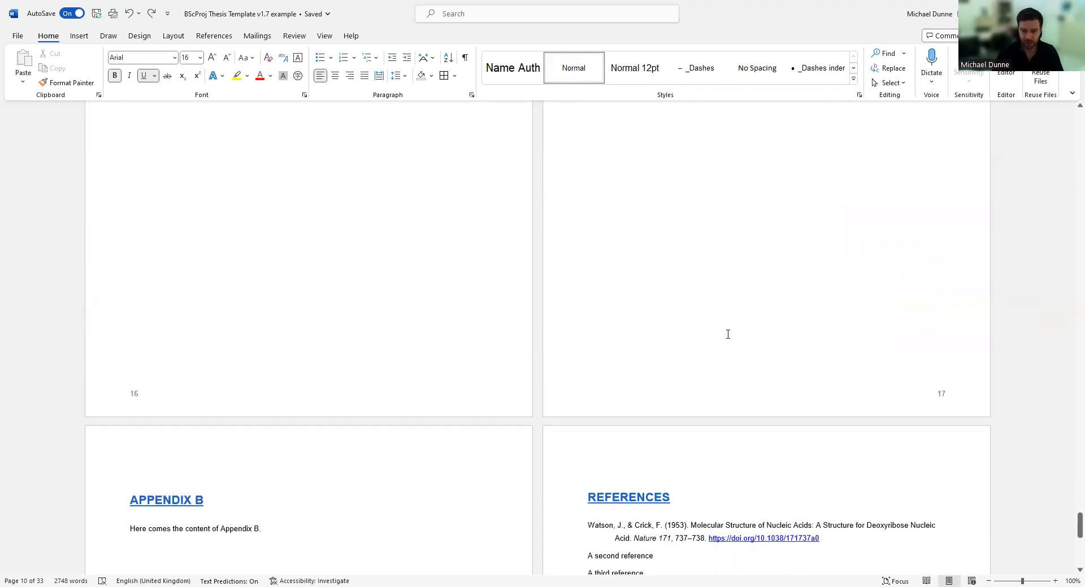
pyautogui.scroll(-3, 727, 334)
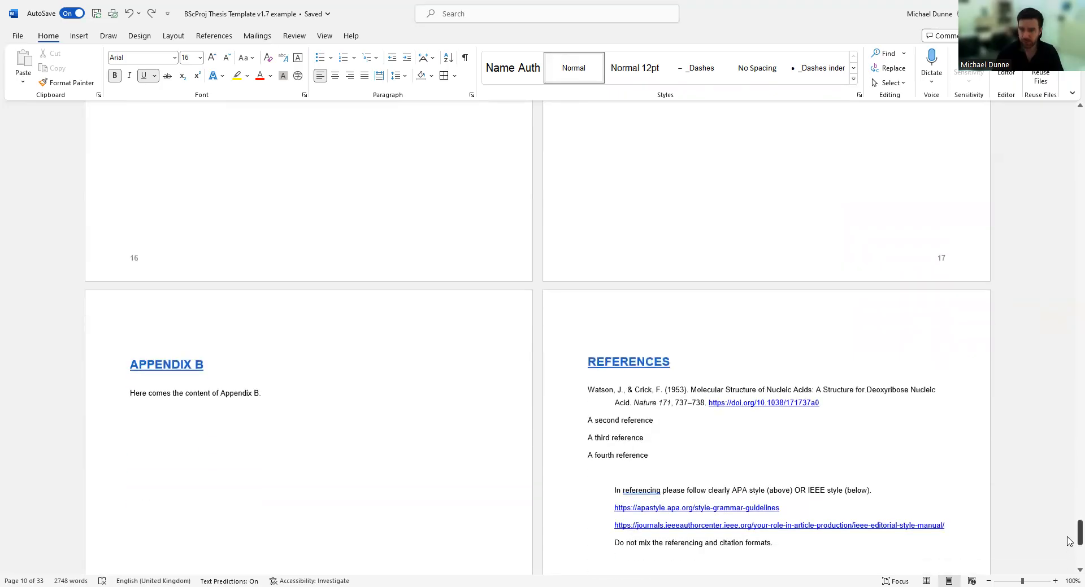
# Drag the scrollbar back up to the cover and title pages.
pyautogui.moveTo(1069, 541); pyautogui.dragTo(1070, 141)
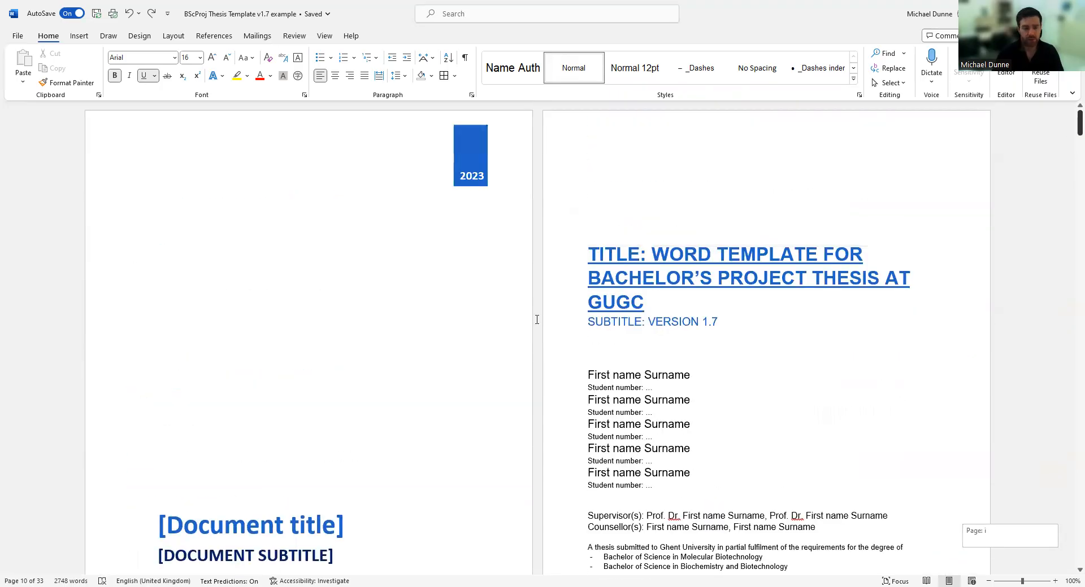
pyautogui.scroll(-1, 382, 358)
pyautogui.scroll(1, 381, 343)
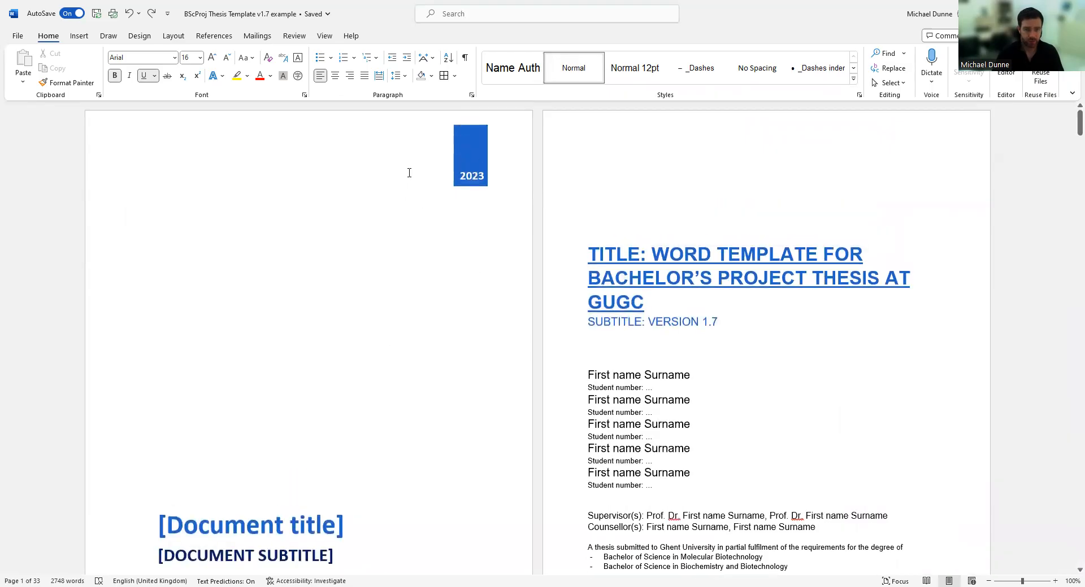
pyautogui.scroll(-5, 411, 246)
pyautogui.click(332, 298)
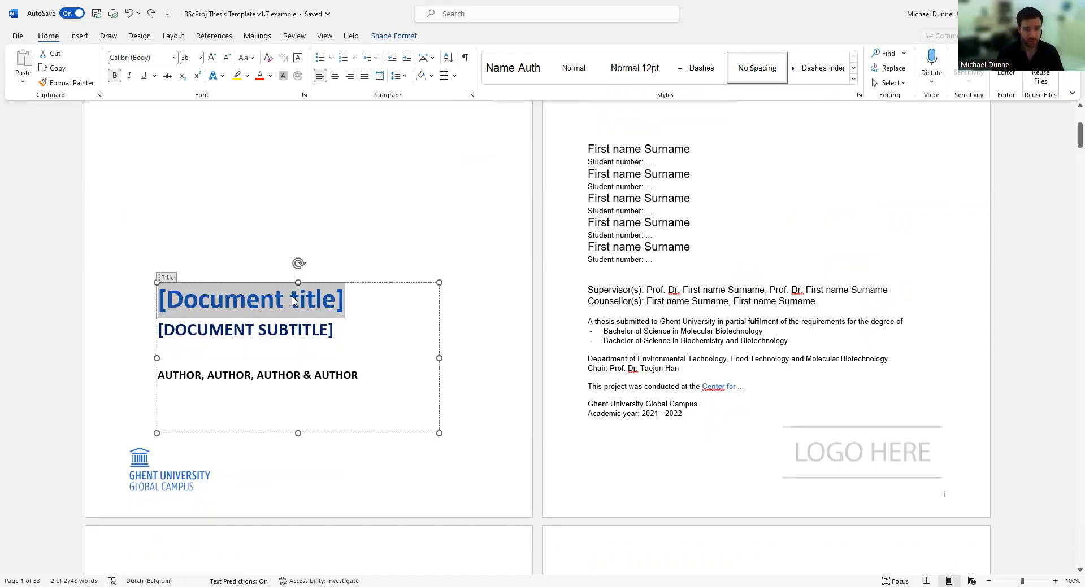
pyautogui.click(116, 319)
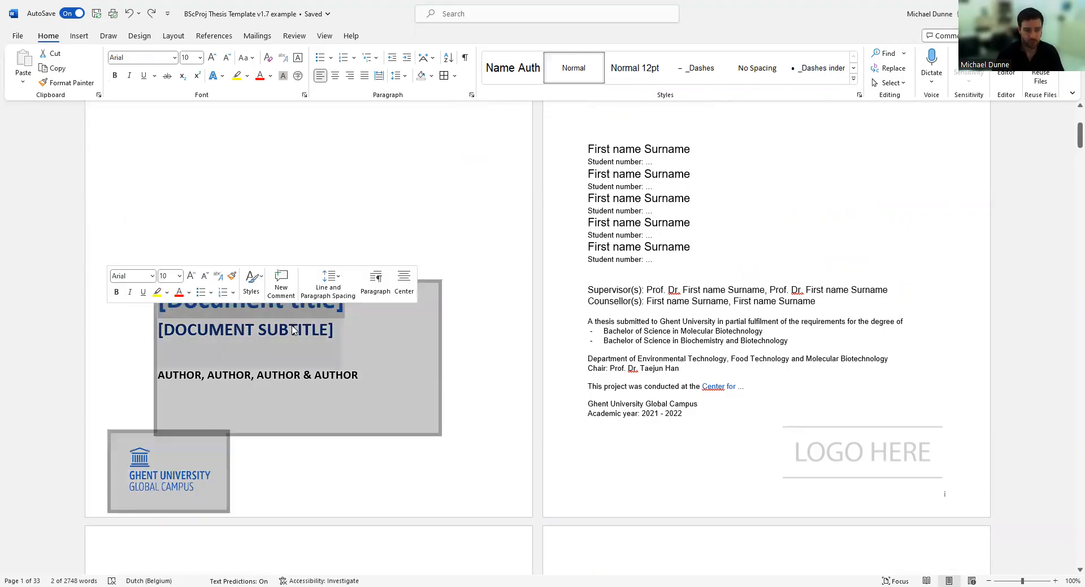
pyautogui.scroll(3, 419, 347)
pyautogui.scroll(1, 420, 346)
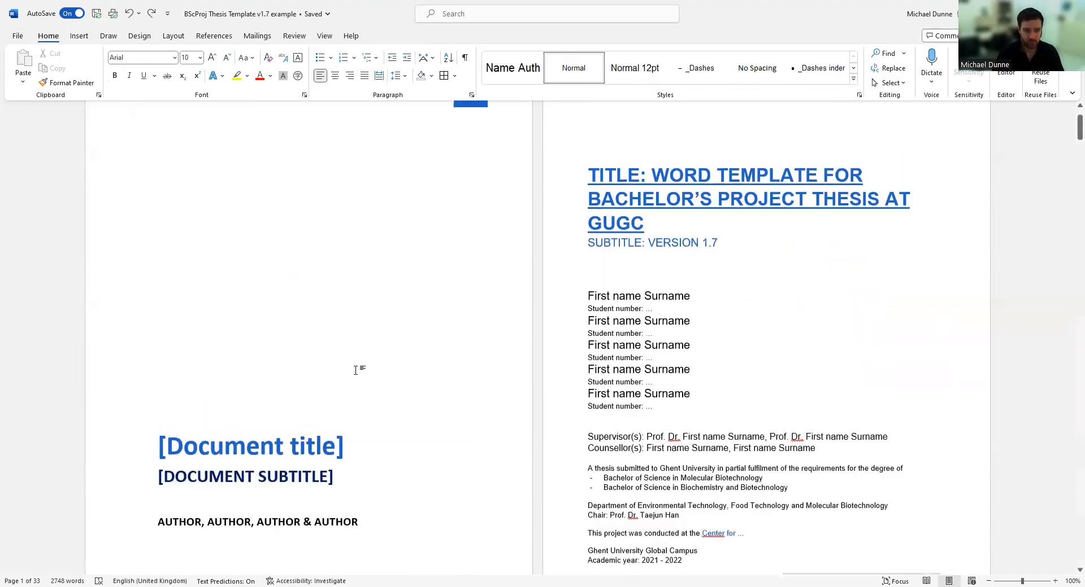
pyautogui.click(332, 481)
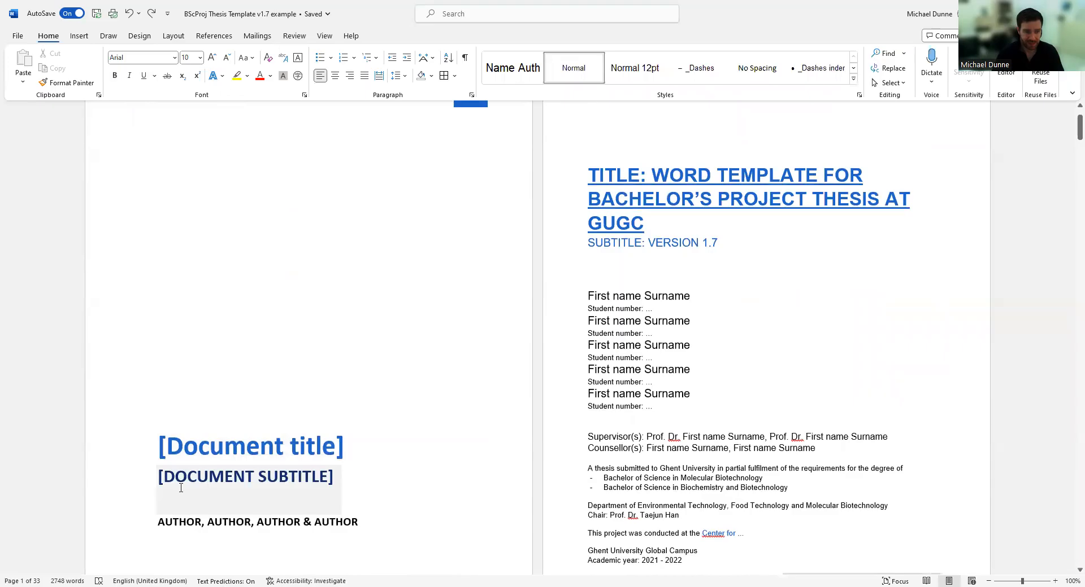
pyautogui.scroll(-2, 226, 469)
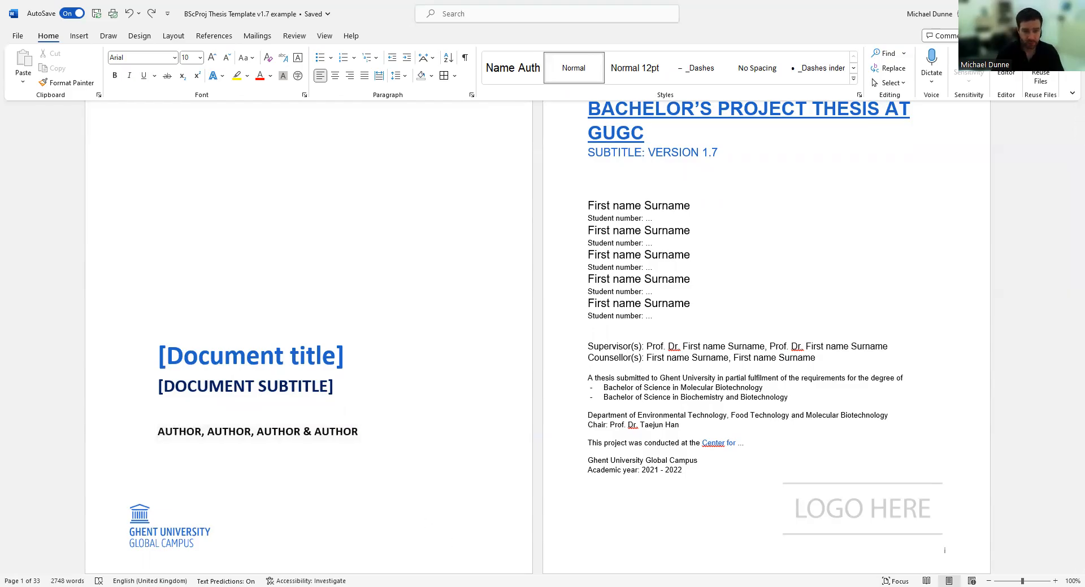
pyautogui.click(156, 446)
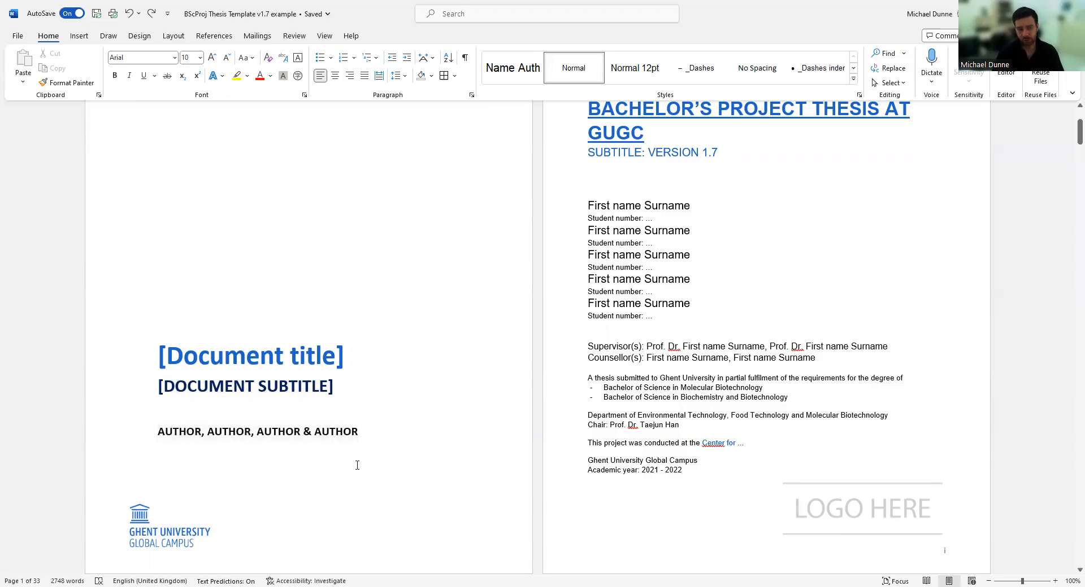
pyautogui.scroll(-2, 356, 464)
pyautogui.scroll(3, 813, 275)
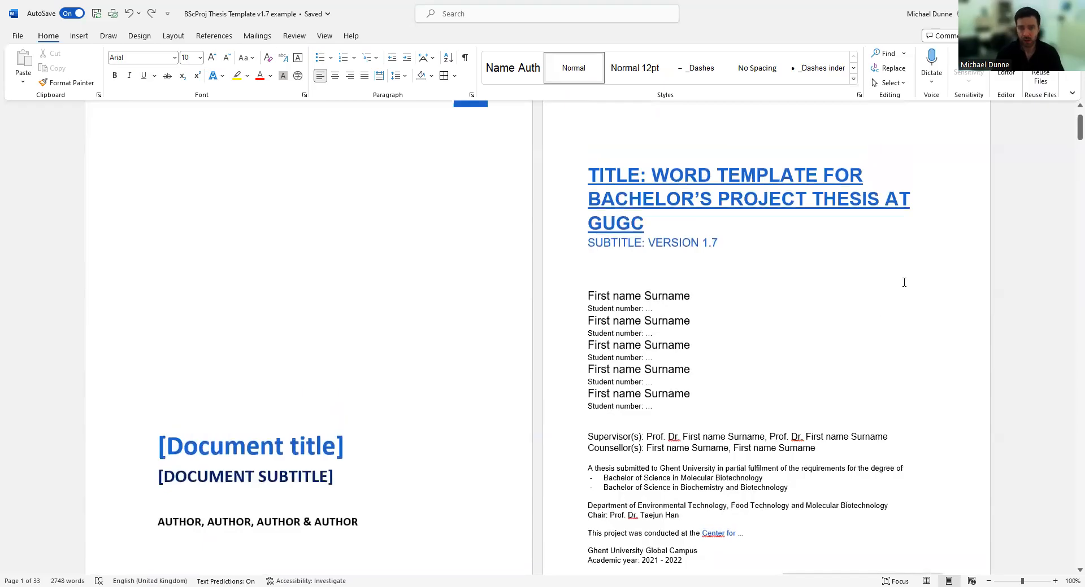
pyautogui.scroll(2, 885, 294)
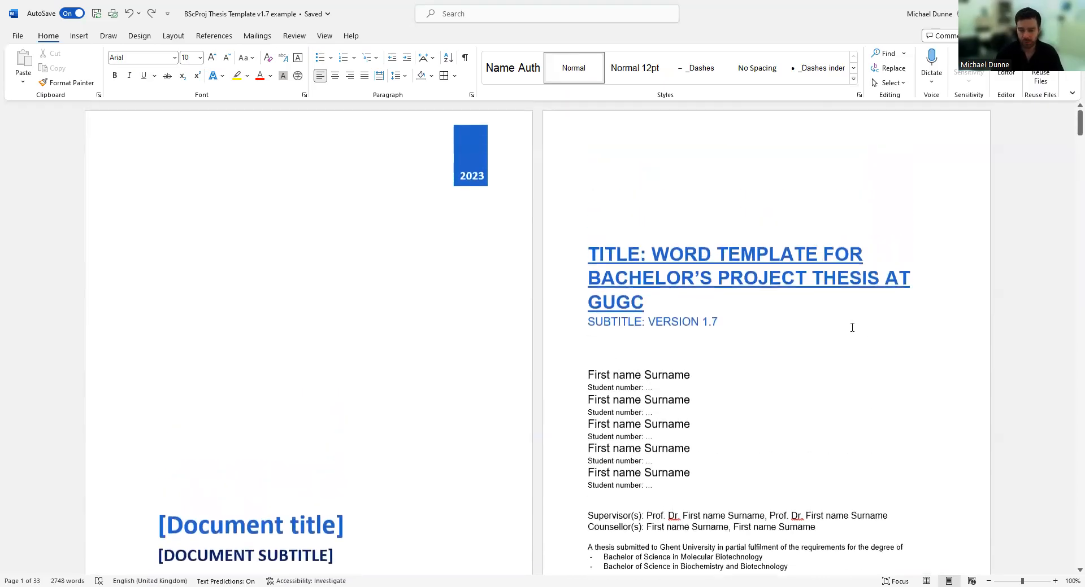
pyautogui.scroll(-2, 847, 326)
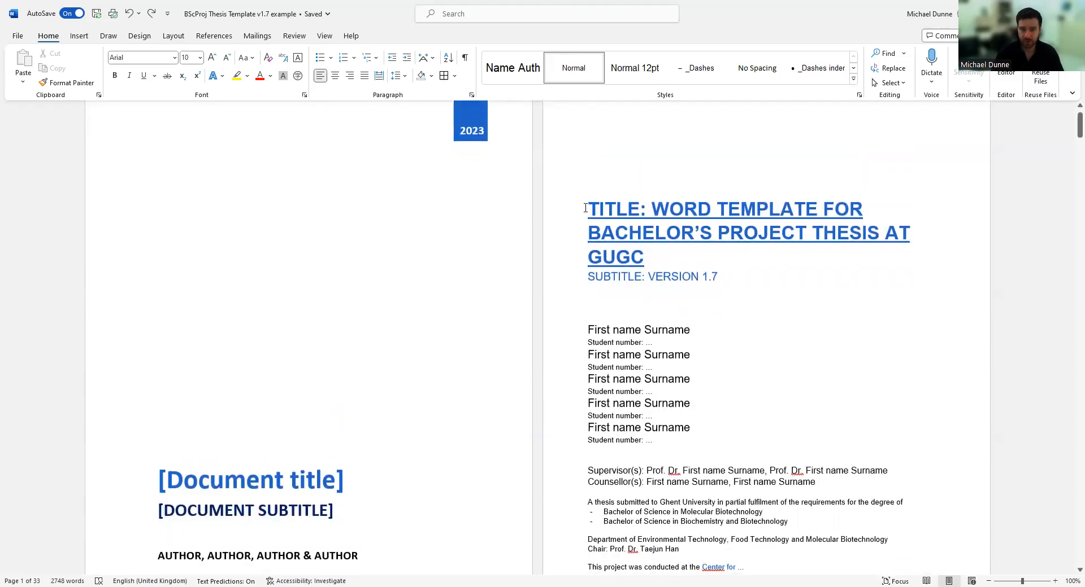
pyautogui.moveTo(585, 208); pyautogui.dragTo(646, 211)
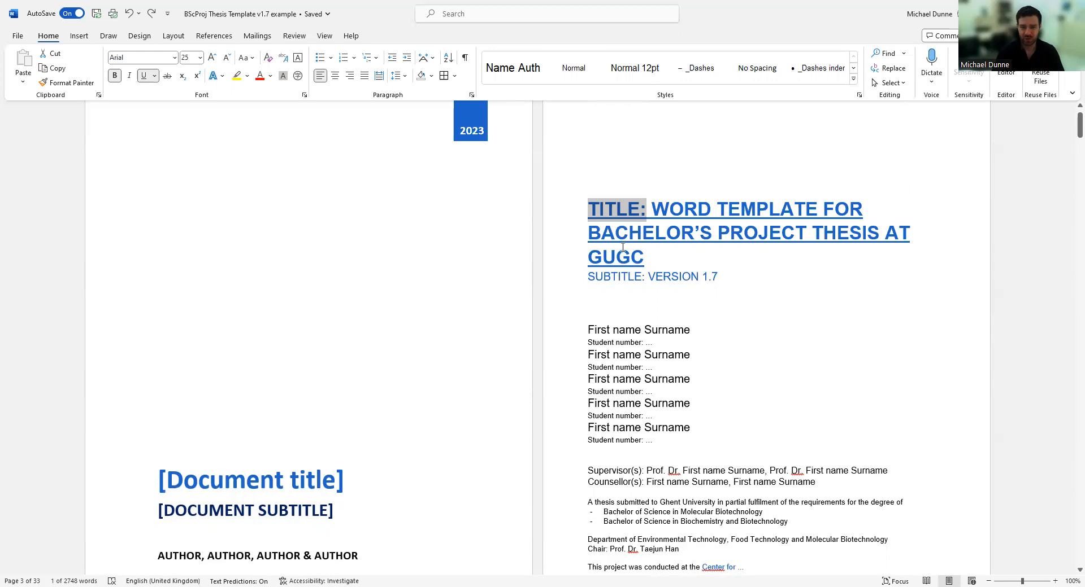
pyautogui.tripleClick(648, 260)
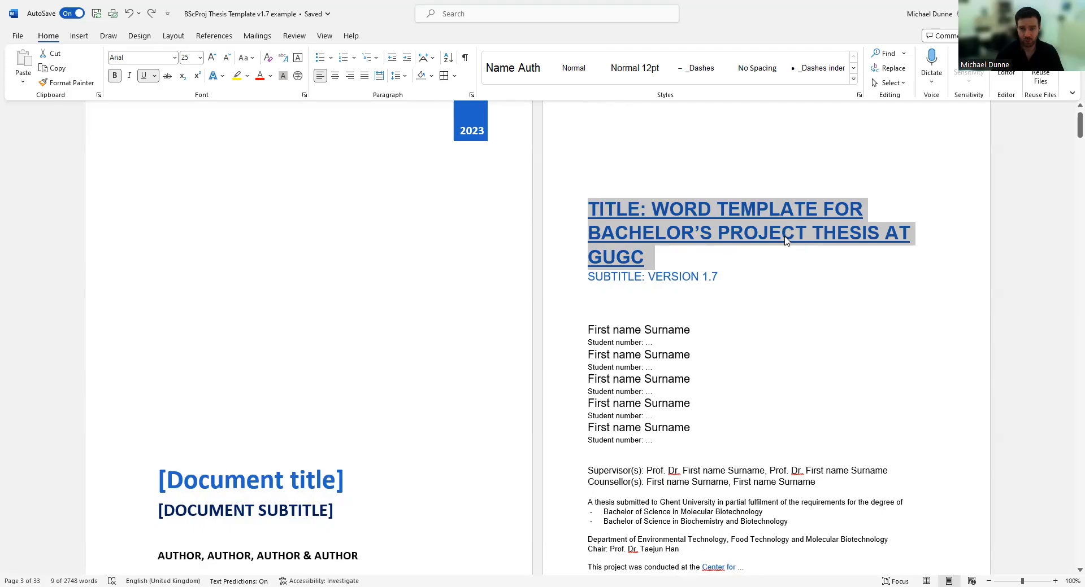
pyautogui.scroll(-1, 757, 237)
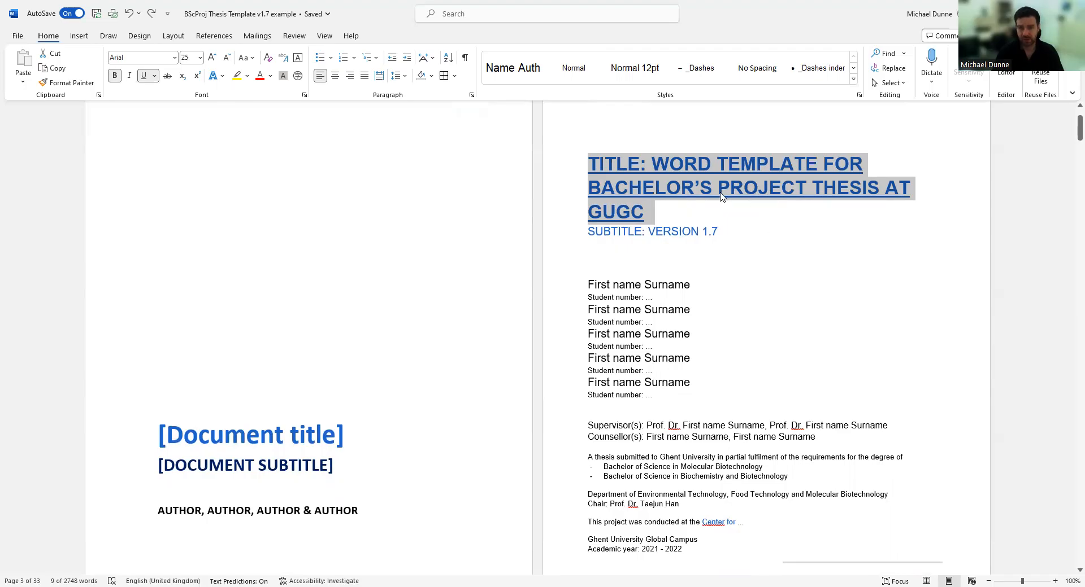
pyautogui.click(806, 190)
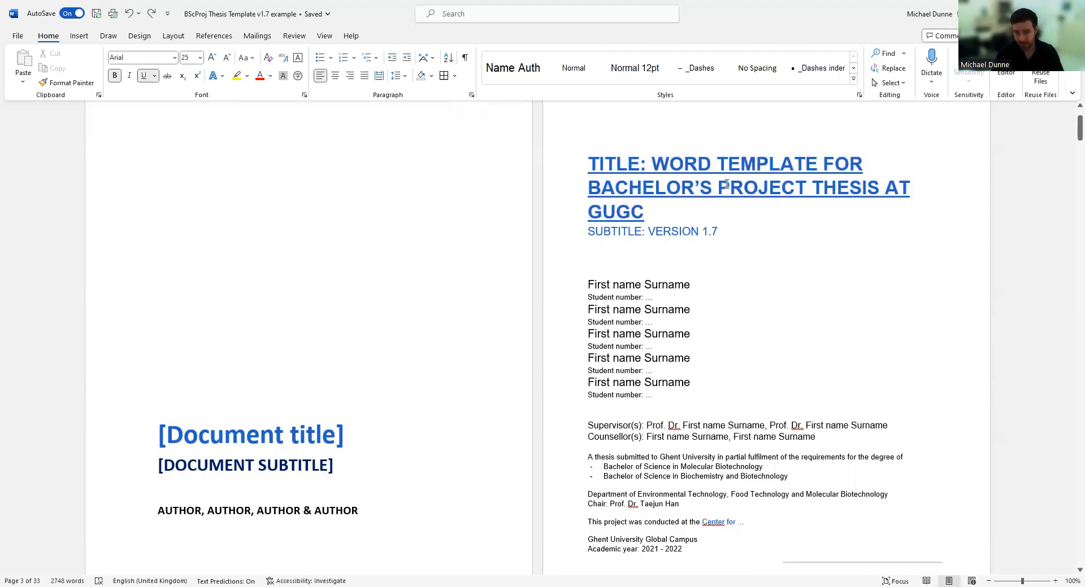
pyautogui.moveTo(730, 188); pyautogui.dragTo(799, 189)
pyautogui.click(758, 188)
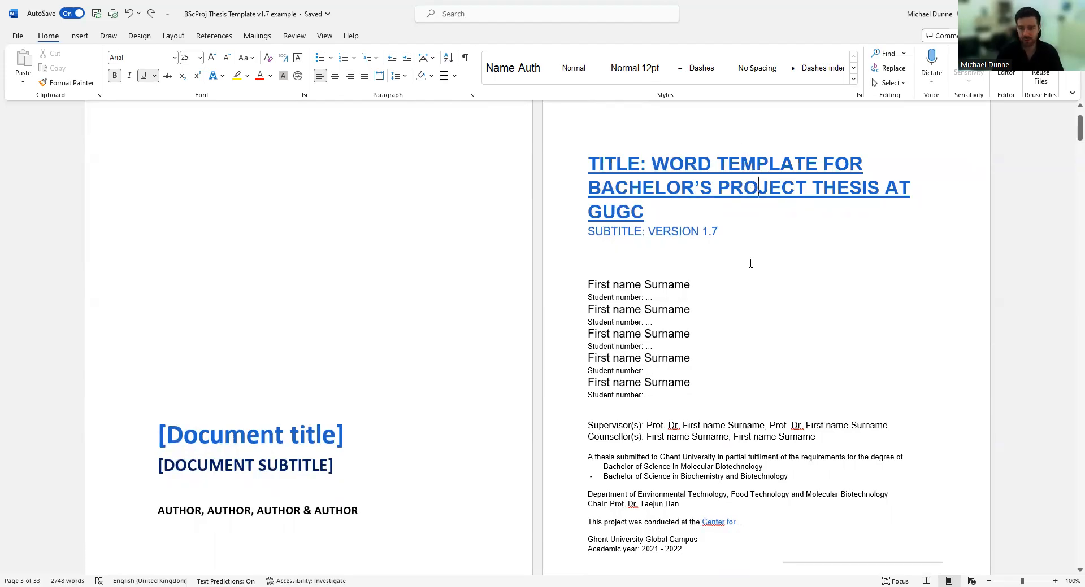
pyautogui.moveTo(710, 229); pyautogui.dragTo(603, 233)
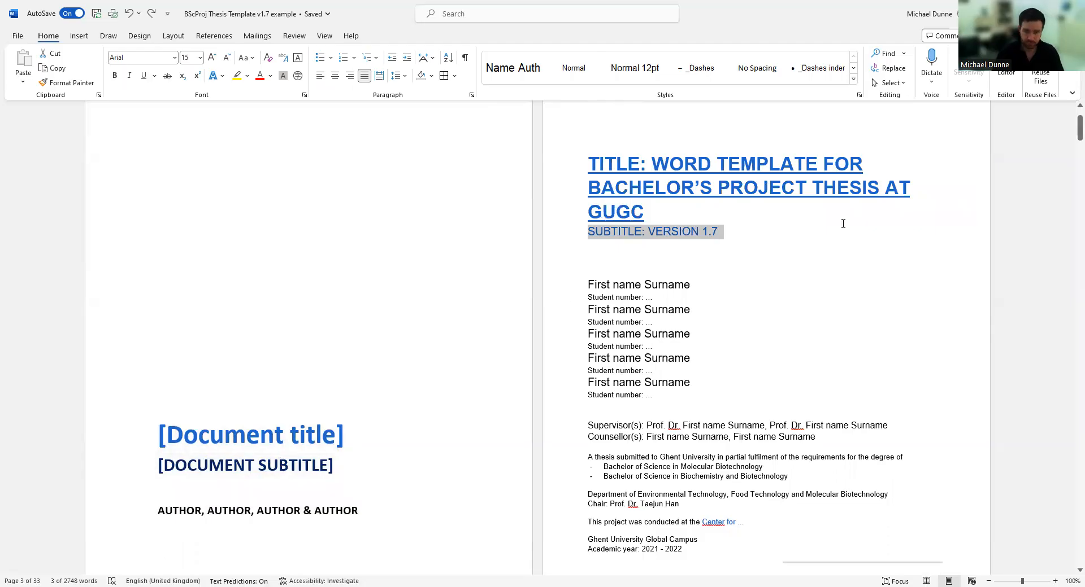
pyautogui.moveTo(644, 234); pyautogui.dragTo(595, 233)
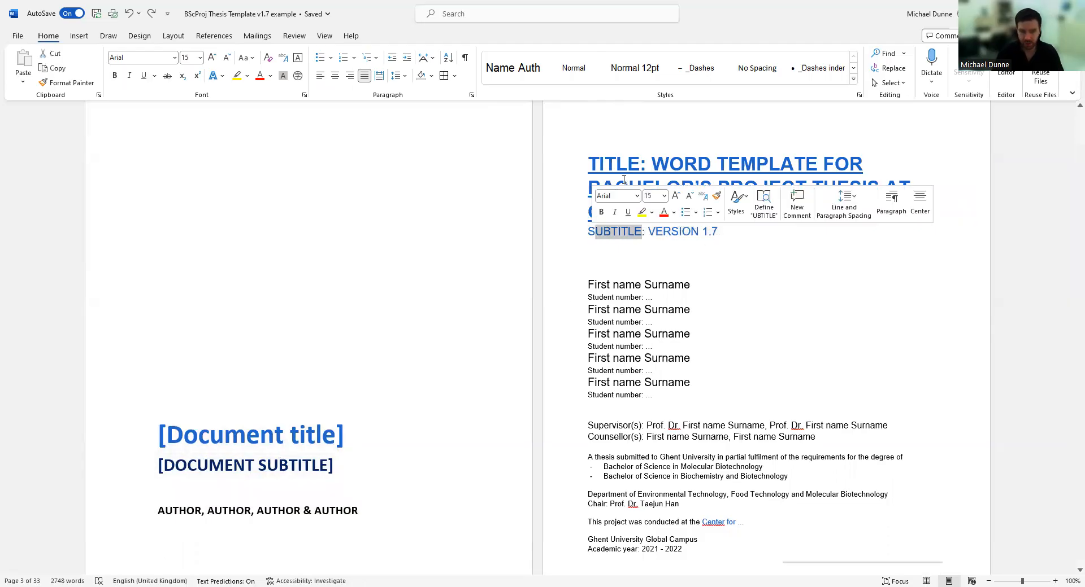
pyautogui.moveTo(641, 165); pyautogui.dragTo(605, 165)
pyautogui.click(628, 232)
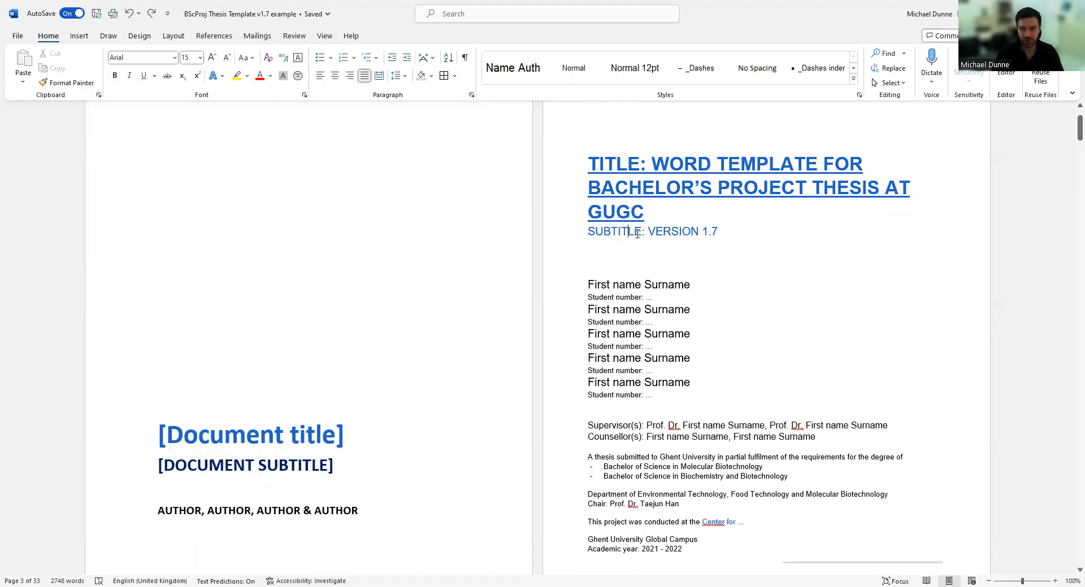
pyautogui.scroll(-1, 801, 254)
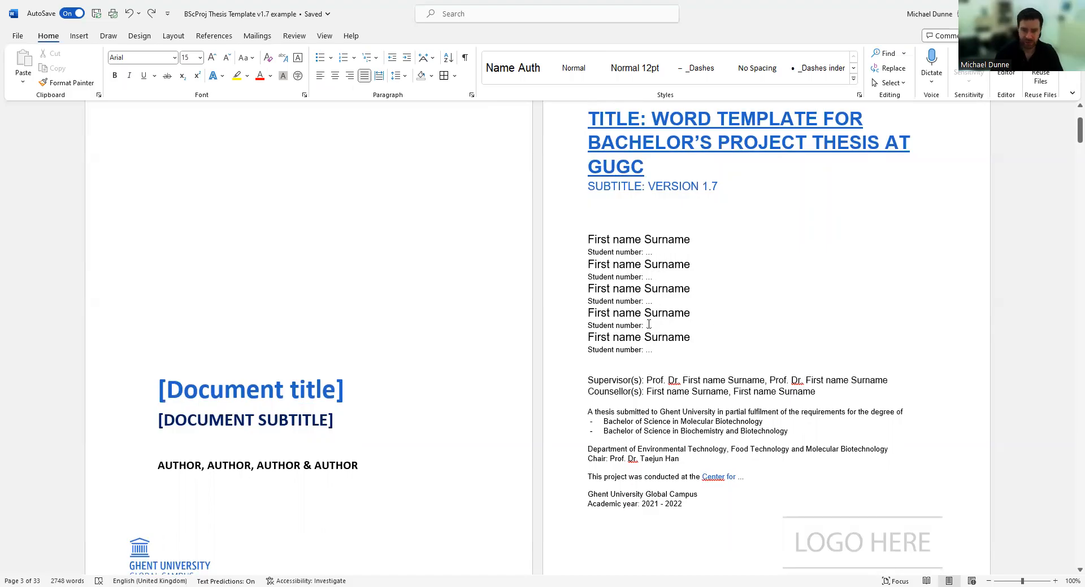
pyautogui.scroll(-3, 649, 324)
pyautogui.moveTo(675, 214); pyautogui.dragTo(588, 178)
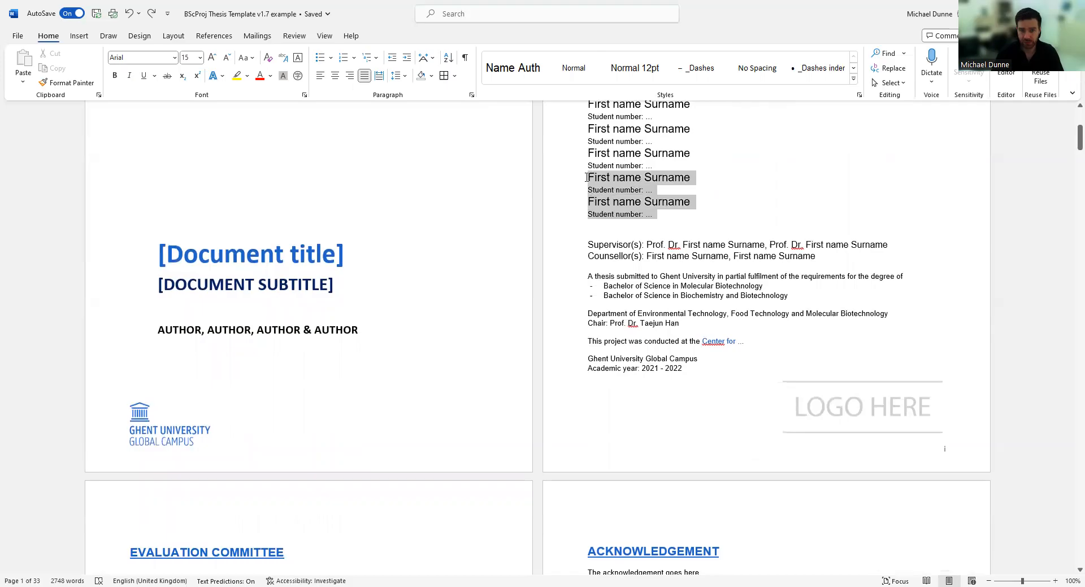
pyautogui.click(734, 256)
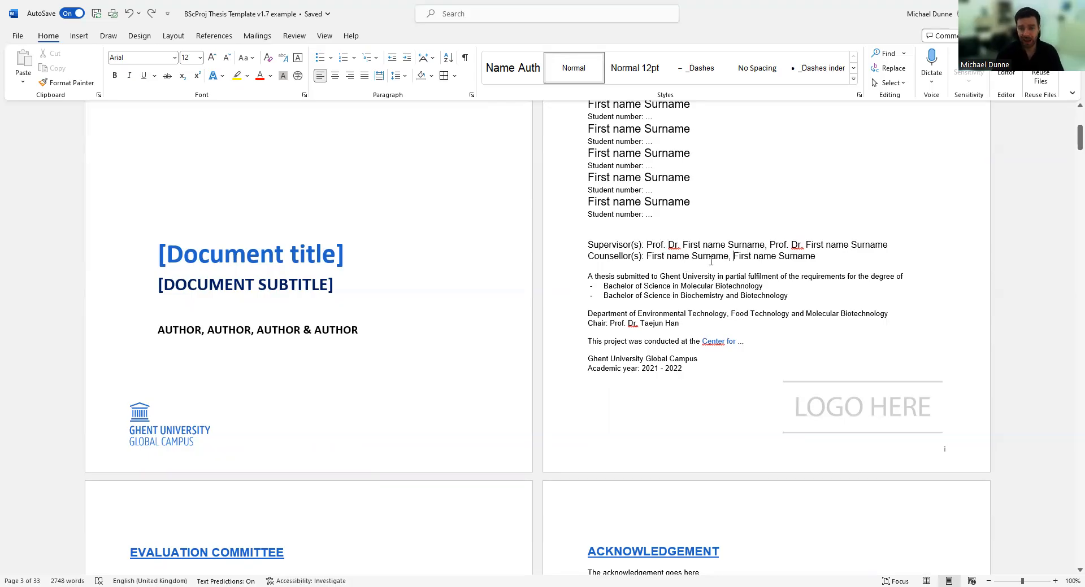
pyautogui.moveTo(816, 258); pyautogui.dragTo(645, 256)
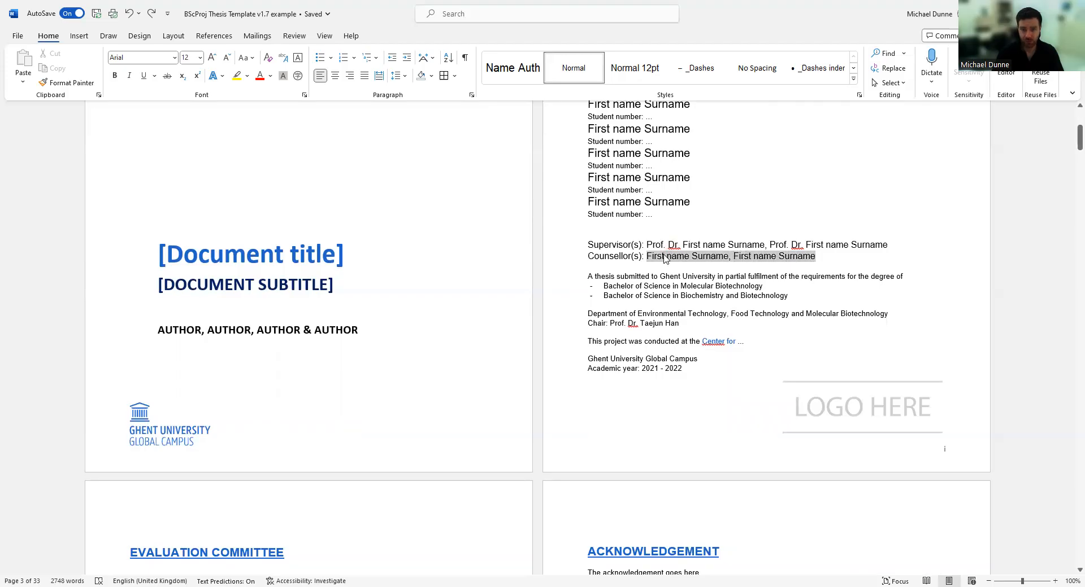
pyautogui.moveTo(588, 277); pyautogui.dragTo(780, 298)
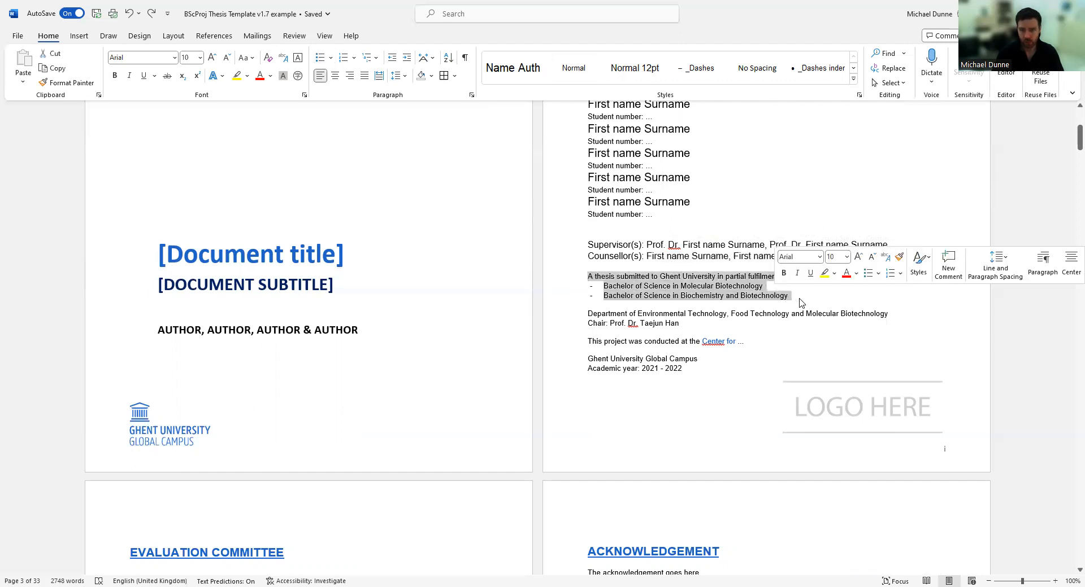
pyautogui.click(796, 300)
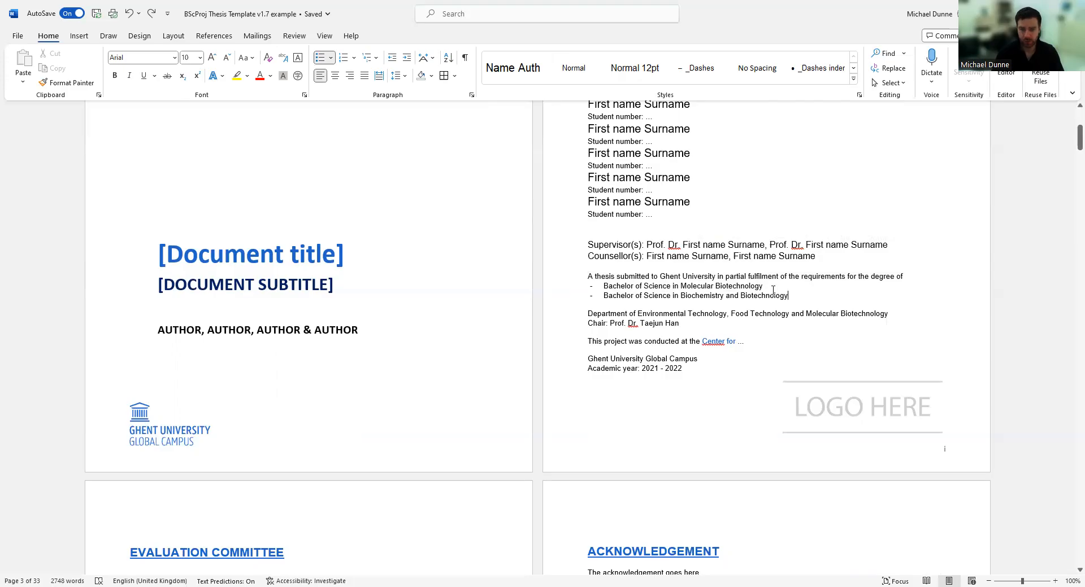
pyautogui.moveTo(762, 286); pyautogui.dragTo(602, 288)
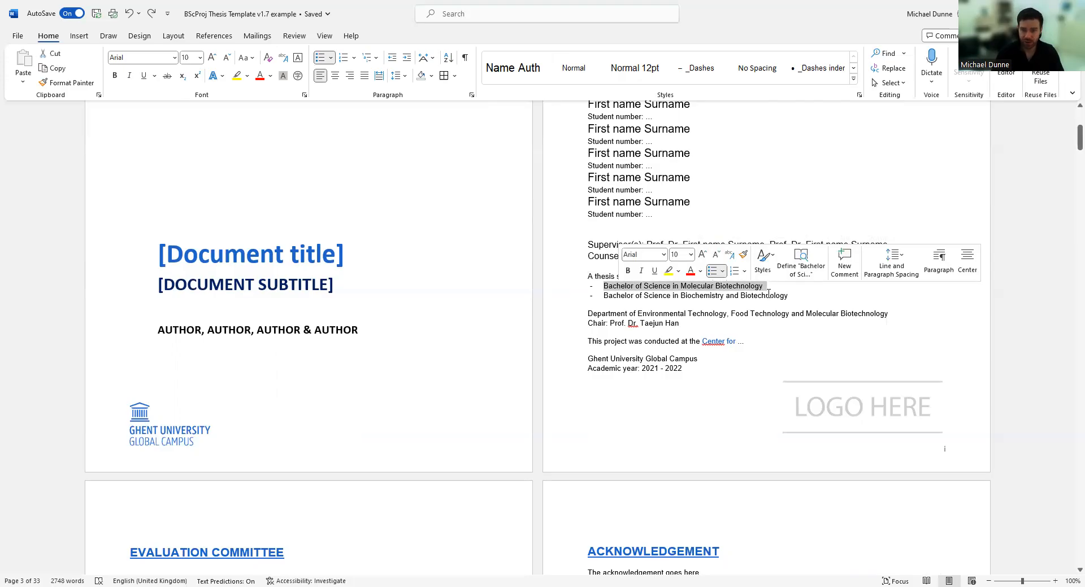
pyautogui.moveTo(789, 295); pyautogui.dragTo(624, 298)
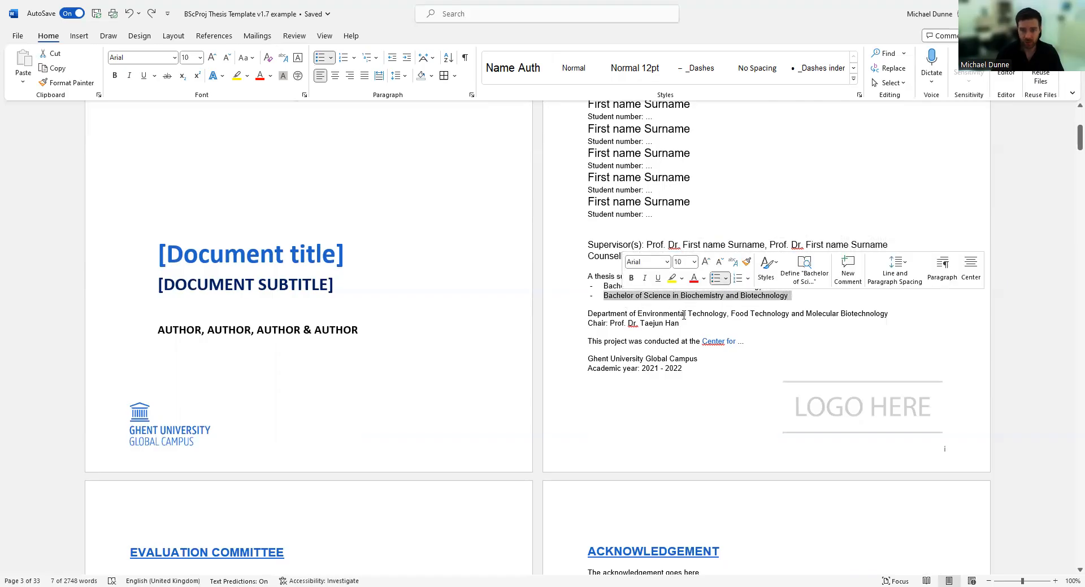
pyautogui.click(720, 301)
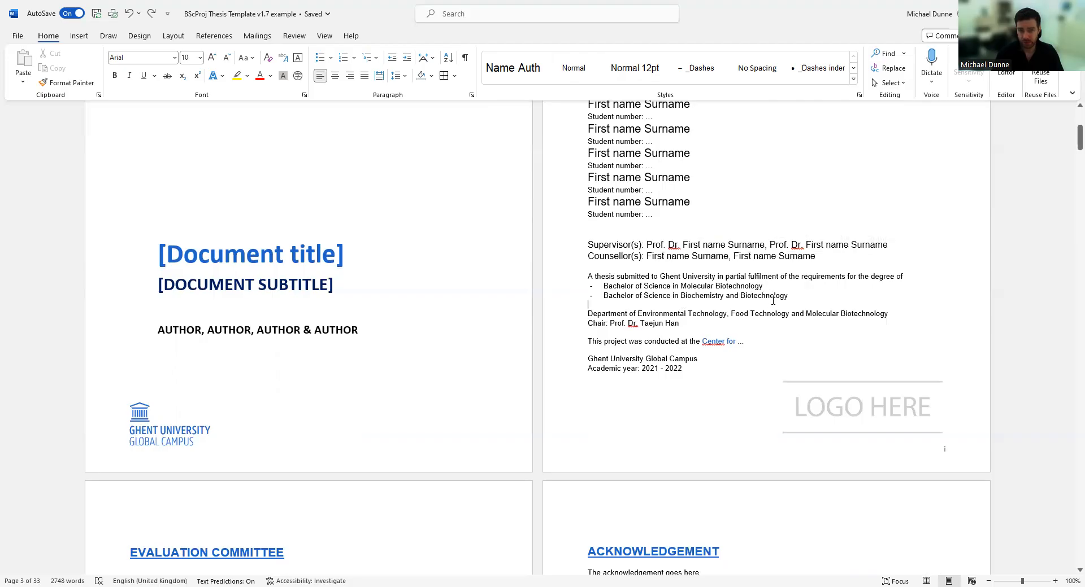
pyautogui.click(789, 293)
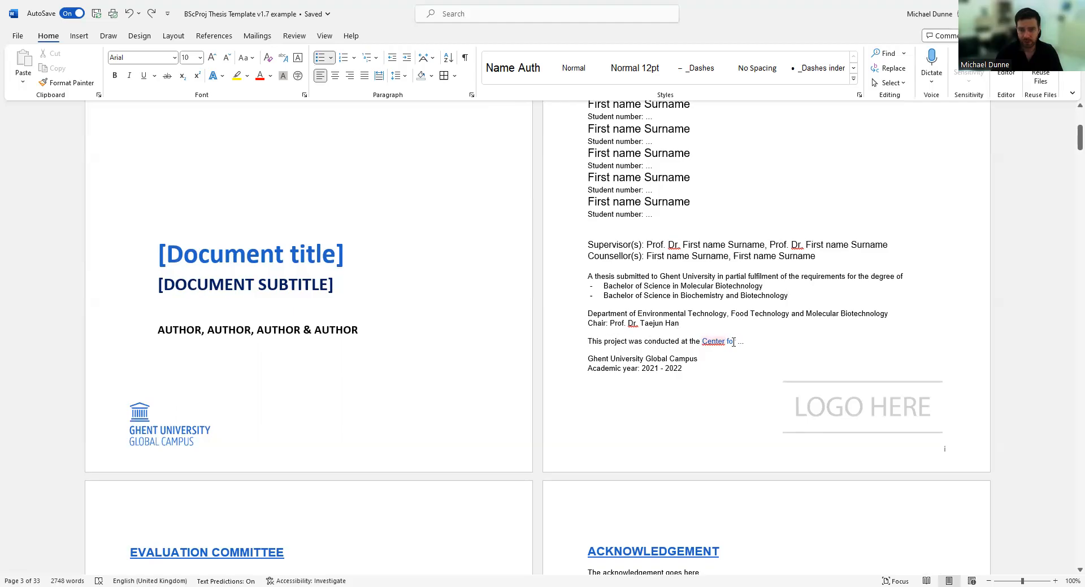
# Change the title page's Academic year line from 2021 - 2022 to 2022 - 2023.
pyautogui.click(761, 344)
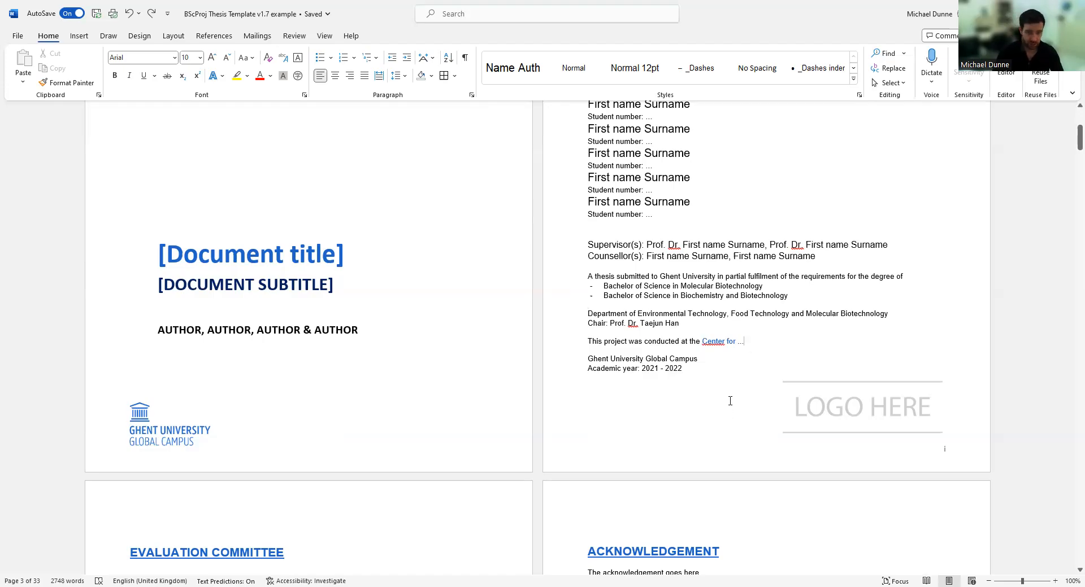
pyautogui.scroll(5, 730, 401)
pyautogui.scroll(-3, 708, 484)
pyautogui.scroll(-2, 708, 484)
pyautogui.click(661, 368)
pyautogui.press('BackSpace')
pyautogui.write('2')
pyautogui.press('Right')
pyautogui.press('Right')
pyautogui.press('Right')
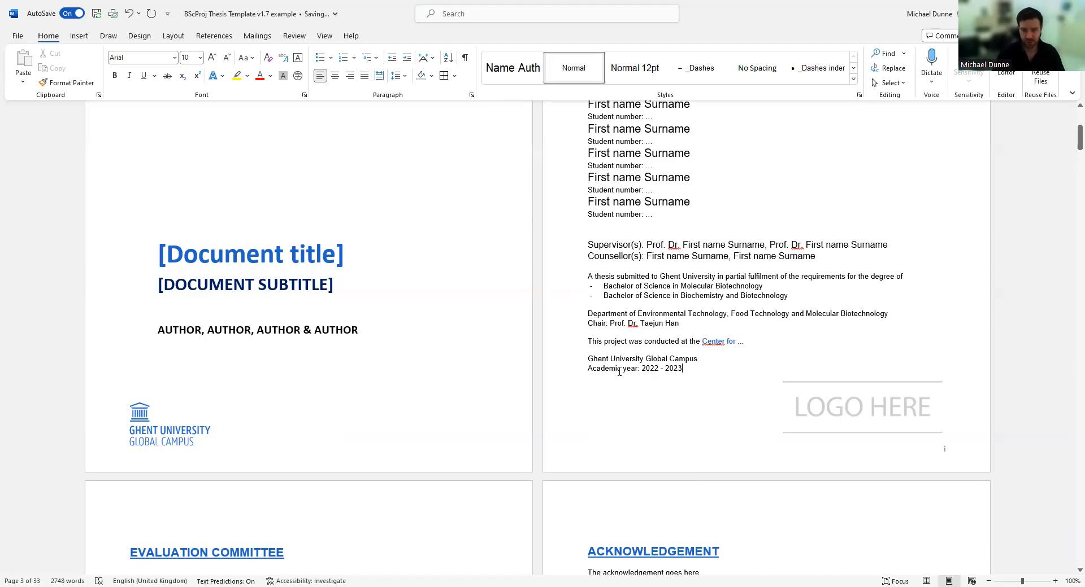
pyautogui.moveTo(642, 369); pyautogui.dragTo(665, 369)
pyautogui.click(666, 369)
pyautogui.click(862, 403)
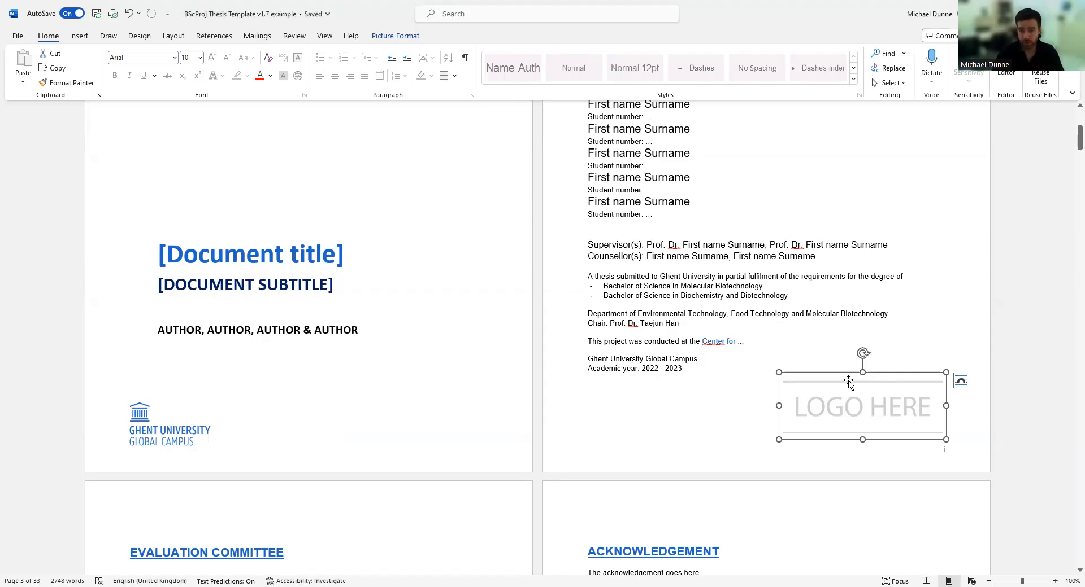
# Select the Ghent University logo and the LOGO HERE placeholder, viewing its Change Picture option.
pyautogui.click(179, 438)
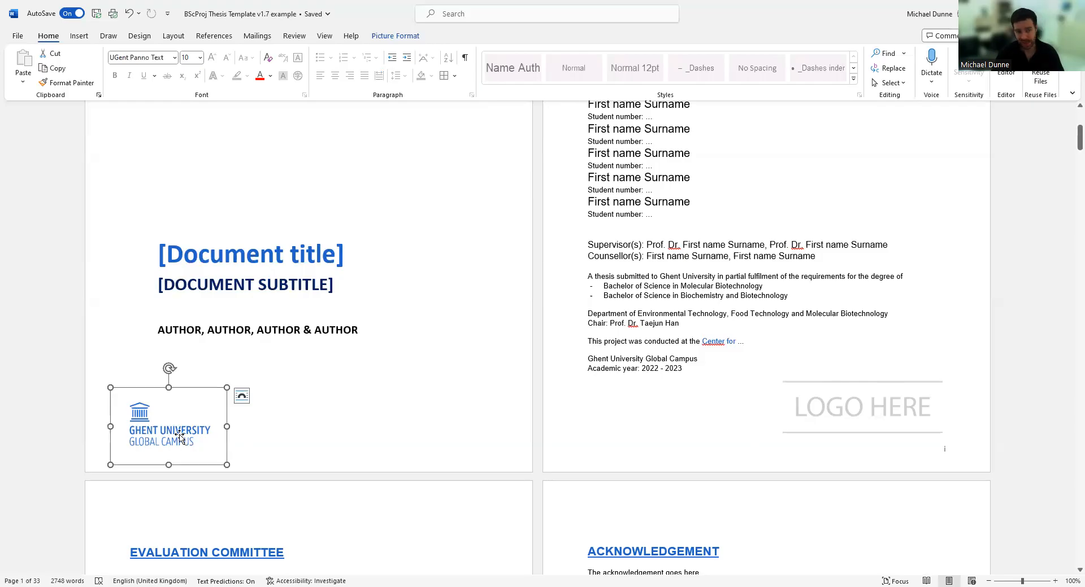
pyautogui.click(867, 429)
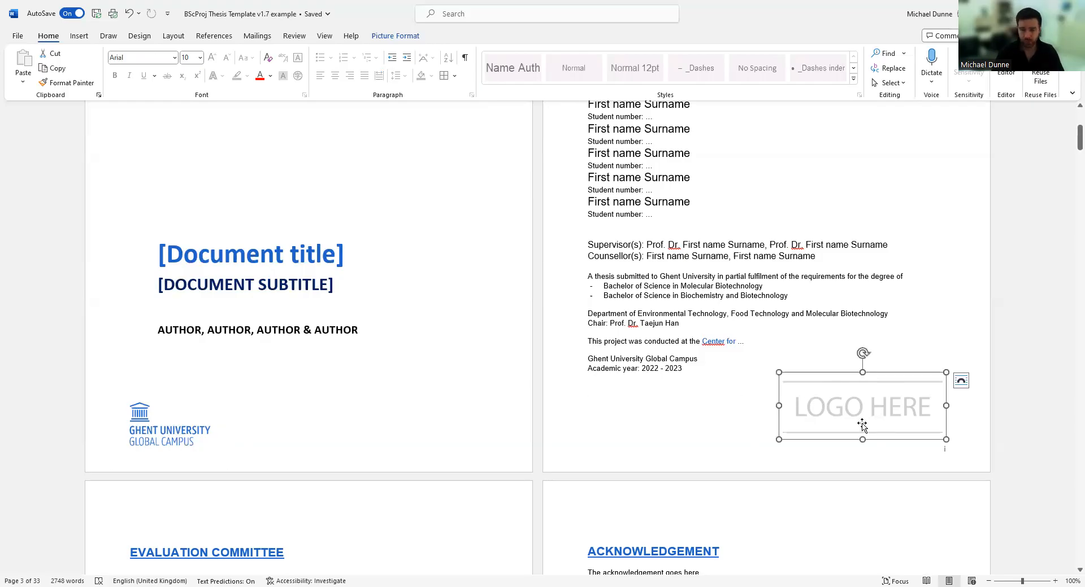
pyautogui.rightClick(836, 401)
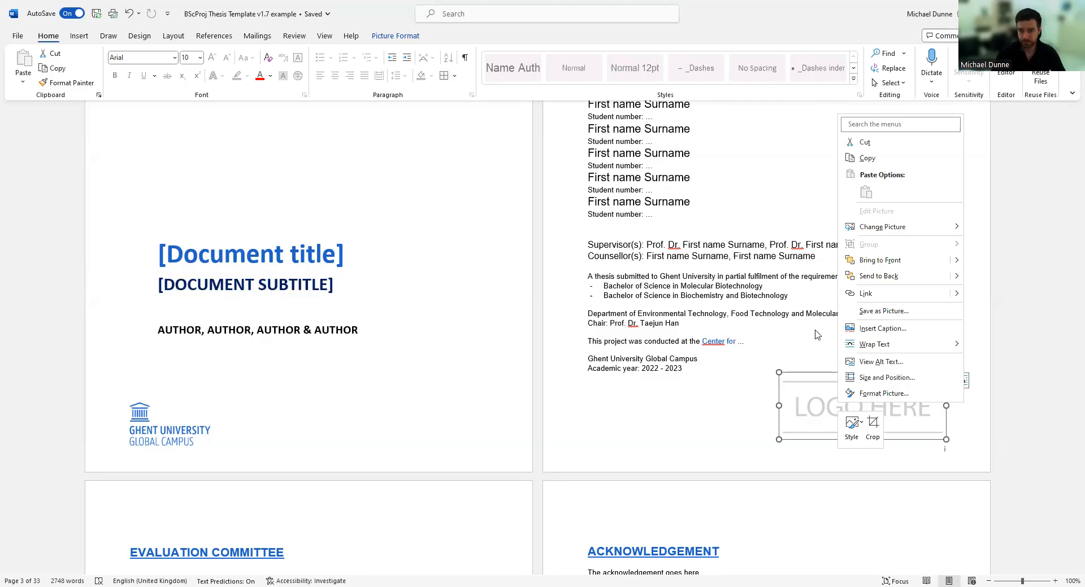
pyautogui.moveTo(907, 232)
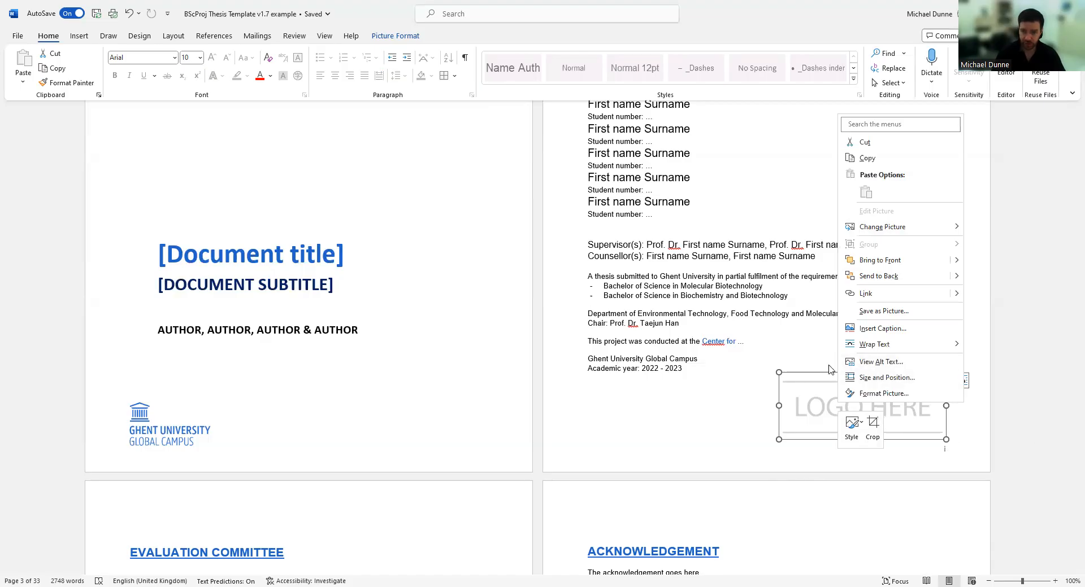
# Check the Insert > Pictures sources and placeholder options, leaving the LOGO HERE picture unchanged.
pyautogui.click(76, 38)
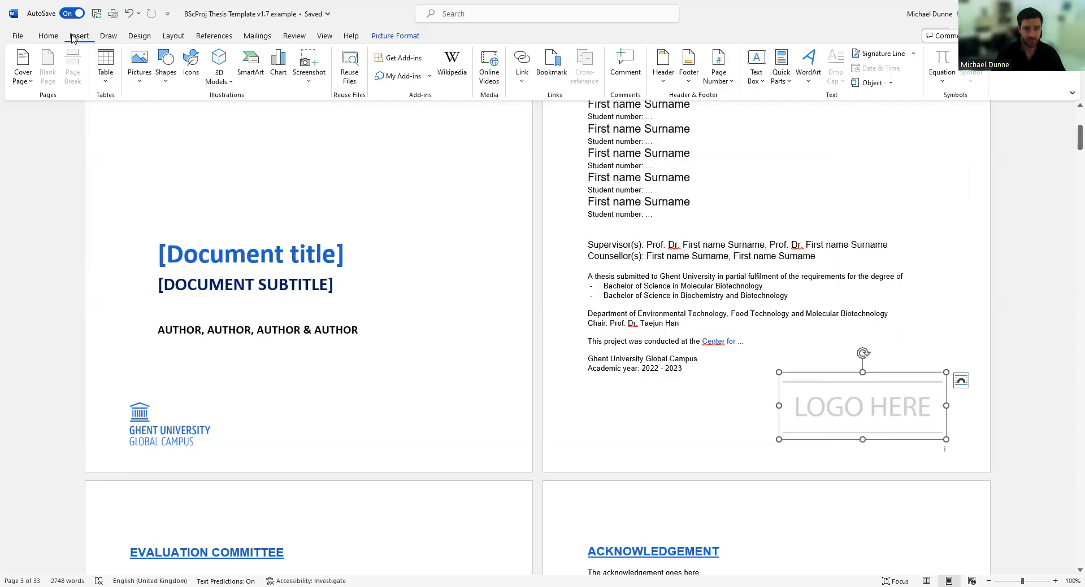
pyautogui.click(140, 84)
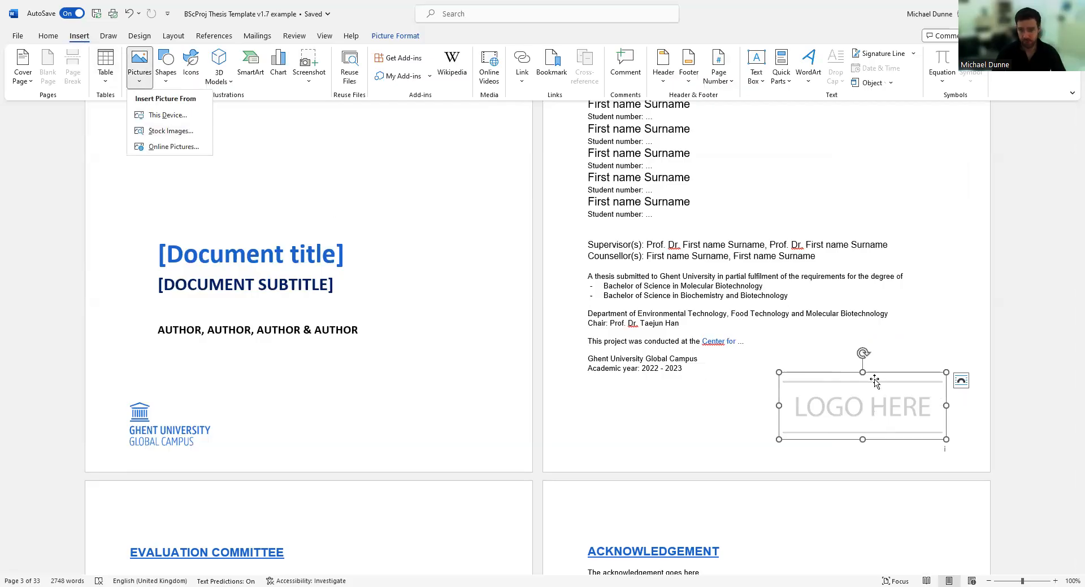
pyautogui.rightClick(867, 397)
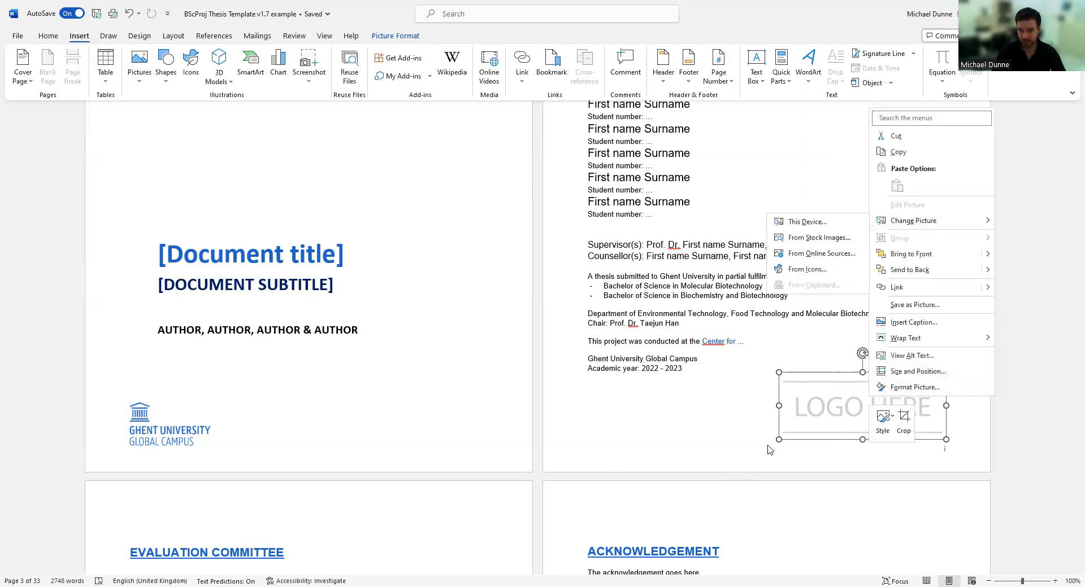
pyautogui.press('Escape')
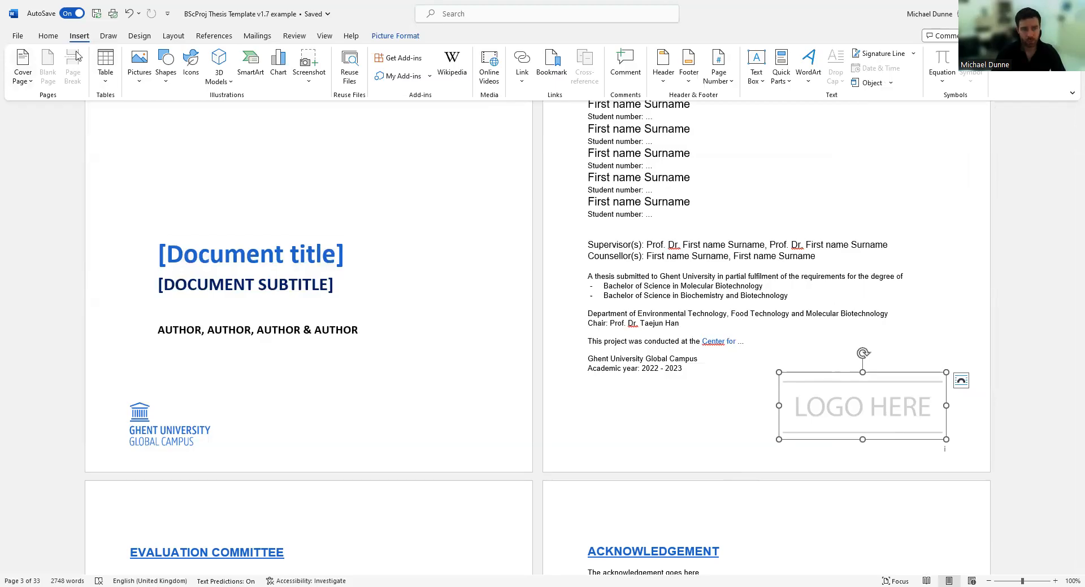
pyautogui.click(212, 38)
pyautogui.click(175, 38)
pyautogui.click(90, 39)
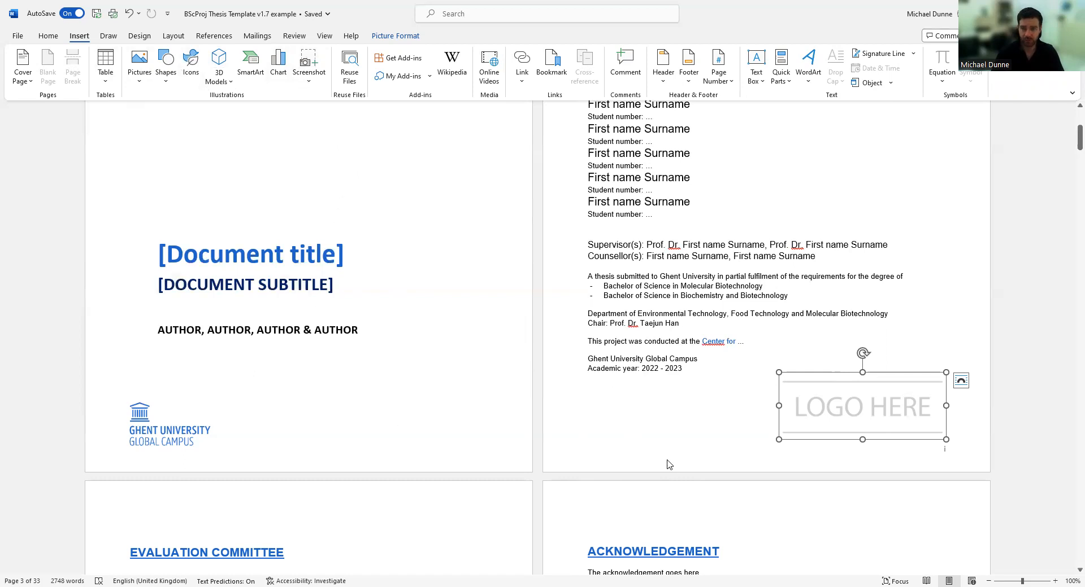
# Margin-select the four Evaluation Committee member lines, then just the first one.
pyautogui.scroll(3, 669, 464)
pyautogui.scroll(-5, 904, 339)
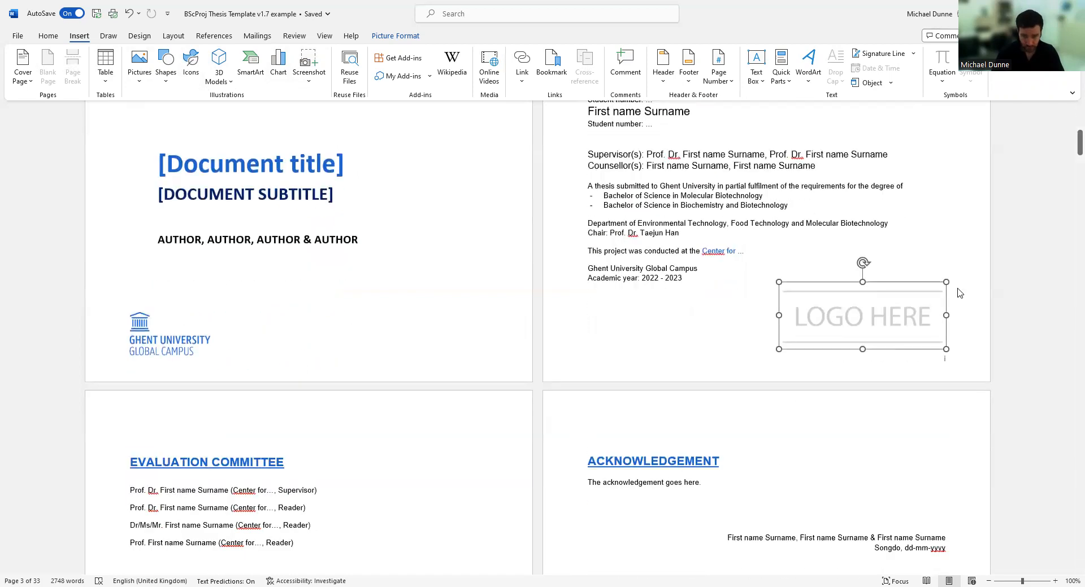
pyautogui.scroll(-4, 588, 299)
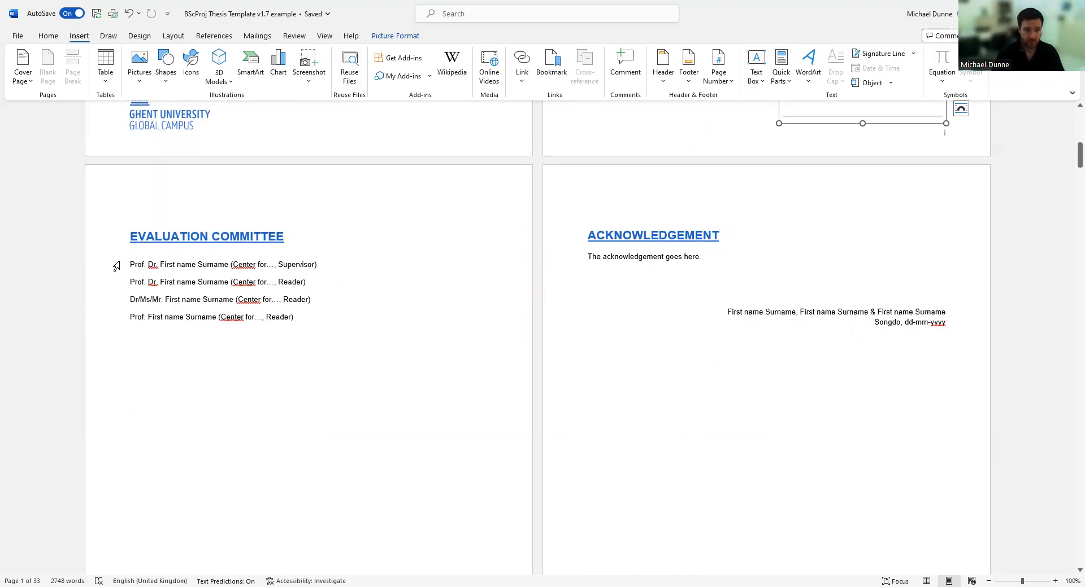
pyautogui.moveTo(115, 266); pyautogui.dragTo(116, 324)
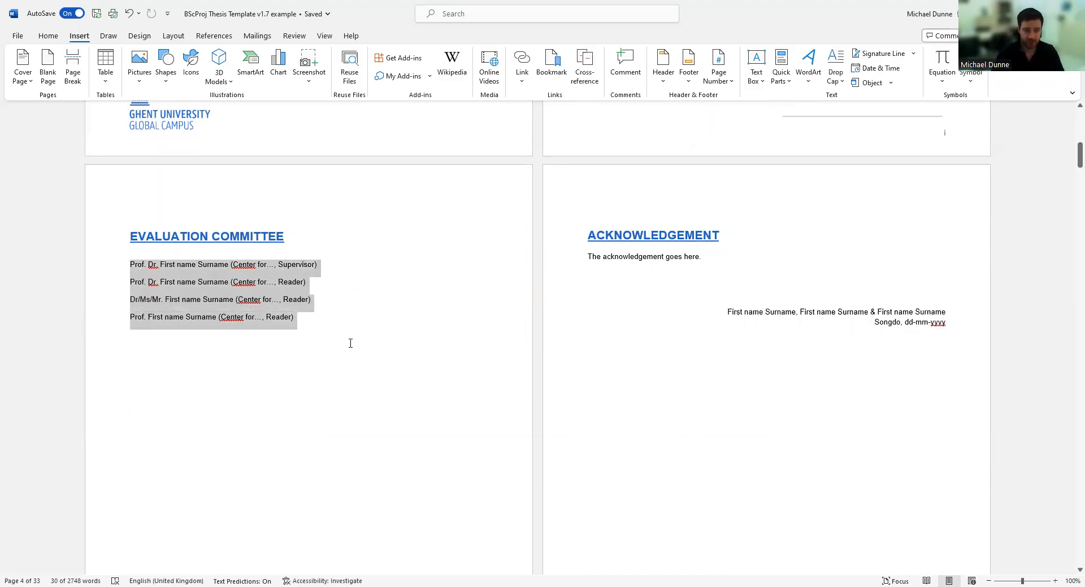
pyautogui.click(124, 237)
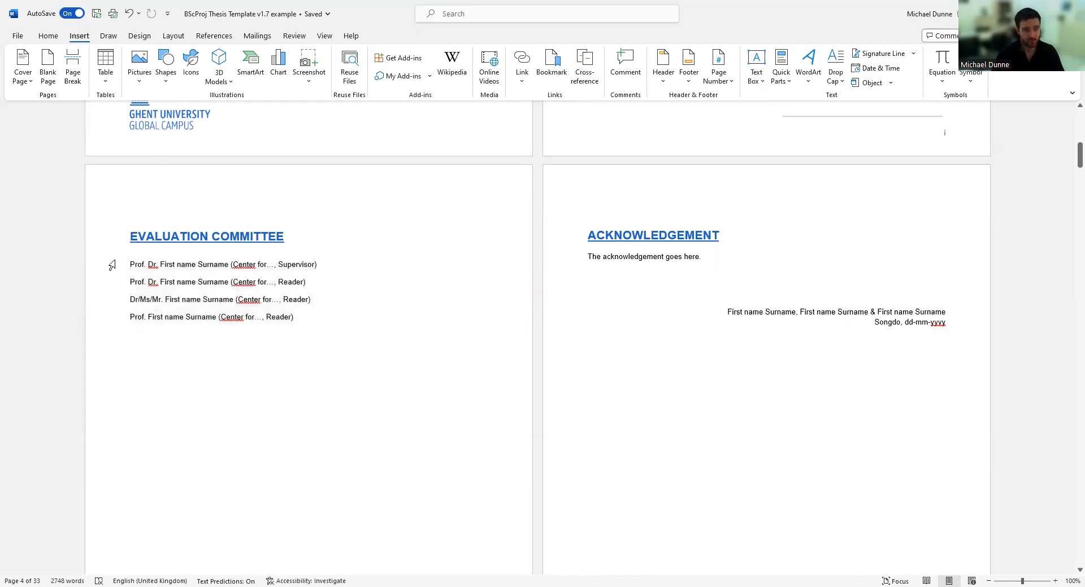
pyautogui.click(115, 265)
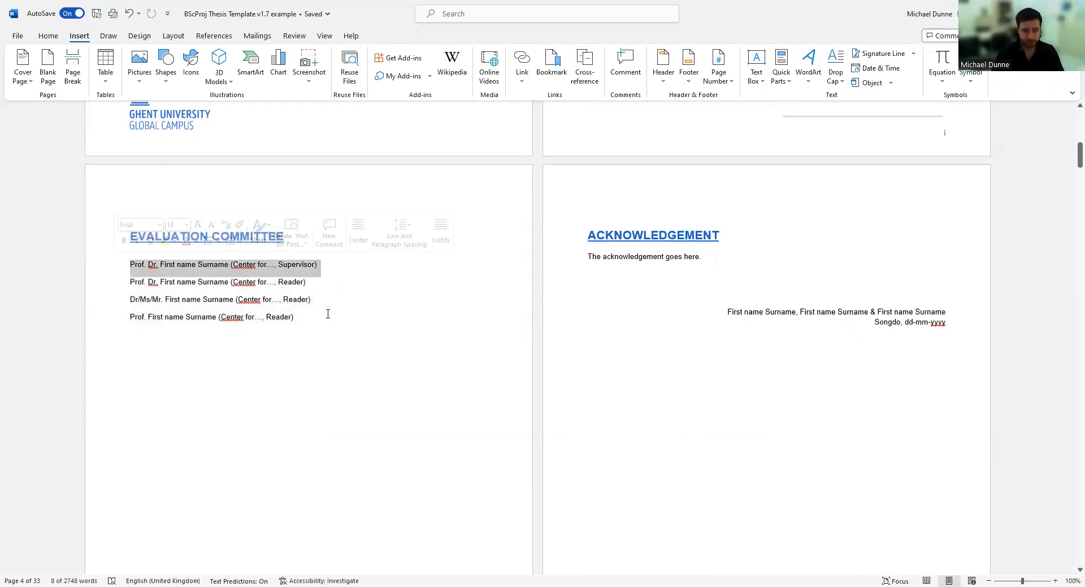
# Select the acknowledgement placeholder line and move on to the Permission for Usage page.
pyautogui.scroll(-2, 939, 287)
pyautogui.scroll(2, 915, 291)
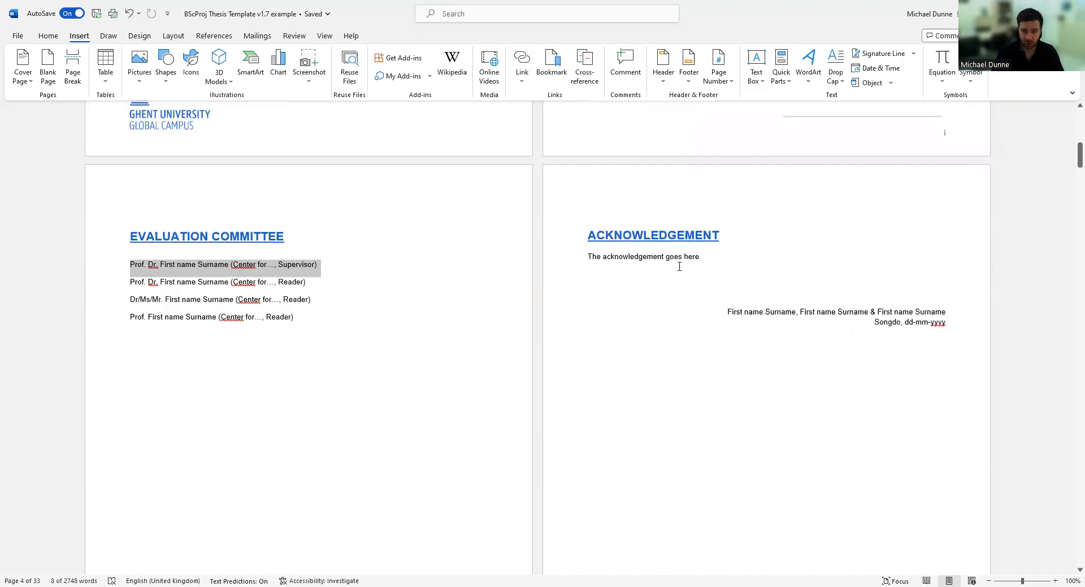
pyautogui.click(571, 264)
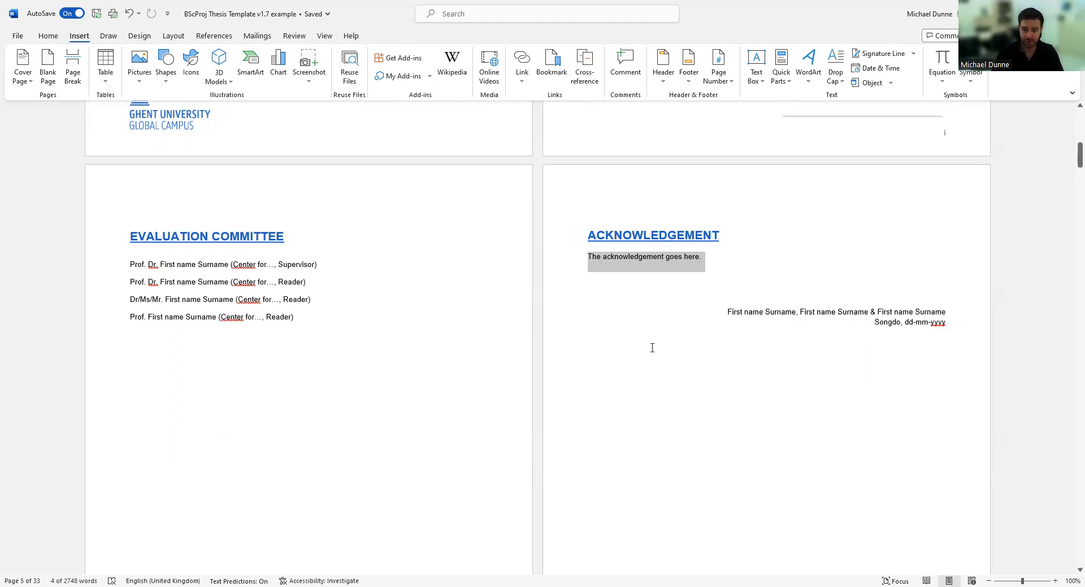
pyautogui.scroll(-3, 651, 348)
pyautogui.scroll(2, 783, 311)
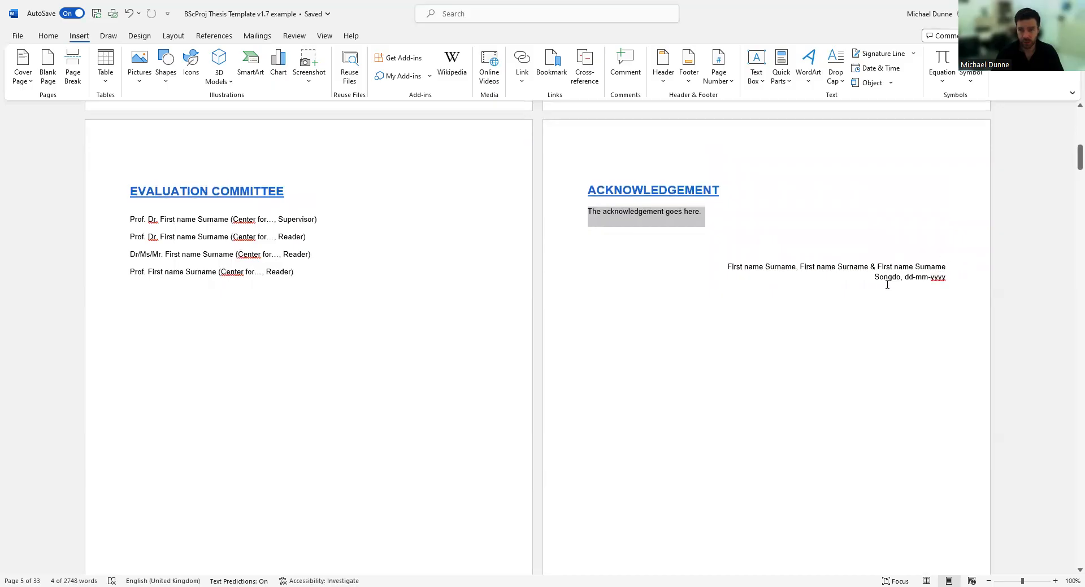
pyautogui.scroll(-10, 786, 317)
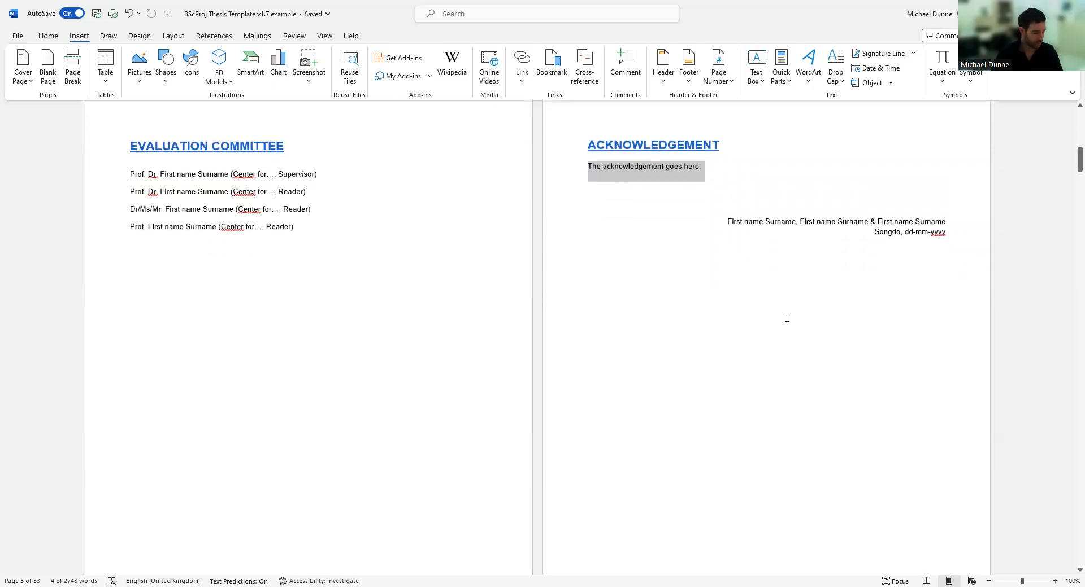
# Apply All Borders to the name, signature and date table to inspect its cells.
pyautogui.scroll(-3, 248, 361)
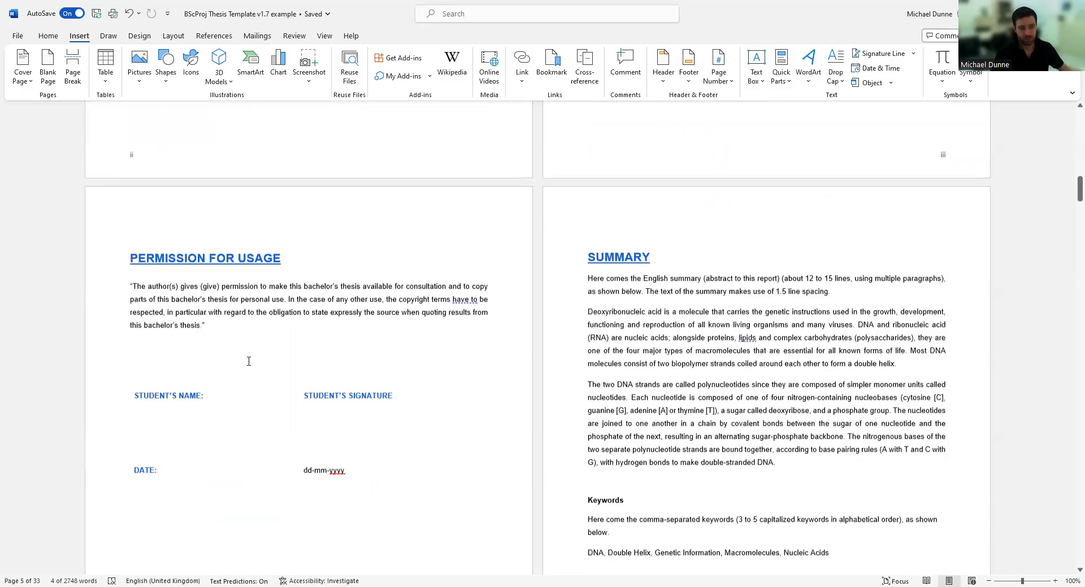
pyautogui.moveTo(107, 285); pyautogui.dragTo(107, 313)
pyautogui.click(202, 400)
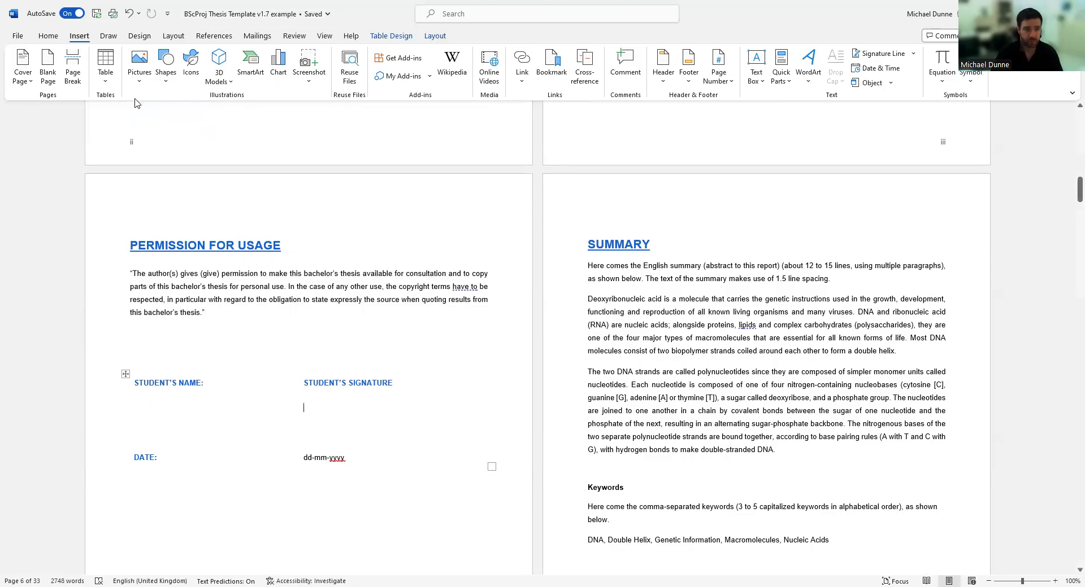
pyautogui.click(126, 374)
pyautogui.click(48, 36)
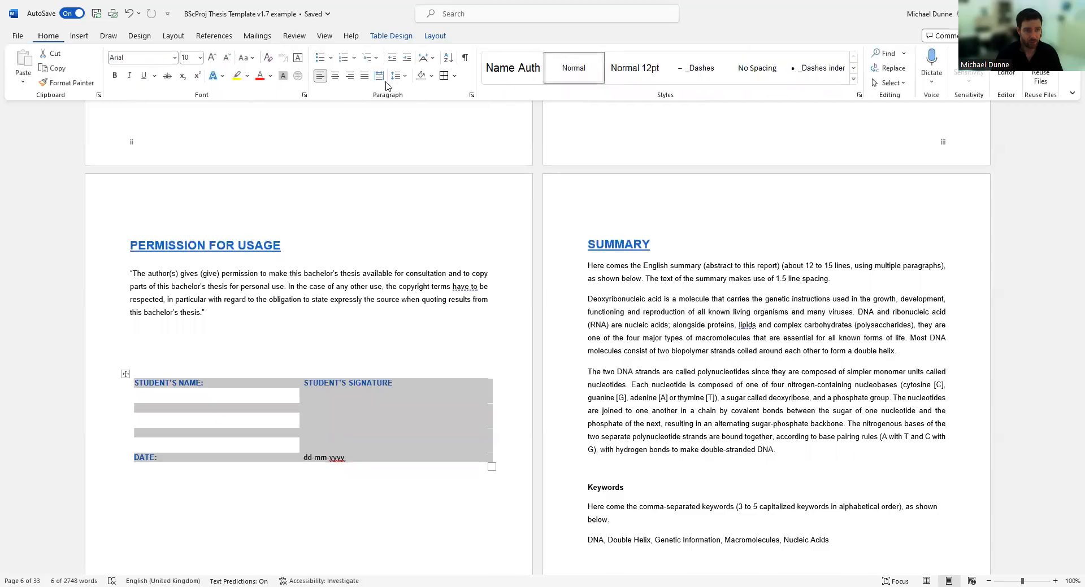
pyautogui.click(444, 77)
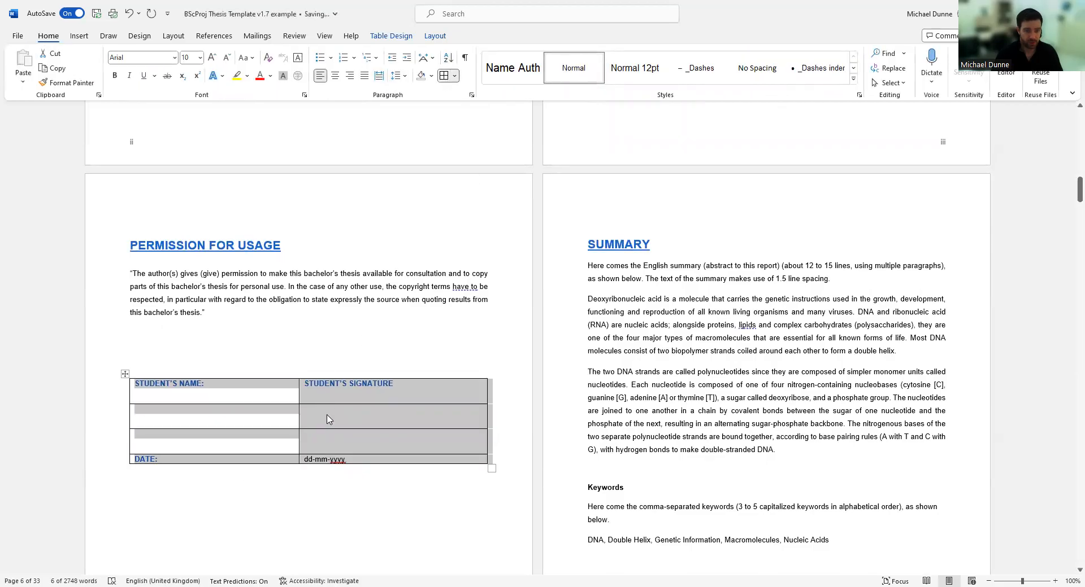
pyautogui.click(505, 422)
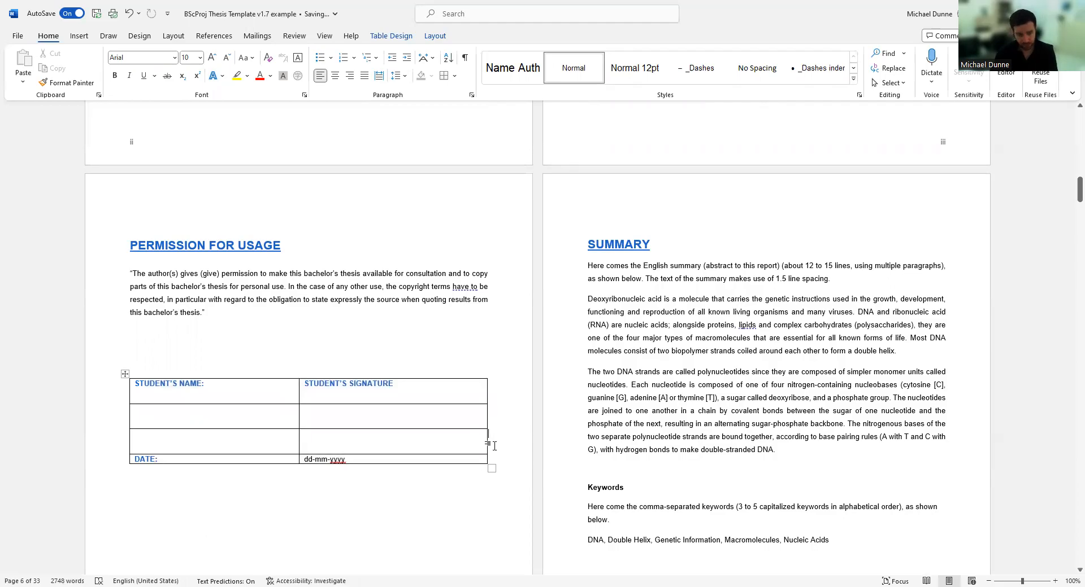
# Insert an empty row above DATE and set the table to No Border.
pyautogui.press('Return')
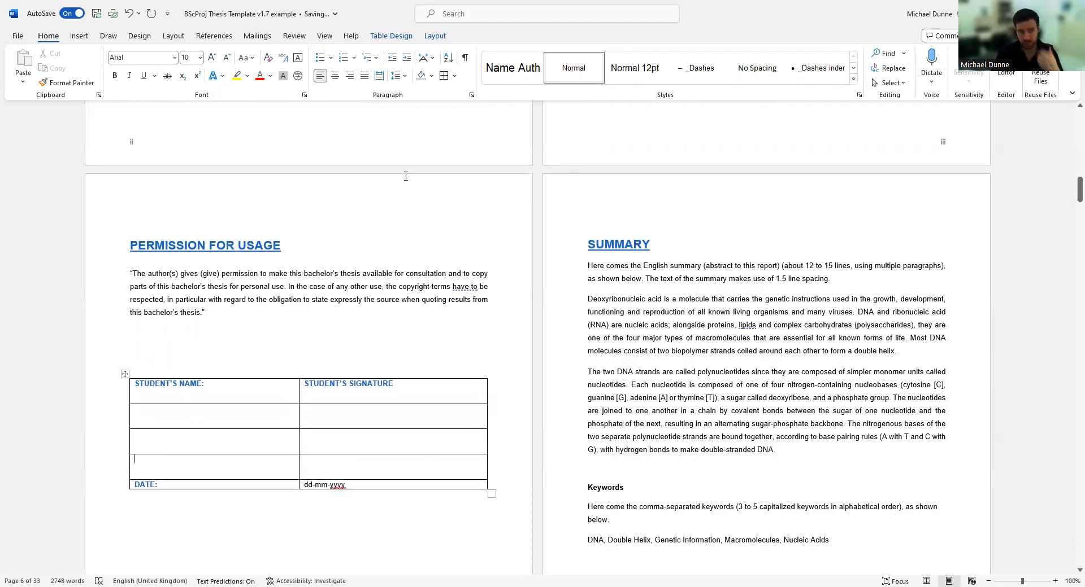
pyautogui.click(126, 375)
pyautogui.click(455, 76)
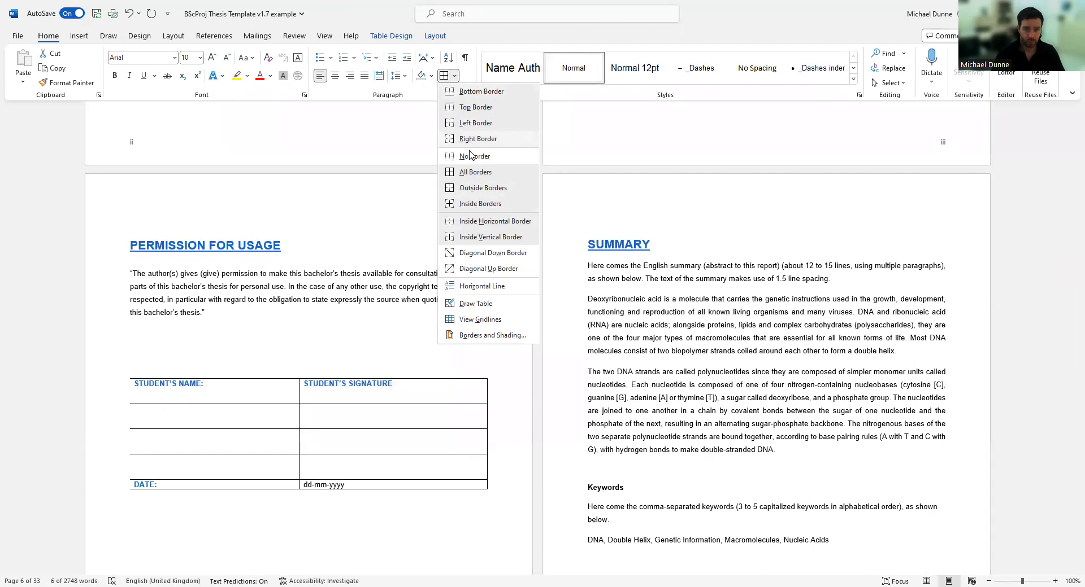
pyautogui.click(351, 360)
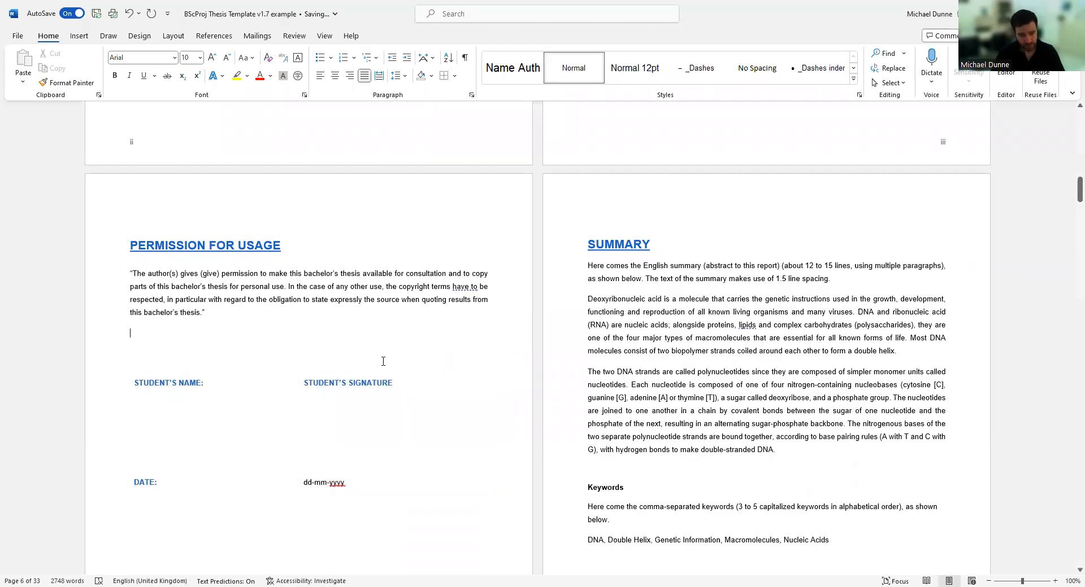
pyautogui.click(314, 404)
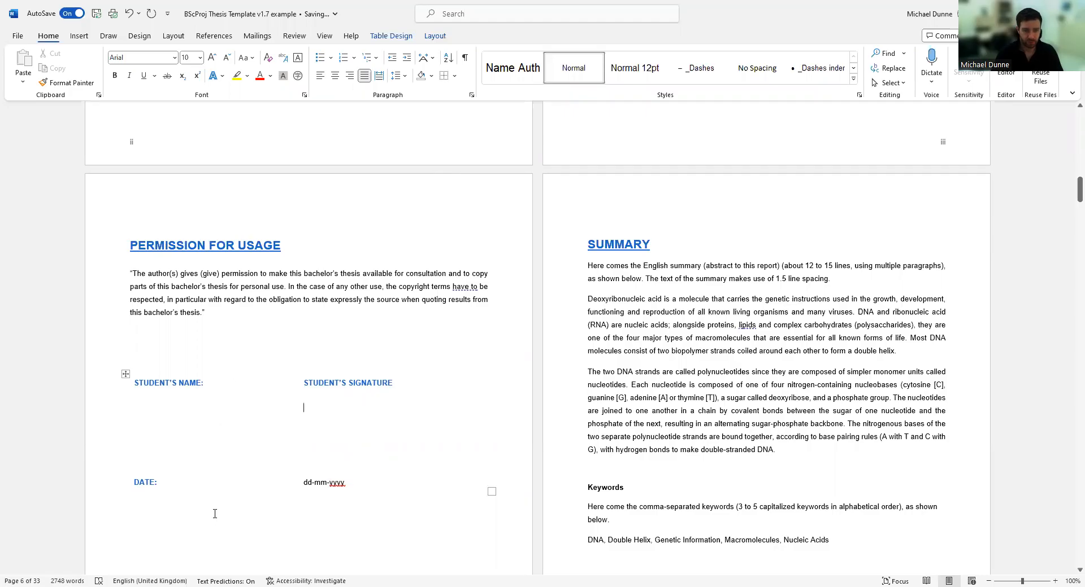
pyautogui.scroll(-2, 379, 486)
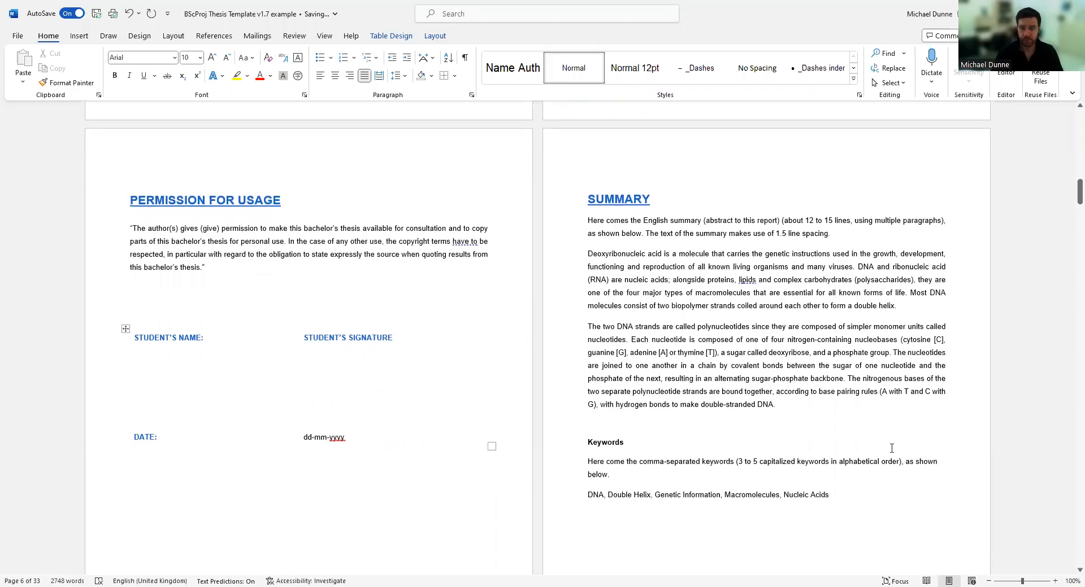
pyautogui.scroll(2, 743, 304)
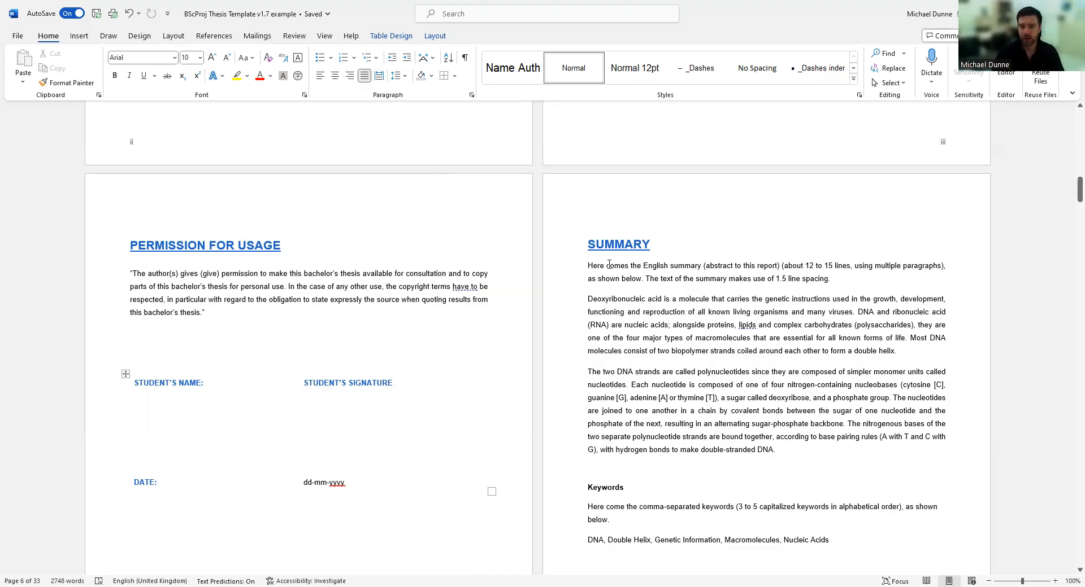
pyautogui.scroll(-1, 675, 413)
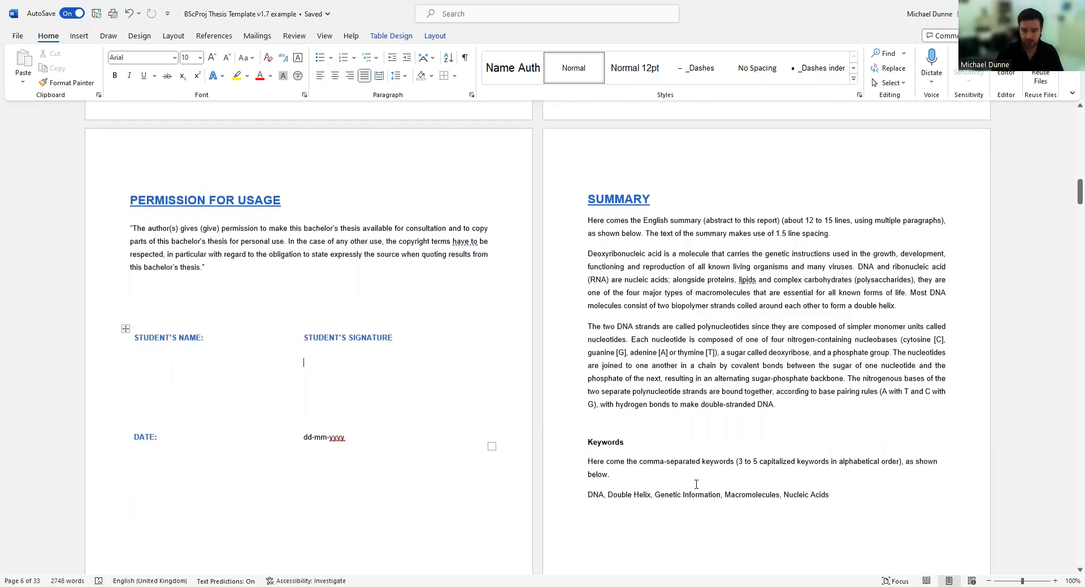
# Click through the Summary keywords Nucleic Acids, Macromolecules, Genetic Information and Double Helix.
pyautogui.click(571, 499)
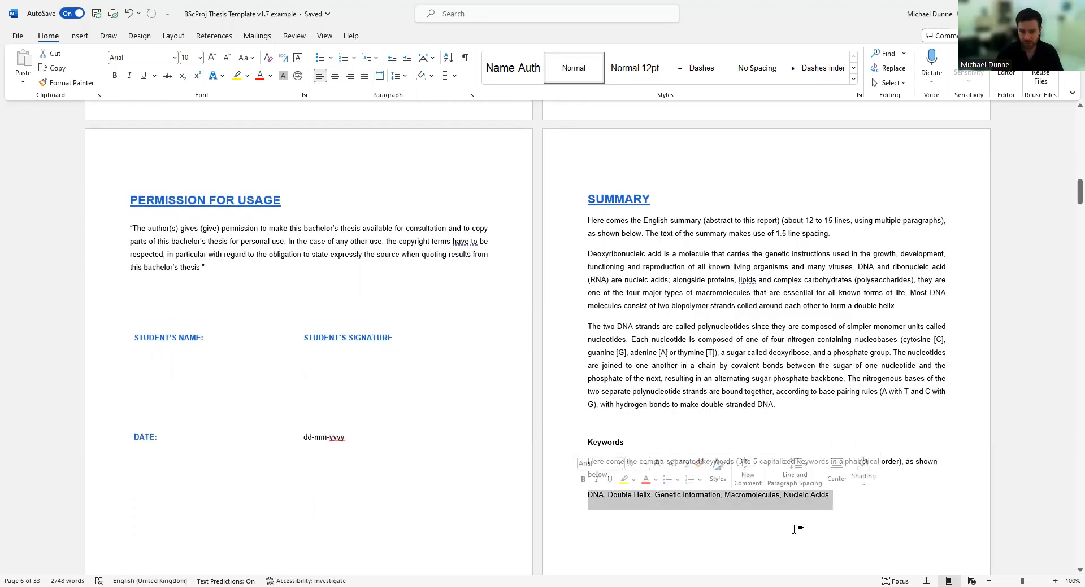
pyautogui.click(775, 502)
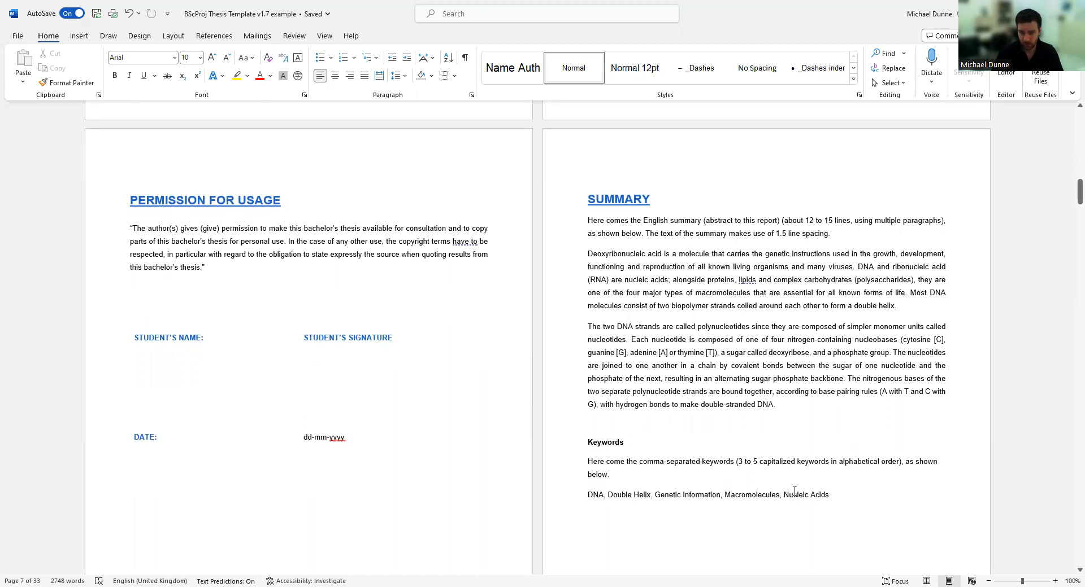
pyautogui.click(814, 496)
pyautogui.click(729, 496)
pyautogui.click(660, 495)
pyautogui.click(637, 496)
# Margin-select the SAMENVATTING heading, two Dutch summary lines and the 논문 요약 heading.
pyautogui.scroll(-10, 677, 429)
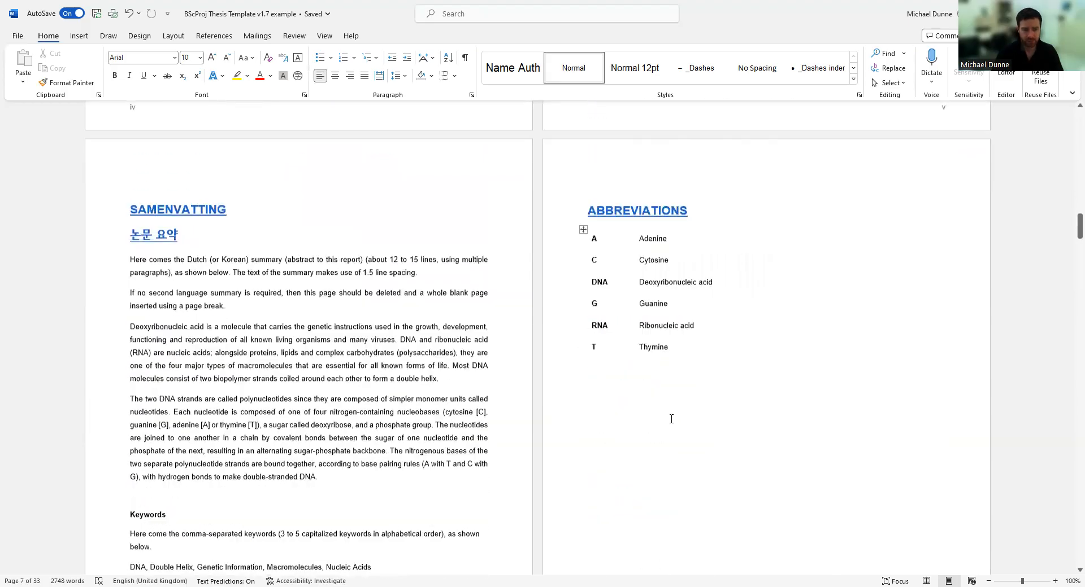
pyautogui.scroll(5, 323, 356)
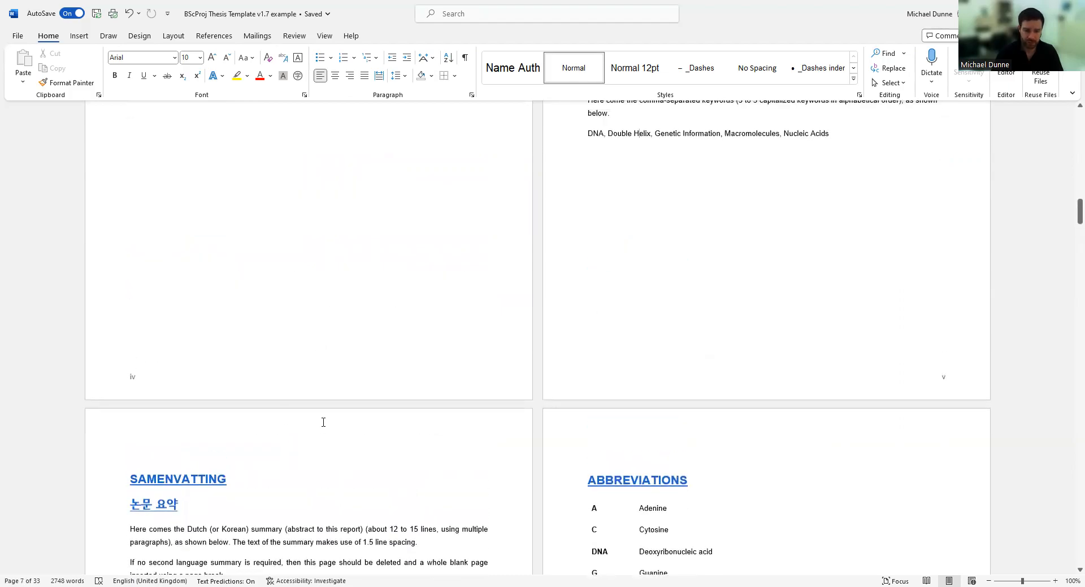
pyautogui.scroll(-5, 323, 423)
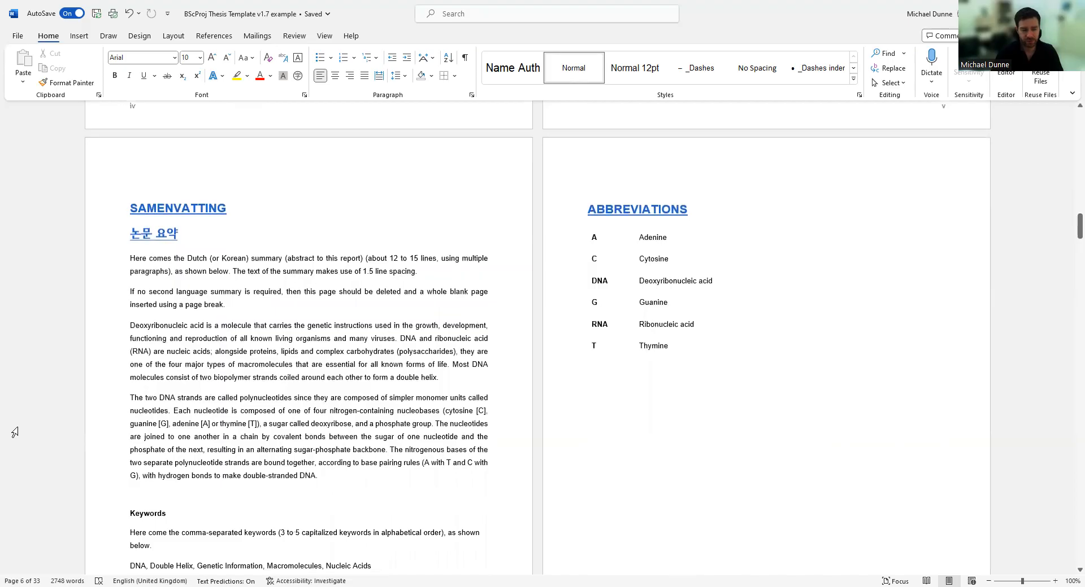
pyautogui.click(112, 213)
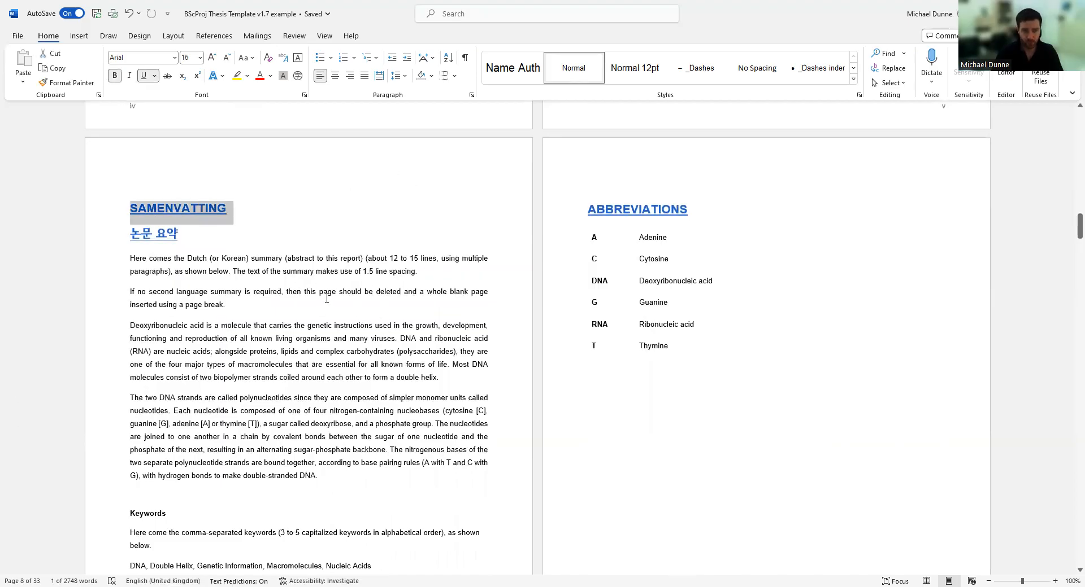
pyautogui.scroll(-2, 221, 322)
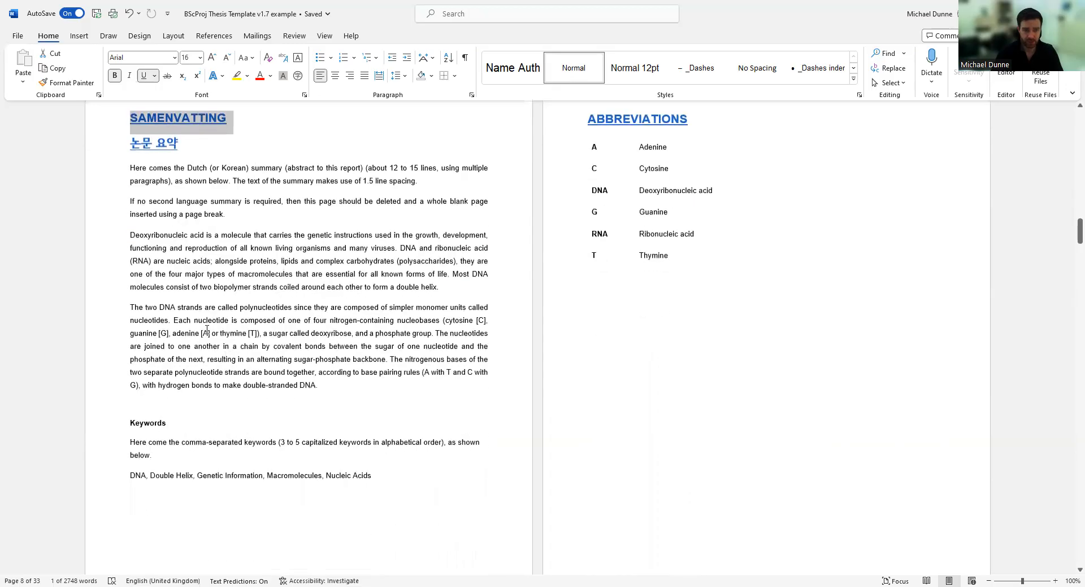
pyautogui.scroll(5, 617, 294)
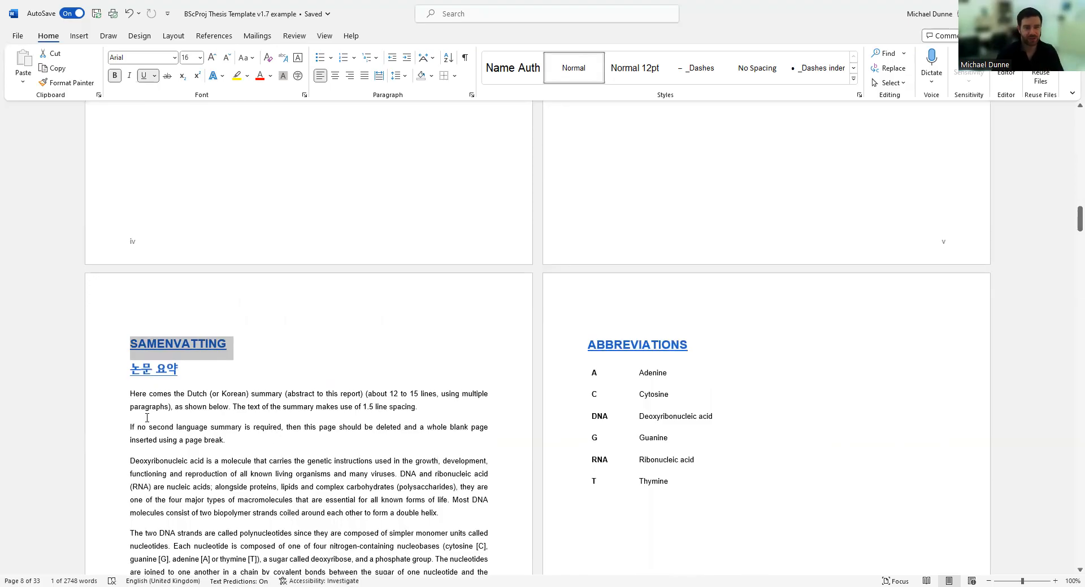
pyautogui.click(113, 395)
pyautogui.click(110, 429)
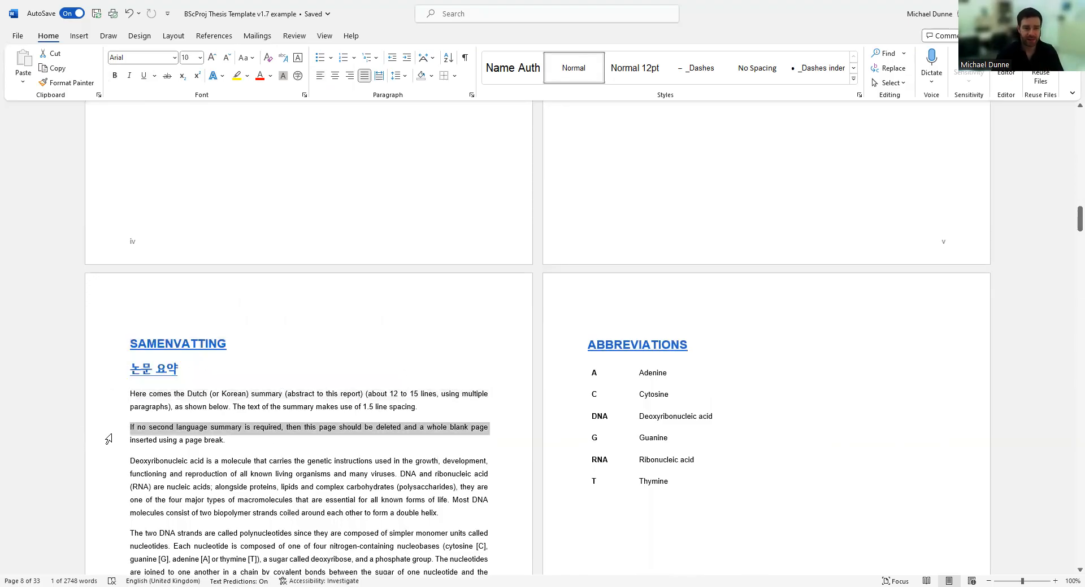
pyautogui.click(101, 369)
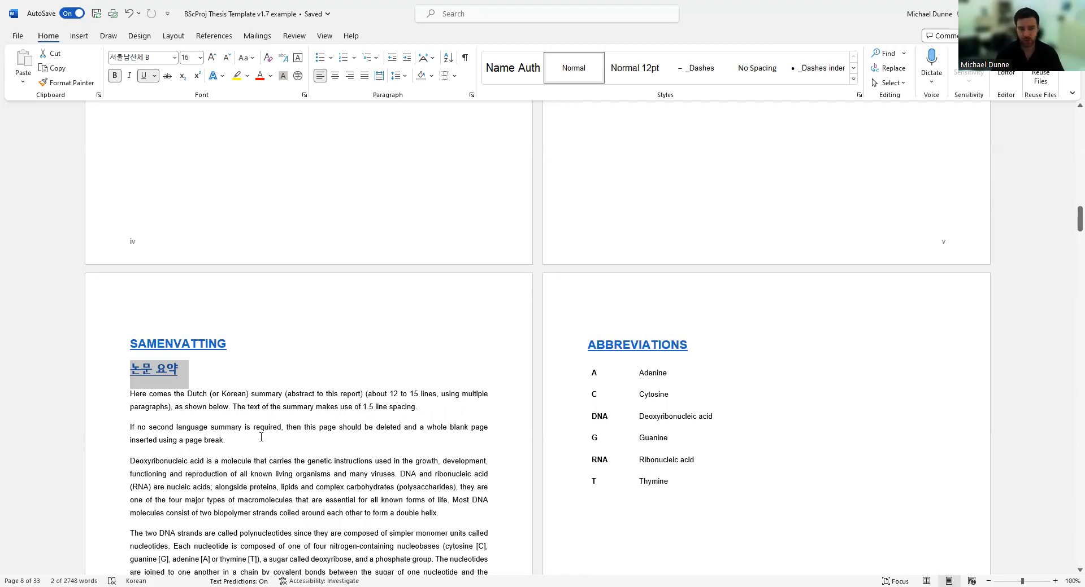
pyautogui.click(137, 340)
pyautogui.click(130, 376)
pyautogui.click(83, 36)
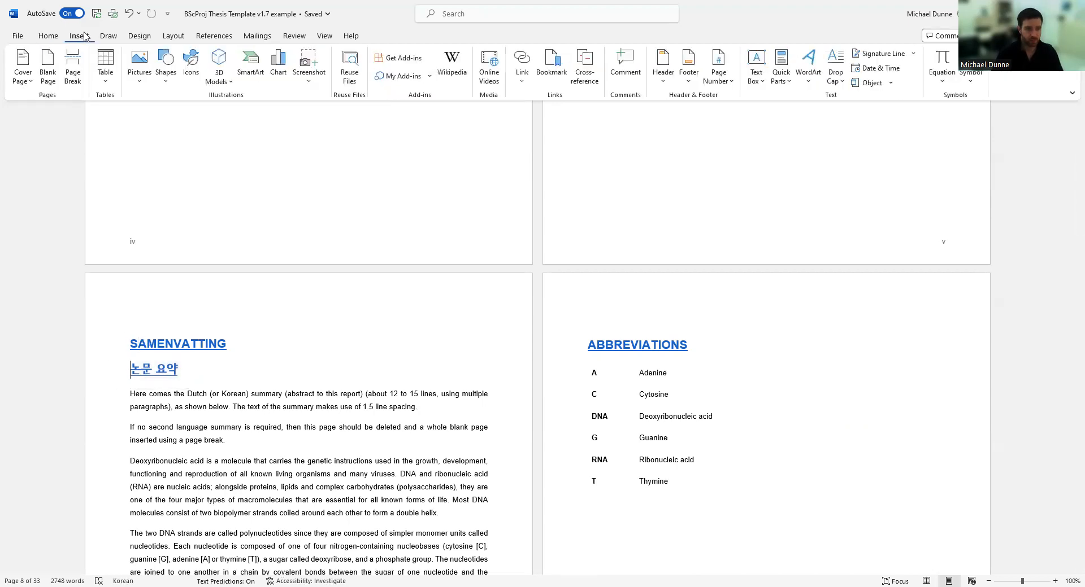
pyautogui.click(72, 83)
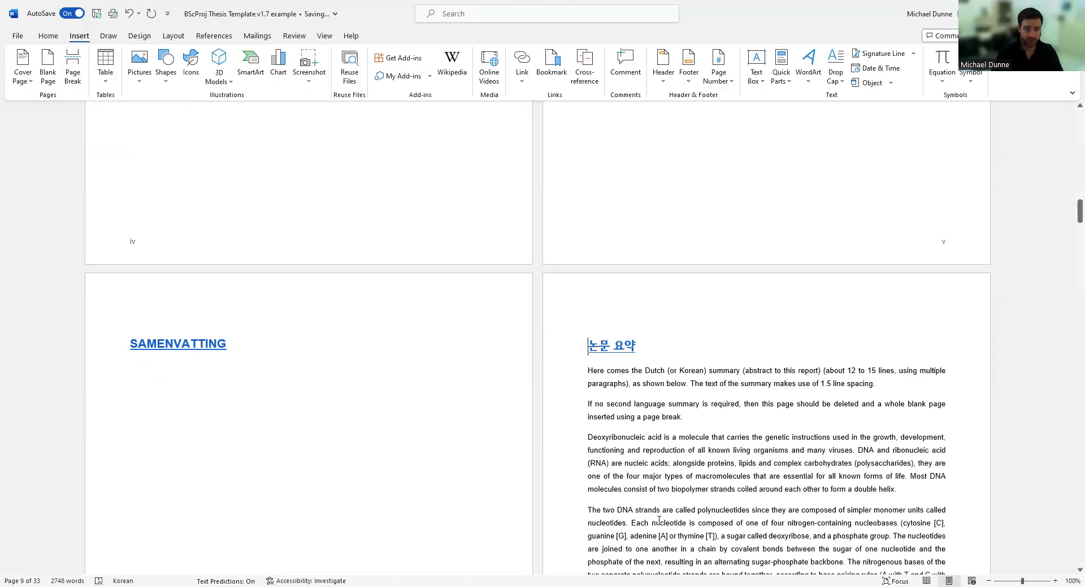
pyautogui.scroll(-8, 644, 479)
pyautogui.scroll(3, 639, 356)
pyautogui.scroll(-8, 639, 356)
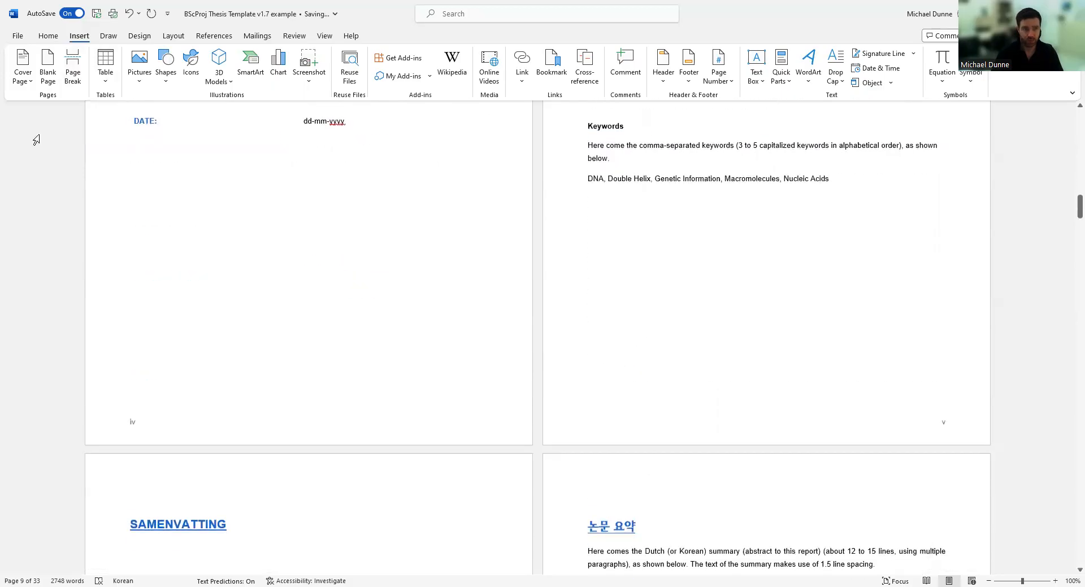
pyautogui.click(132, 14)
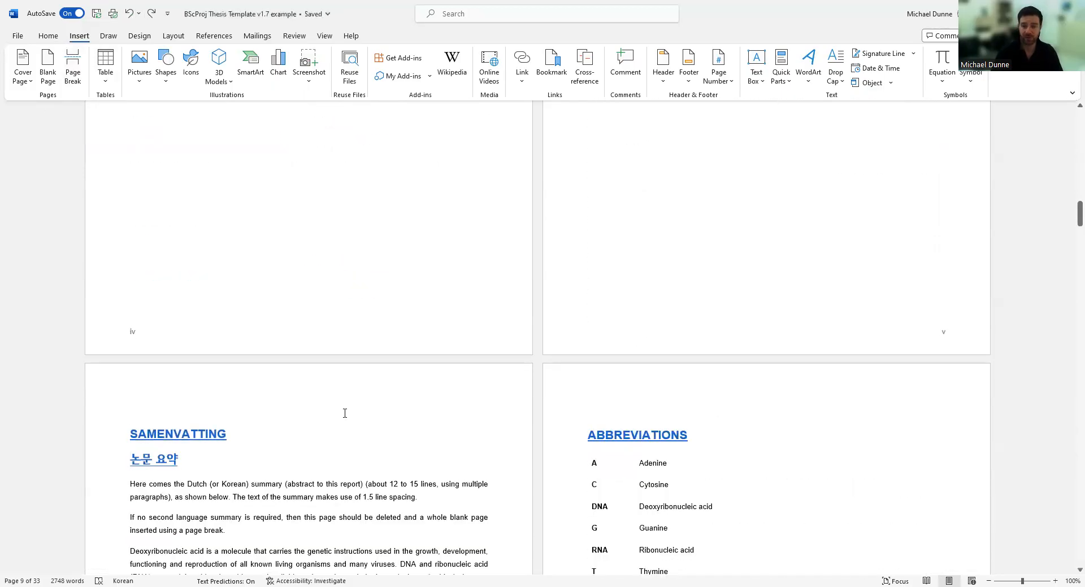
pyautogui.scroll(-3, 338, 409)
pyautogui.scroll(-1, 319, 408)
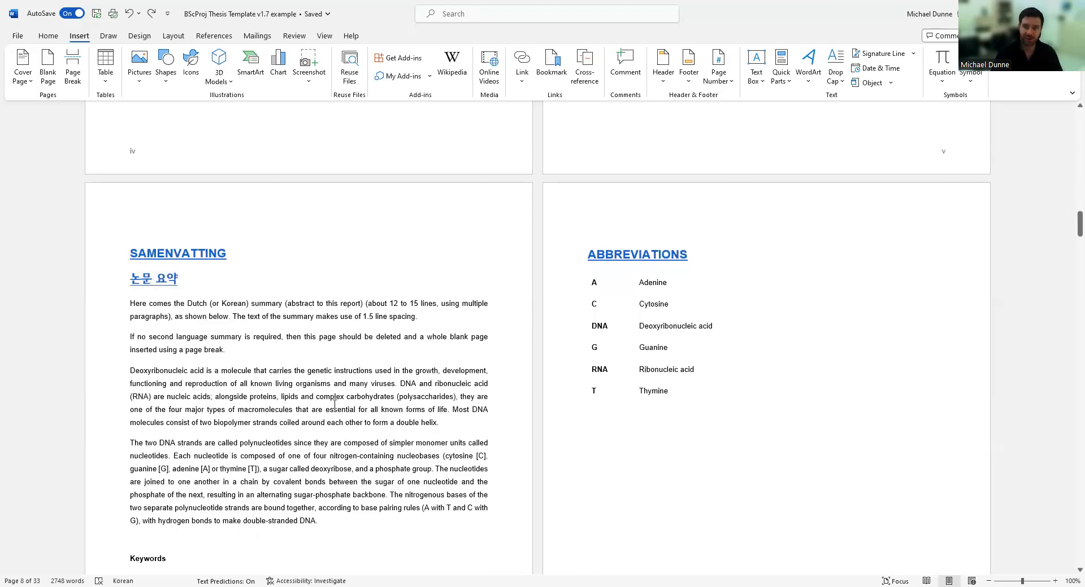
pyautogui.scroll(5, 334, 403)
pyautogui.scroll(2, 712, 161)
pyautogui.scroll(-6, 717, 174)
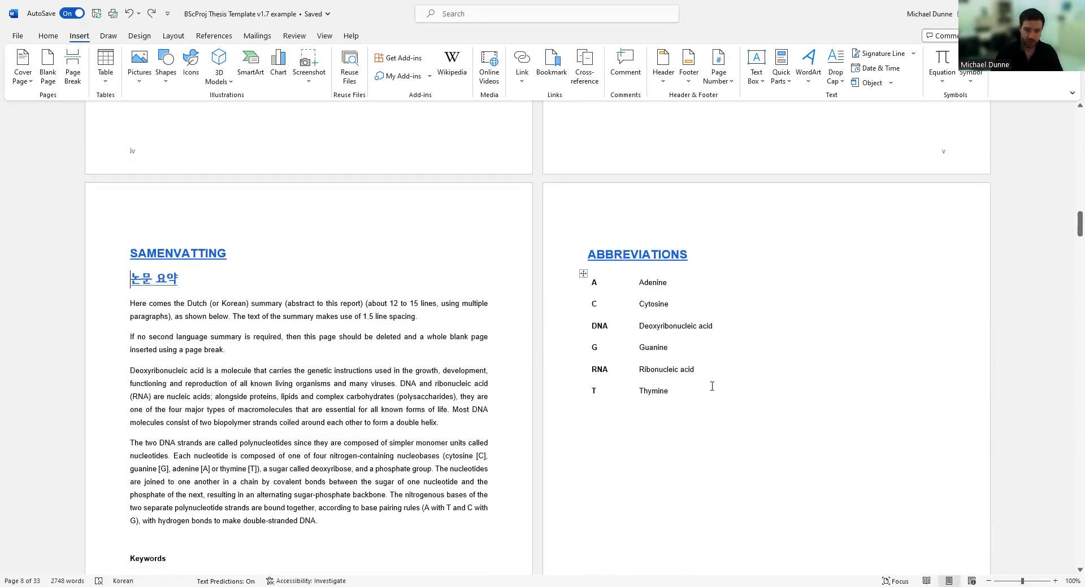
pyautogui.click(583, 273)
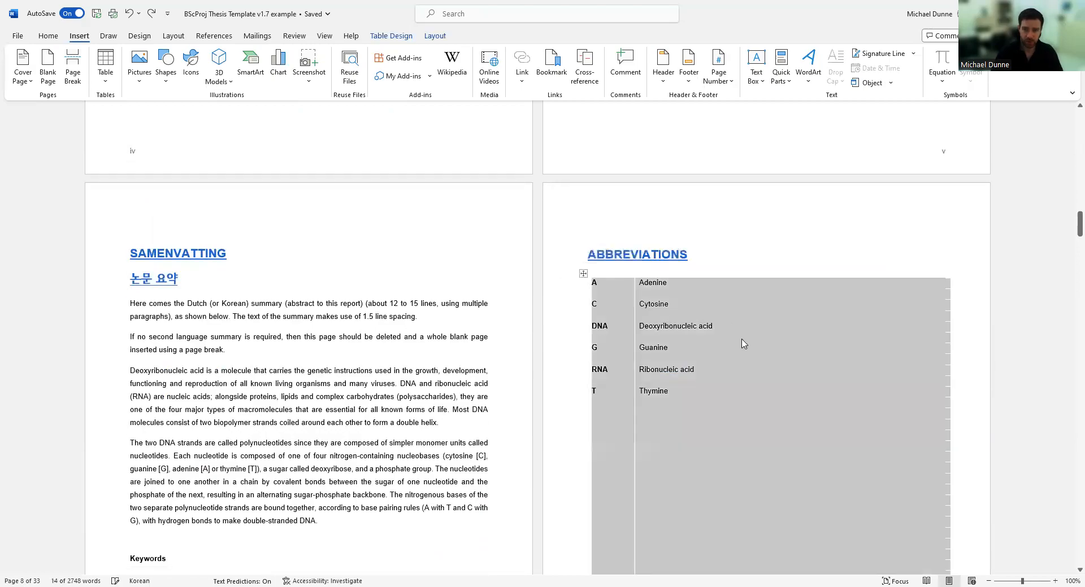
pyautogui.click(743, 344)
pyautogui.scroll(-3, 552, 377)
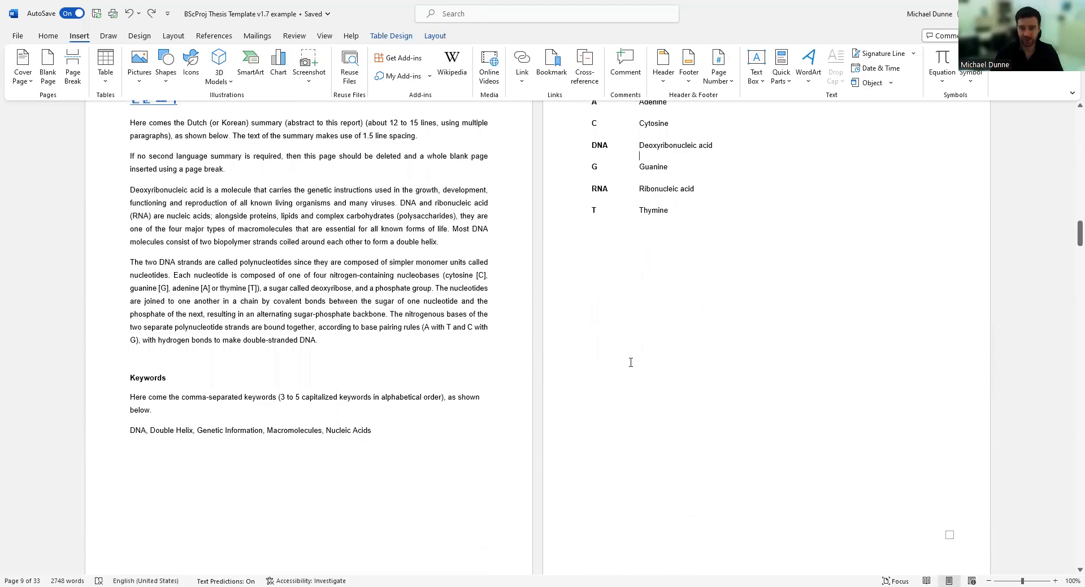
pyautogui.scroll(3, 630, 363)
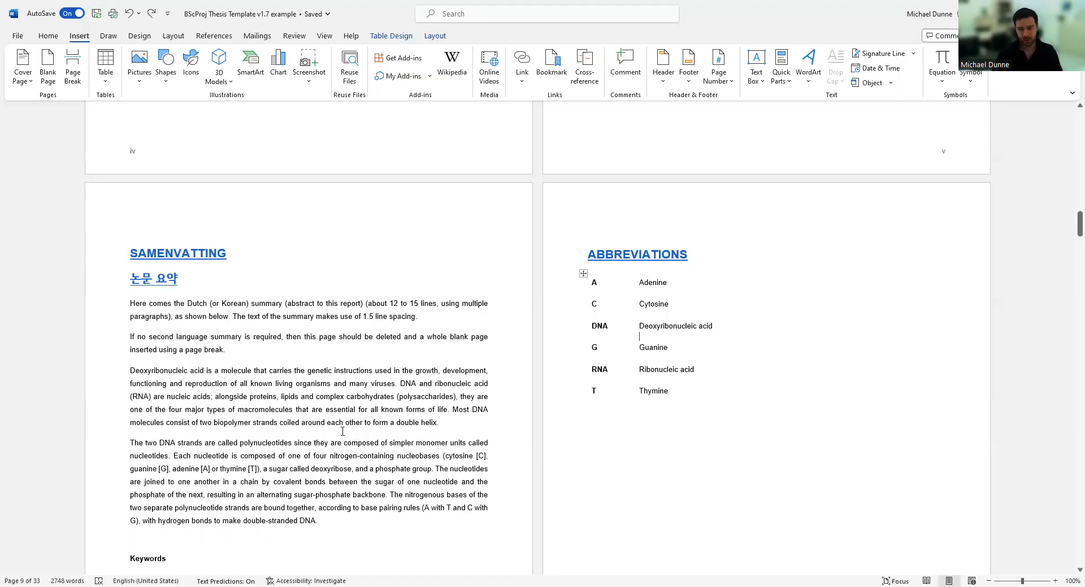
# Scroll down to the Introduction chapter and select the INTRODUCTION heading text.
pyautogui.scroll(-7, 330, 402)
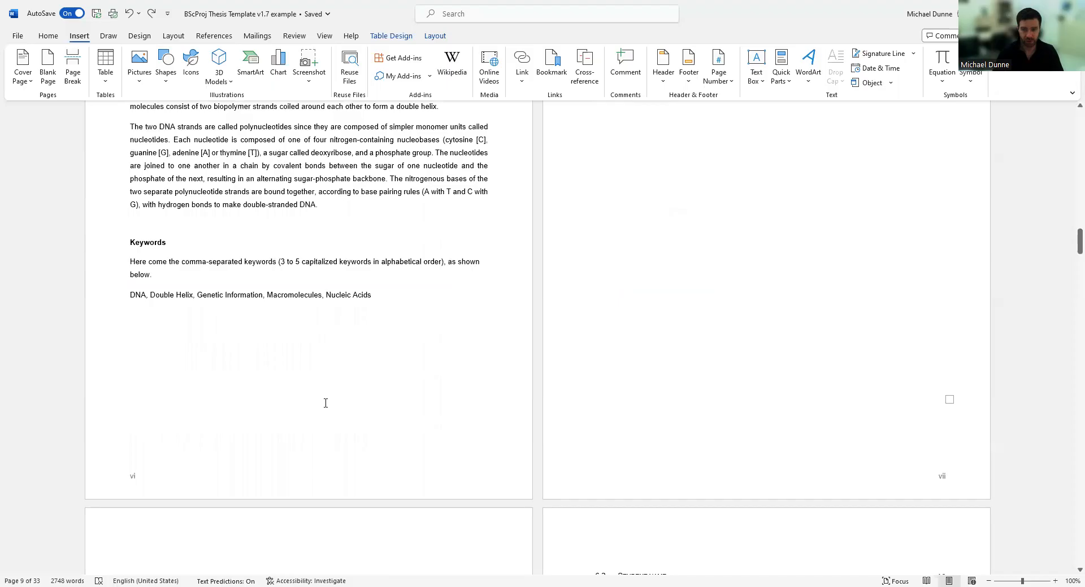
pyautogui.scroll(-3, 322, 447)
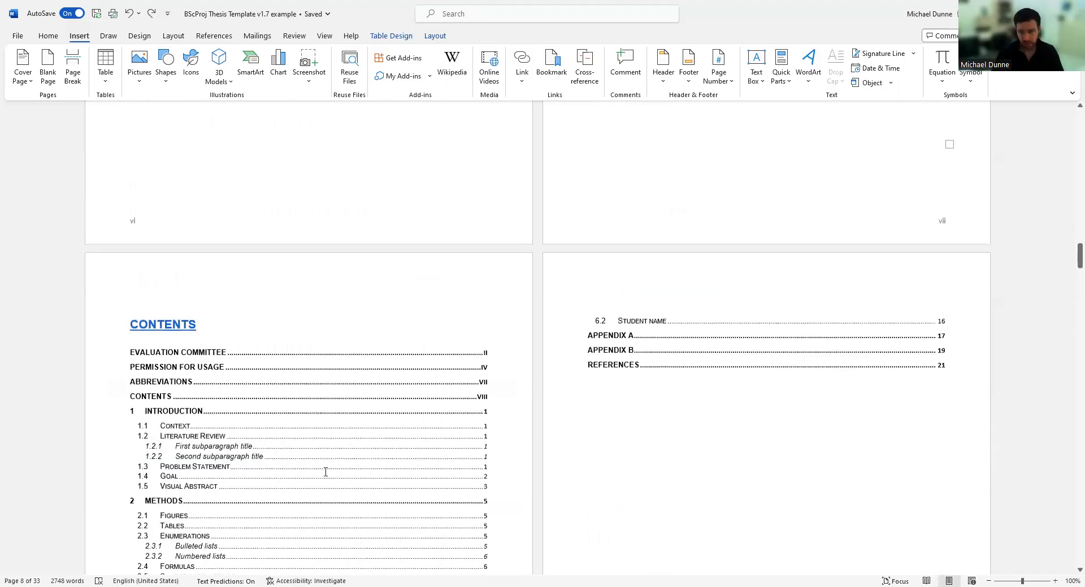
pyautogui.scroll(-1, 326, 473)
pyautogui.scroll(3, 803, 431)
pyautogui.scroll(-5, 882, 426)
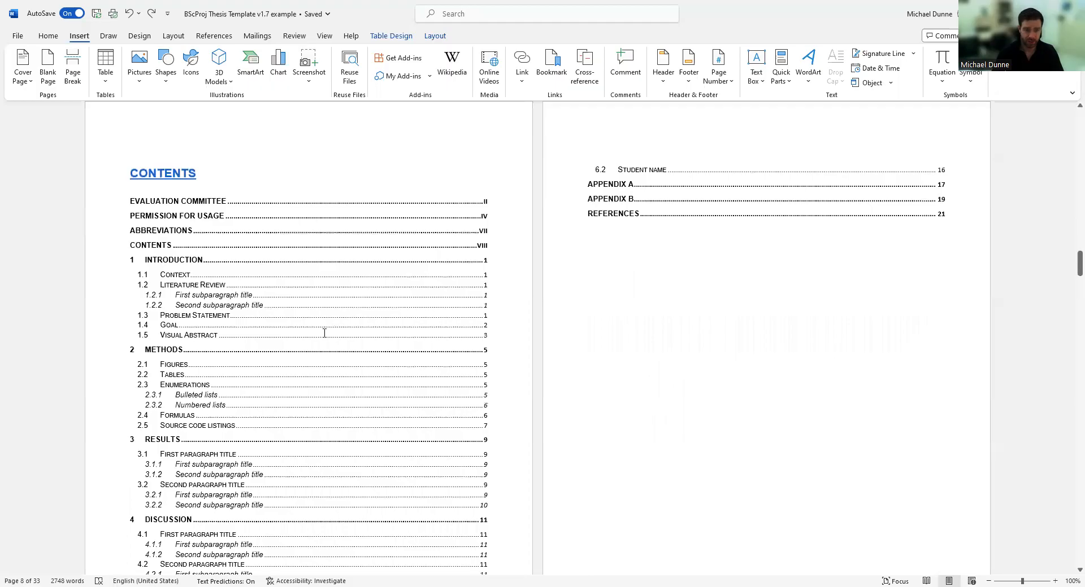
pyautogui.scroll(-3, 322, 333)
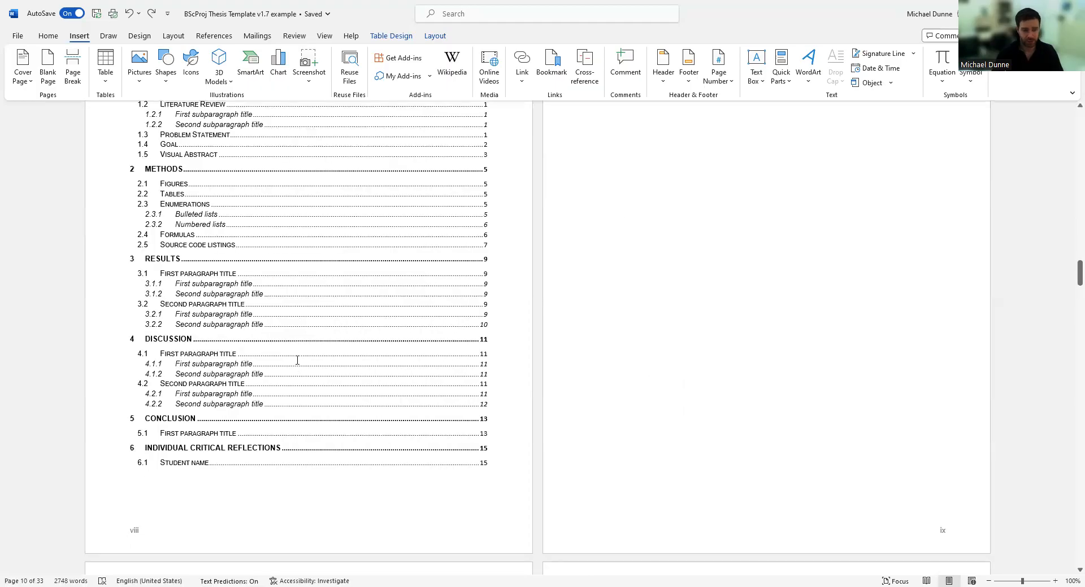
pyautogui.scroll(-8, 302, 364)
pyautogui.click(214, 148)
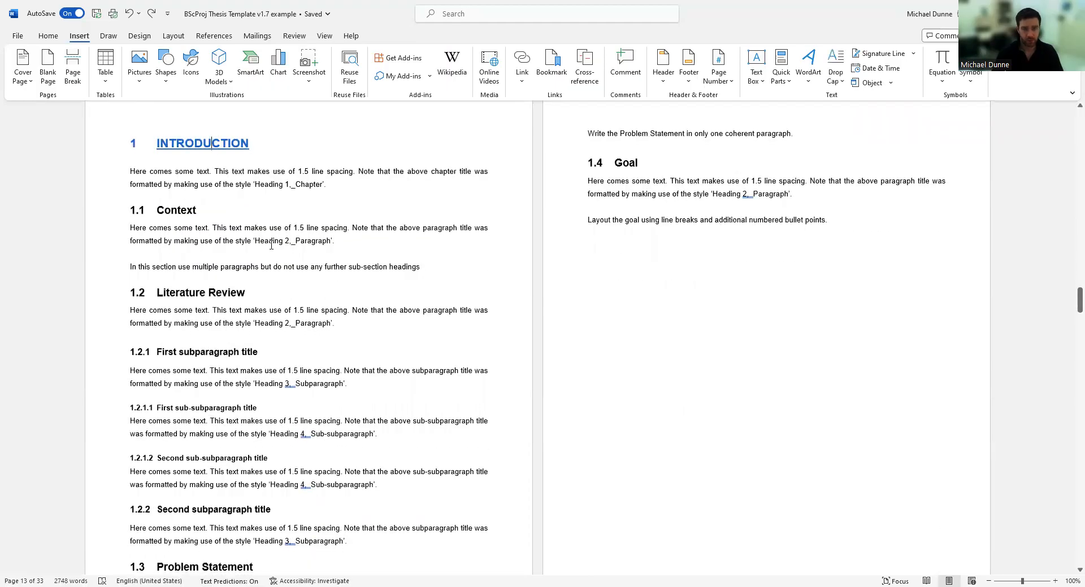
pyautogui.moveTo(268, 151); pyautogui.dragTo(155, 146)
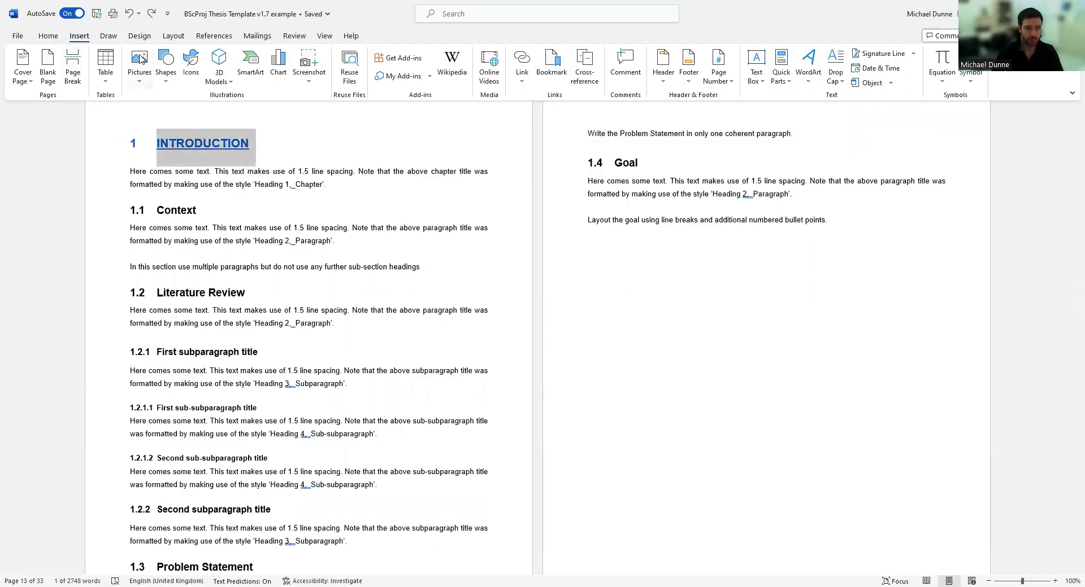
pyautogui.click(51, 37)
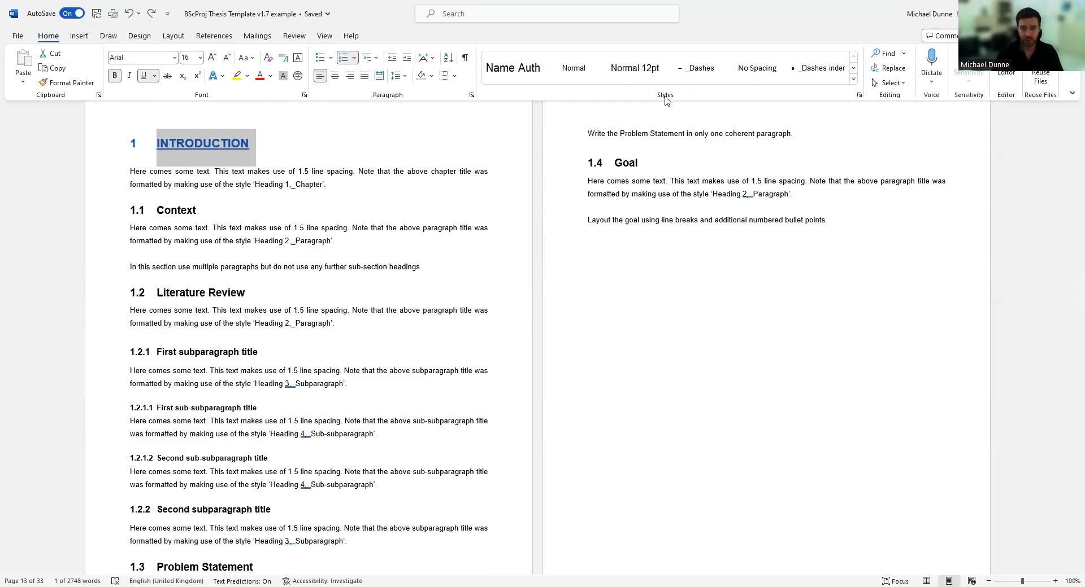
# Apply the 1.1 second-level heading style to Context after previewing Heading 1.
pyautogui.click(854, 83)
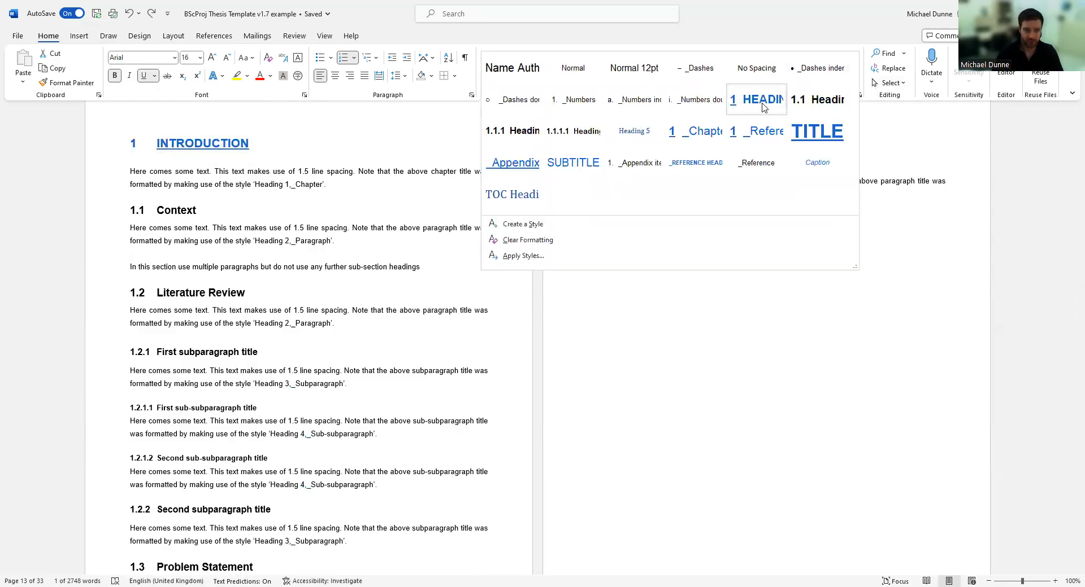
pyautogui.click(162, 214)
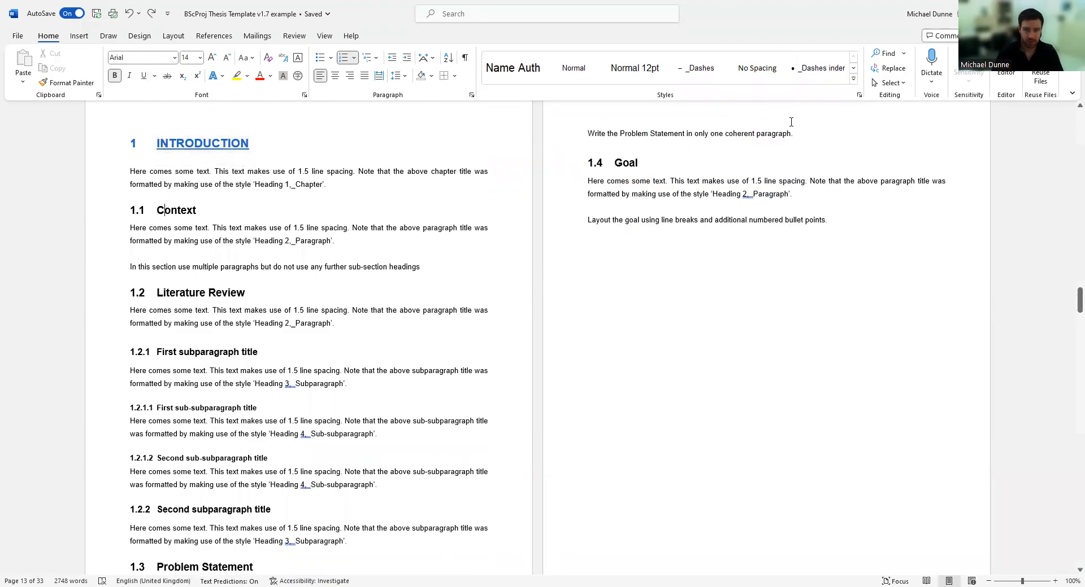
pyautogui.click(855, 81)
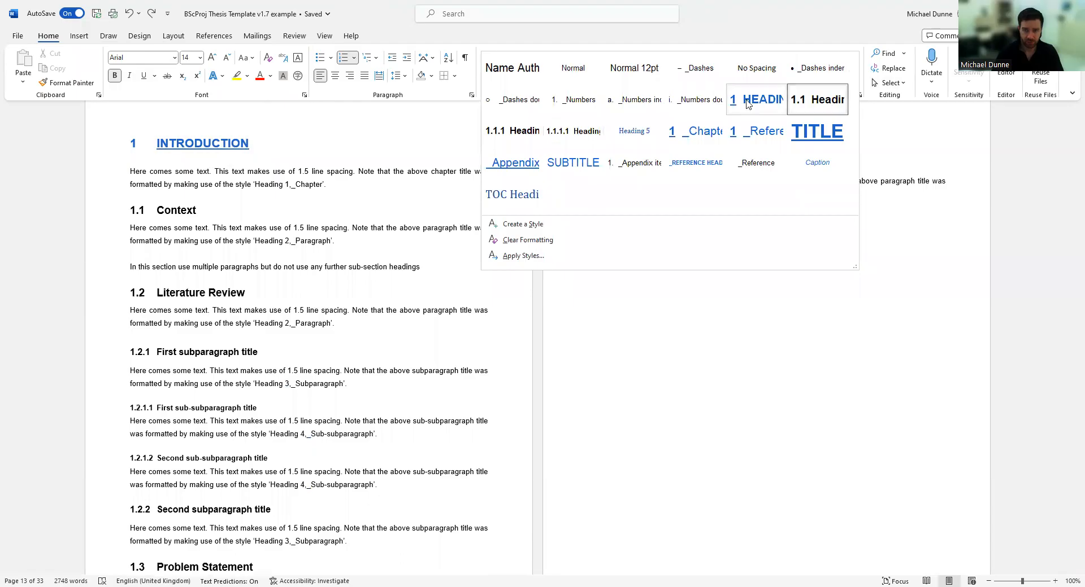
pyautogui.click(817, 99)
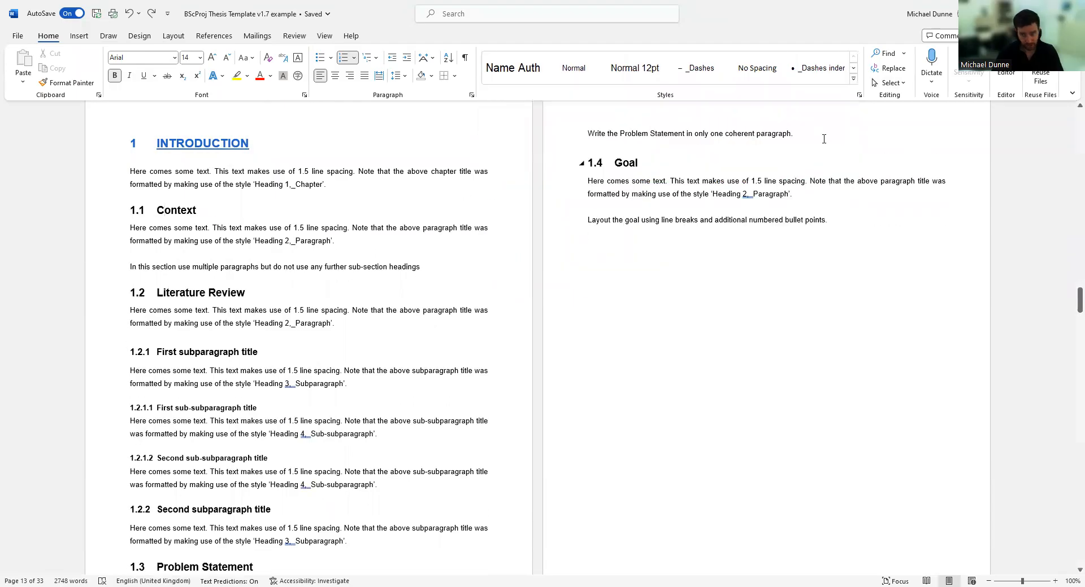
# Preview Heading 5 without applying it, then scroll back up to the table of contents.
pyautogui.click(854, 80)
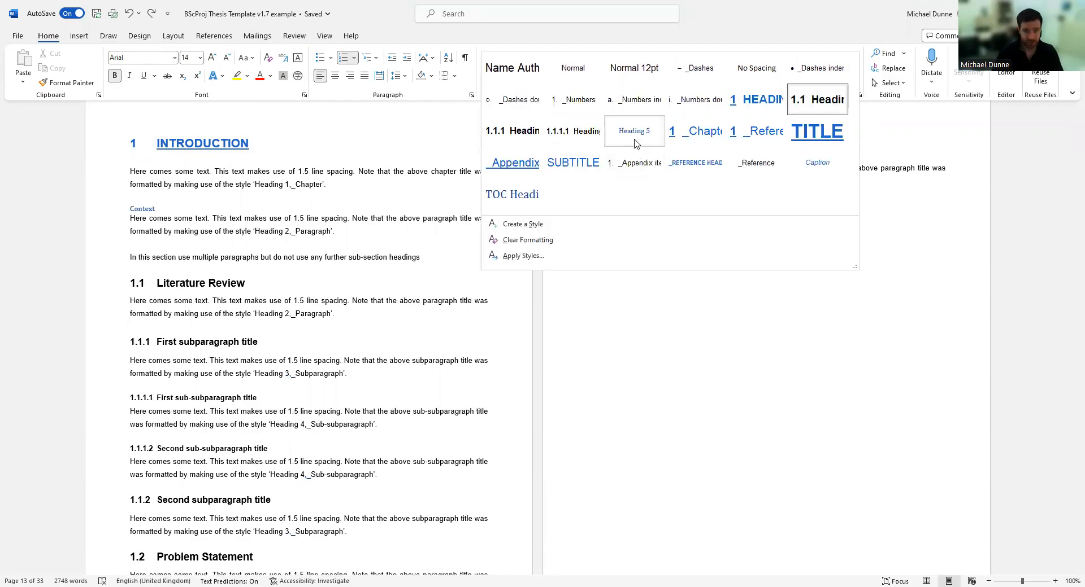
pyautogui.click(312, 240)
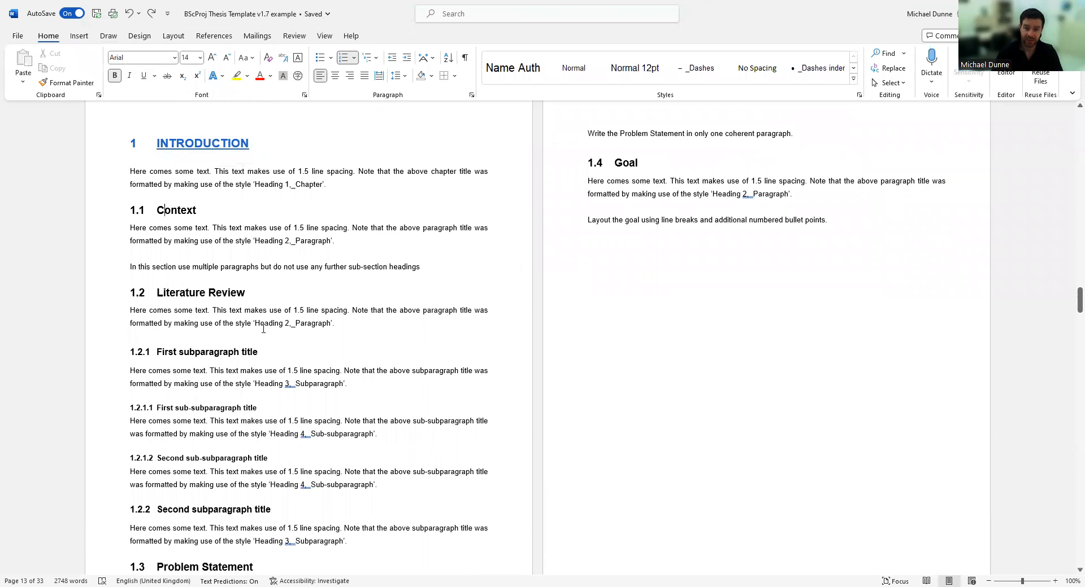
pyautogui.scroll(4, 261, 390)
pyautogui.scroll(-3, 261, 389)
pyautogui.scroll(2, 259, 396)
pyautogui.scroll(5, 258, 395)
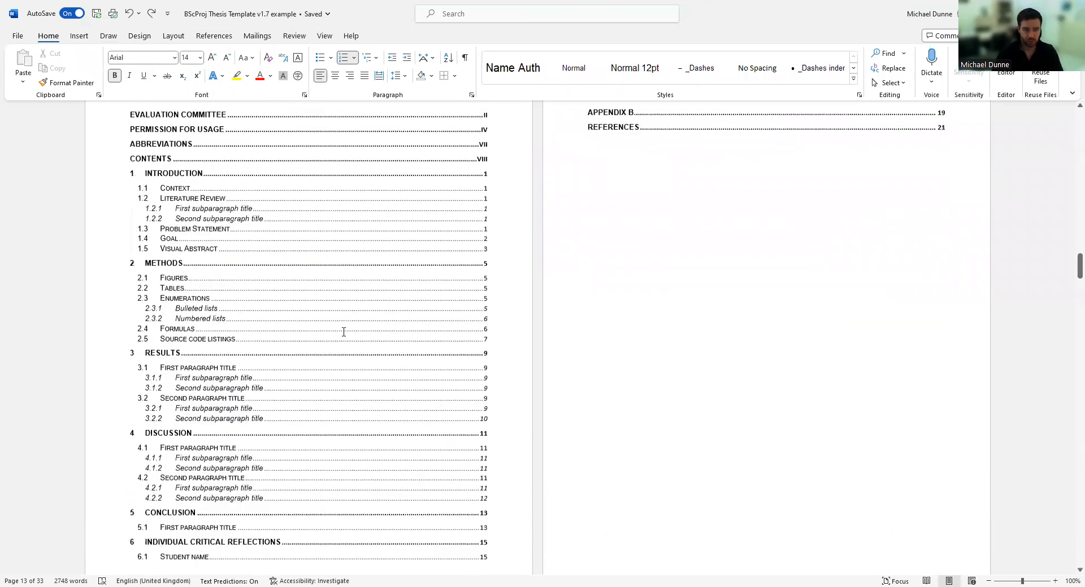
# Update the entire table of contents through Update Field.
pyautogui.scroll(1, 344, 335)
pyautogui.rightClick(344, 335)
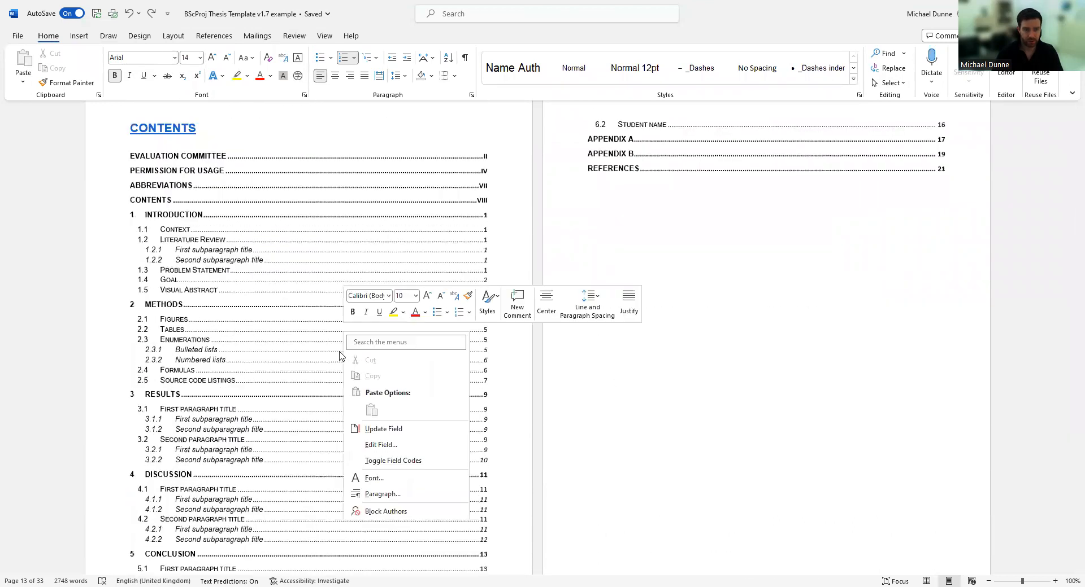
pyautogui.click(391, 430)
pyautogui.click(530, 299)
pyautogui.click(547, 319)
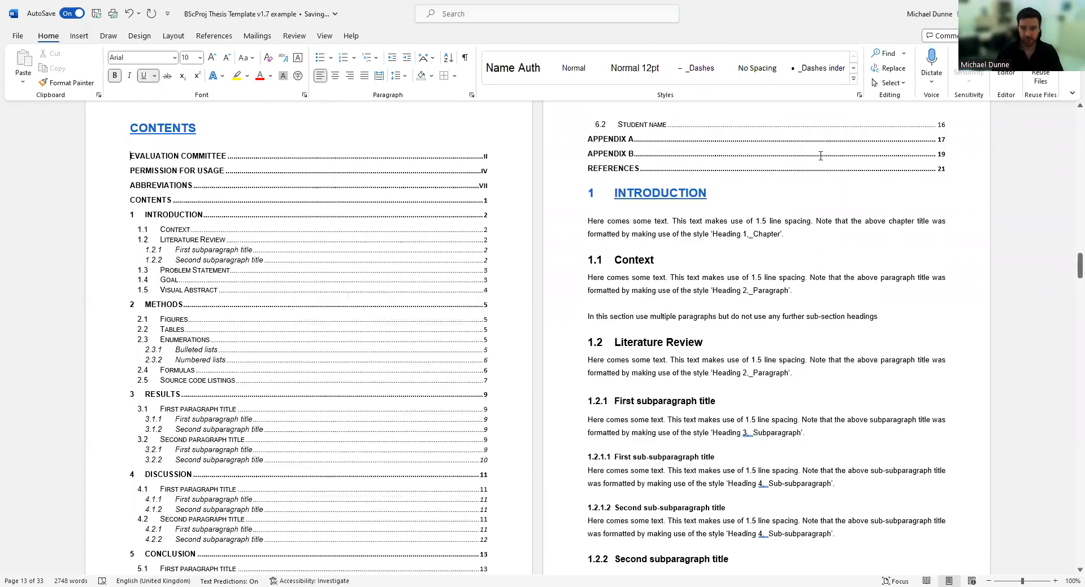
# Undo the table of contents update and follow a contents entry to the Introduction's subsections.
pyautogui.scroll(3, 630, 363)
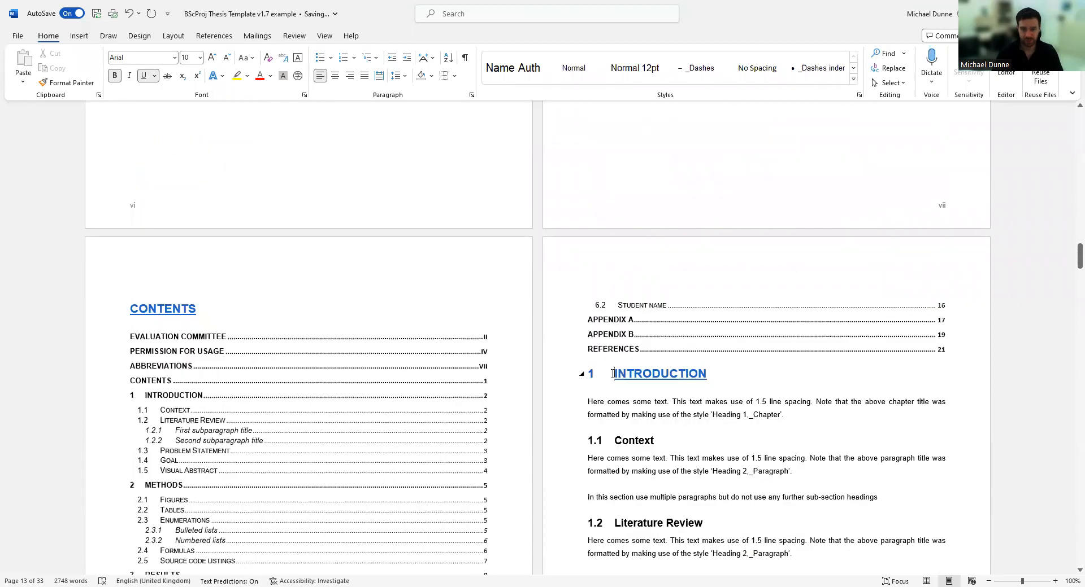
pyautogui.click(79, 35)
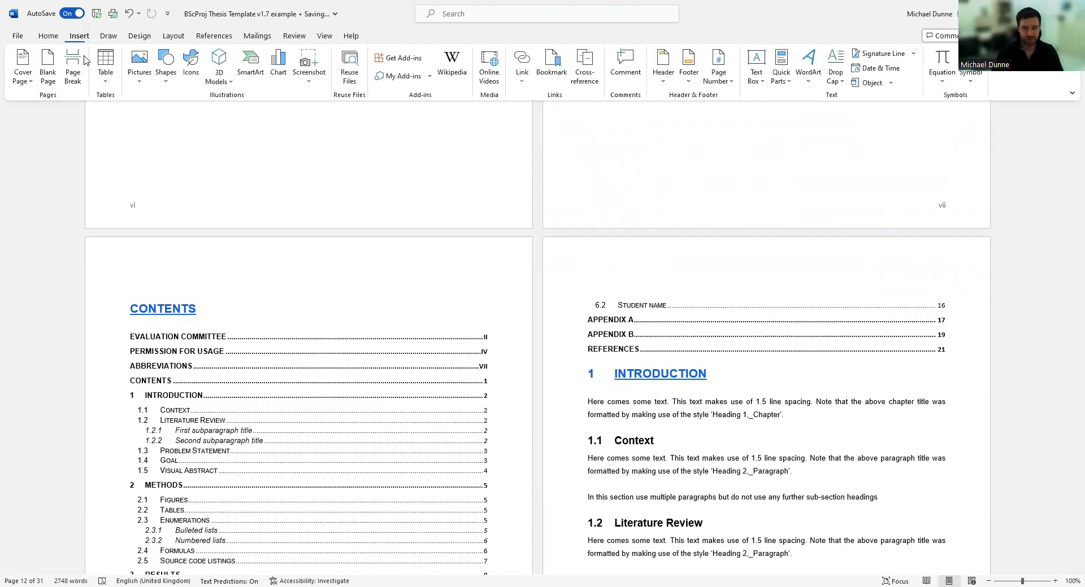
pyautogui.click(74, 65)
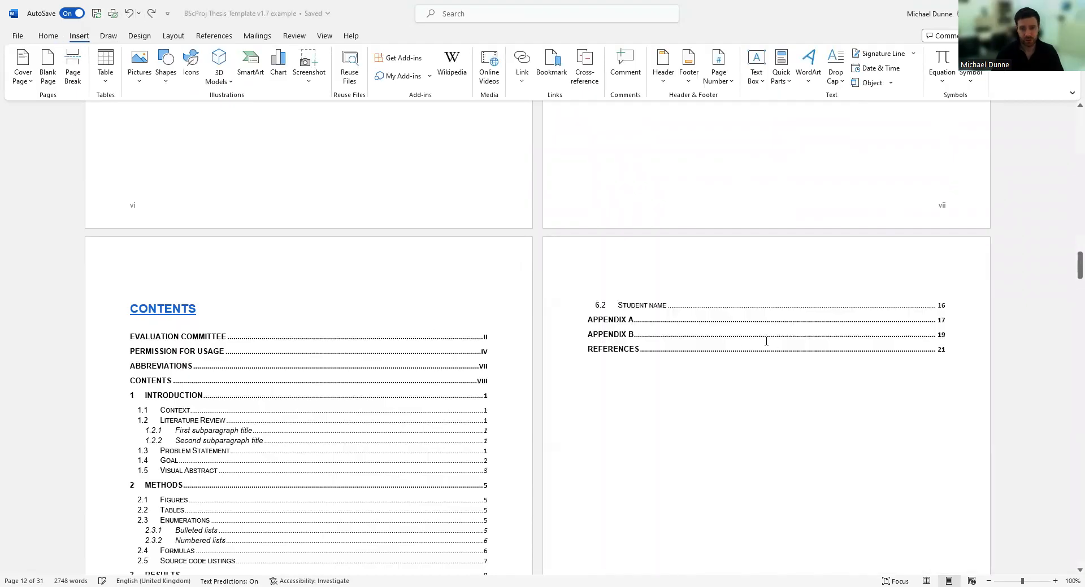
pyautogui.scroll(-5, 370, 353)
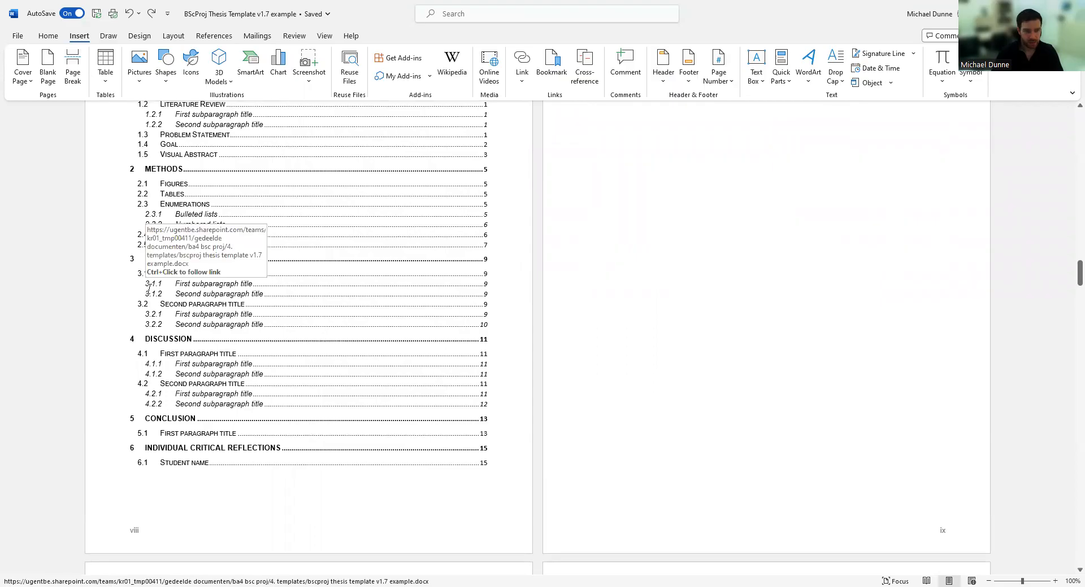
pyautogui.keyDown('ctrl'); pyautogui.click(176, 324); pyautogui.keyUp('ctrl')
pyautogui.scroll(-2, 116, 376)
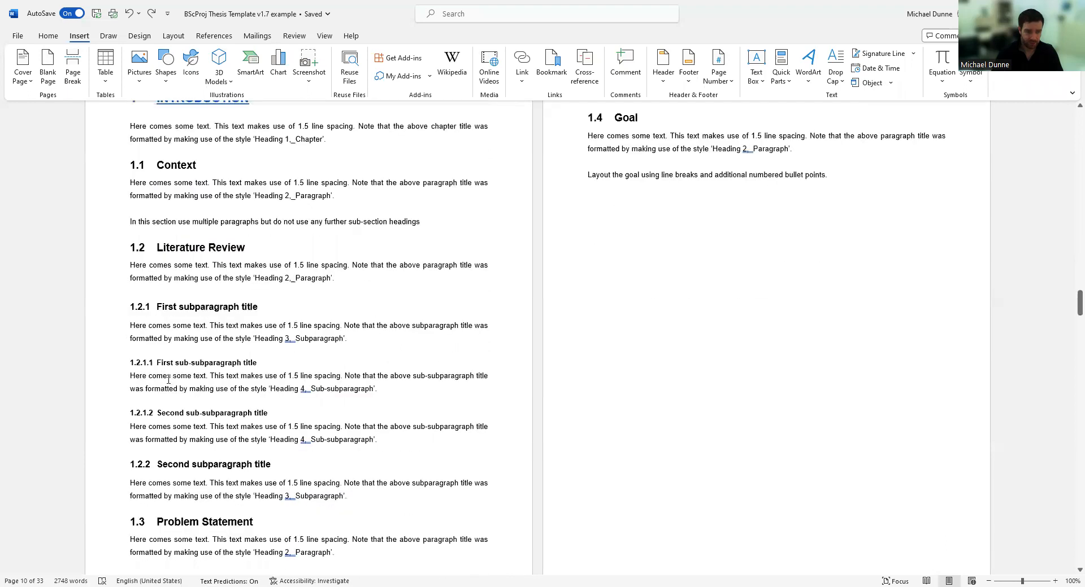
# Select the First and Second sub-subparagraph headings, then return to the contents page and open References.
pyautogui.click(107, 368)
pyautogui.click(105, 417)
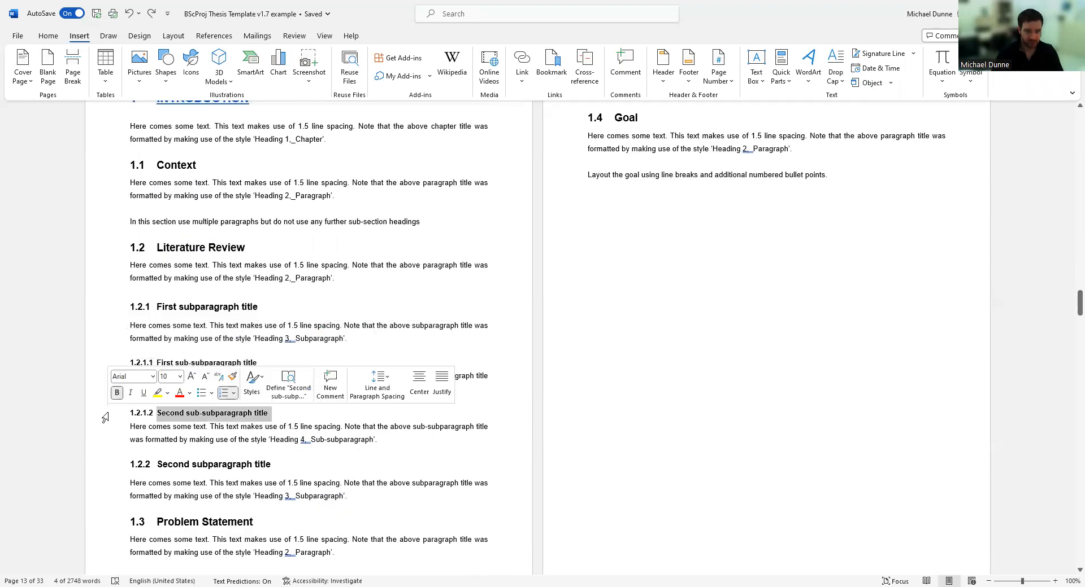
pyautogui.scroll(15, 164, 419)
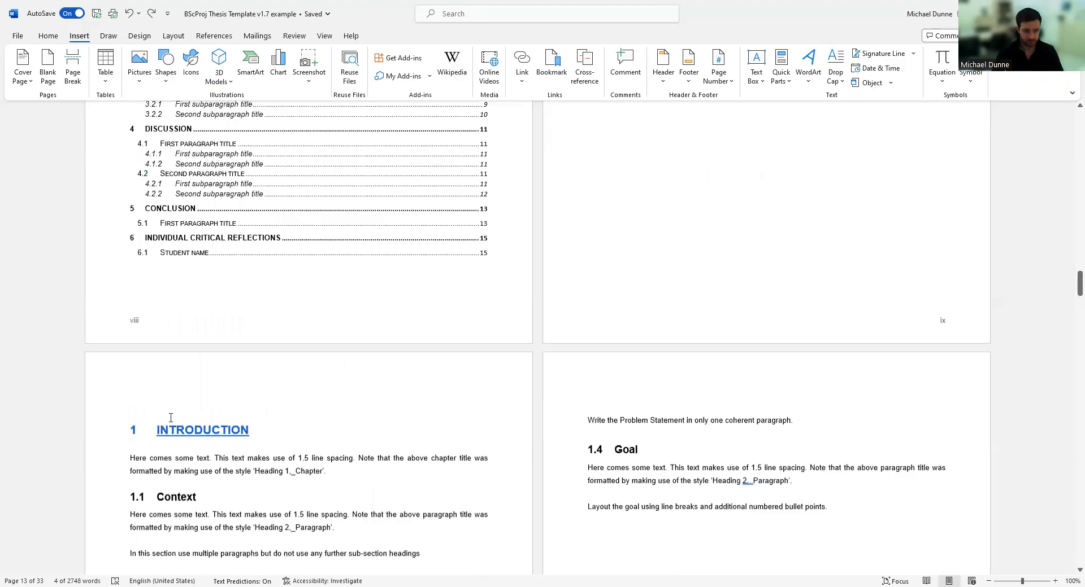
pyautogui.scroll(1, 171, 418)
pyautogui.scroll(-3, 141, 384)
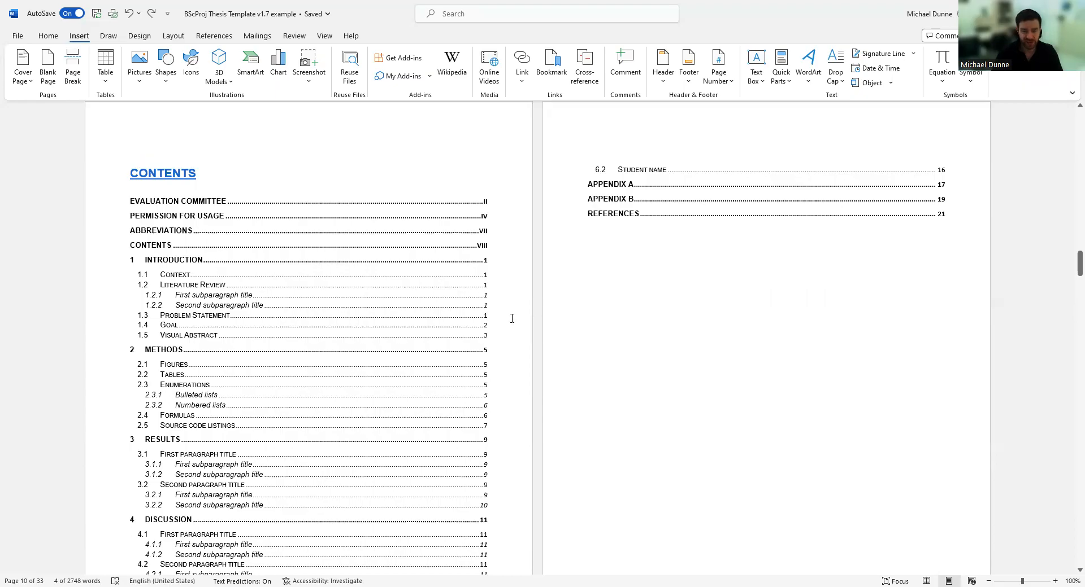
pyautogui.click(490, 305)
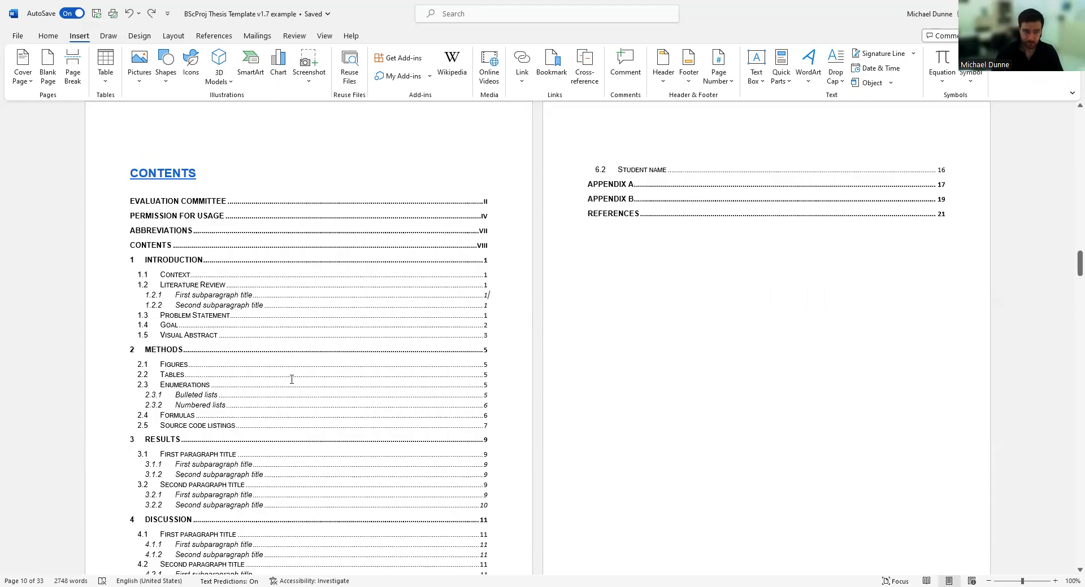
pyautogui.click(203, 37)
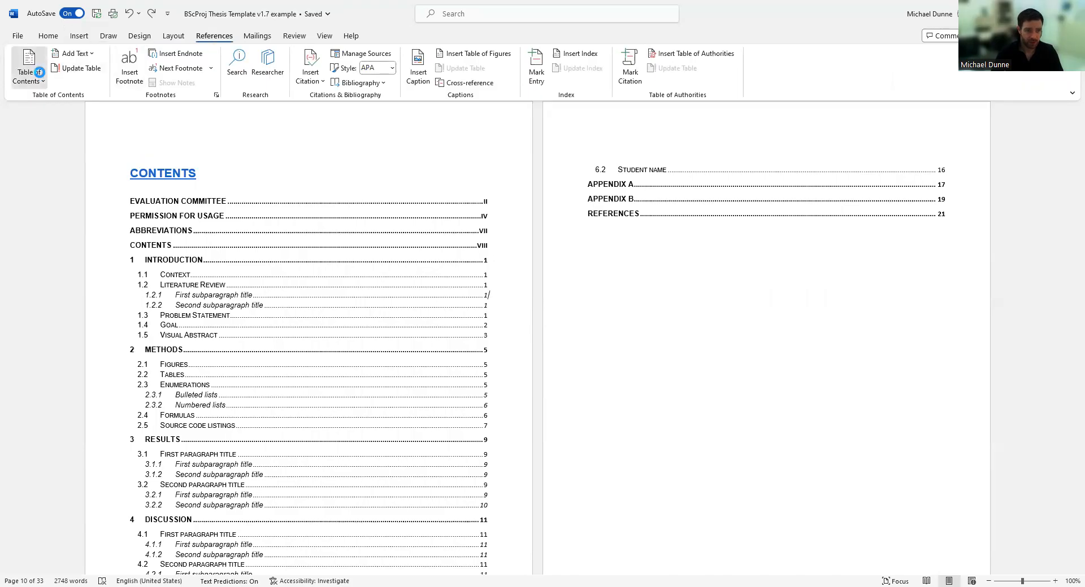
pyautogui.click(31, 77)
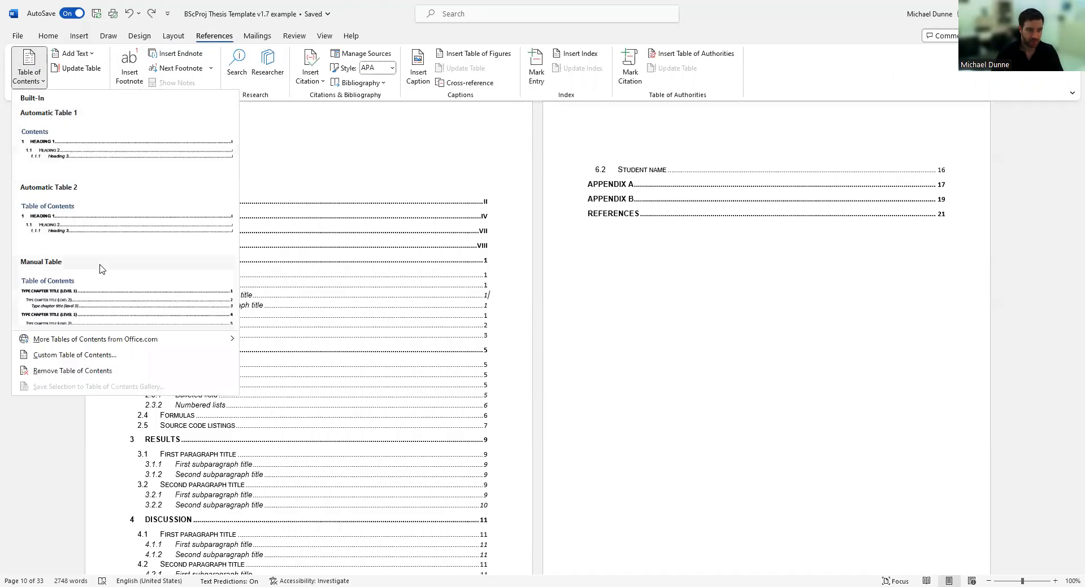
pyautogui.click(70, 361)
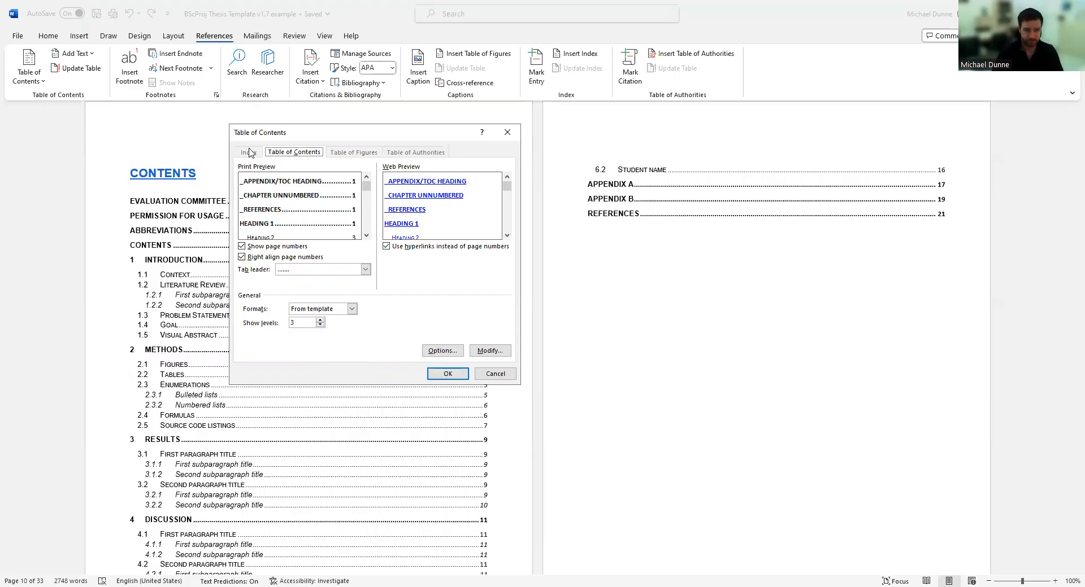
pyautogui.click(499, 377)
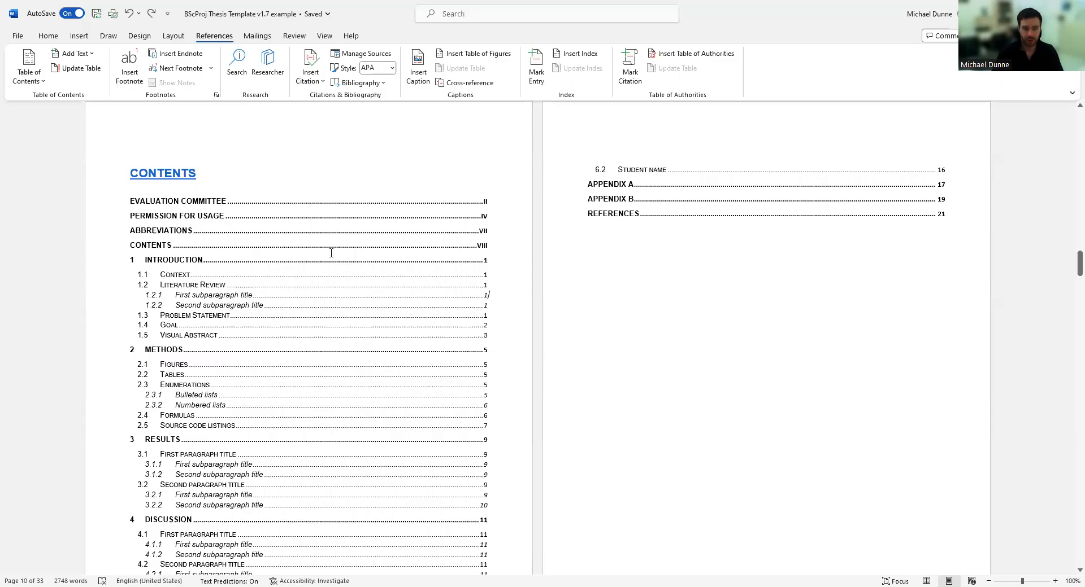
# Turn on Show/Hide ¶ from the Home tab to display formatting marks.
pyautogui.scroll(-2, 352, 275)
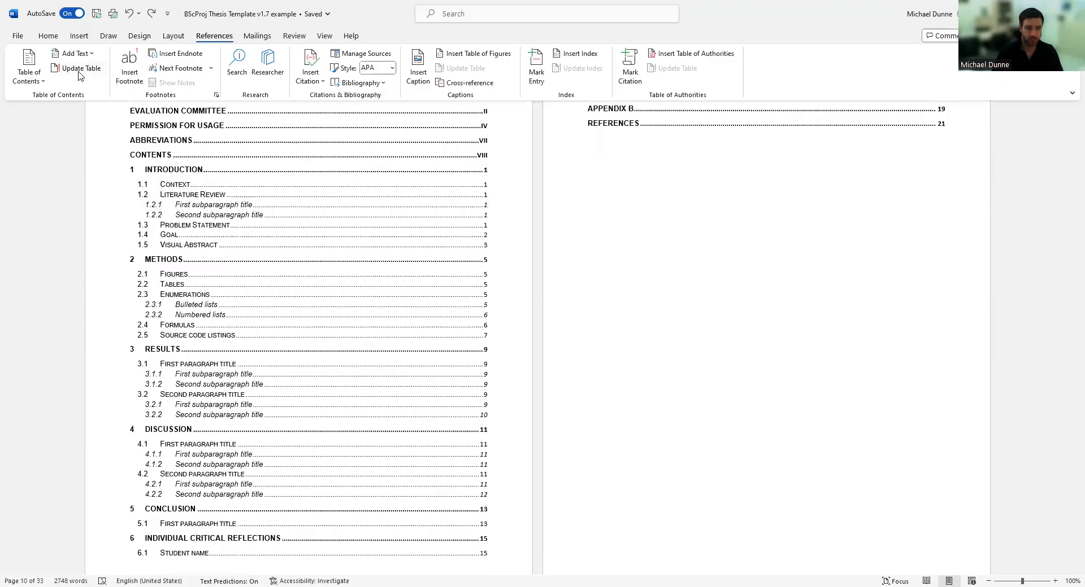
pyautogui.scroll(-6, 563, 430)
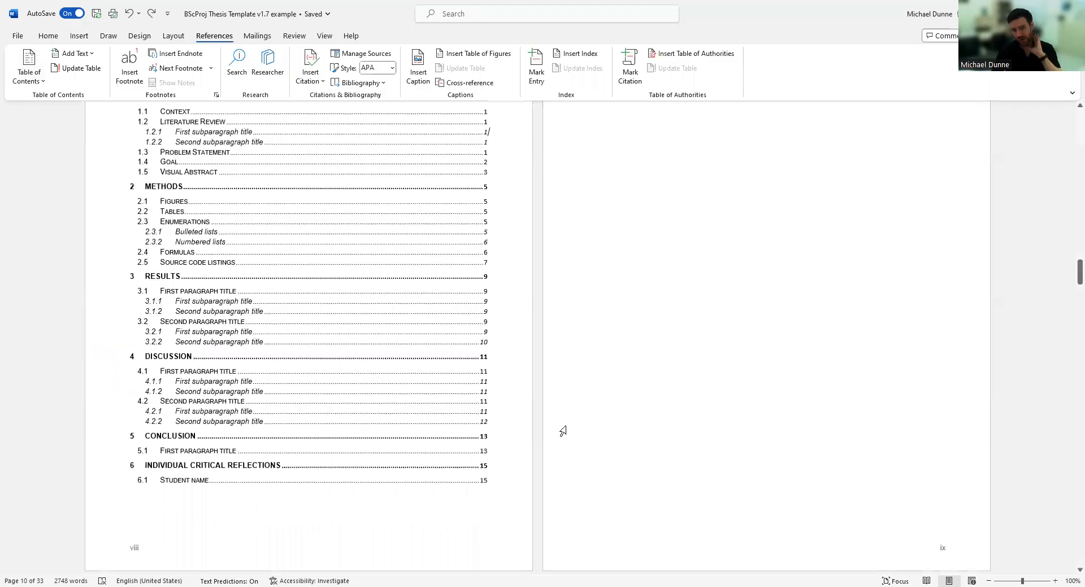
pyautogui.scroll(7, 530, 309)
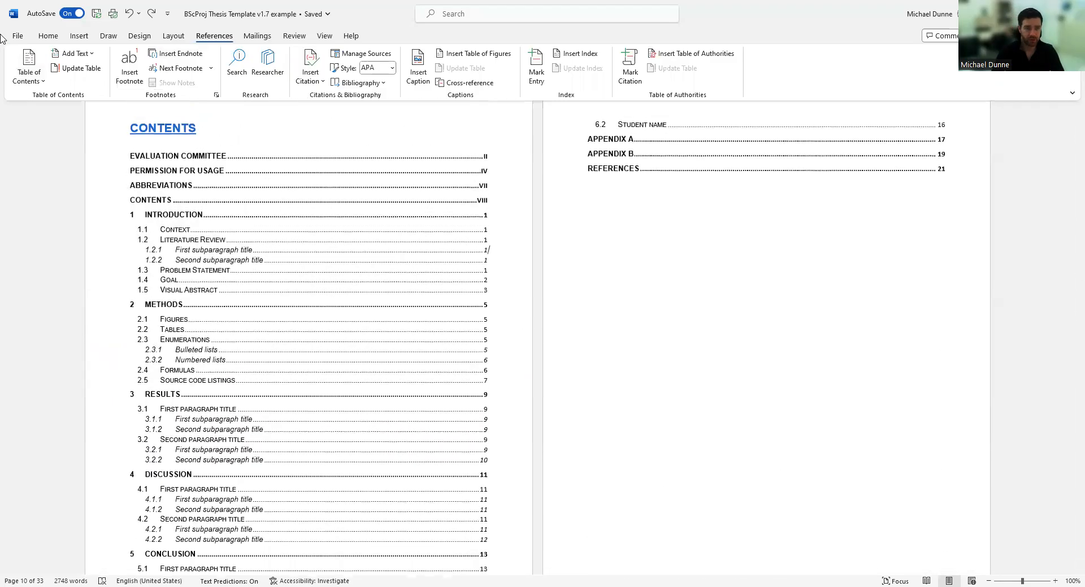
pyautogui.click(48, 36)
pyautogui.click(464, 58)
# Inspect the INTRODUCTION heading's marks and scroll through chapter 1 to the section breaks.
pyautogui.scroll(-7, 629, 226)
pyautogui.scroll(-1, 136, 431)
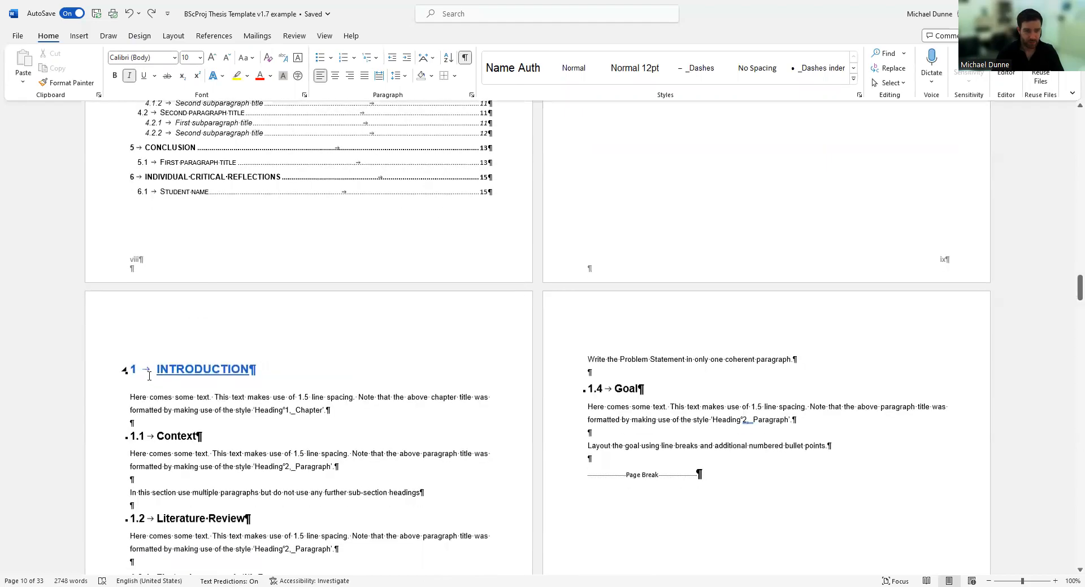
pyautogui.click(151, 373)
pyautogui.scroll(-6, 349, 357)
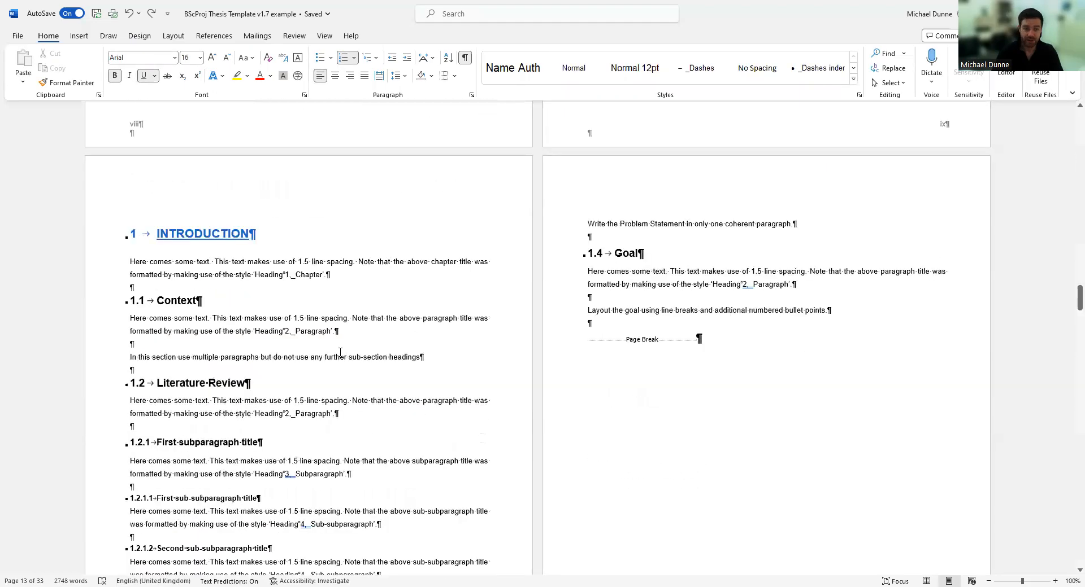
pyautogui.scroll(-6, 349, 357)
pyautogui.scroll(9, 361, 339)
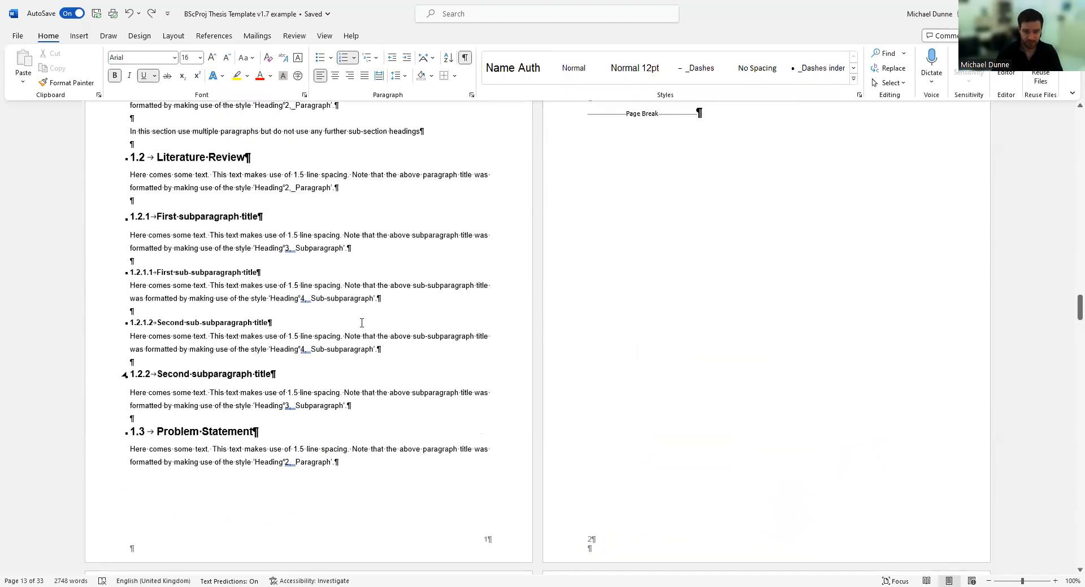
pyautogui.scroll(2, 208, 302)
pyautogui.scroll(-8, 451, 487)
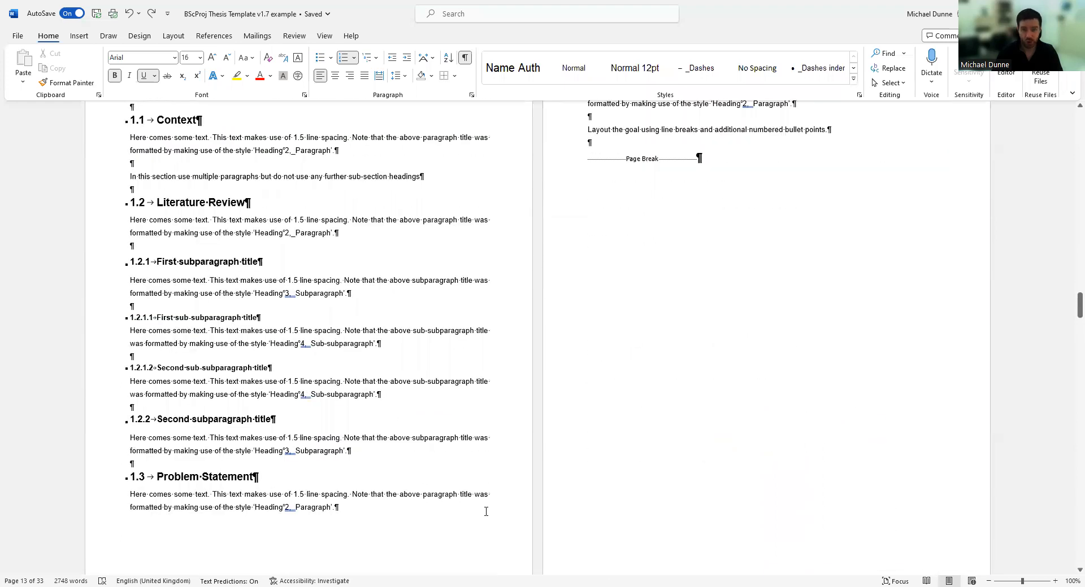
pyautogui.scroll(5, 571, 295)
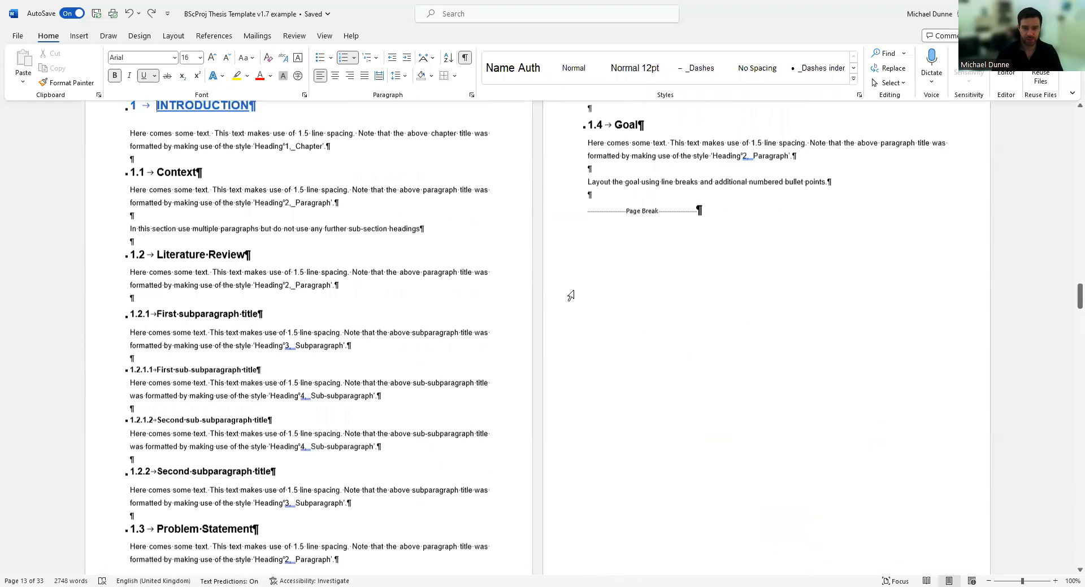
pyautogui.scroll(-10, 656, 348)
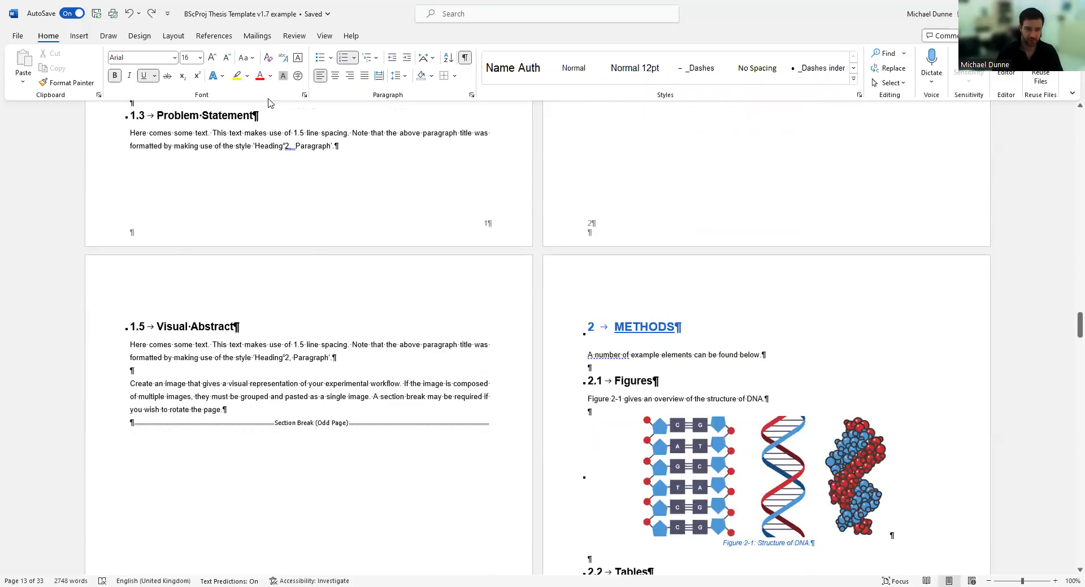
# Turn off Show/Hide ¶ and review chapter 1 and the Methods pages as clean text.
pyautogui.click(465, 58)
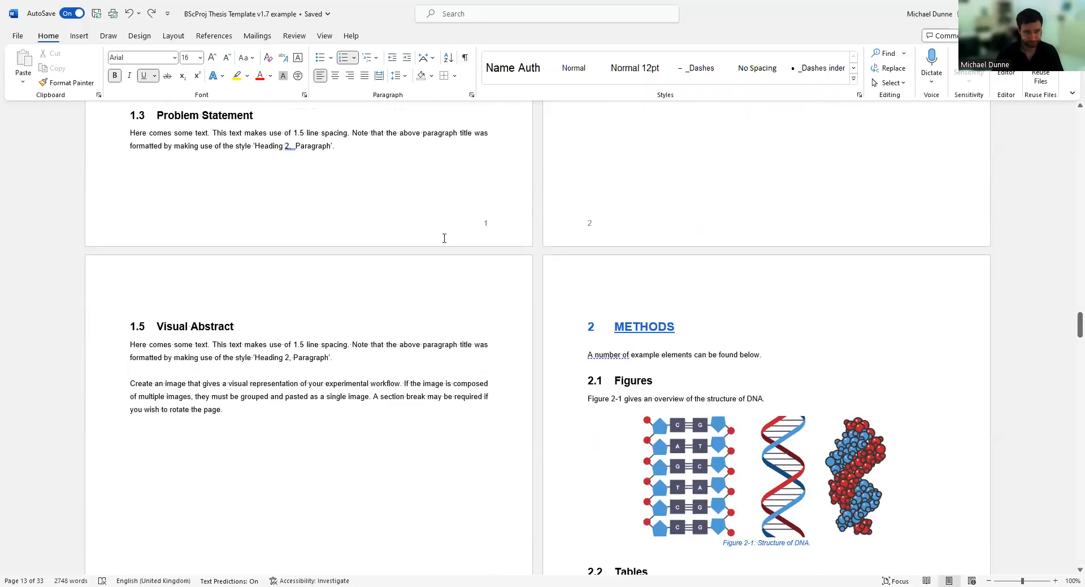
pyautogui.scroll(8, 442, 235)
pyautogui.scroll(1, 439, 380)
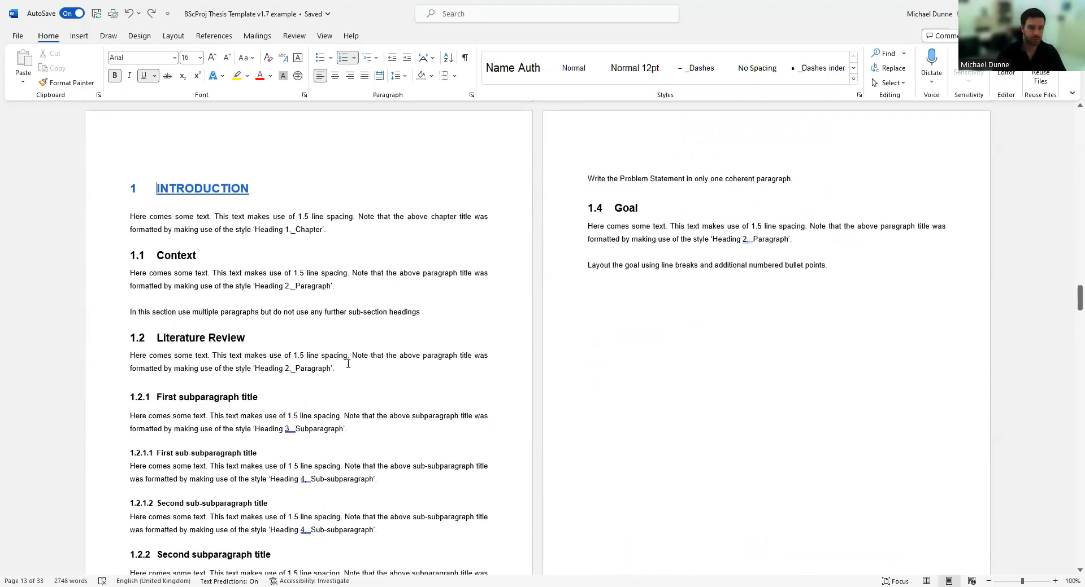
pyautogui.scroll(-3, 220, 448)
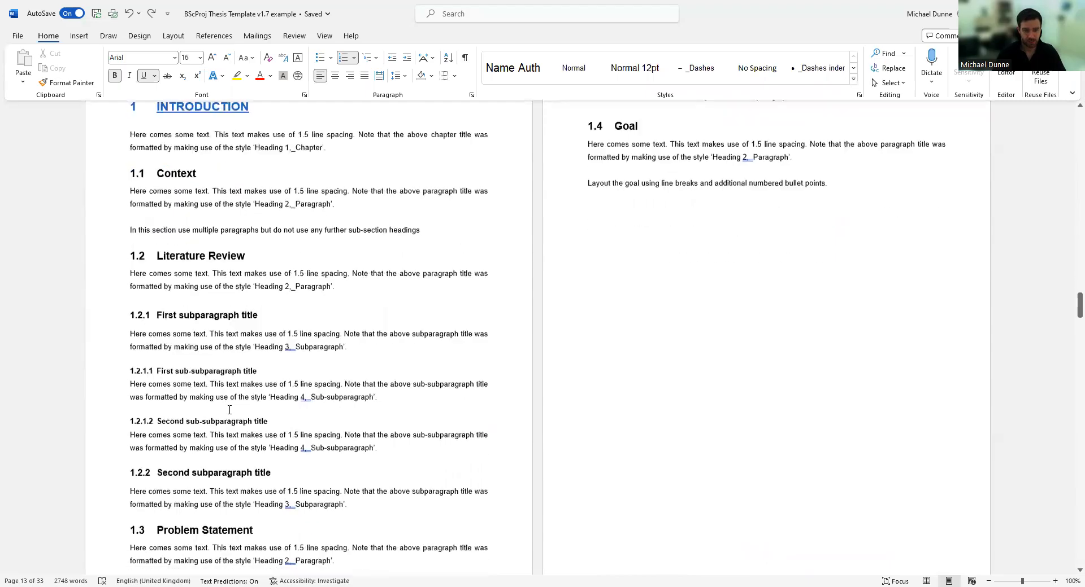
pyautogui.scroll(3, 660, 277)
pyautogui.scroll(-2, 423, 390)
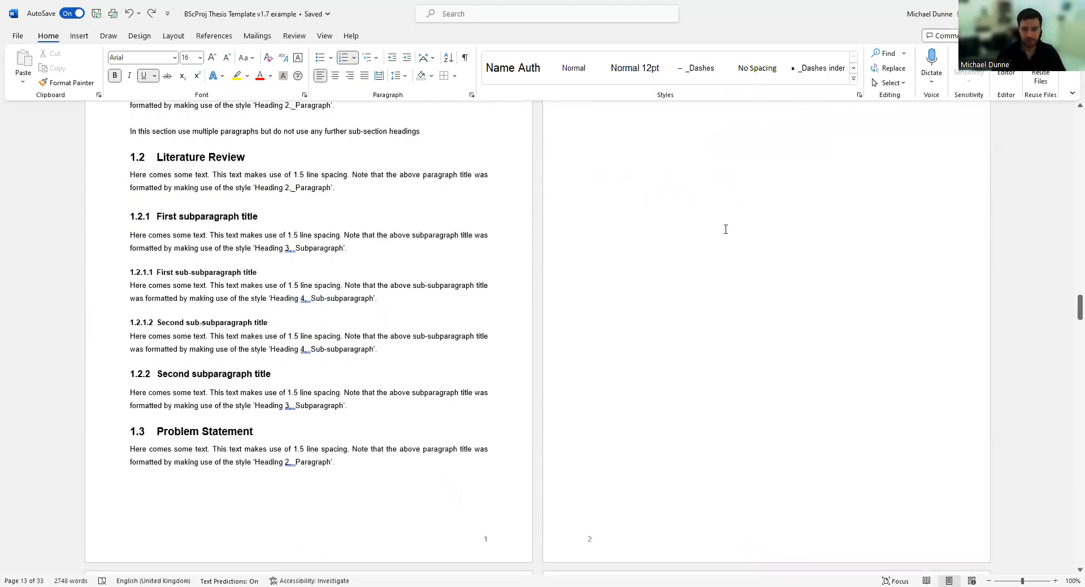
pyautogui.scroll(3, 724, 232)
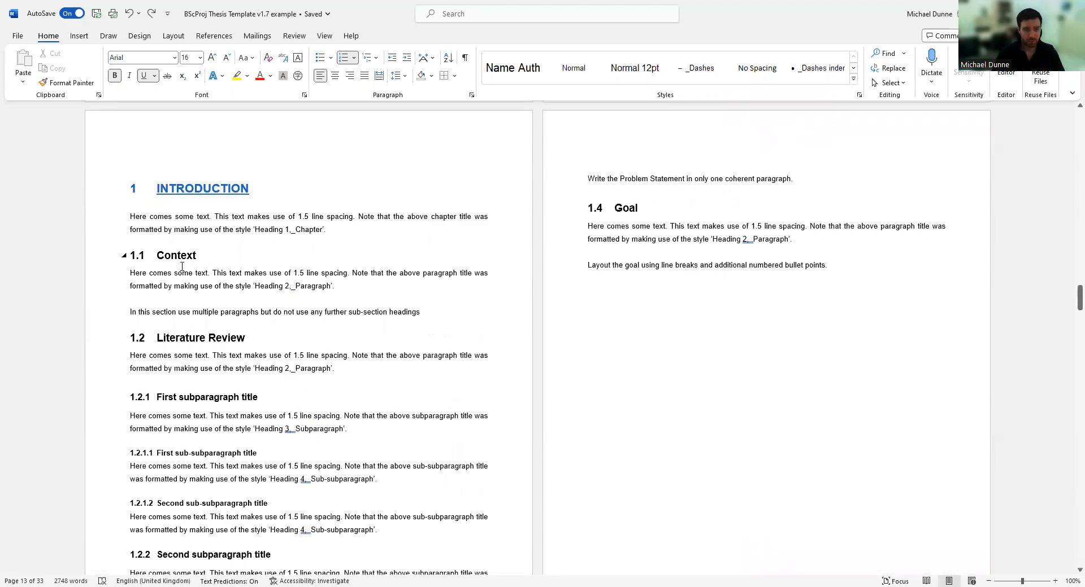
pyautogui.scroll(-2, 172, 246)
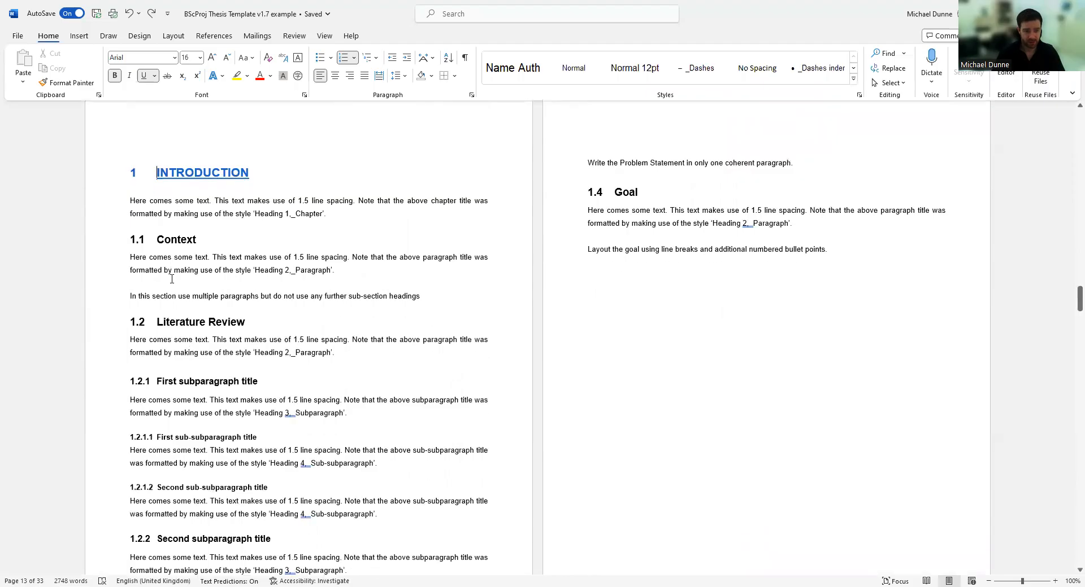
pyautogui.scroll(-6, 158, 235)
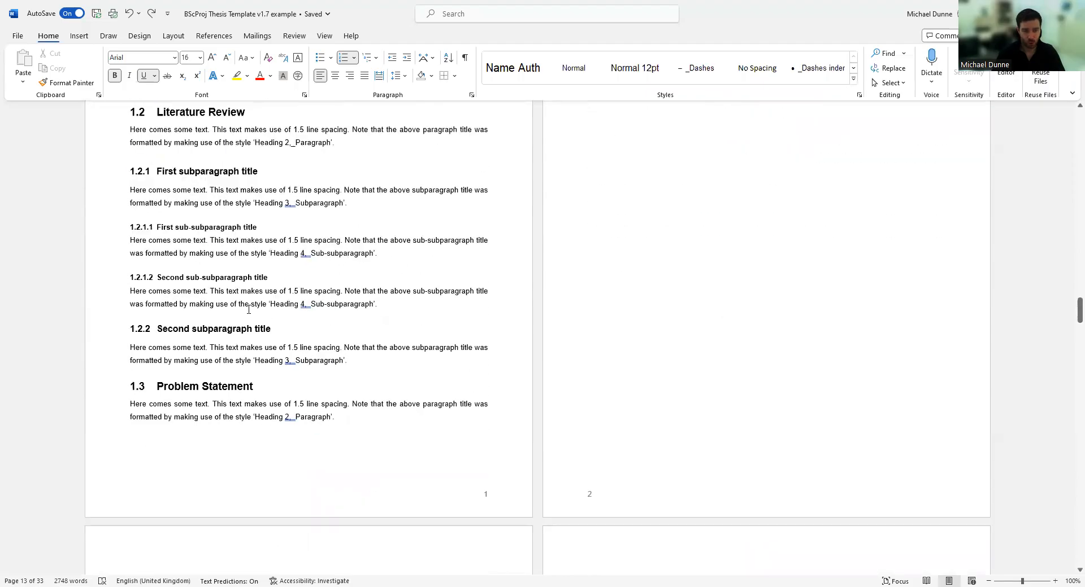
pyautogui.scroll(8, 659, 221)
pyautogui.scroll(-5, 661, 214)
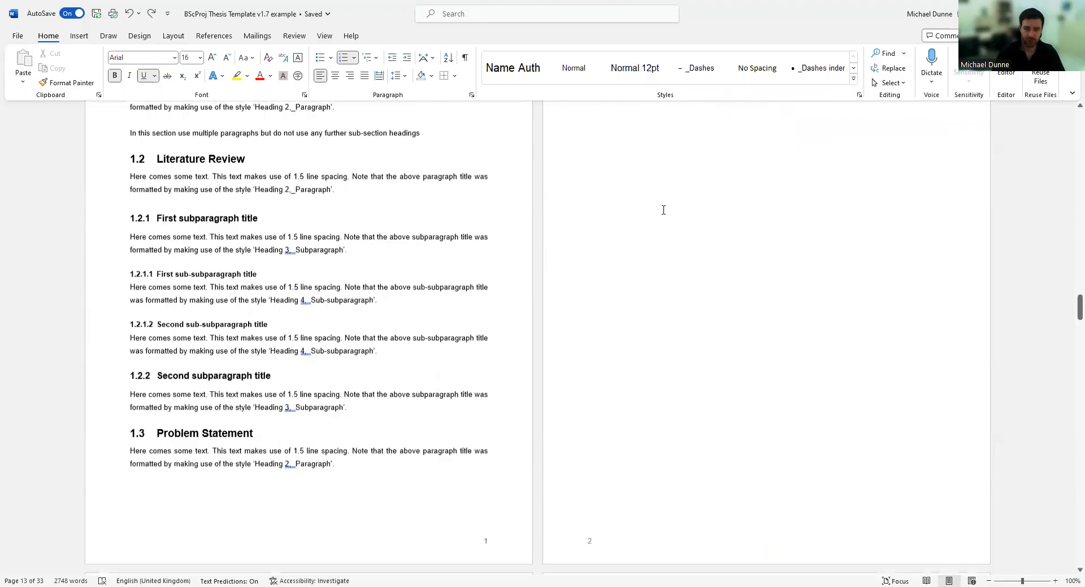
pyautogui.scroll(4, 650, 243)
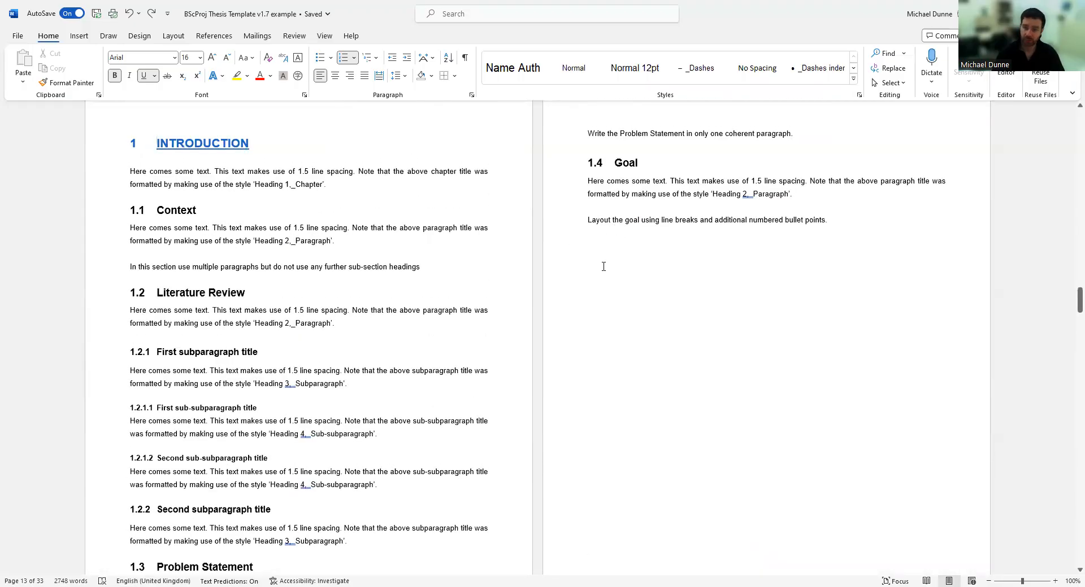
pyautogui.scroll(-13, 603, 266)
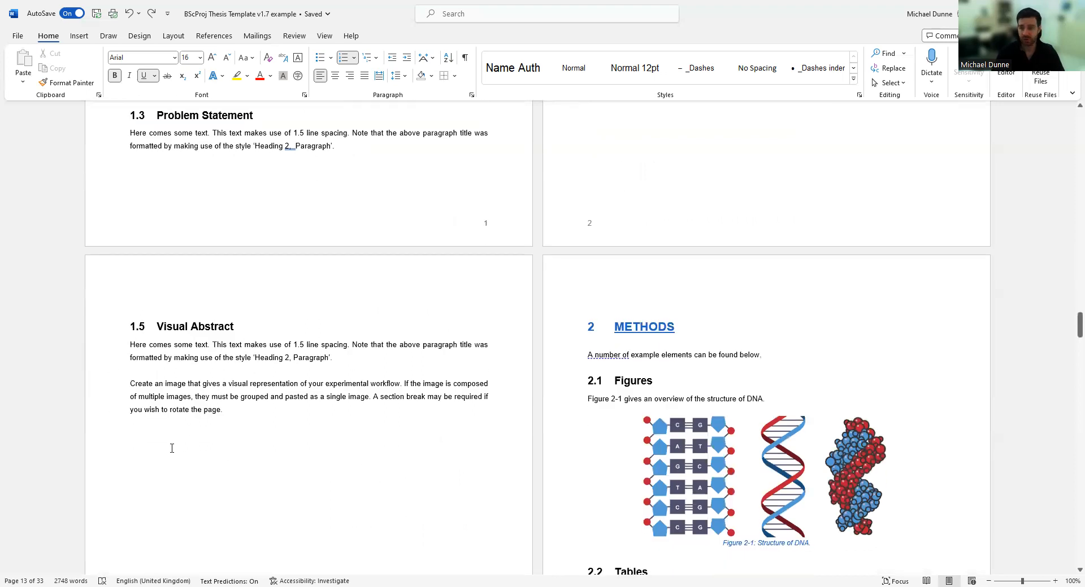
pyautogui.scroll(-9, 143, 295)
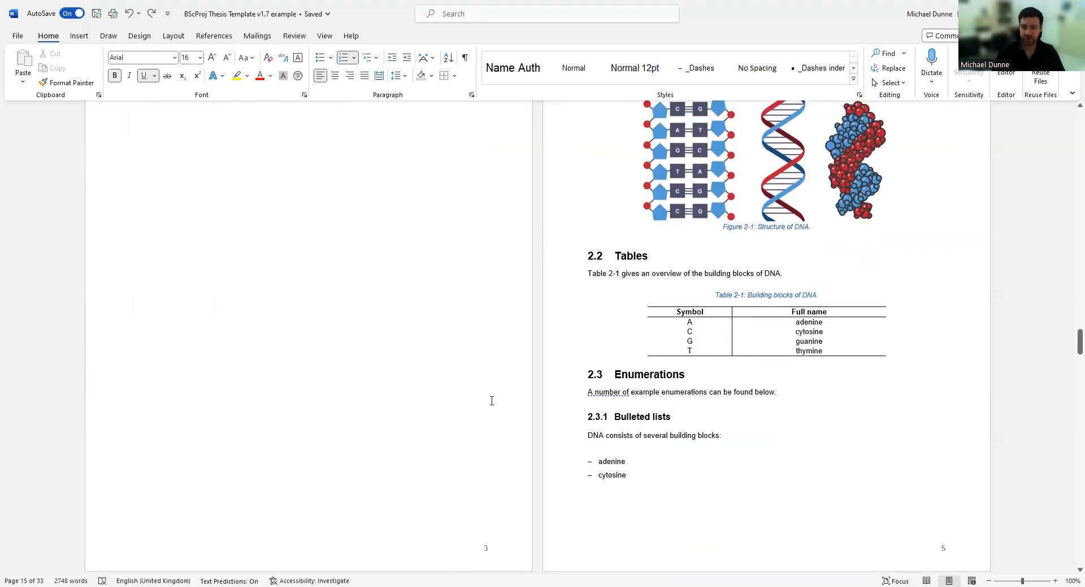
pyautogui.scroll(3, 492, 401)
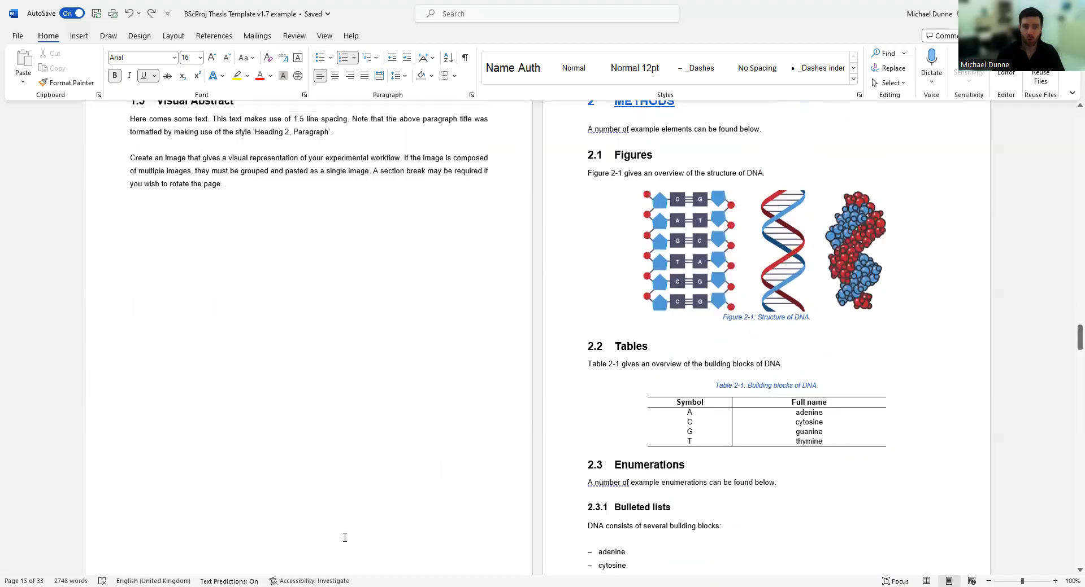
pyautogui.scroll(3, 459, 485)
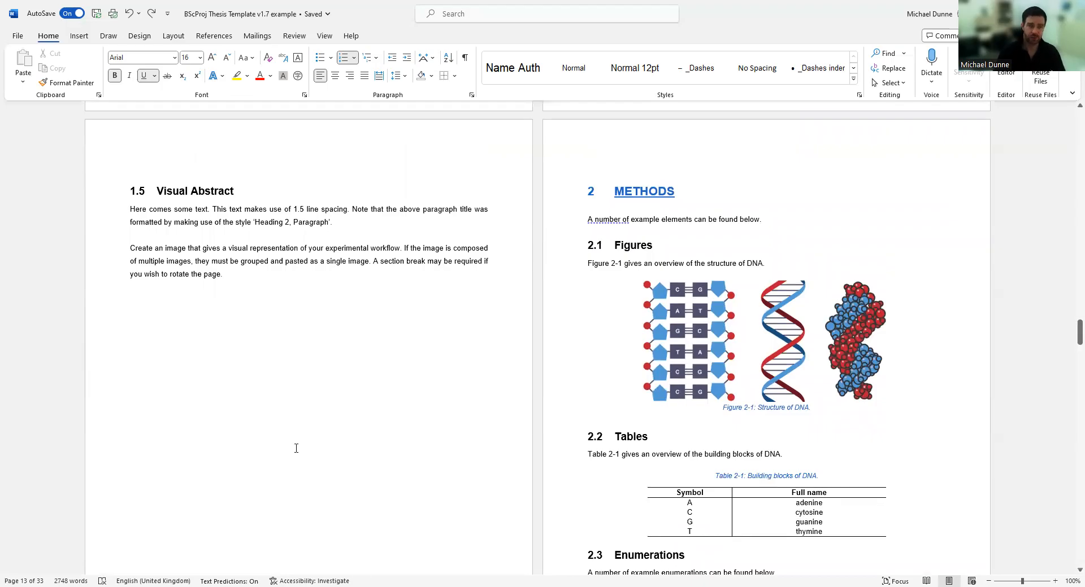
pyautogui.tripleClick(207, 192)
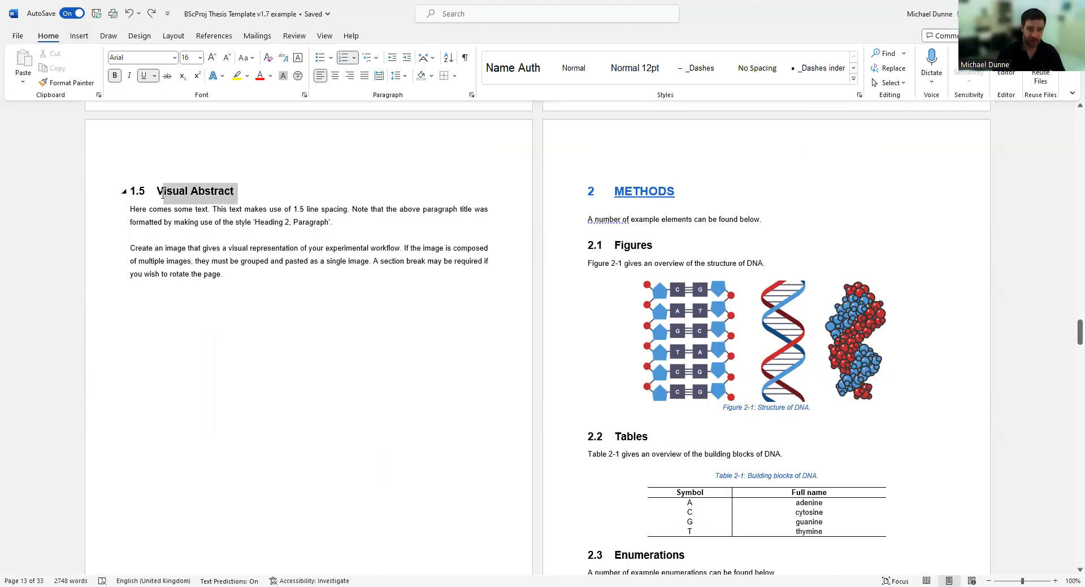
pyautogui.click(317, 403)
pyautogui.scroll(10, 322, 400)
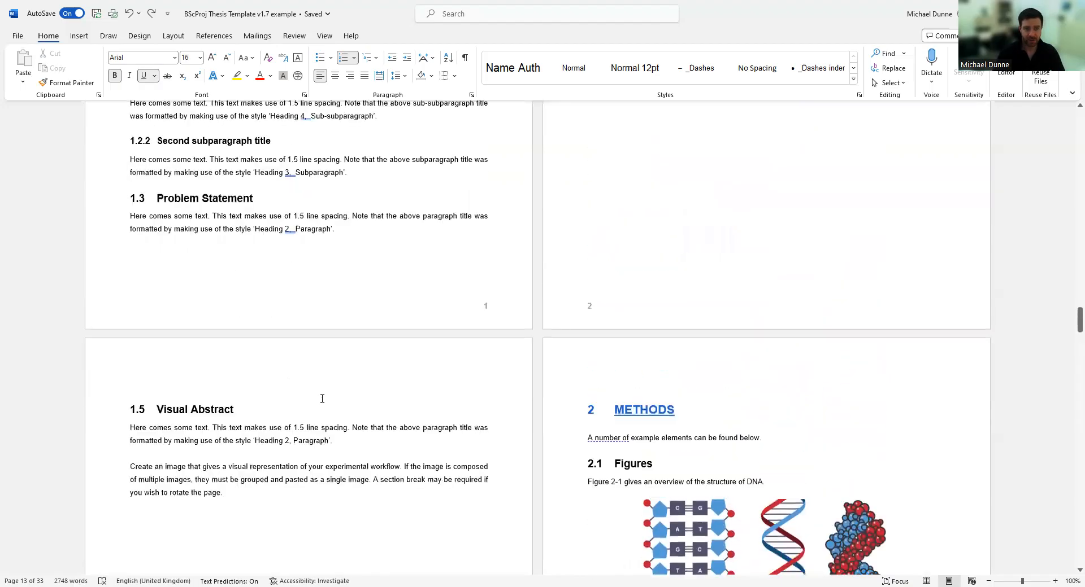
pyautogui.scroll(1, 522, 433)
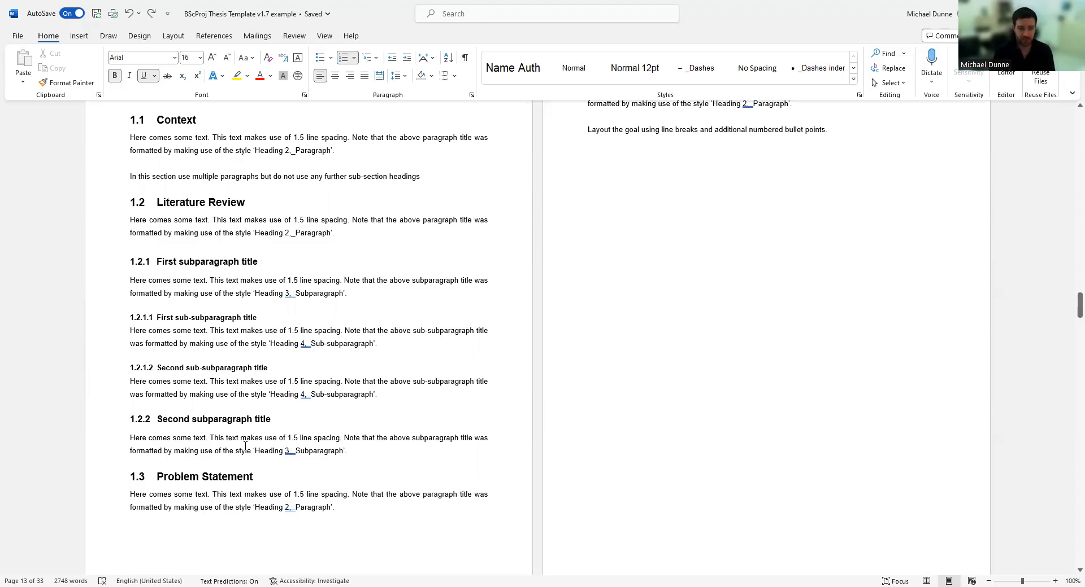
pyautogui.scroll(3, 623, 264)
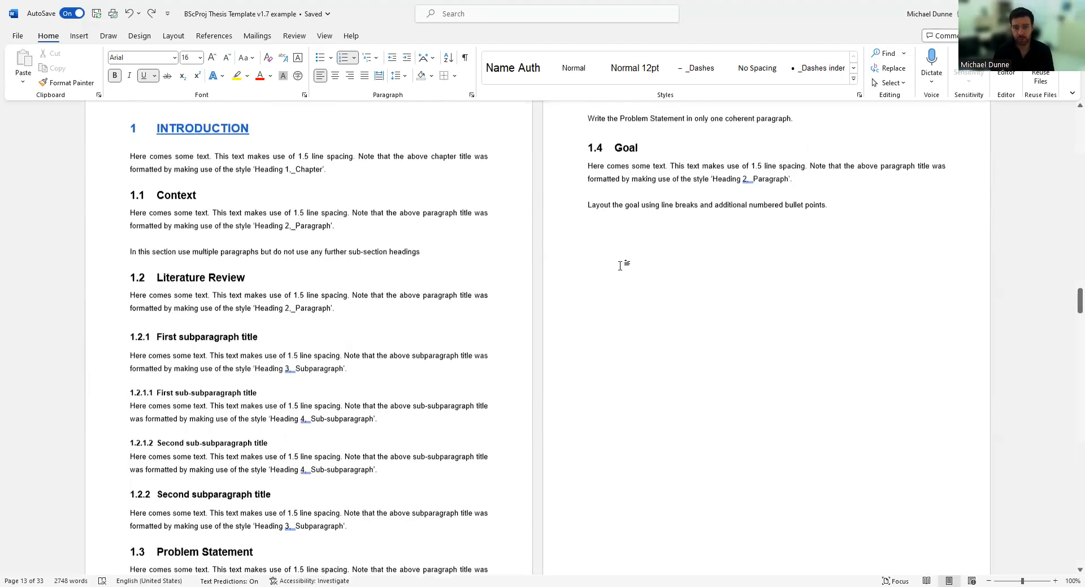
pyautogui.scroll(-12, 600, 213)
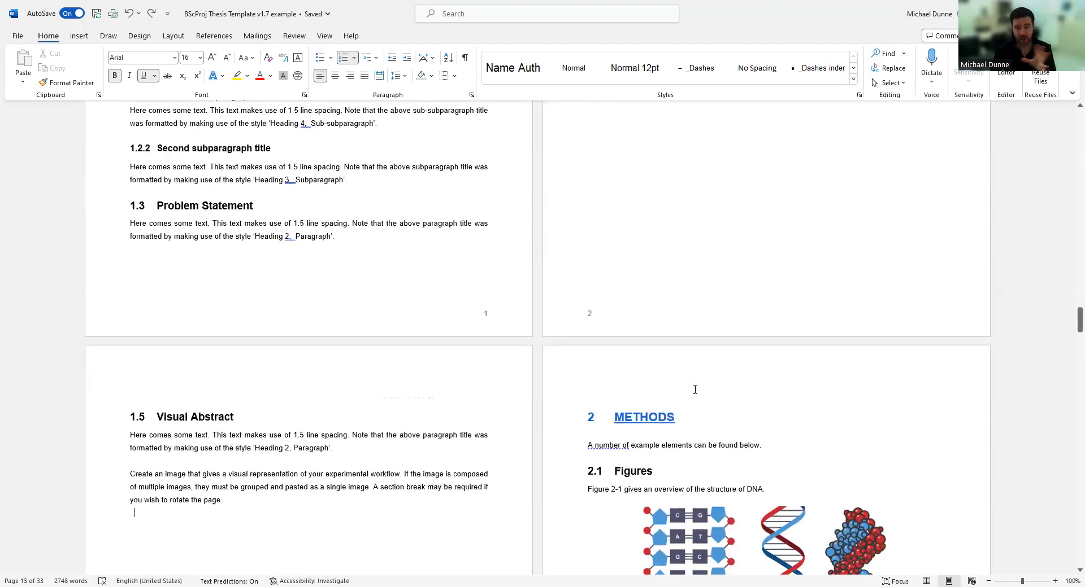
pyautogui.scroll(4, 419, 396)
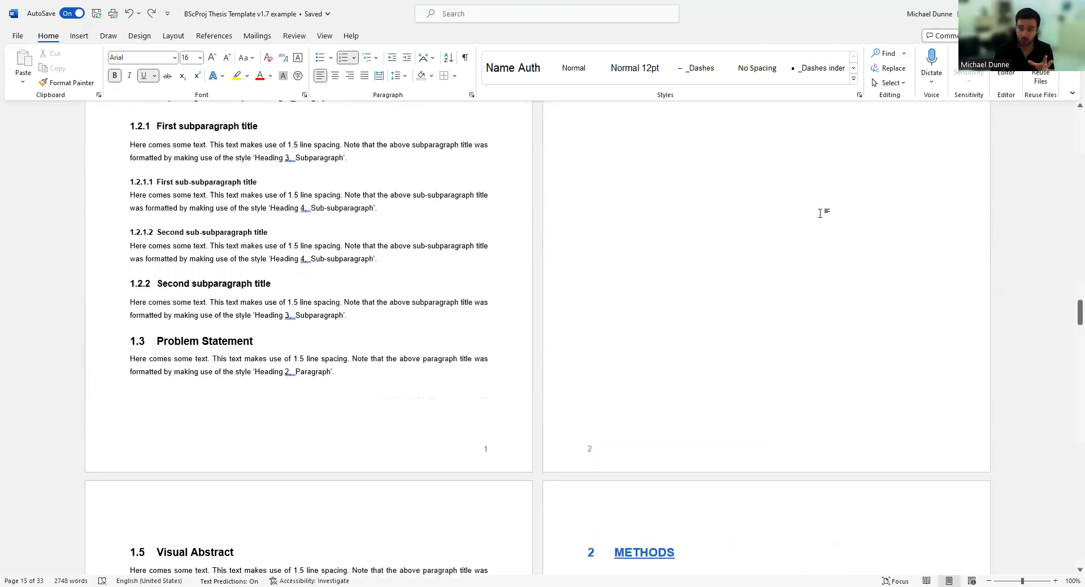
pyautogui.scroll(-8, 697, 252)
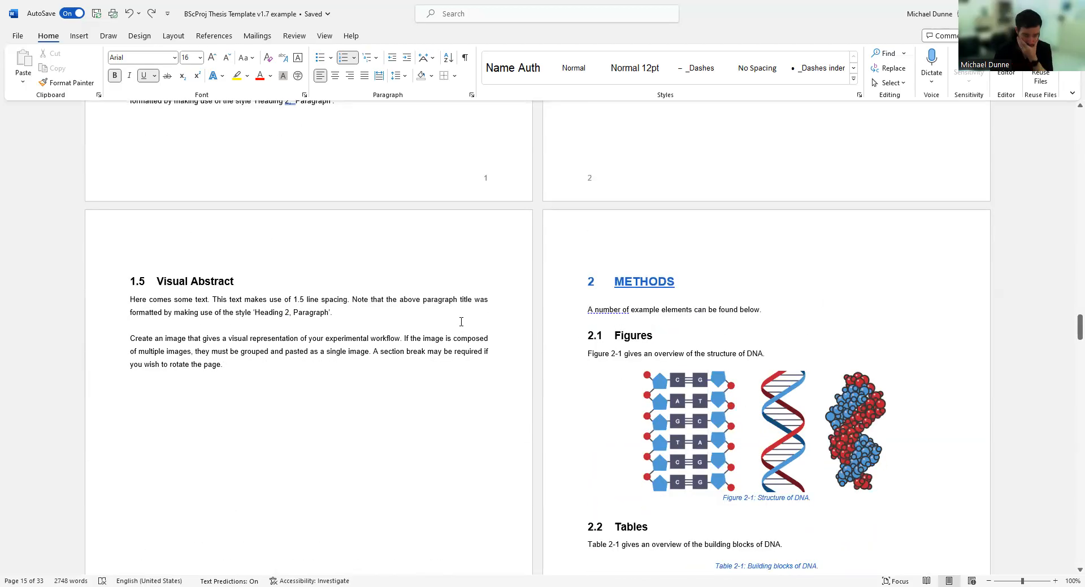
pyautogui.scroll(-2, 146, 321)
pyautogui.scroll(-6, 145, 321)
pyautogui.scroll(1, 238, 315)
pyautogui.scroll(10, 234, 314)
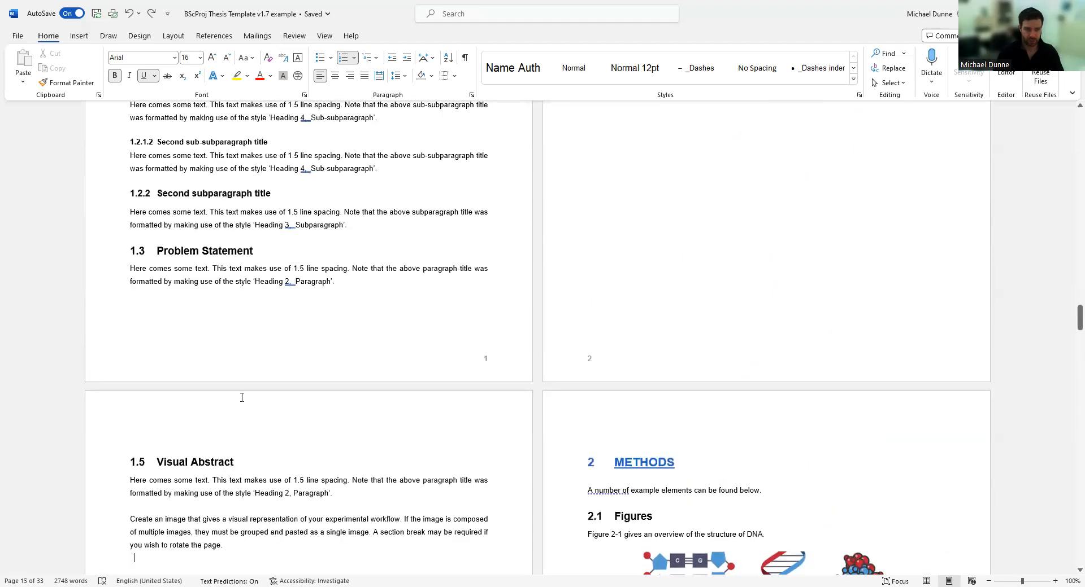
pyautogui.scroll(9, 242, 398)
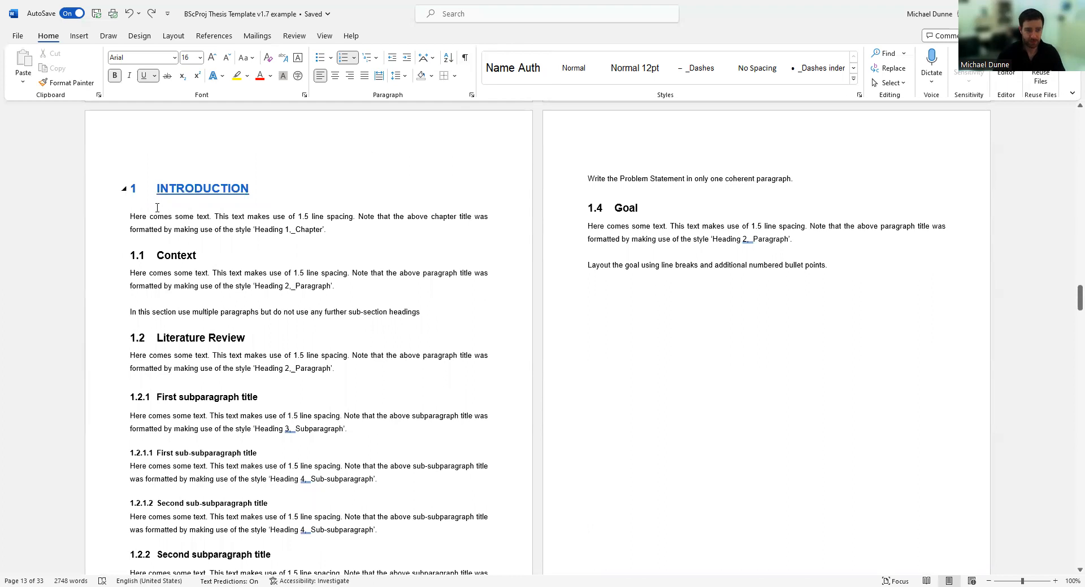
pyautogui.click(198, 215)
pyautogui.click(216, 197)
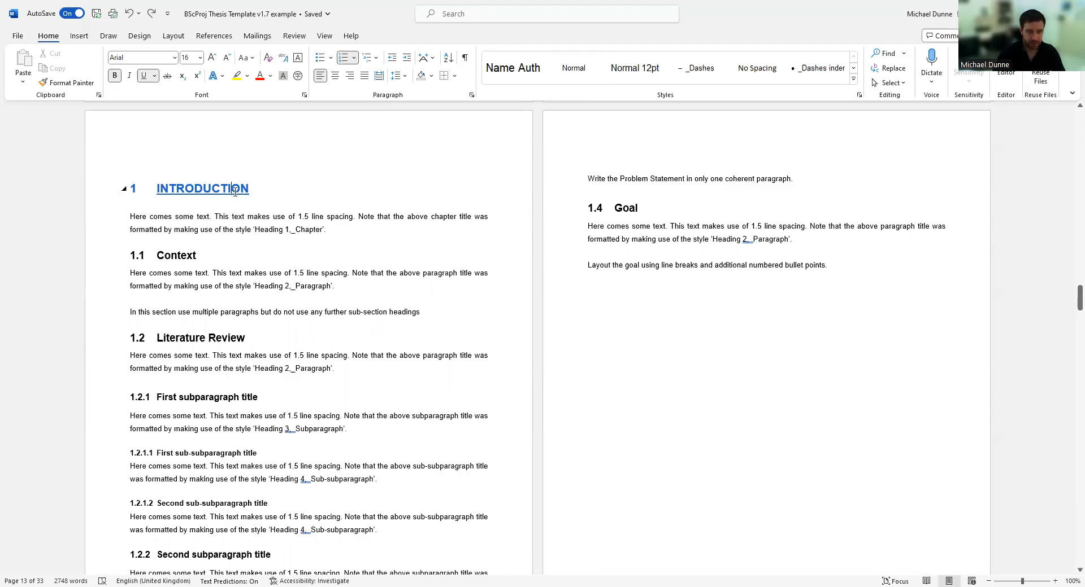
pyautogui.click(187, 256)
pyautogui.click(177, 339)
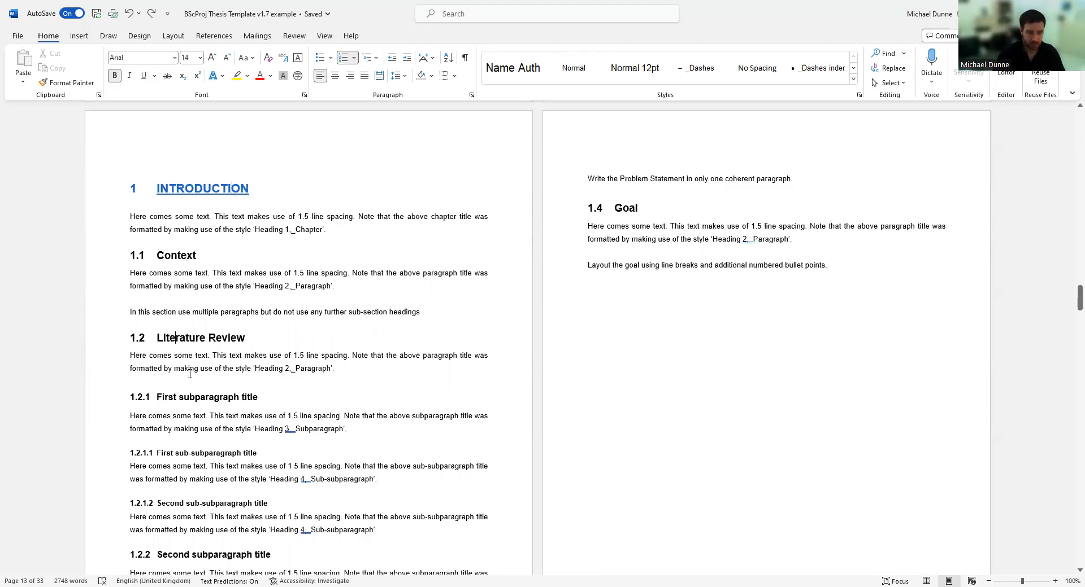
pyautogui.click(109, 257)
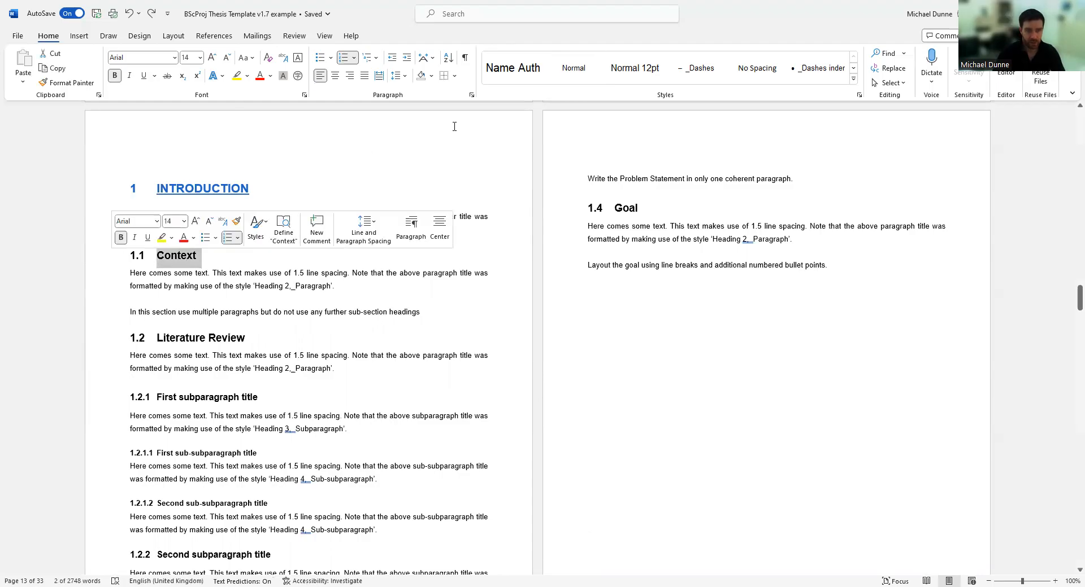
pyautogui.click(472, 94)
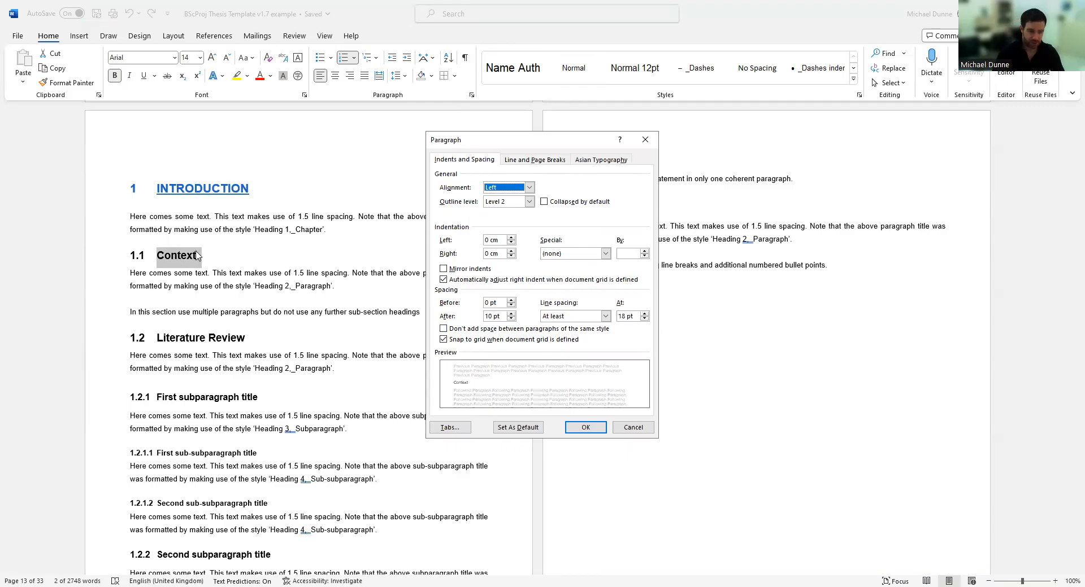
pyautogui.click(632, 428)
pyautogui.press('Escape')
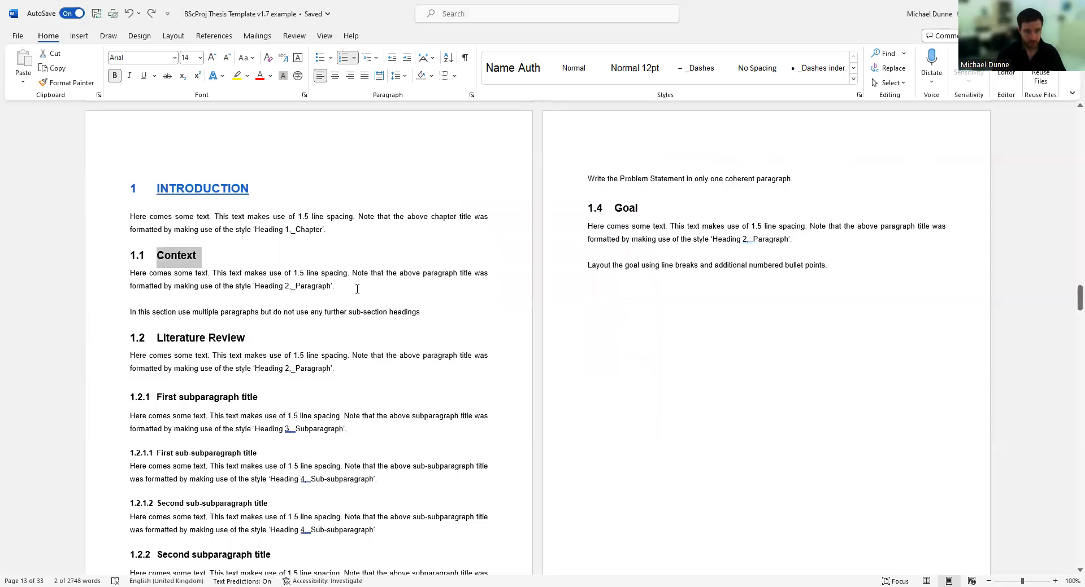
pyautogui.click(129, 285)
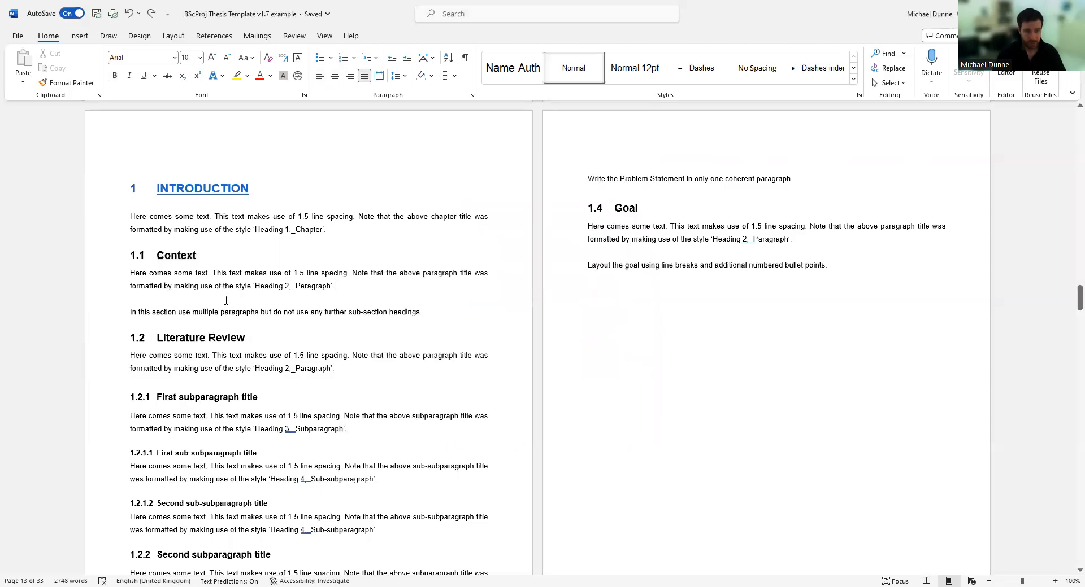
# Check that the Context body paragraph uses 1.5 line spacing, leaving it unchanged.
pyautogui.click(102, 288)
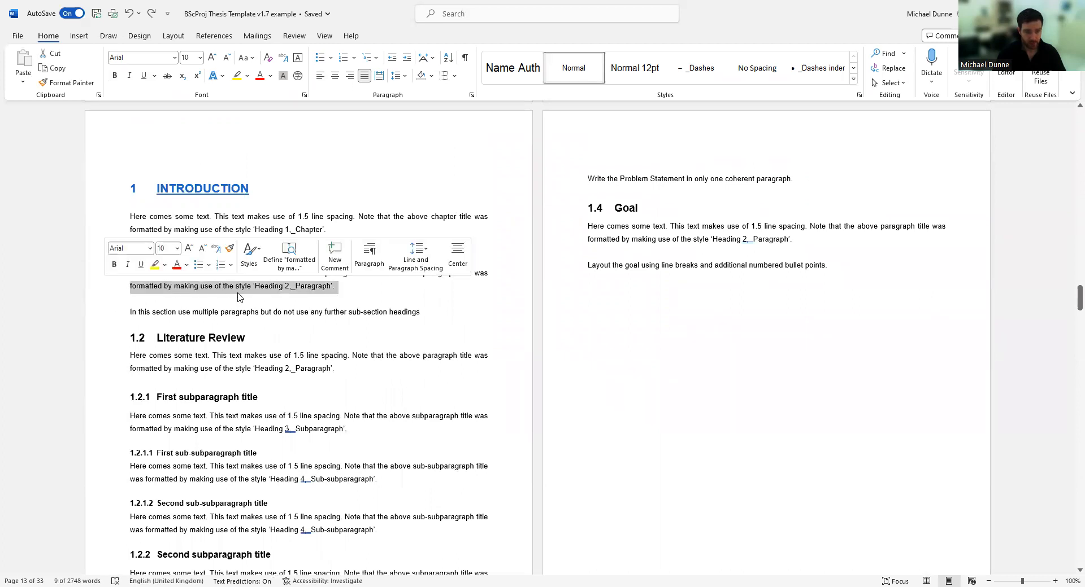
pyautogui.moveTo(339, 287); pyautogui.dragTo(82, 277)
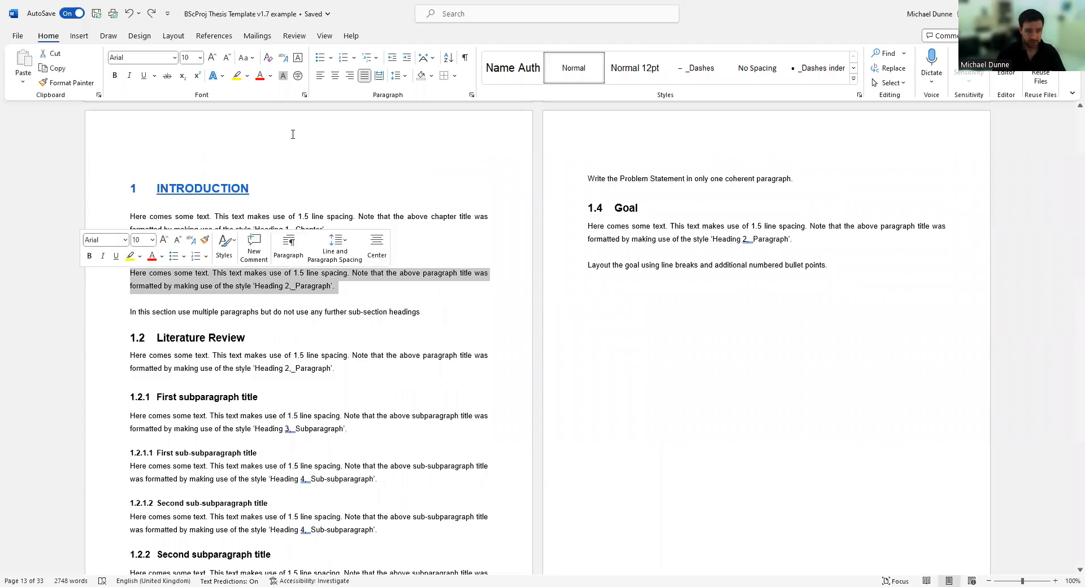
pyautogui.click(398, 76)
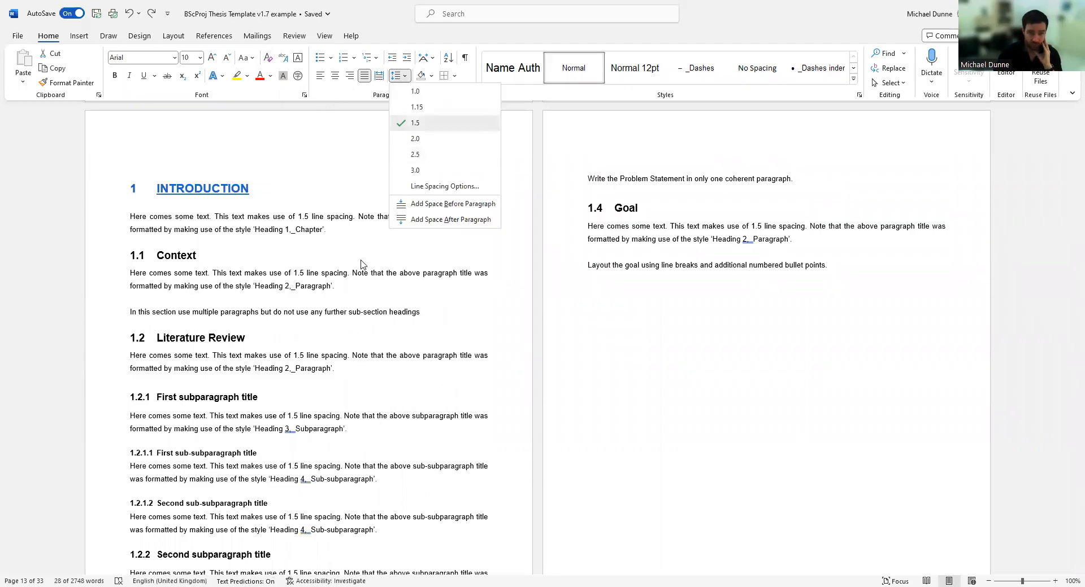
pyautogui.click(393, 34)
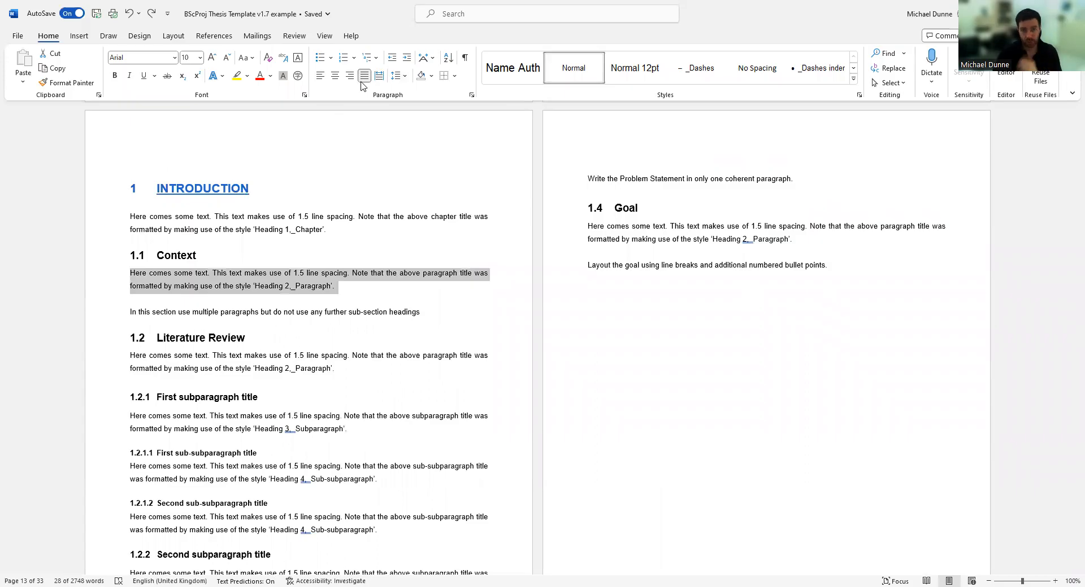
pyautogui.click(296, 298)
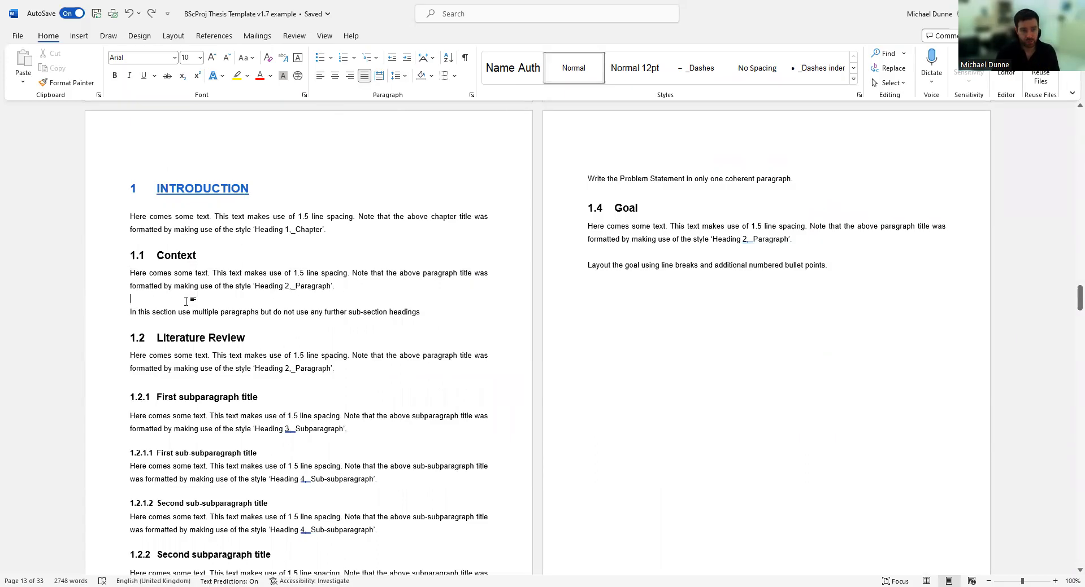
pyautogui.click(100, 305)
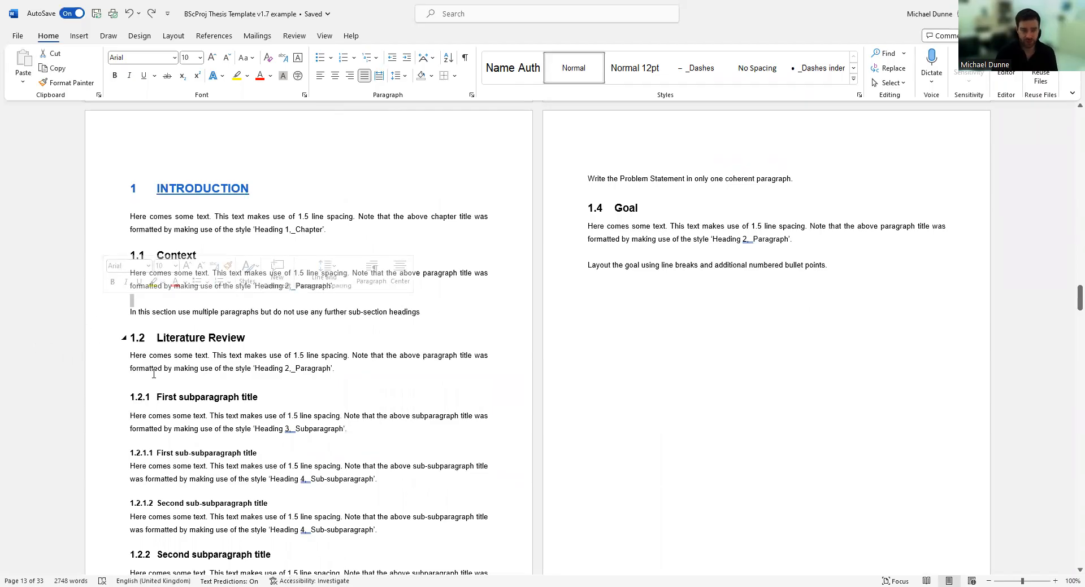
# Show paragraph marks and inspect the paragraphs from 1.1 Context to the 1.2 Literature Review heading.
pyautogui.click(465, 58)
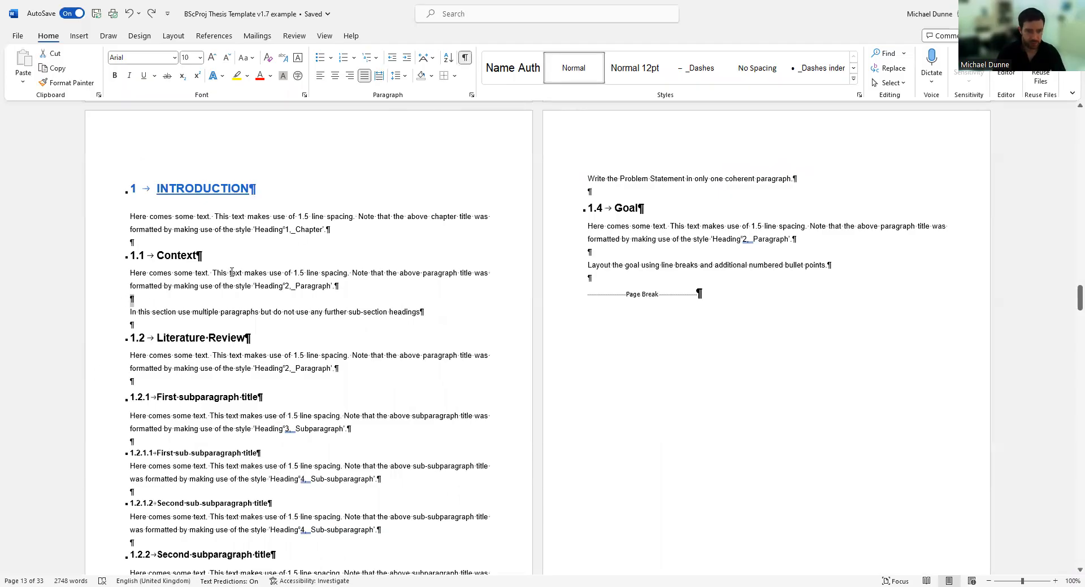
pyautogui.moveTo(108, 276); pyautogui.dragTo(107, 289)
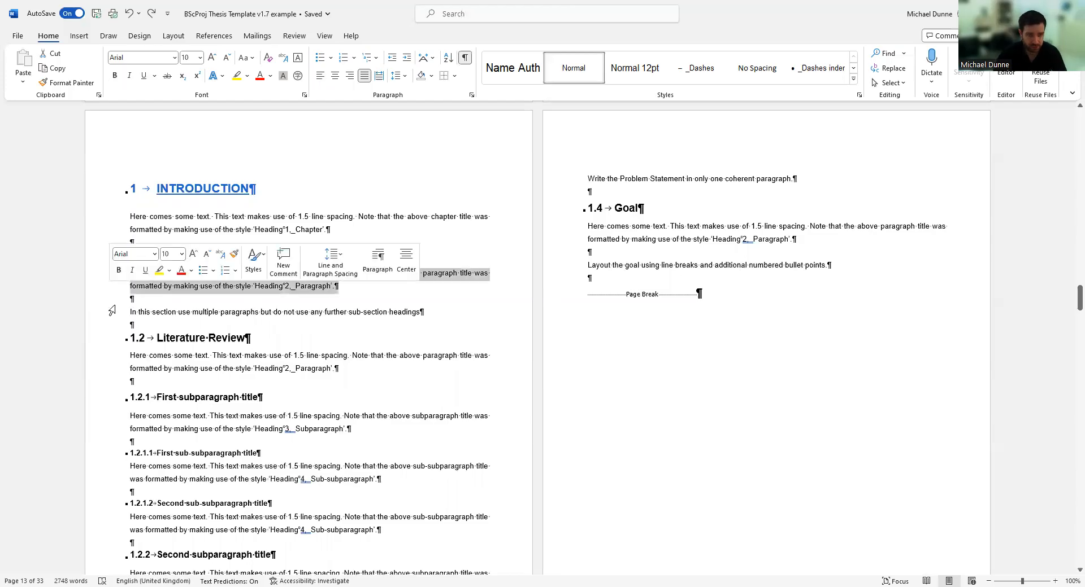
pyautogui.click(106, 318)
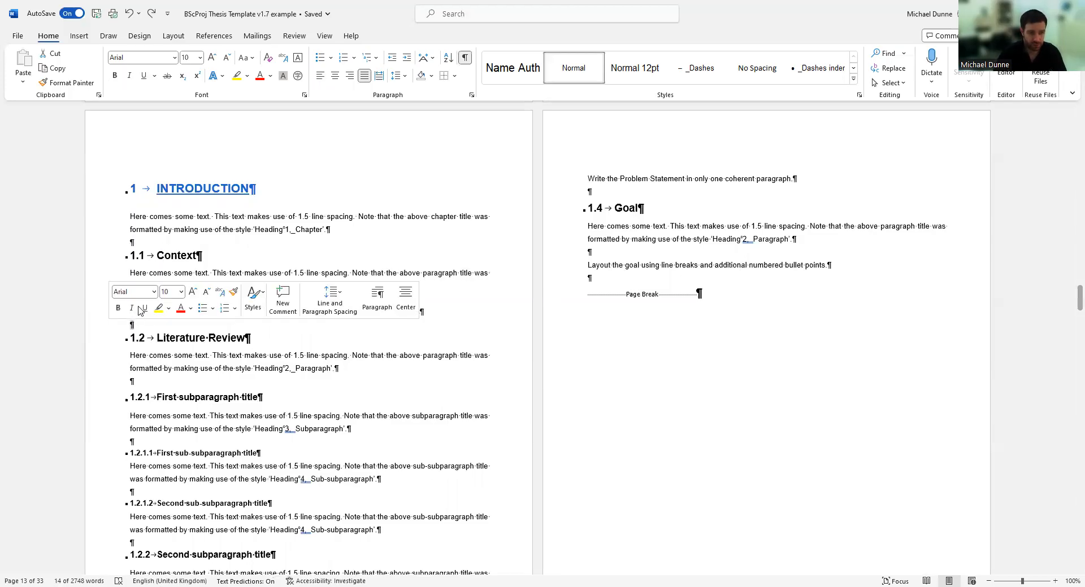
pyautogui.click(391, 356)
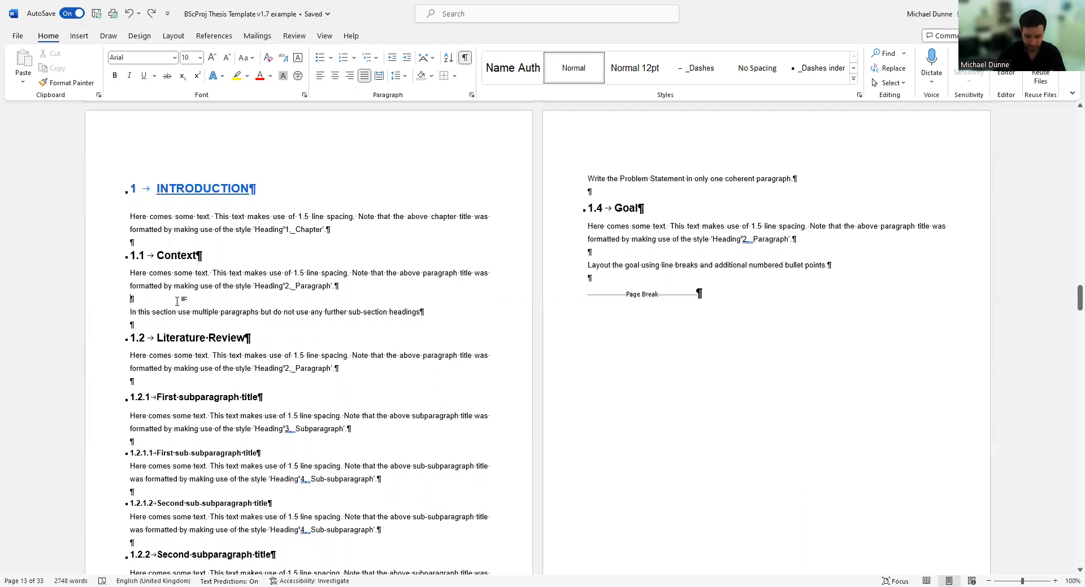
pyautogui.click(109, 321)
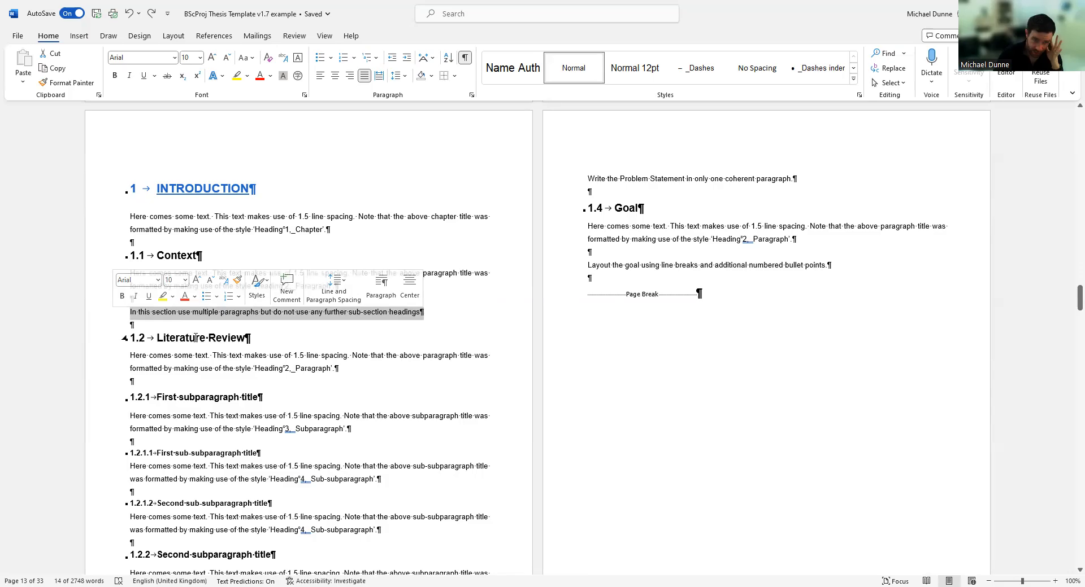
pyautogui.click(163, 327)
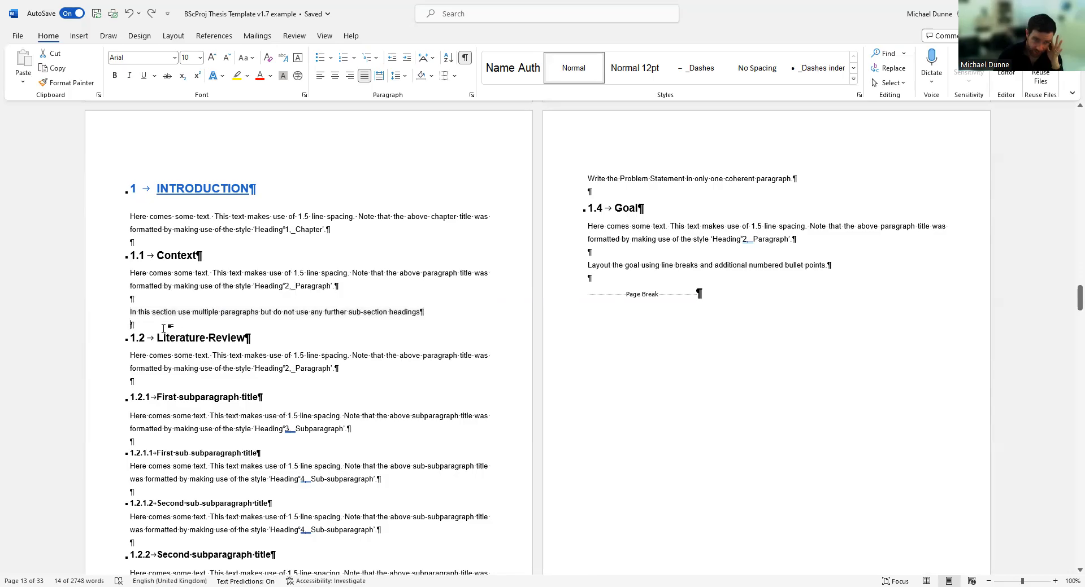
pyautogui.click(109, 331)
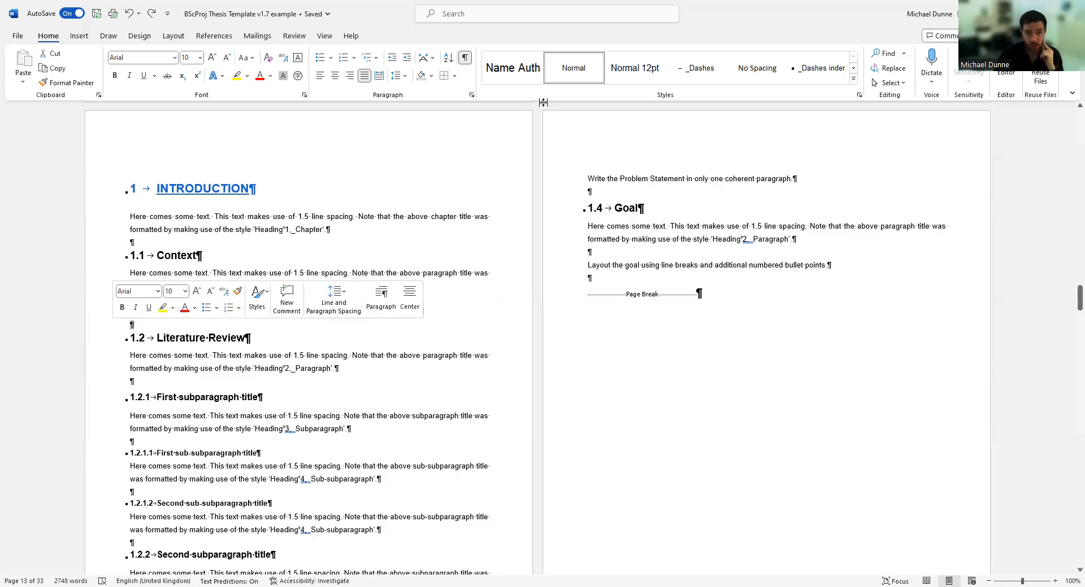
pyautogui.click(106, 347)
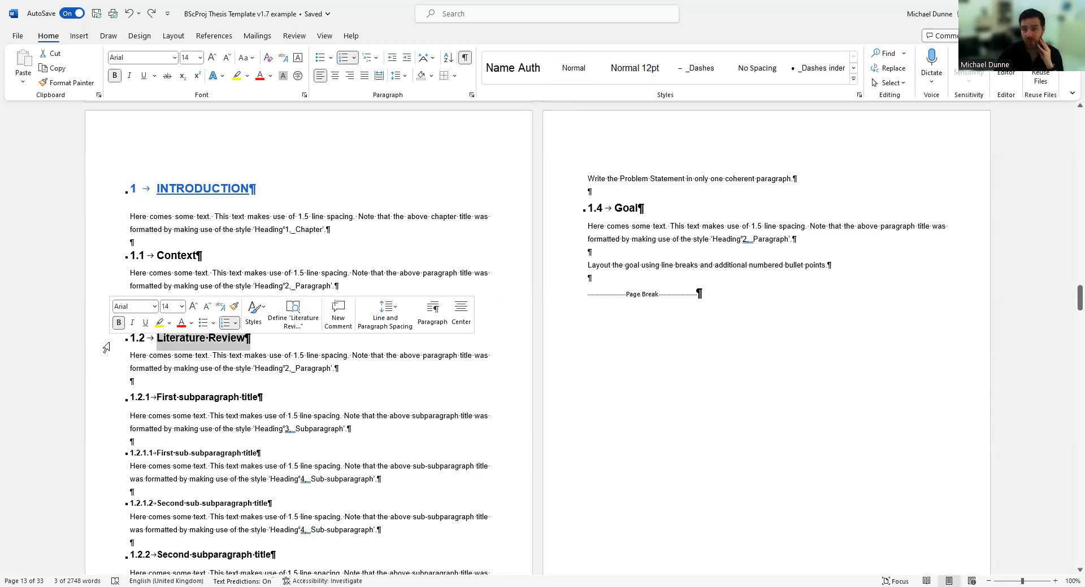
pyautogui.hotkey('ctrl', 'z')
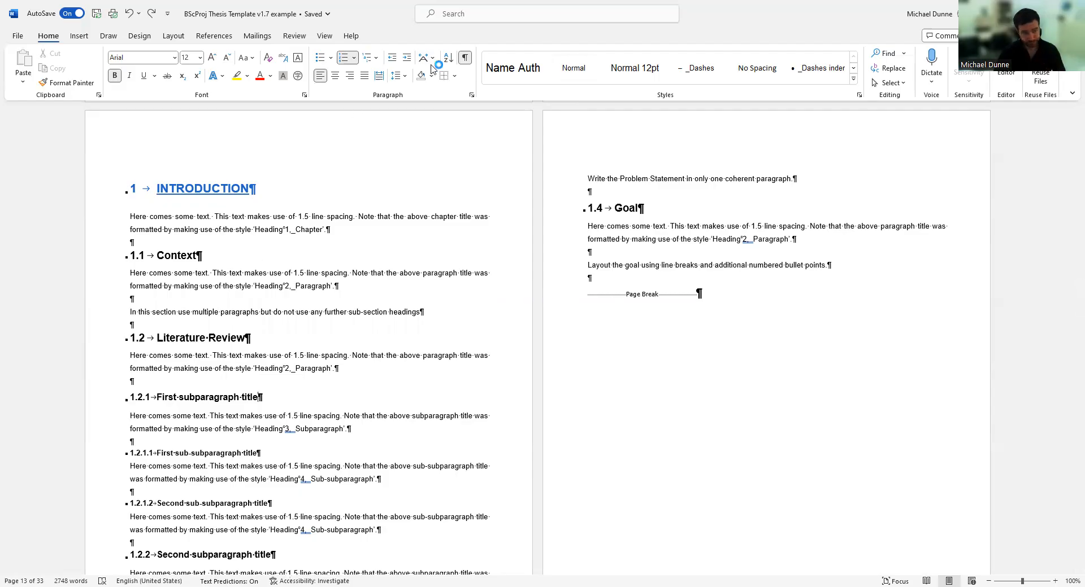
# Hide formatting marks, add a test line 'Kefjefieofi eojf ;e,f' under Literature Review, then delete it.
pyautogui.click(465, 58)
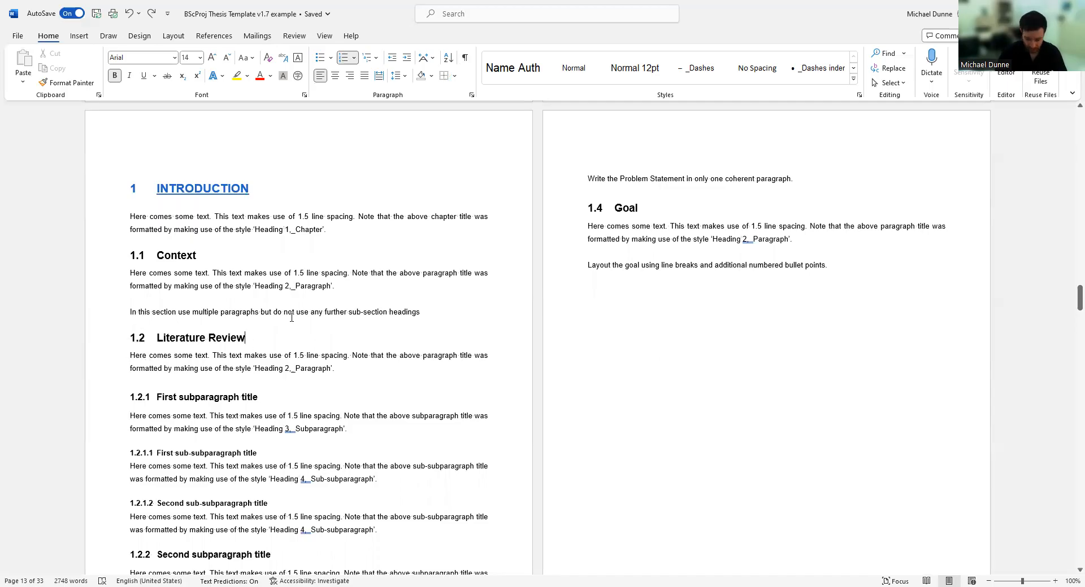
pyautogui.press('Return')
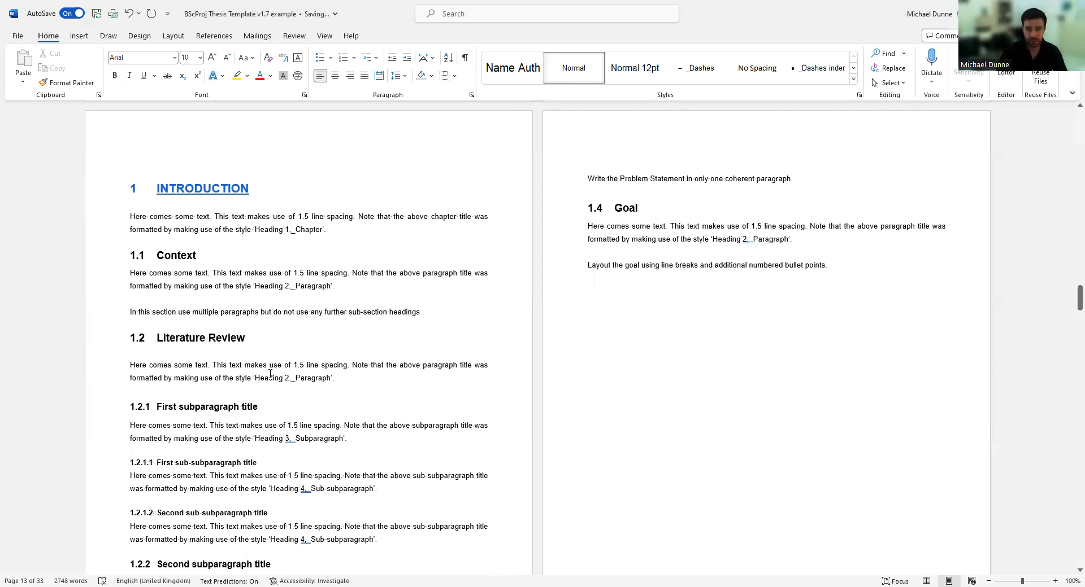
pyautogui.write('Kefjefieofi eojf ;e,f')
pyautogui.click(110, 357)
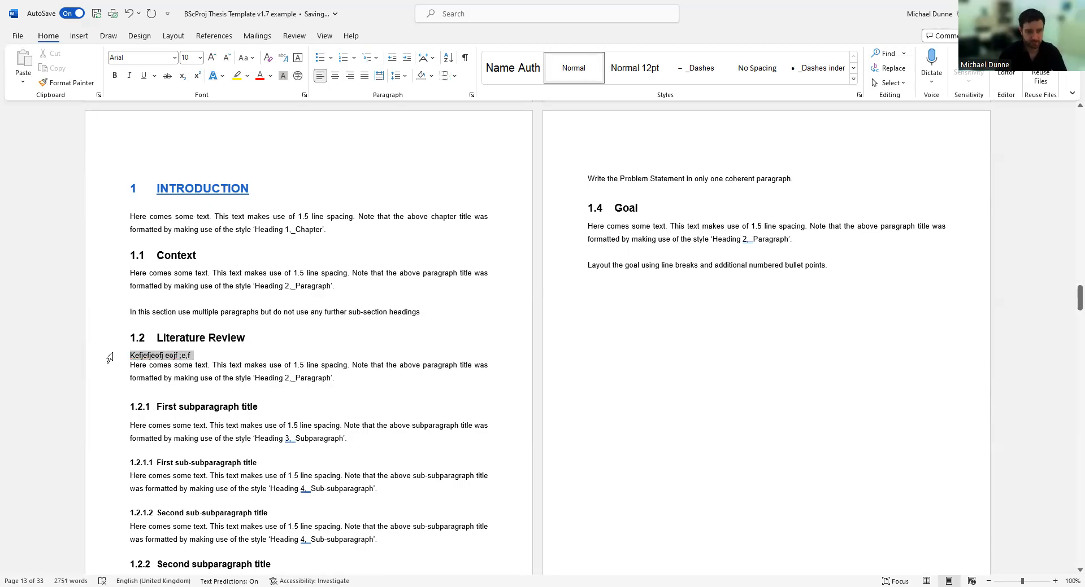
pyautogui.press('BackSpace')
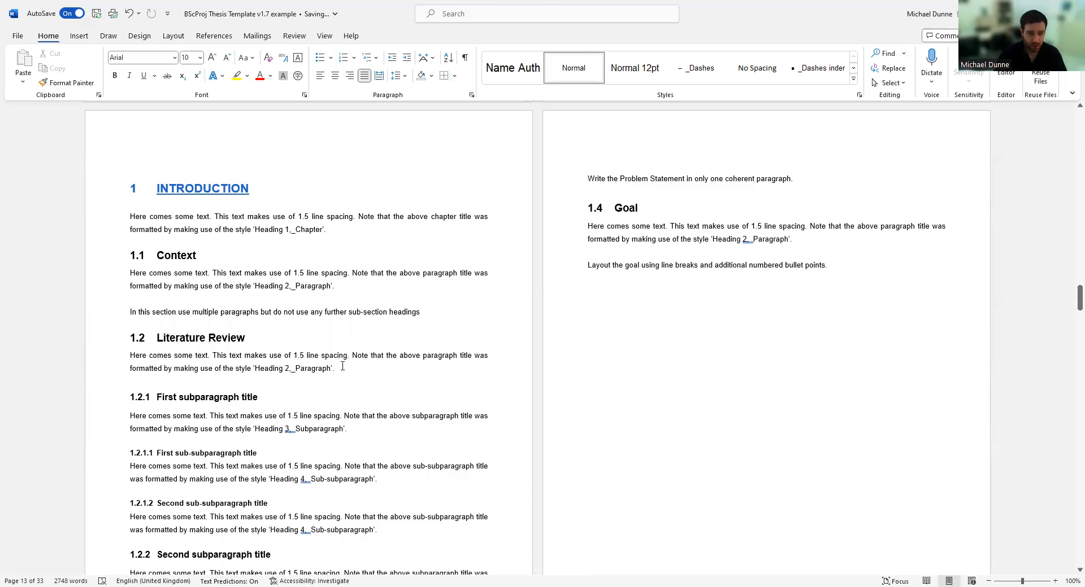
# Delete the body paragraphs and leftover empty lines under 1.2 Literature Review and 1.2.1.
pyautogui.moveTo(338, 368); pyautogui.dragTo(130, 356)
pyautogui.press('BackSpace')
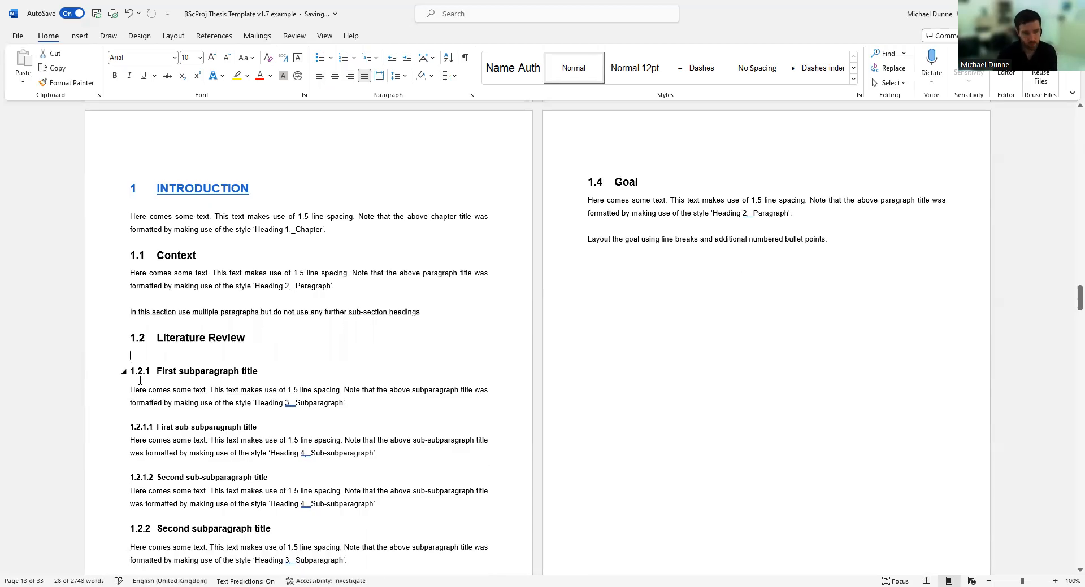
pyautogui.press('BackSpace')
pyautogui.moveTo(361, 398); pyautogui.dragTo(84, 382)
pyautogui.press('BackSpace')
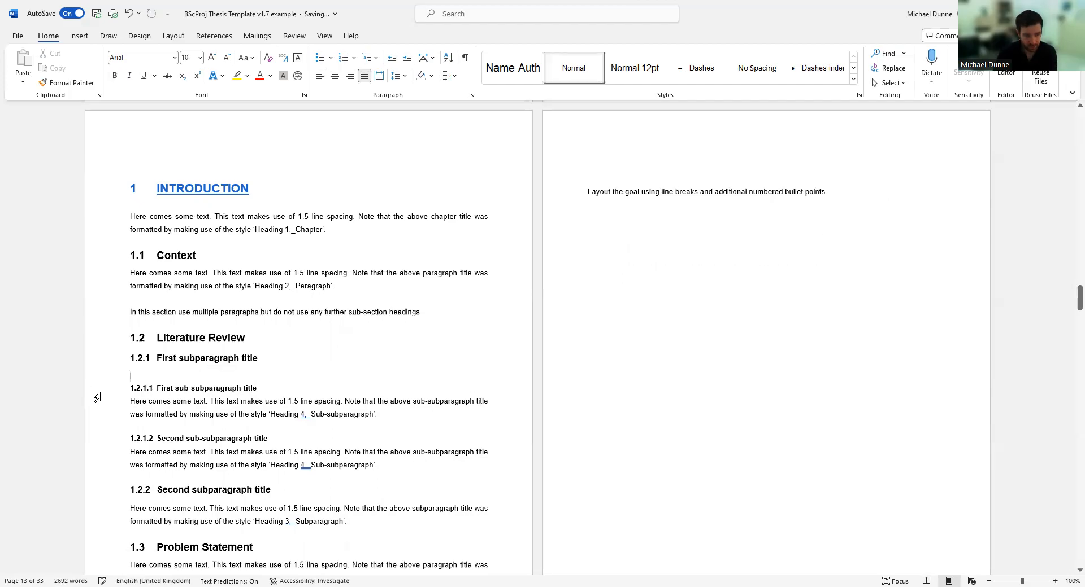
pyautogui.press('BackSpace')
# Select the 1.2.1.1 body paragraph and undo four edits, restoring the text and 2748 words.
pyautogui.moveTo(377, 404); pyautogui.dragTo(109, 408)
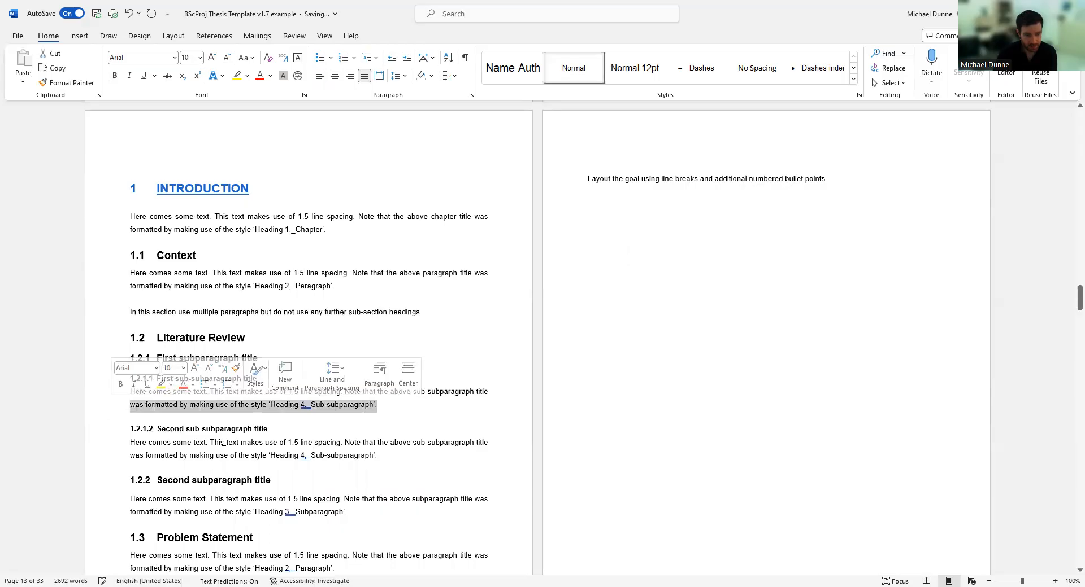
pyautogui.click(258, 442)
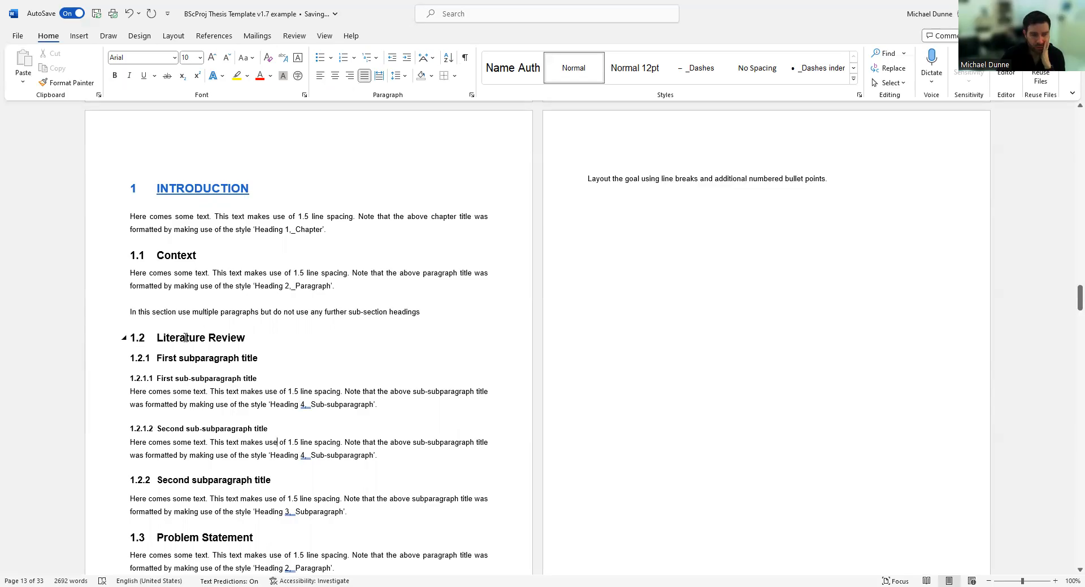
pyautogui.click(240, 365)
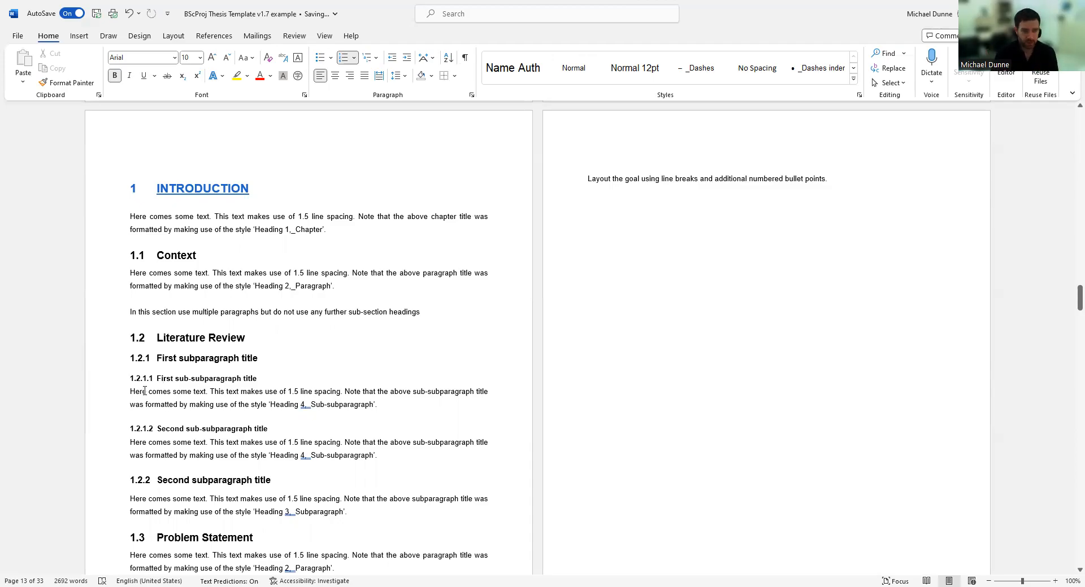
pyautogui.moveTo(95, 343); pyautogui.dragTo(107, 381)
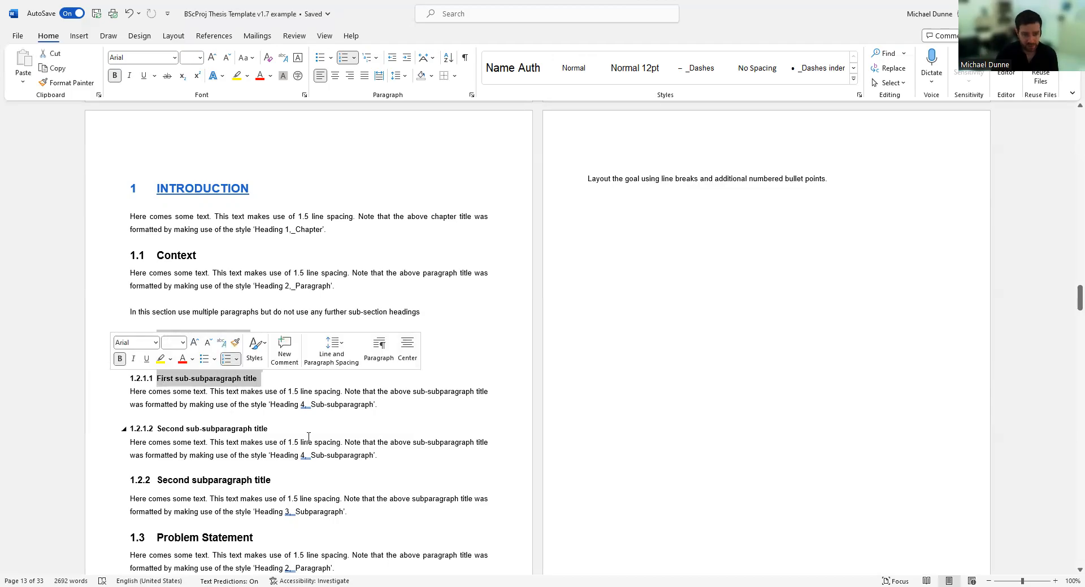
pyautogui.click(341, 442)
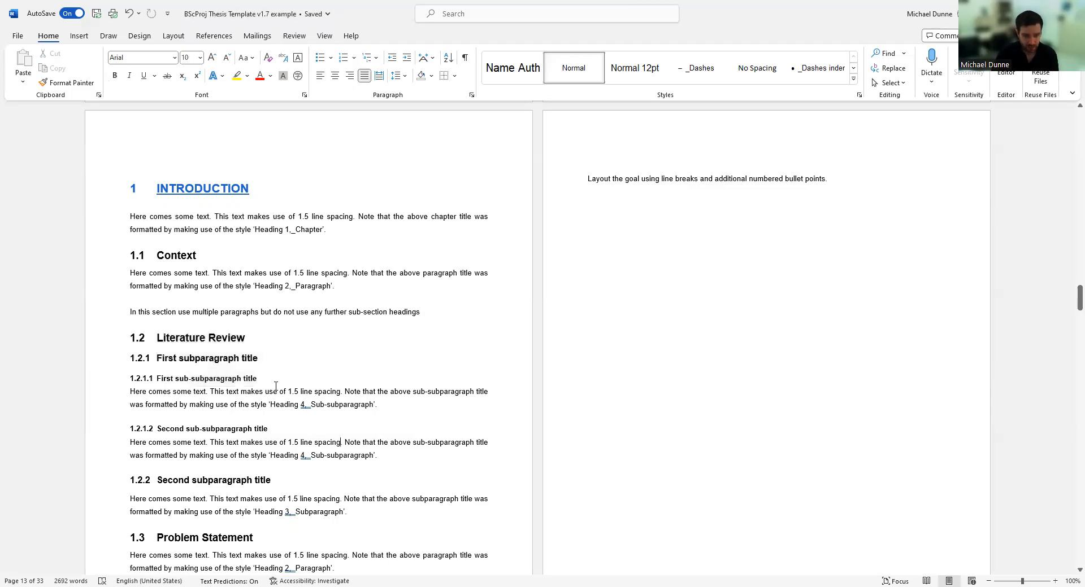
pyautogui.doubleClick(104, 400)
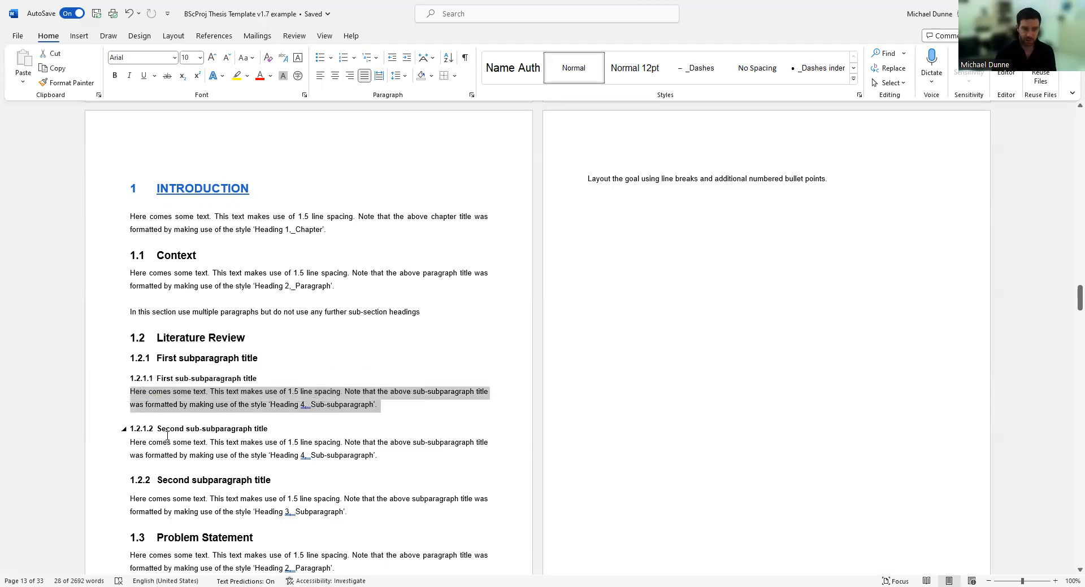
pyautogui.click(131, 14)
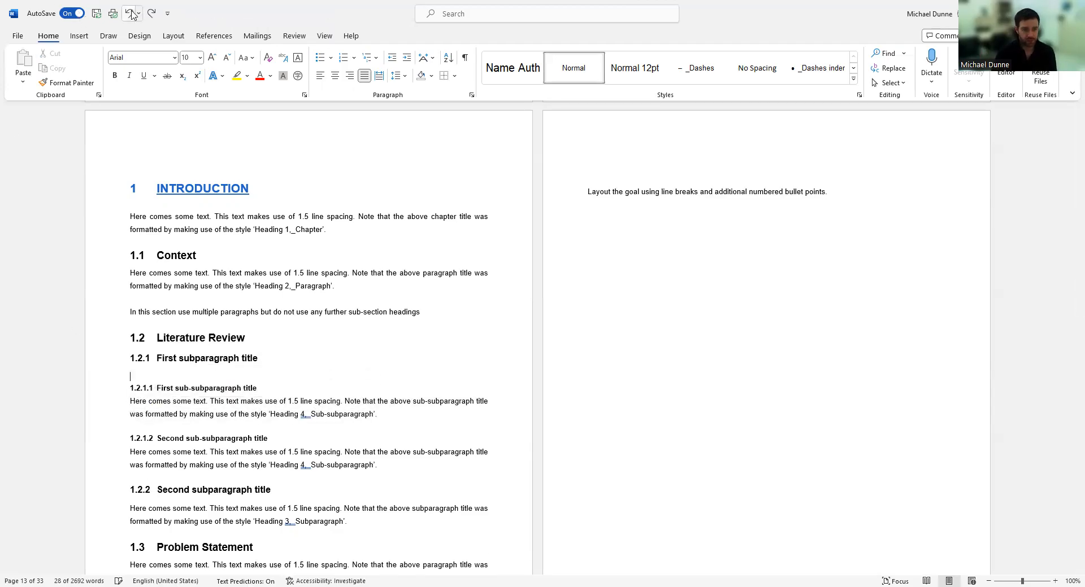
pyautogui.click(132, 13)
pyautogui.click(132, 13)
pyautogui.click(132, 13)
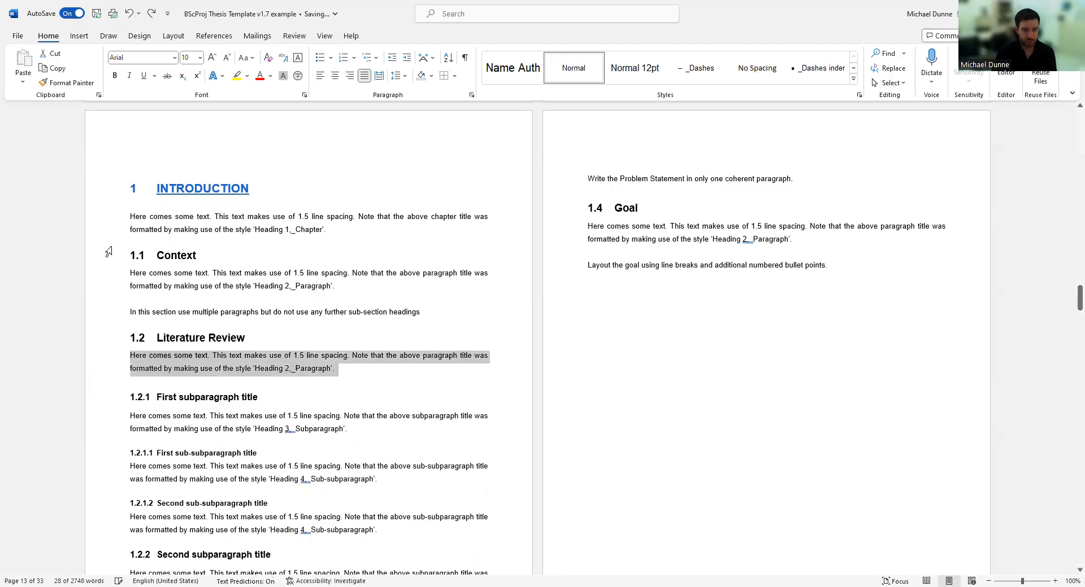
# Select the Literature Review, INTRODUCTION and Context headings, toggle formatting marks, and scroll to Methods.
pyautogui.click(196, 372)
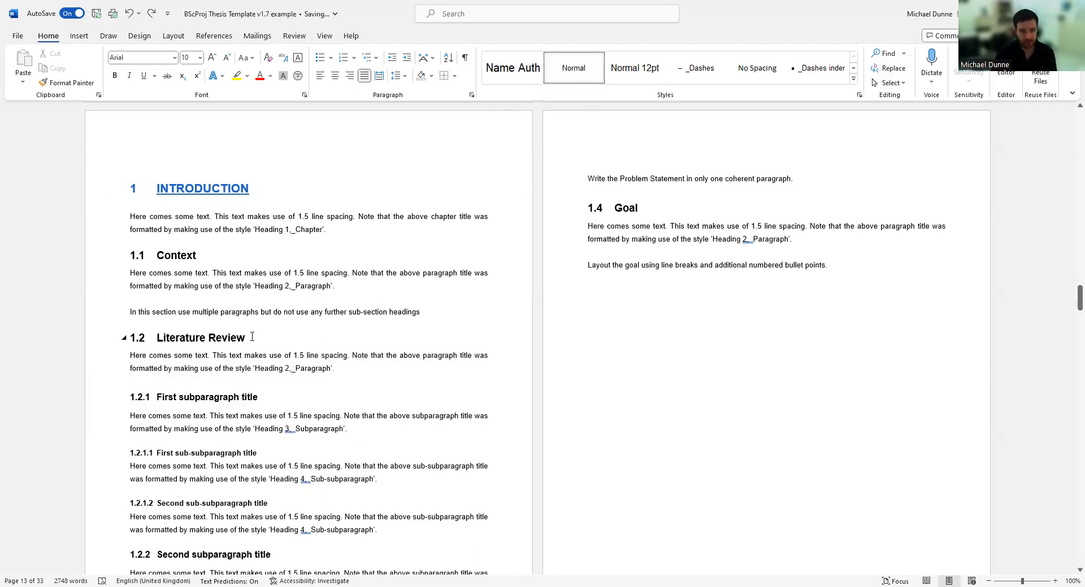
pyautogui.moveTo(251, 337); pyautogui.dragTo(156, 339)
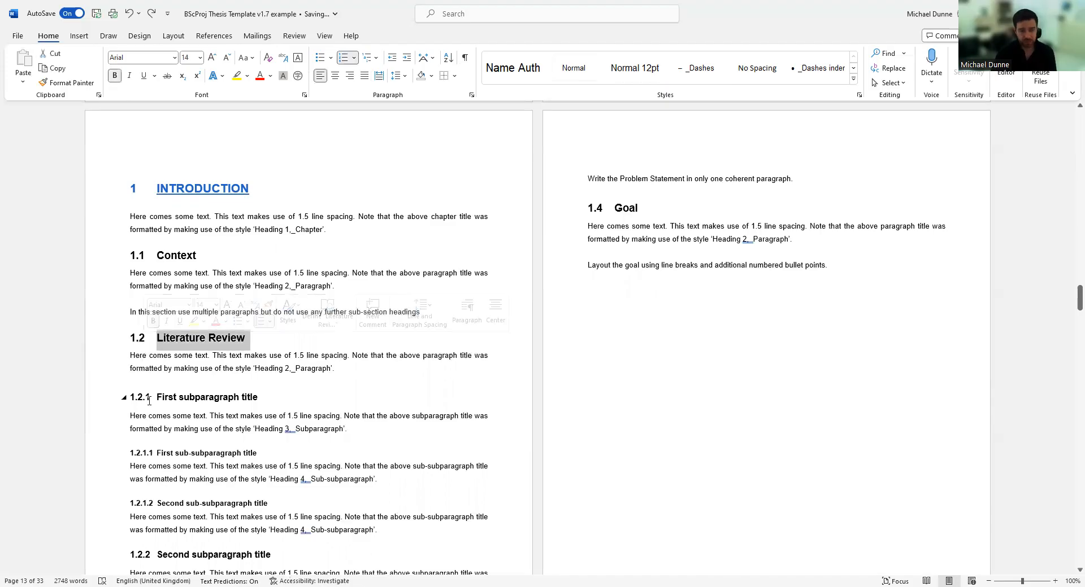
pyautogui.doubleClick(180, 185)
pyautogui.doubleClick(189, 256)
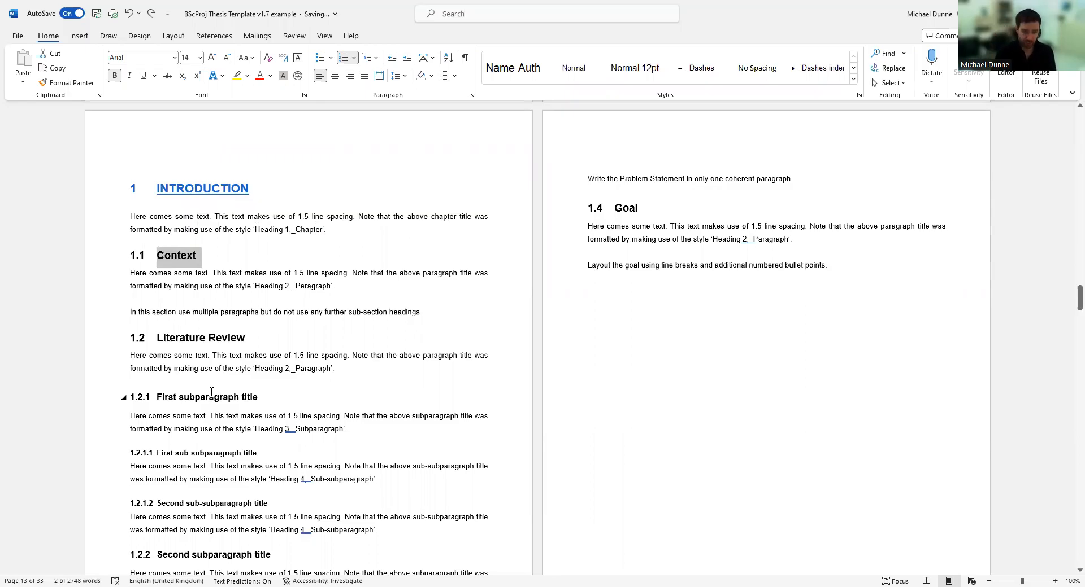
pyautogui.scroll(-2, 211, 391)
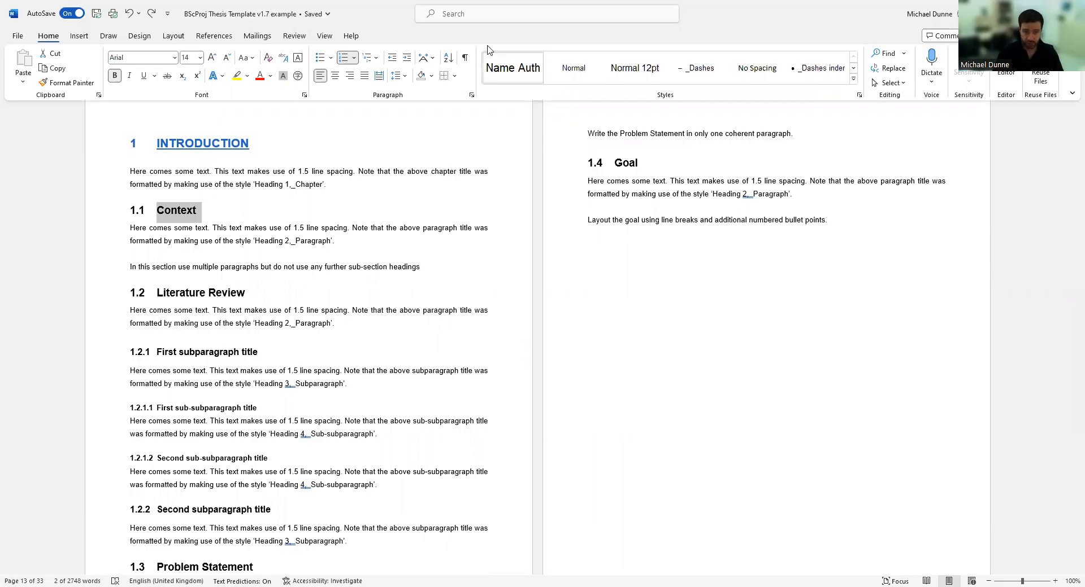
pyautogui.click(464, 57)
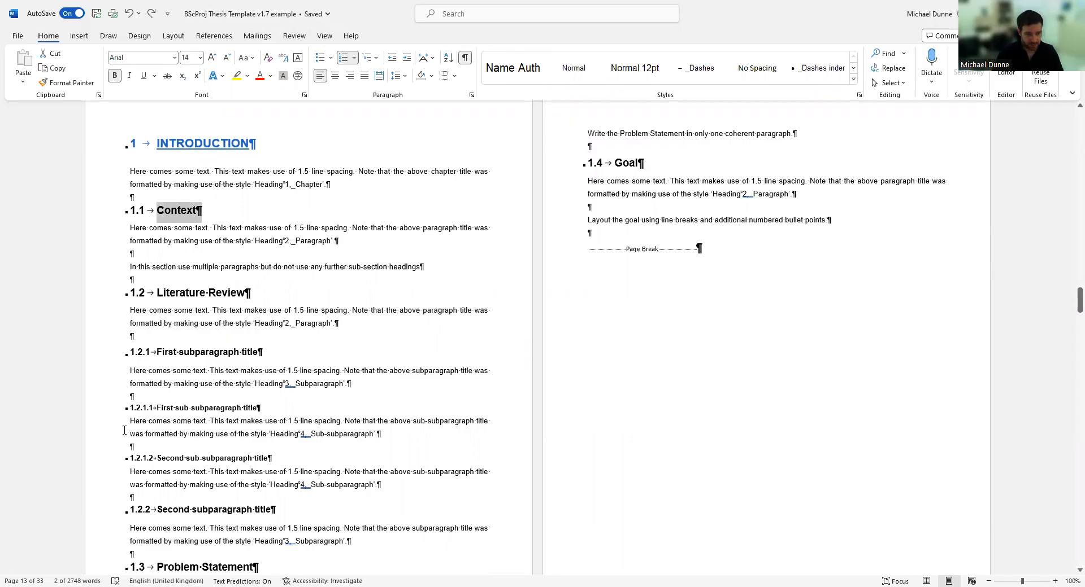
pyautogui.click(465, 57)
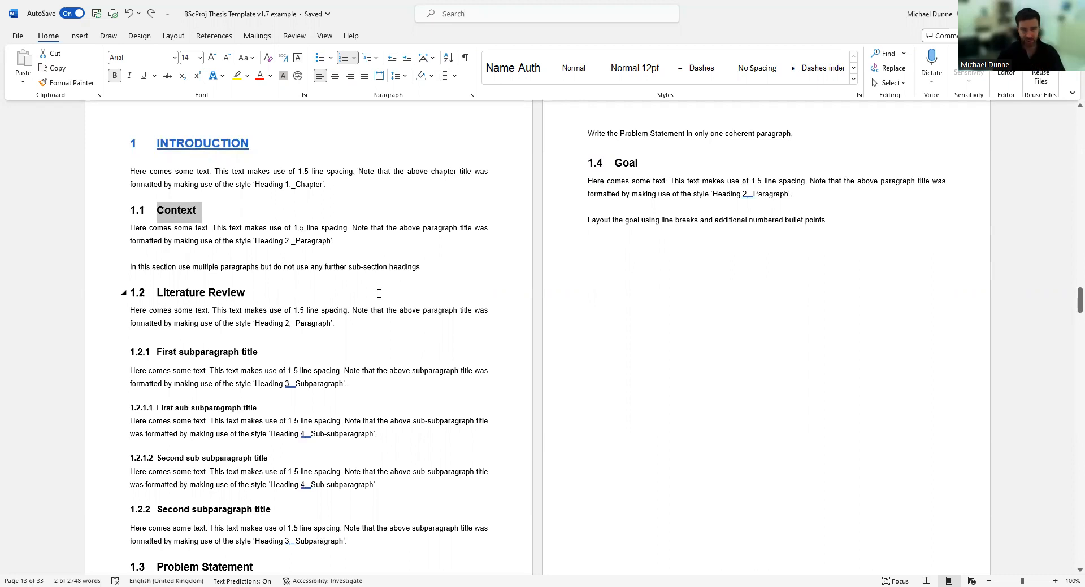
pyautogui.scroll(-10, 381, 293)
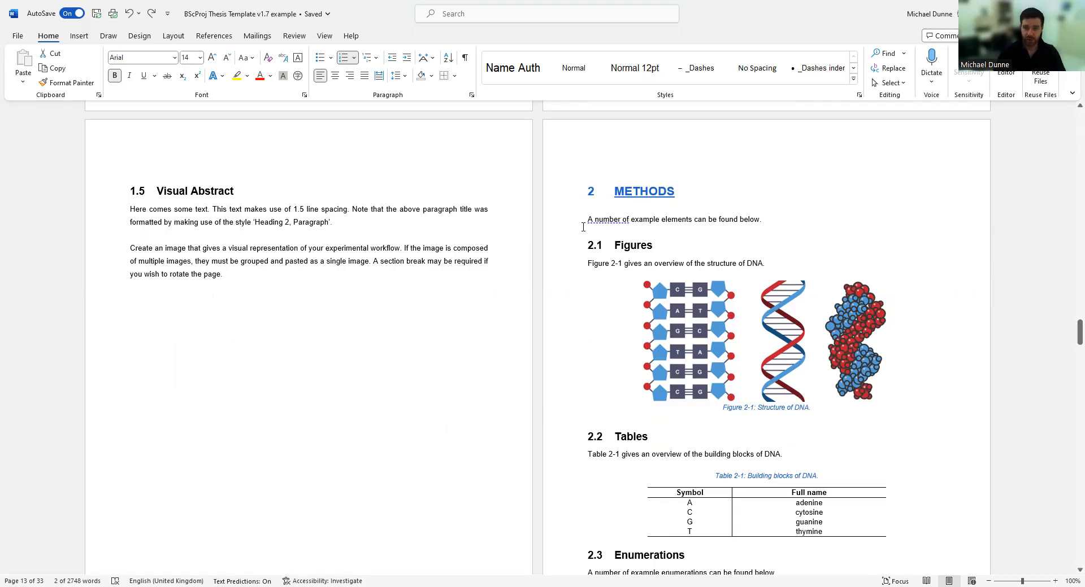
# Inspect the Figures heading, the DNA figure and the building-blocks table in Methods.
pyautogui.click(564, 247)
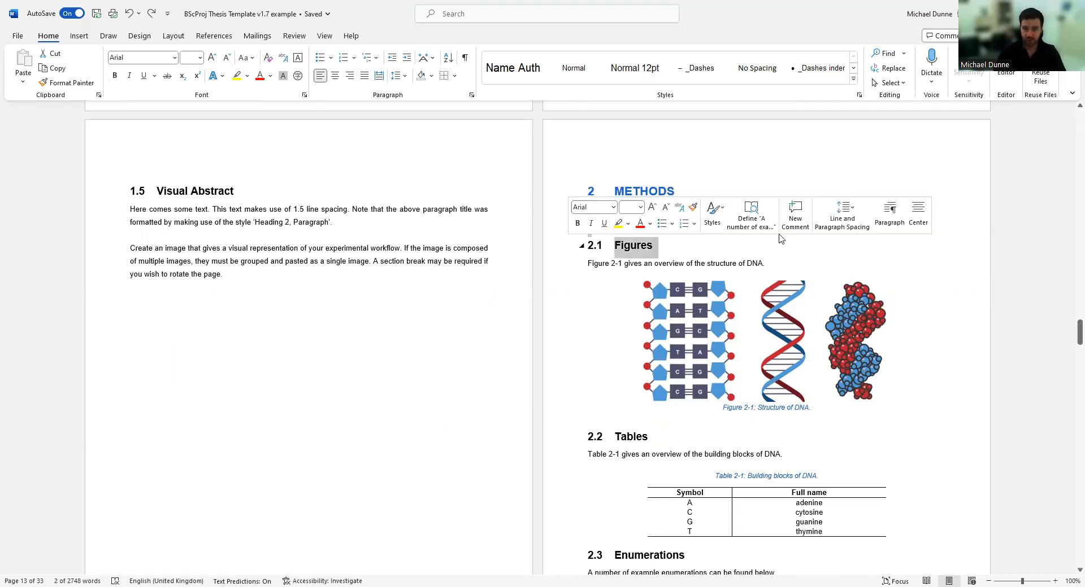
pyautogui.click(640, 347)
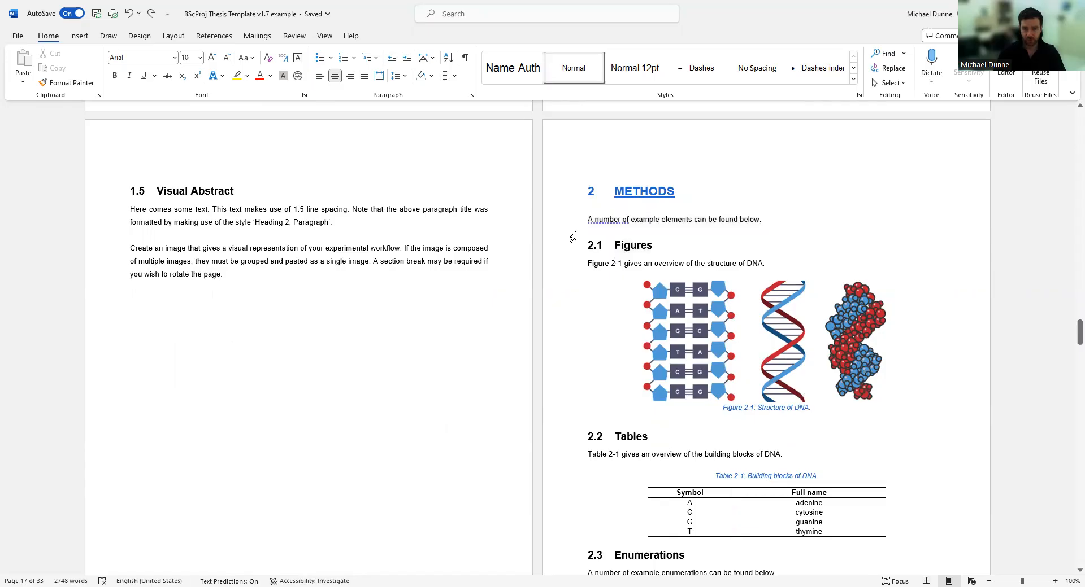
pyautogui.scroll(-3, 707, 446)
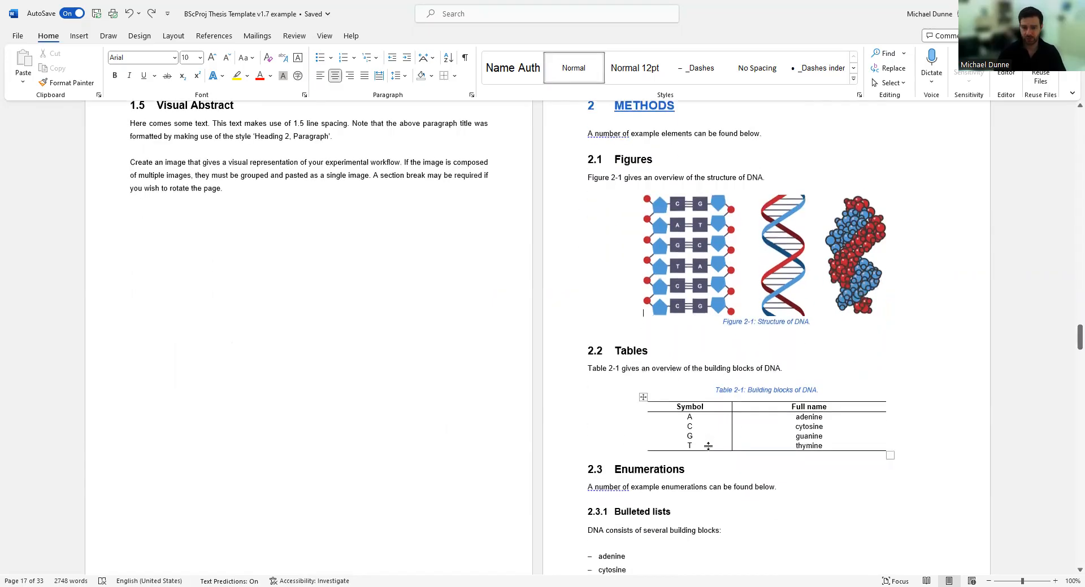
pyautogui.scroll(2, 707, 446)
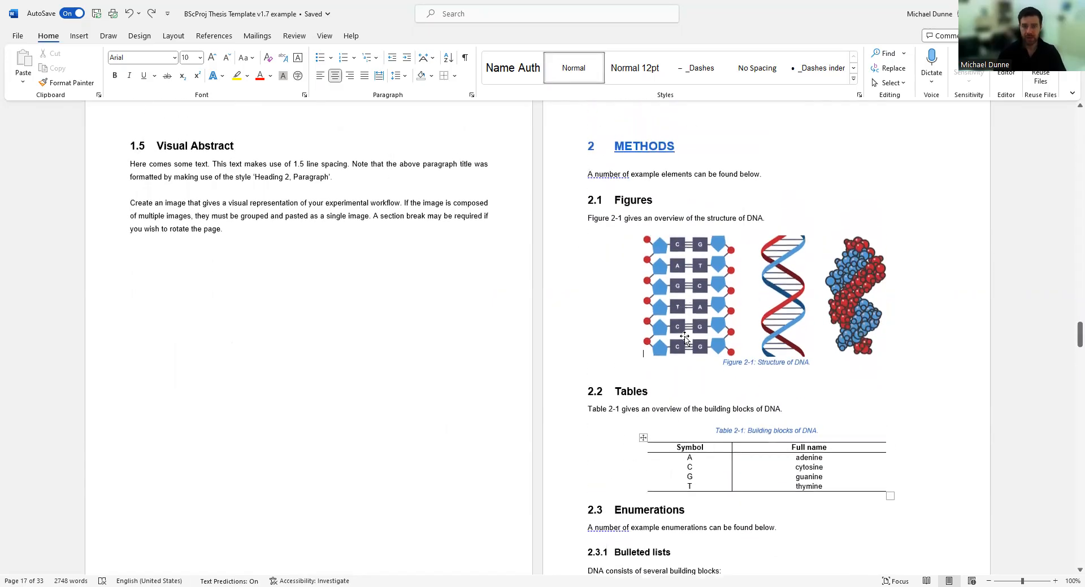
pyautogui.click(742, 310)
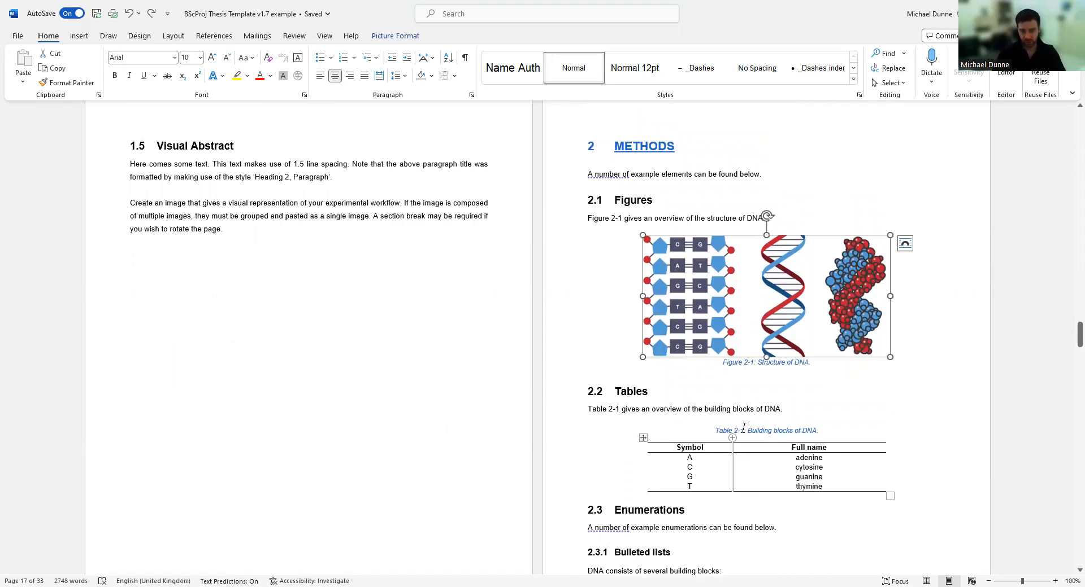
pyautogui.click(643, 437)
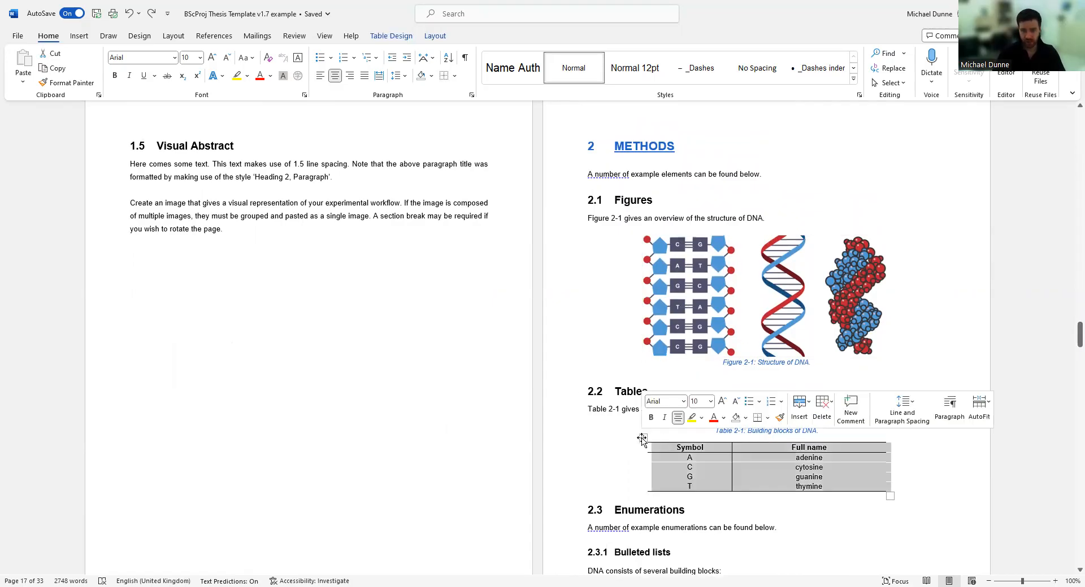
pyautogui.click(783, 254)
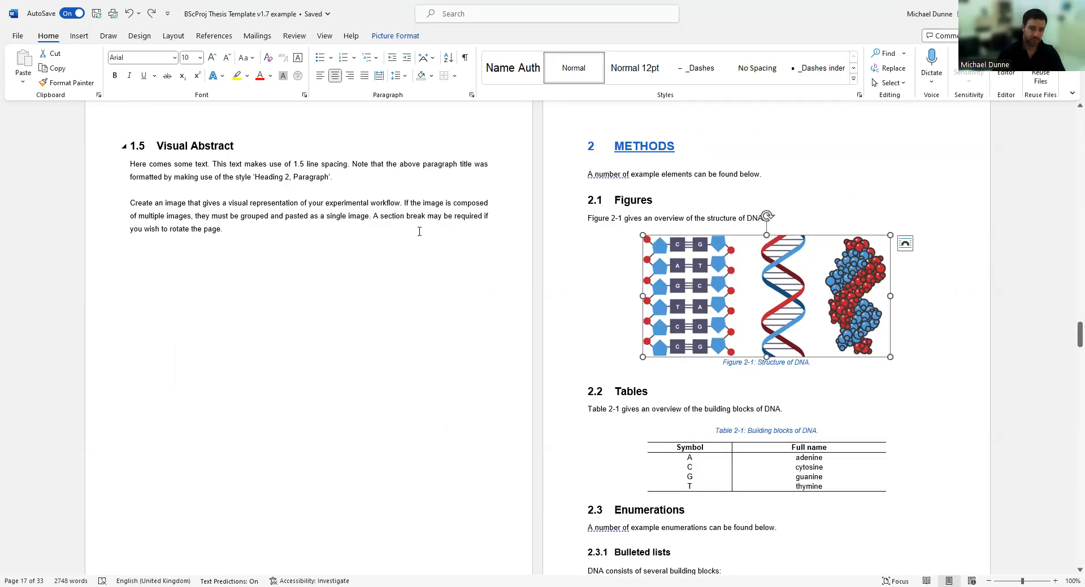
# Show the Insert tab and open then close the Pictures dropdown.
pyautogui.click(79, 36)
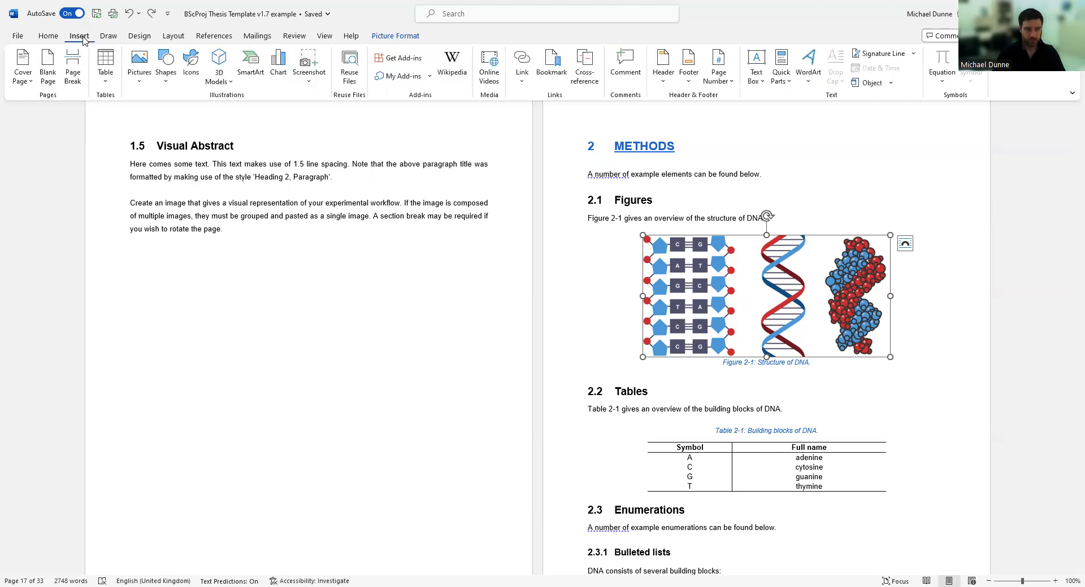
pyautogui.click(141, 76)
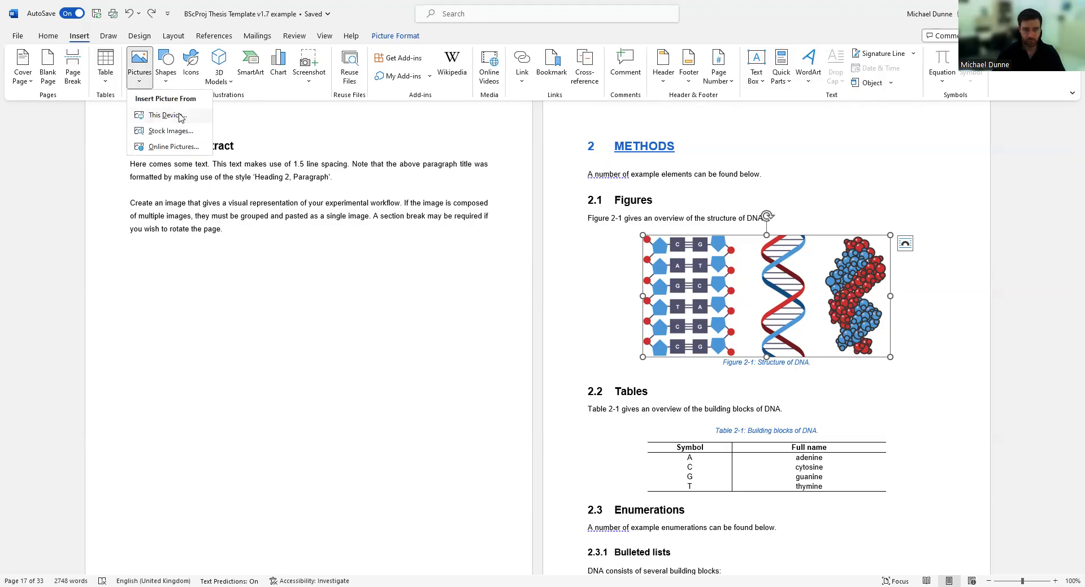
pyautogui.click(617, 314)
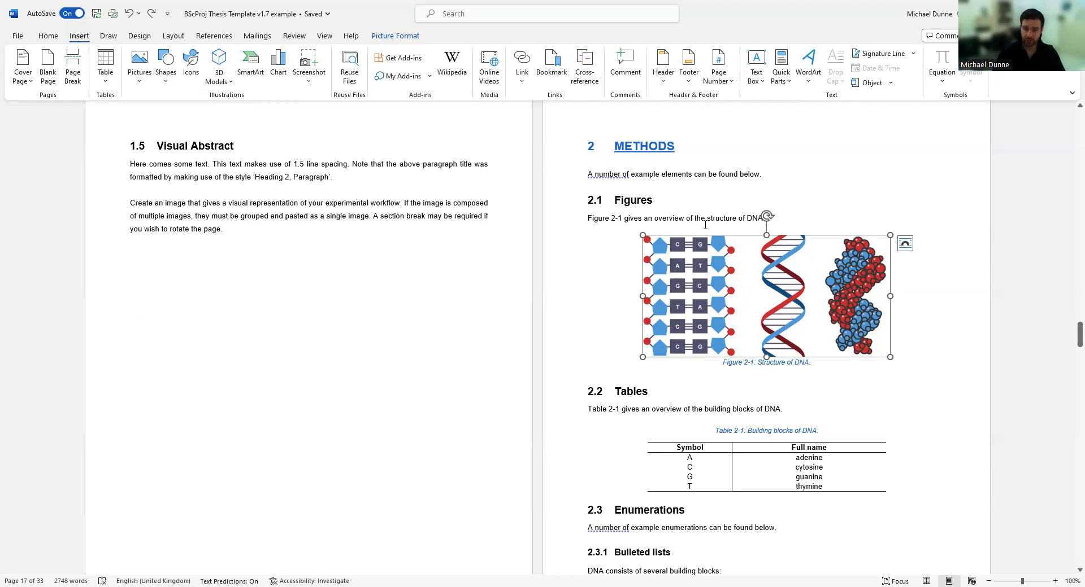
# Open Insert Caption for the DNA picture and set the caption label to Figure.
pyautogui.rightClick(757, 289)
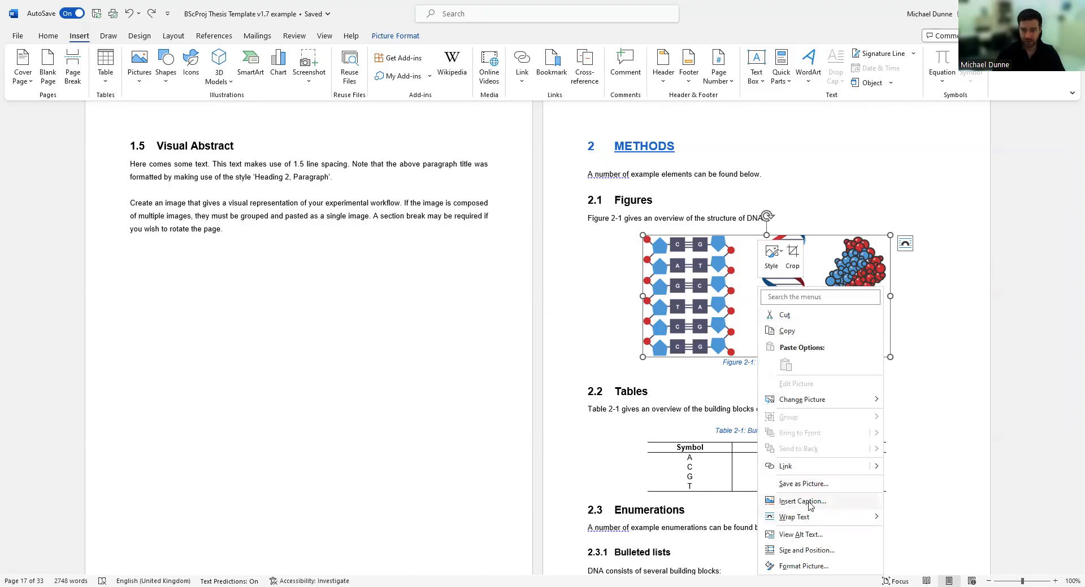
pyautogui.click(722, 379)
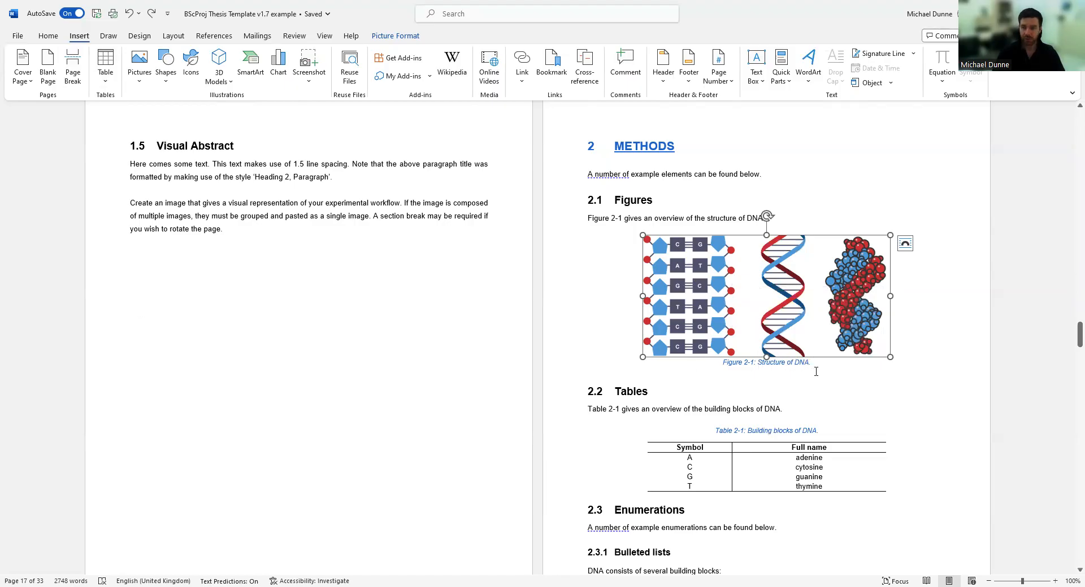
pyautogui.rightClick(751, 288)
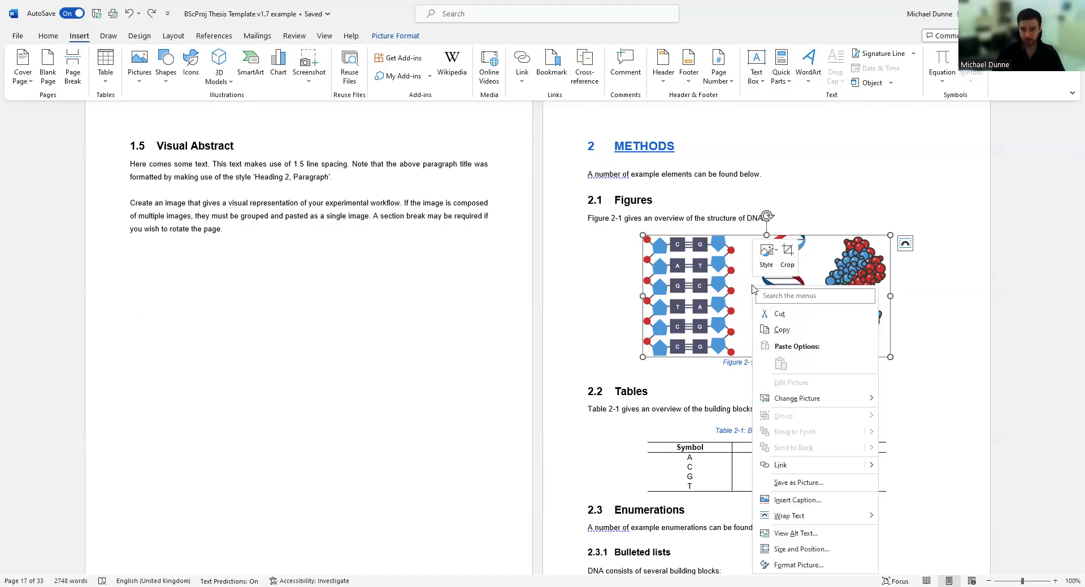
pyautogui.click(797, 500)
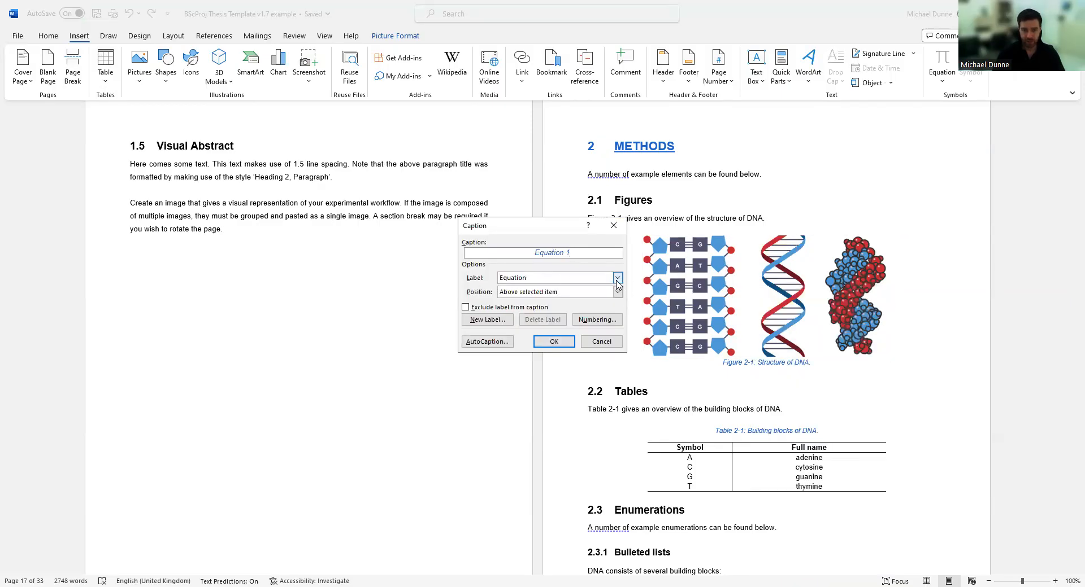
pyautogui.click(617, 278)
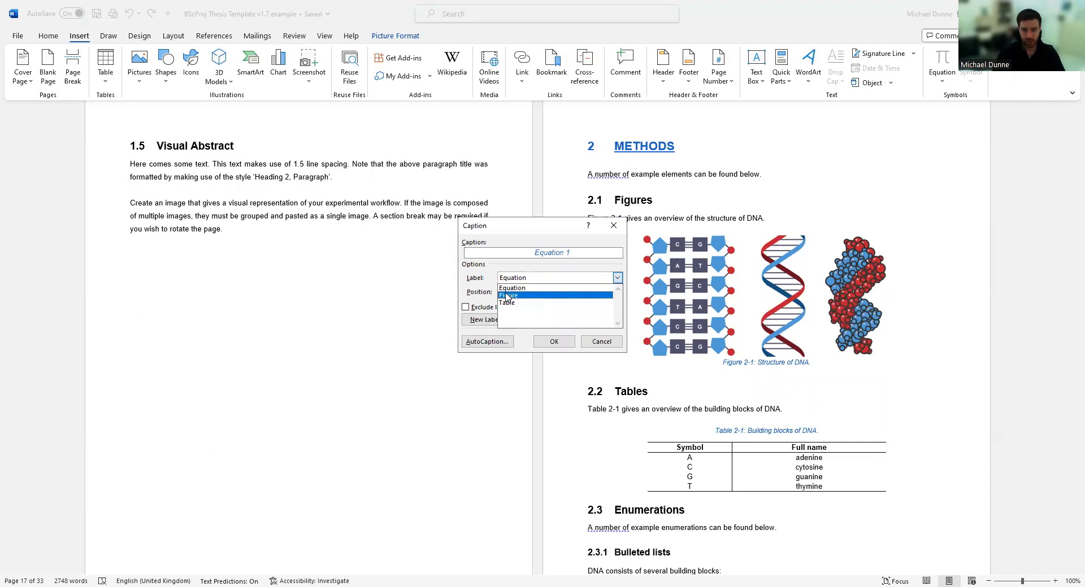
pyautogui.click(507, 296)
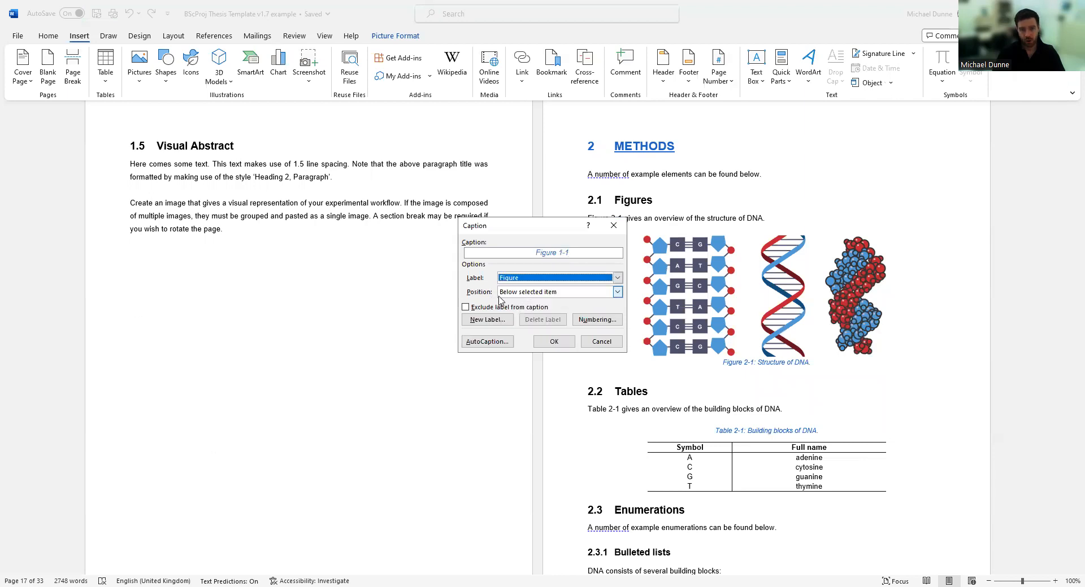
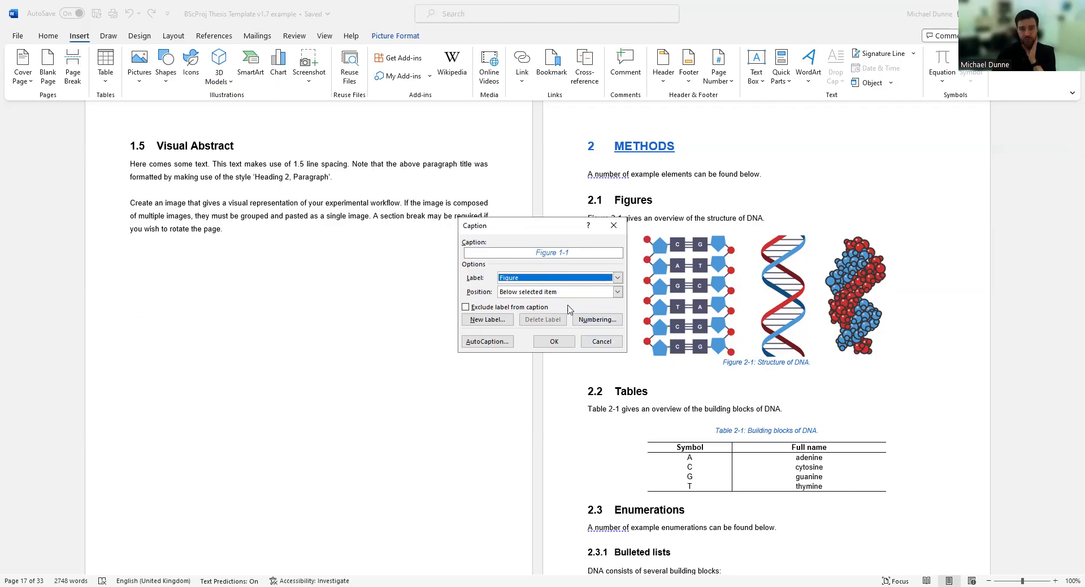
# Cancel the Caption dialog without adding a caption and put the cursor in the DNA figure caption.
pyautogui.click(601, 342)
pyautogui.click(758, 360)
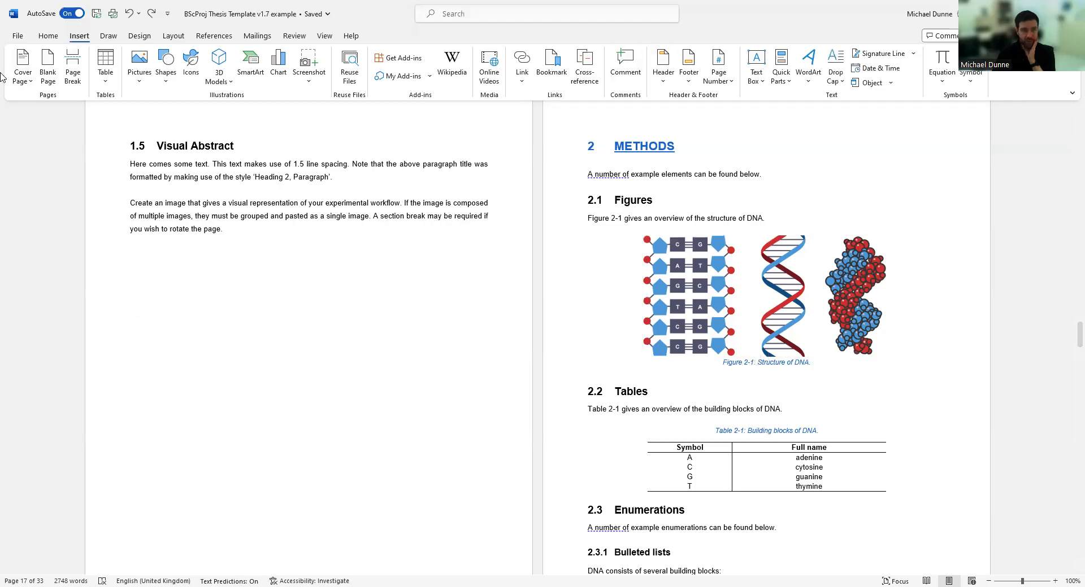
pyautogui.click(48, 36)
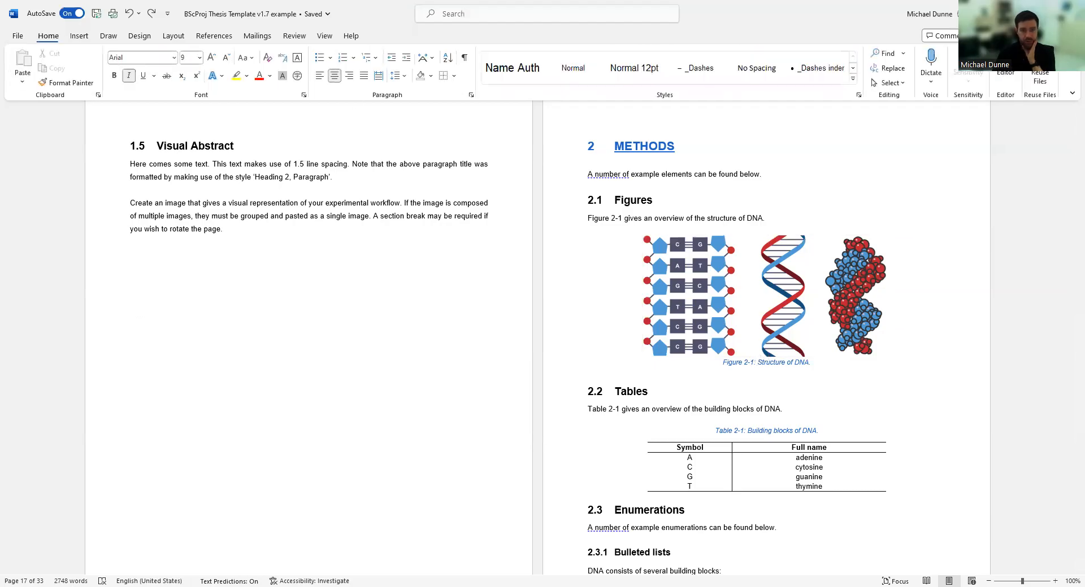
pyautogui.click(853, 82)
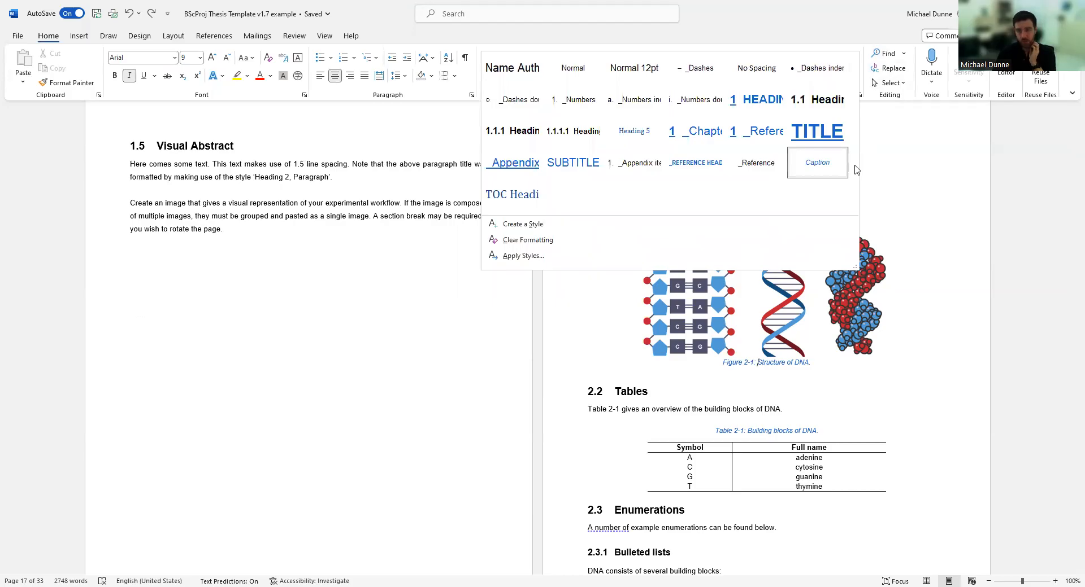
pyautogui.click(792, 361)
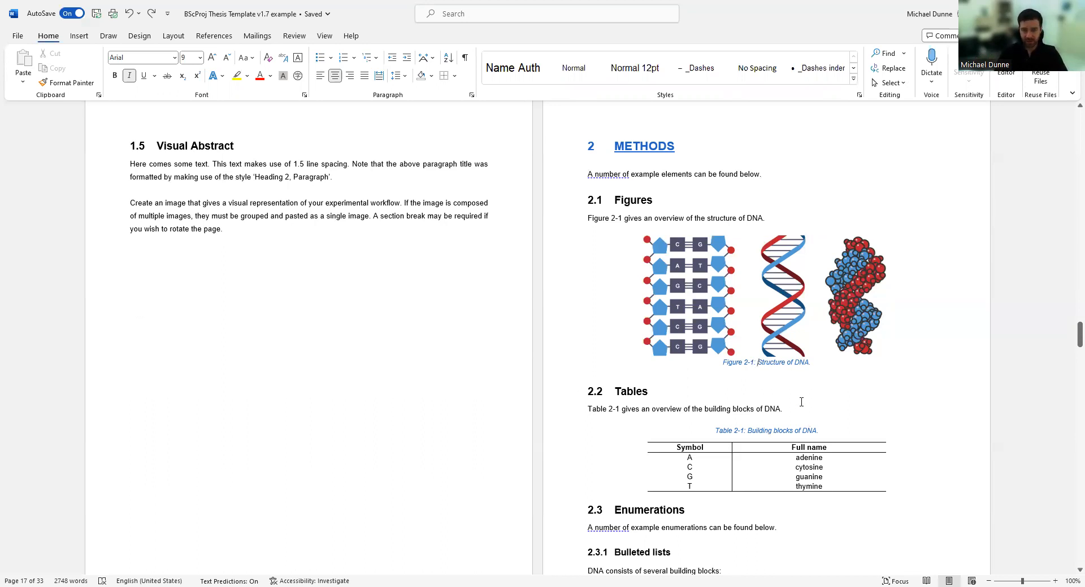
# Select the DNA picture and reopen Insert Caption from References, which proposes 'Equation 1'.
pyautogui.click(784, 300)
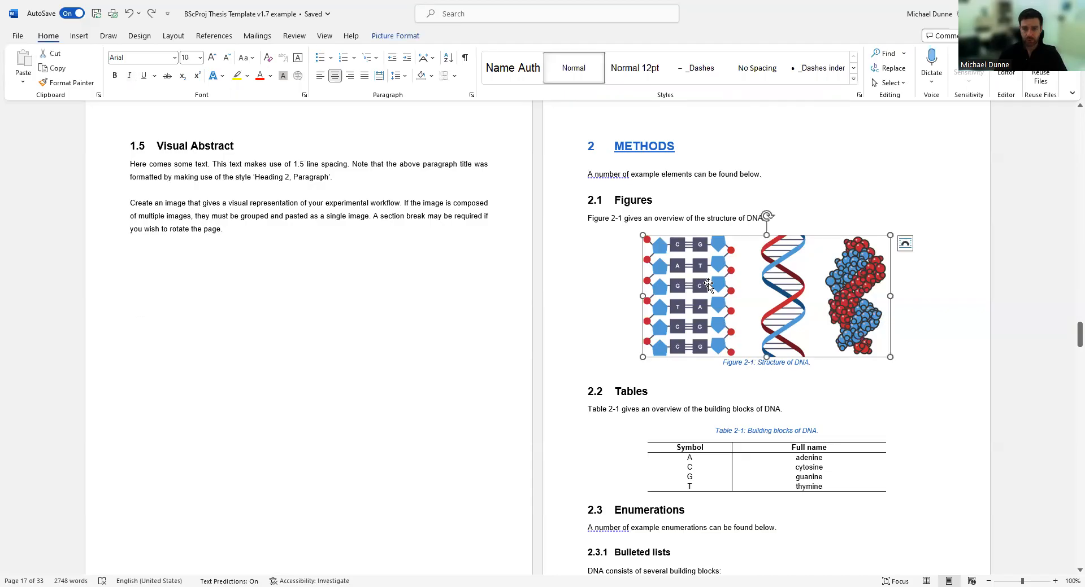
pyautogui.click(79, 35)
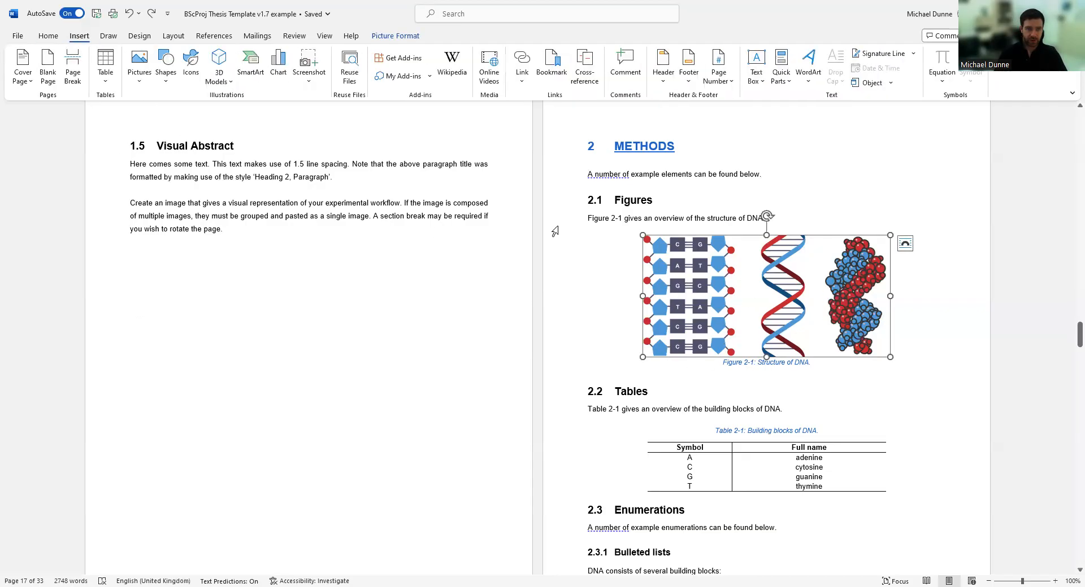
pyautogui.rightClick(763, 299)
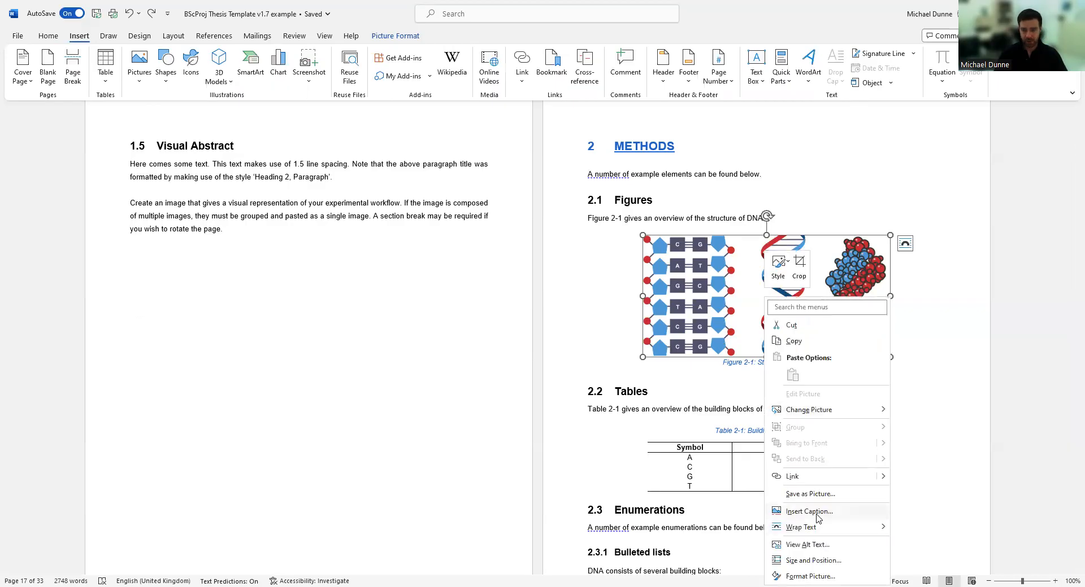
pyautogui.click(207, 38)
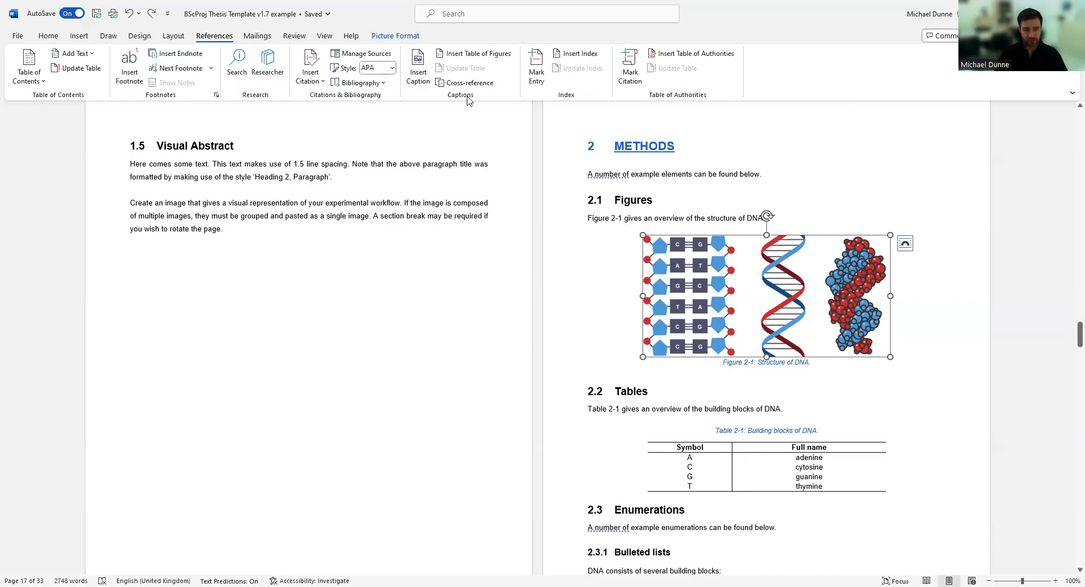
pyautogui.click(418, 68)
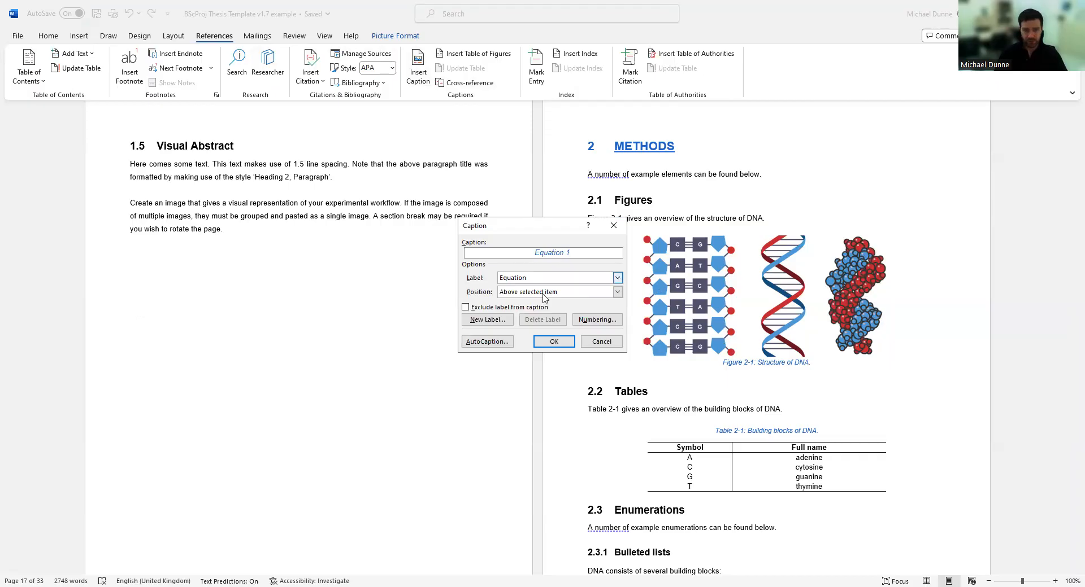
# Insert a 'Figure 2-1: New' caption with the Figure label below the DNA figure.
pyautogui.click(617, 278)
pyautogui.click(525, 296)
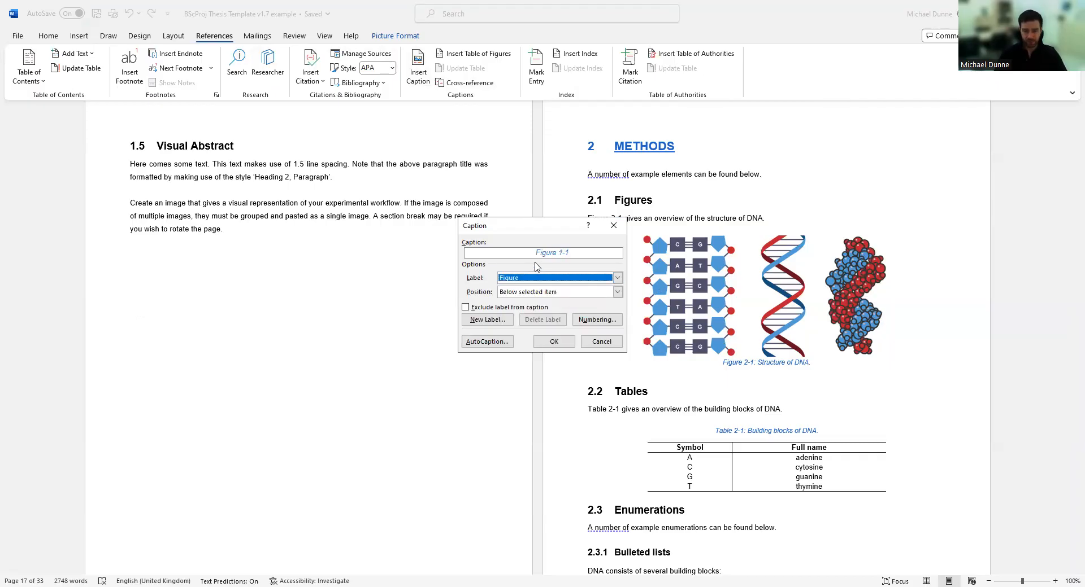
pyautogui.click(585, 252)
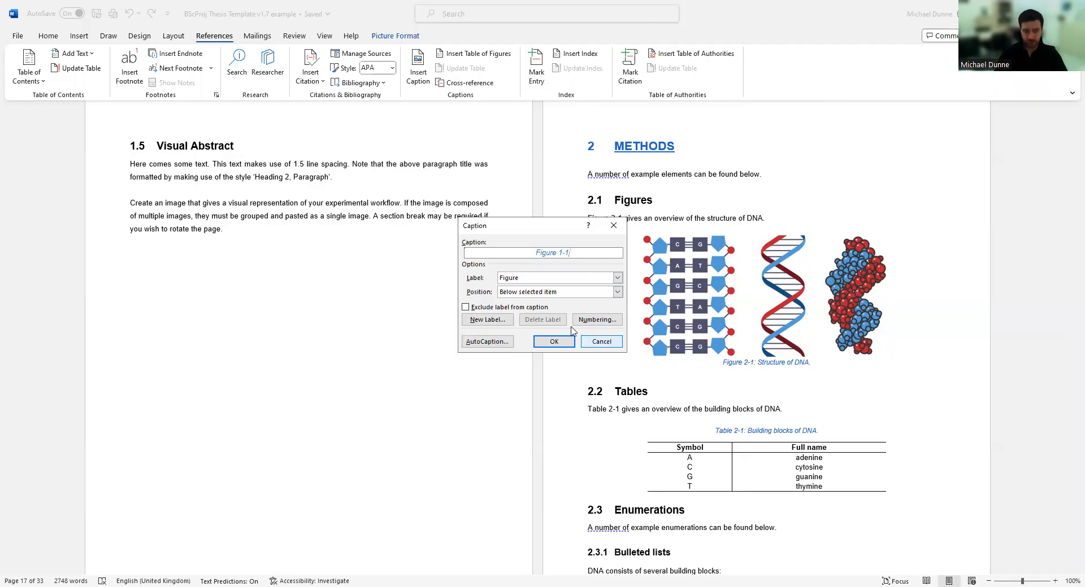
pyautogui.write(':')
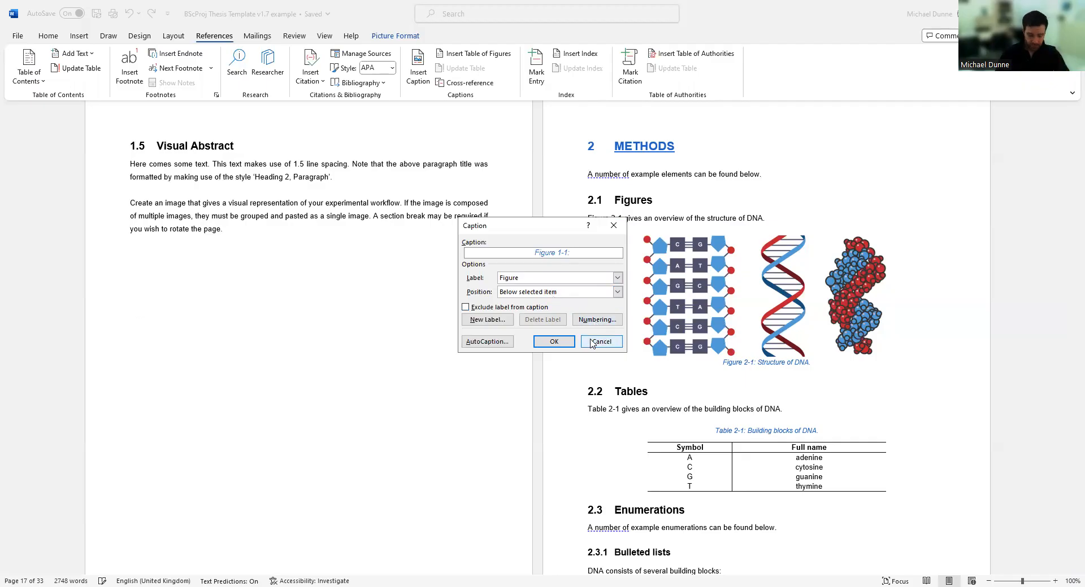
pyautogui.write('New')
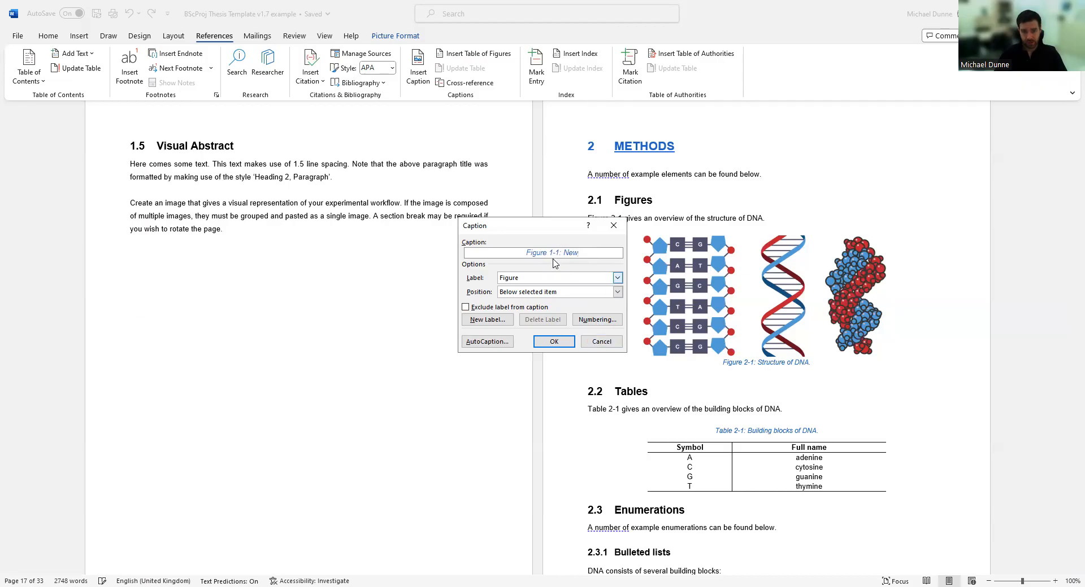
pyautogui.click(554, 342)
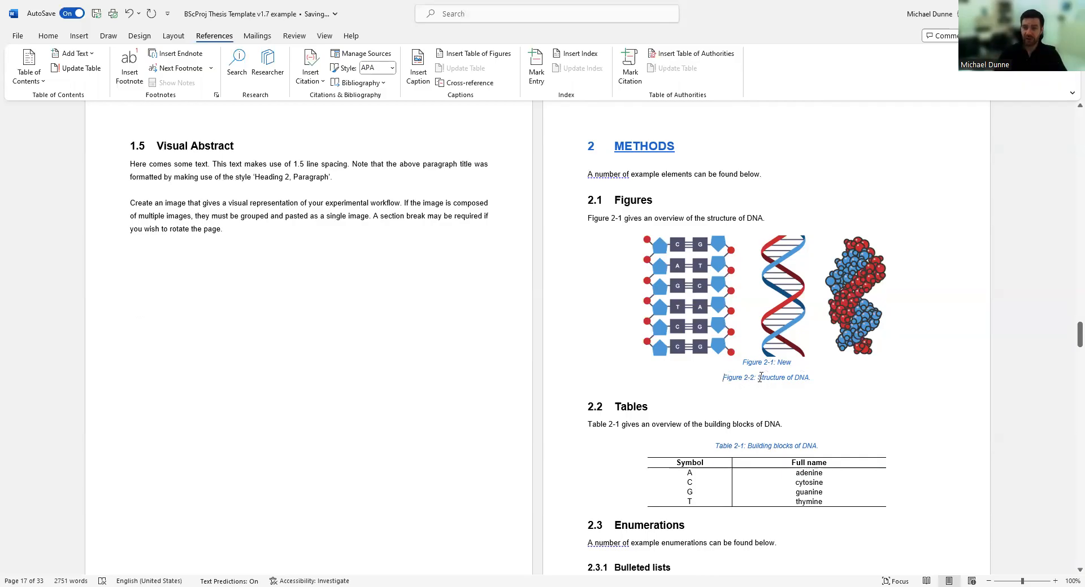
# Select and delete the 'Figure 2-1: New' caption line, leaving 'Figure 2-2: Structure of DNA.'.
pyautogui.moveTo(824, 364); pyautogui.dragTo(730, 360)
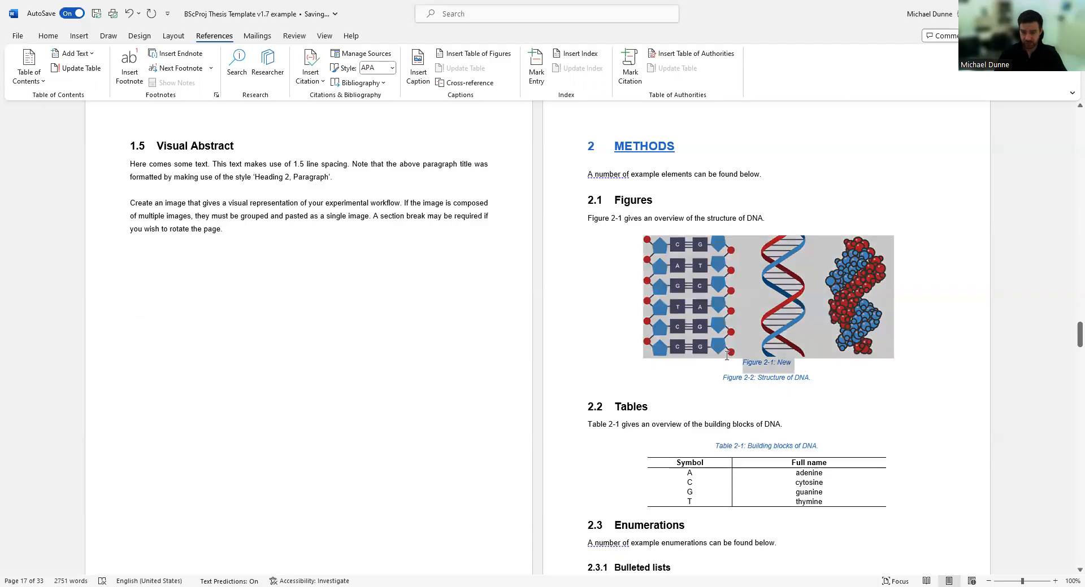
pyautogui.click(798, 364)
pyautogui.moveTo(798, 364); pyautogui.dragTo(728, 363)
pyautogui.press('Delete')
pyautogui.press('Delete')
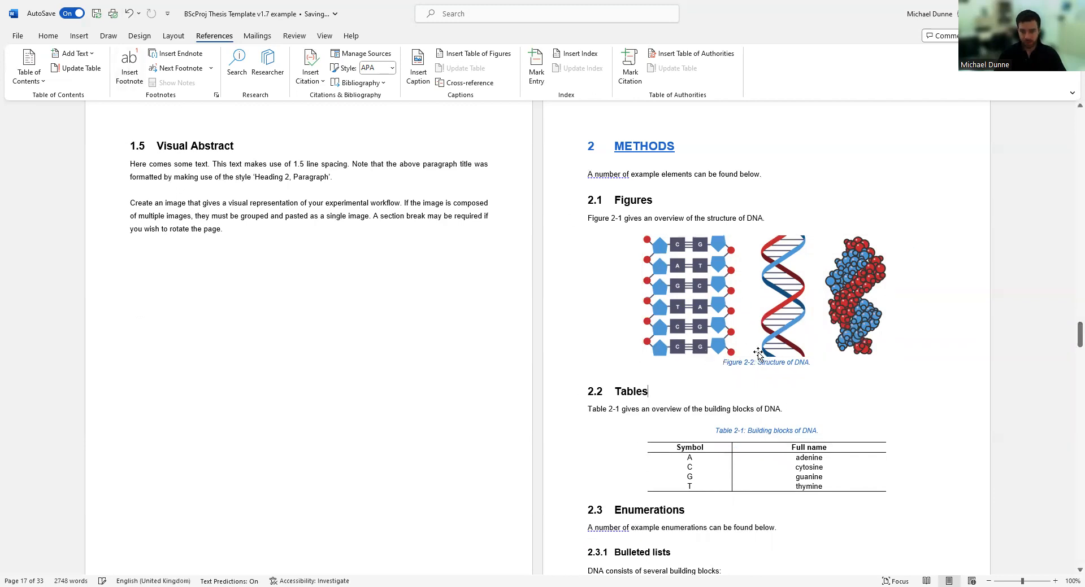
pyautogui.doubleClick(774, 364)
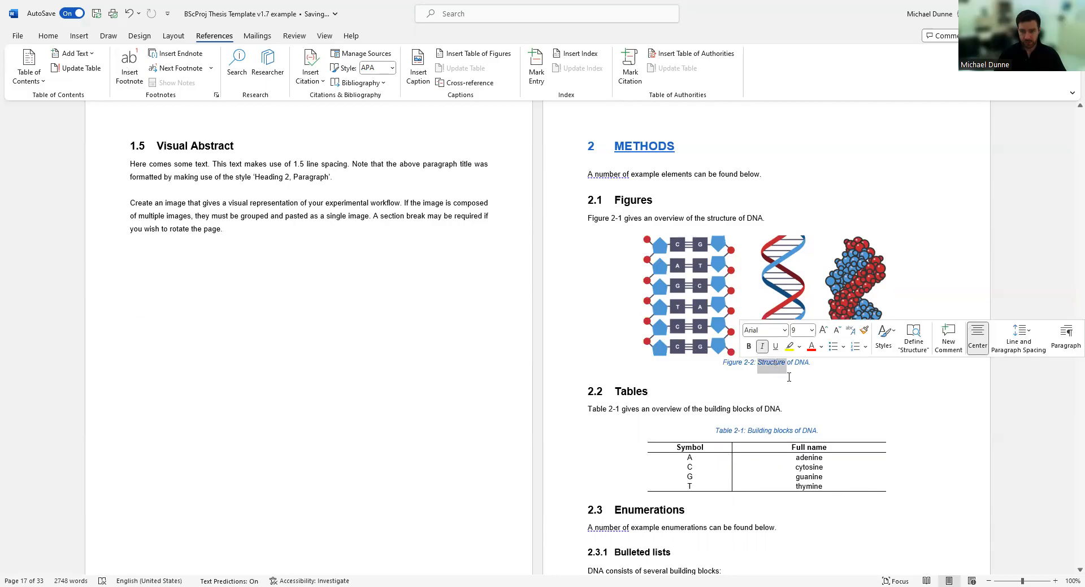
pyautogui.click(755, 366)
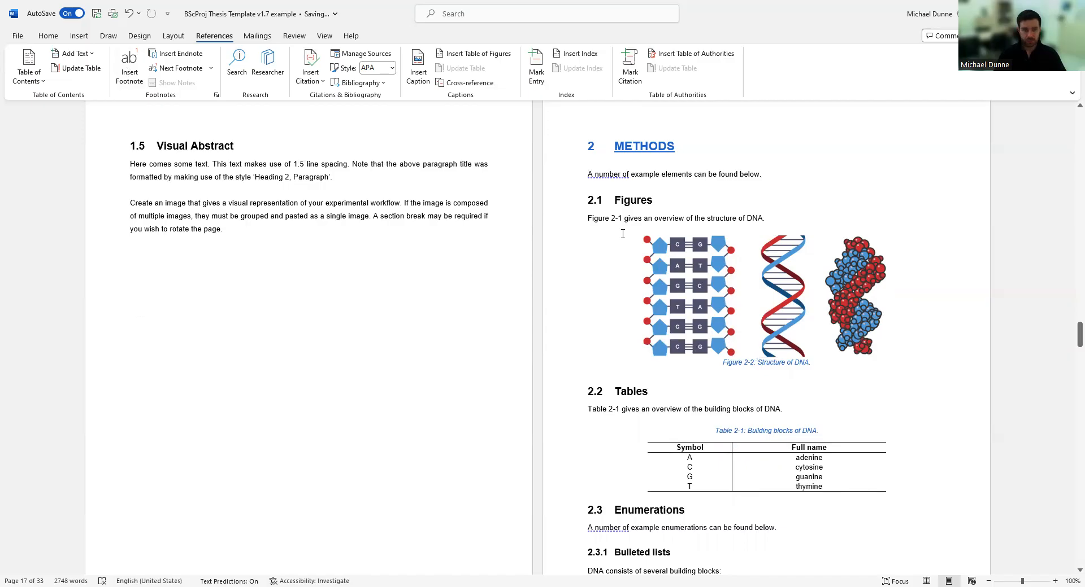
# Undo twice to restore the original 'Figure 2-1: Structure of DNA.' caption.
pyautogui.click(311, 71)
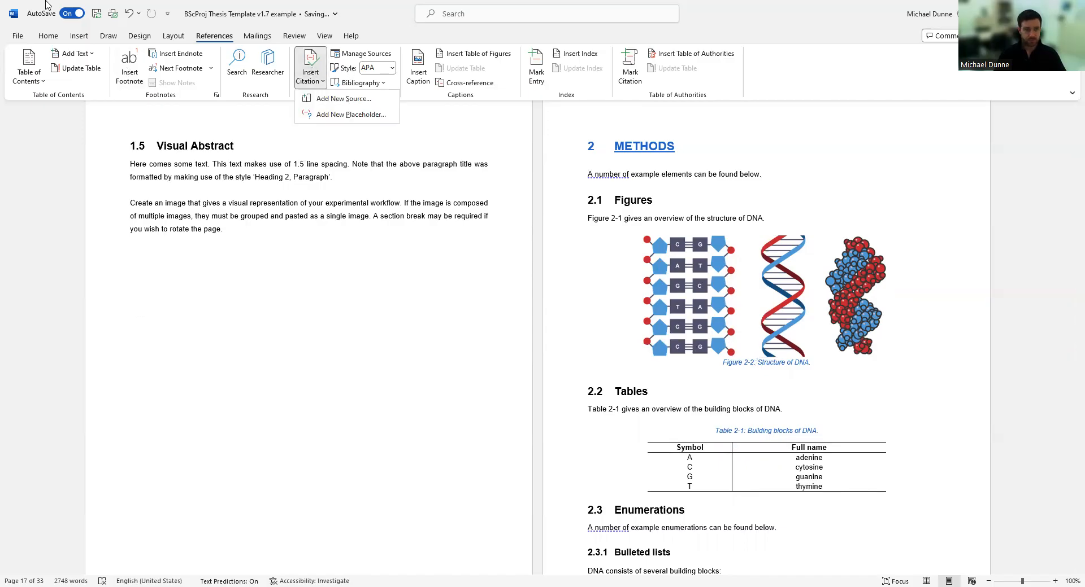
pyautogui.click(128, 13)
pyautogui.click(129, 13)
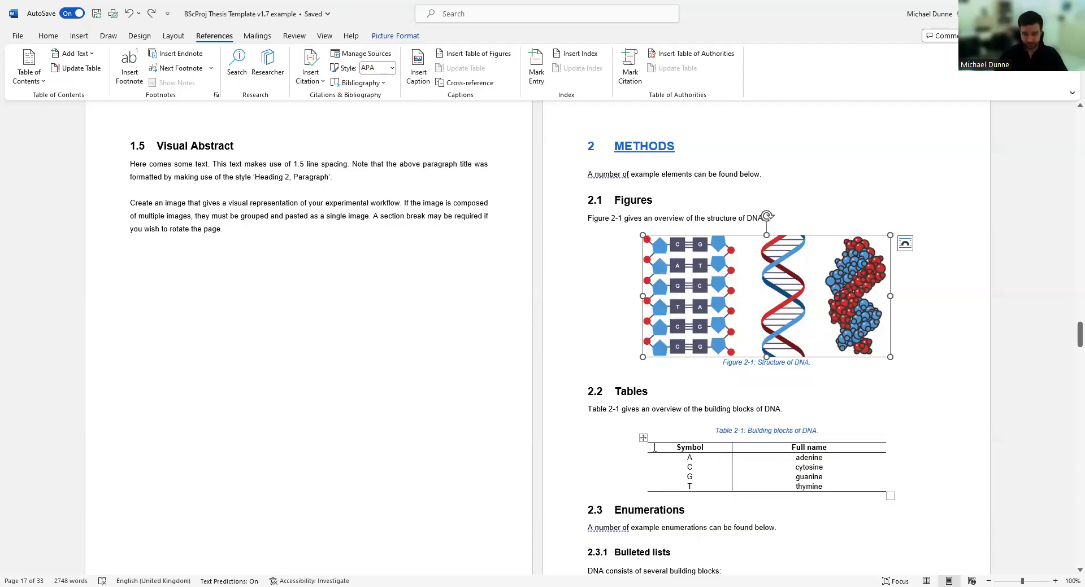
# Select the DNA building-blocks table and bring up the References commands.
pyautogui.click(643, 438)
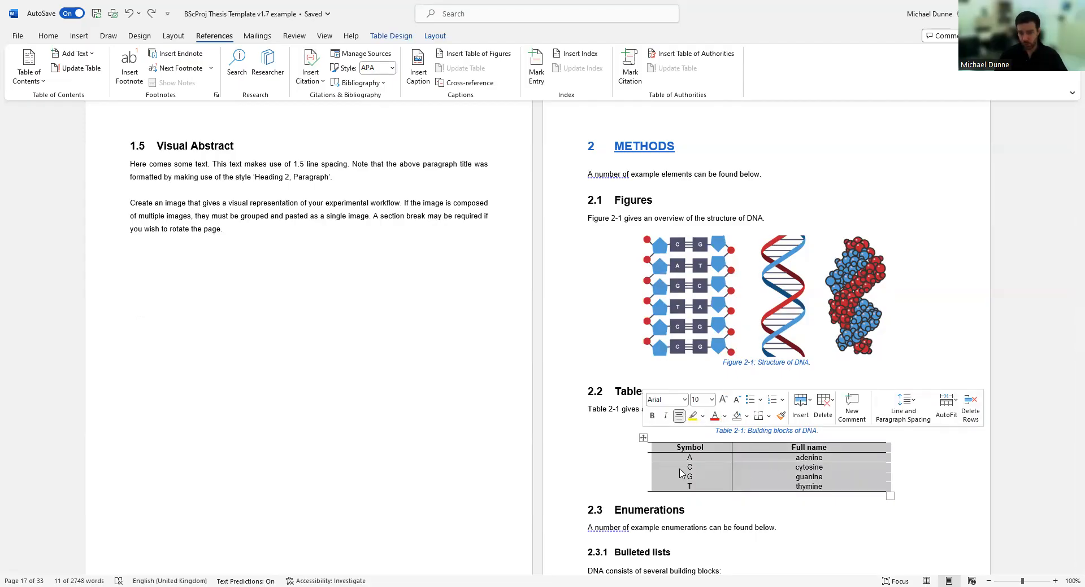
pyautogui.rightClick(720, 469)
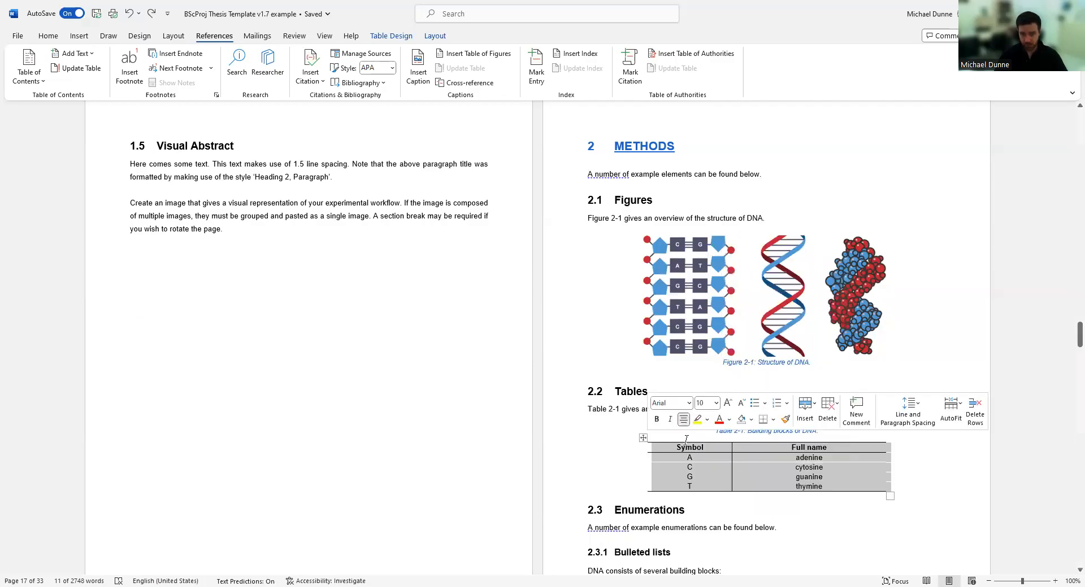
pyautogui.rightClick(765, 465)
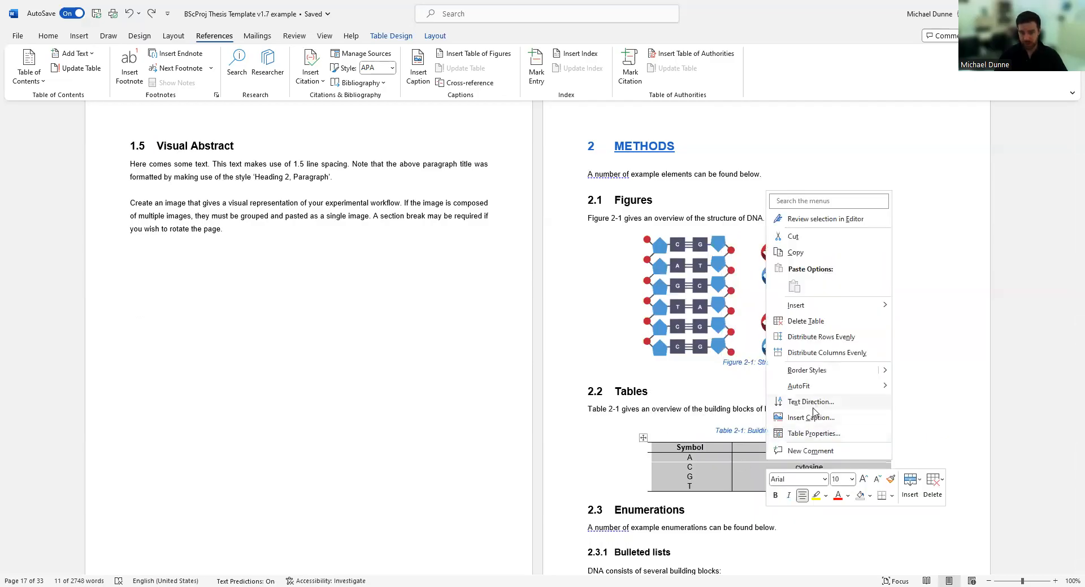
pyautogui.click(79, 37)
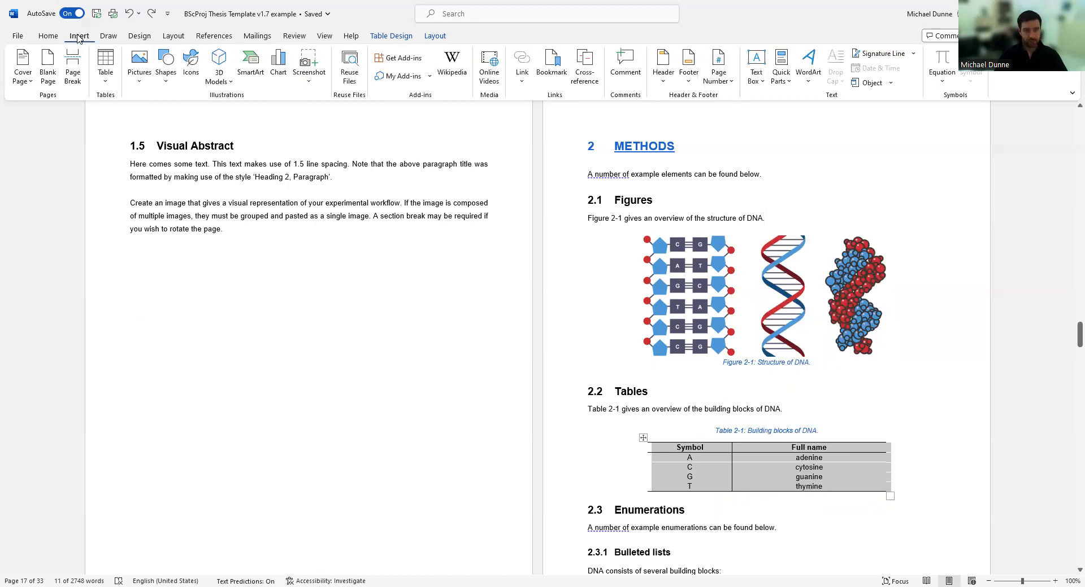
pyautogui.click(213, 36)
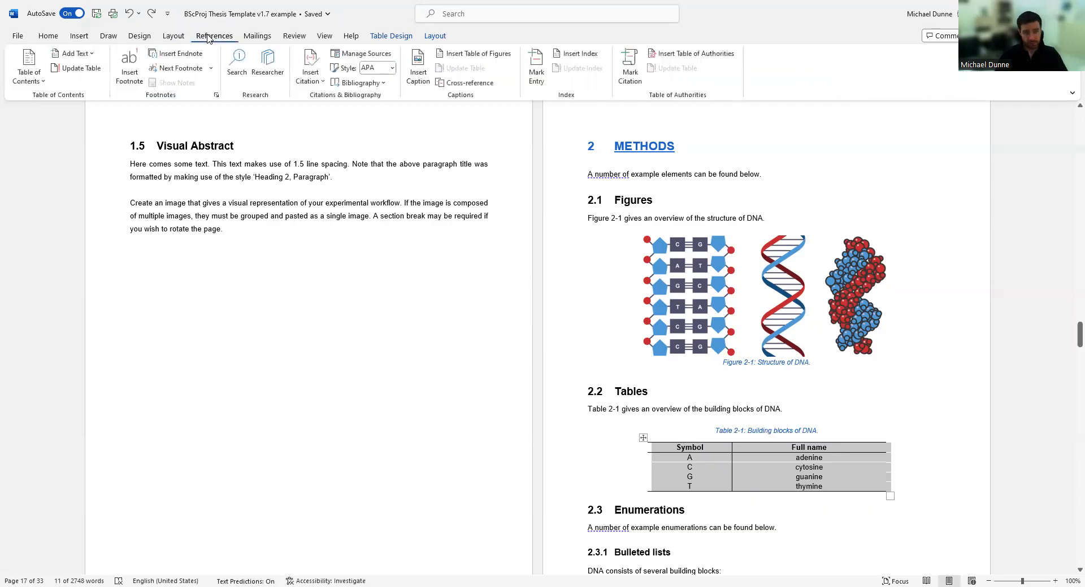
# Open the Caption dialog for the table, set the label to Table, then cancel without inserting.
pyautogui.click(418, 69)
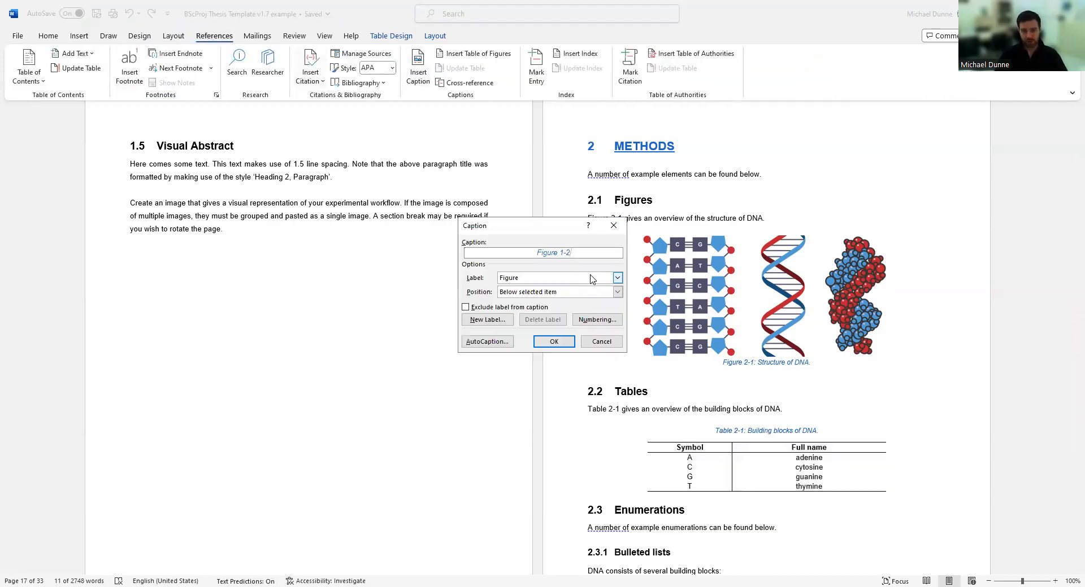
pyautogui.click(617, 278)
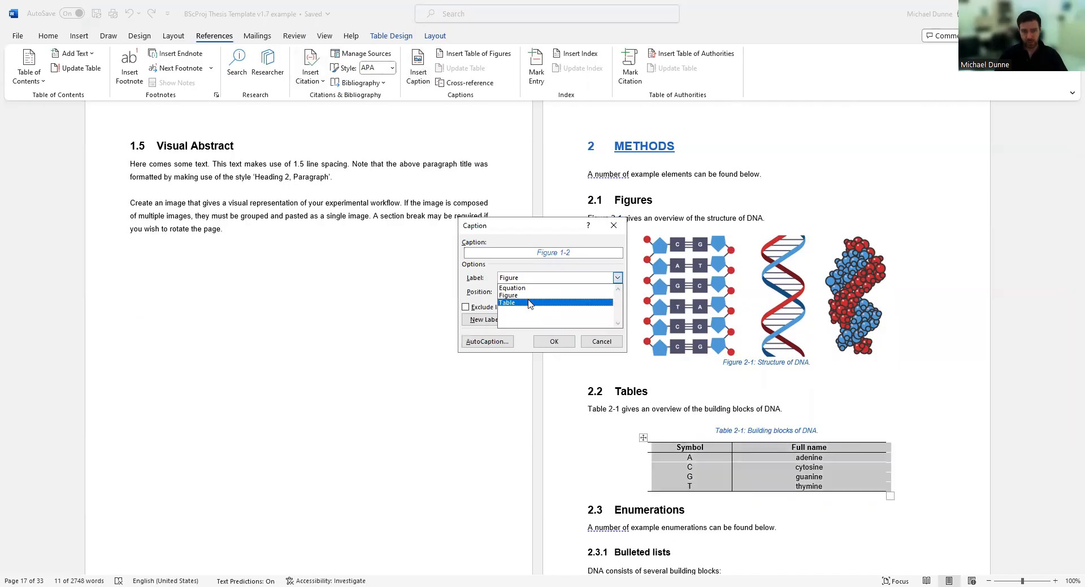
pyautogui.click(530, 303)
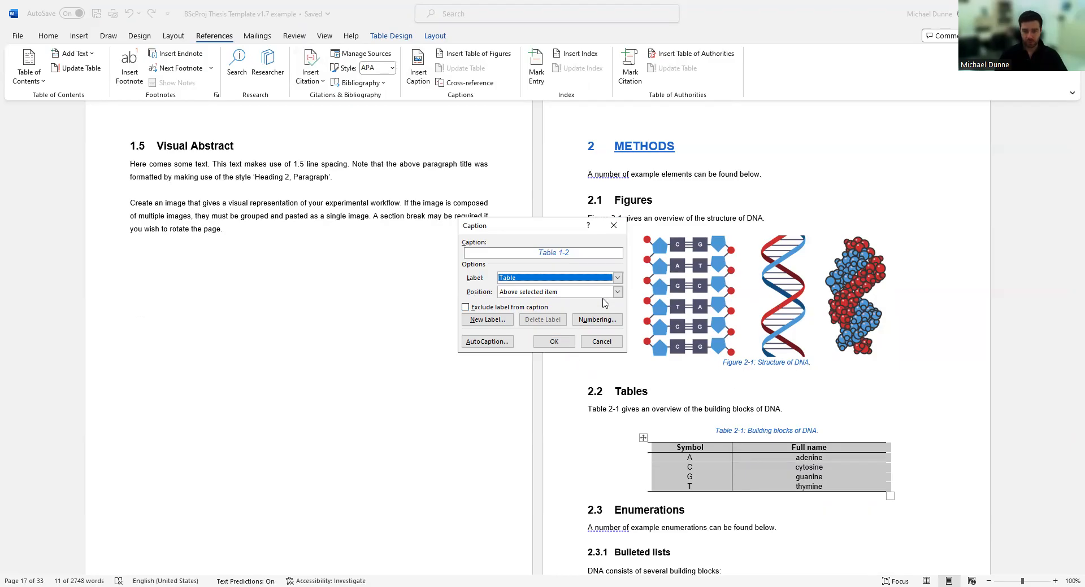
pyautogui.click(610, 343)
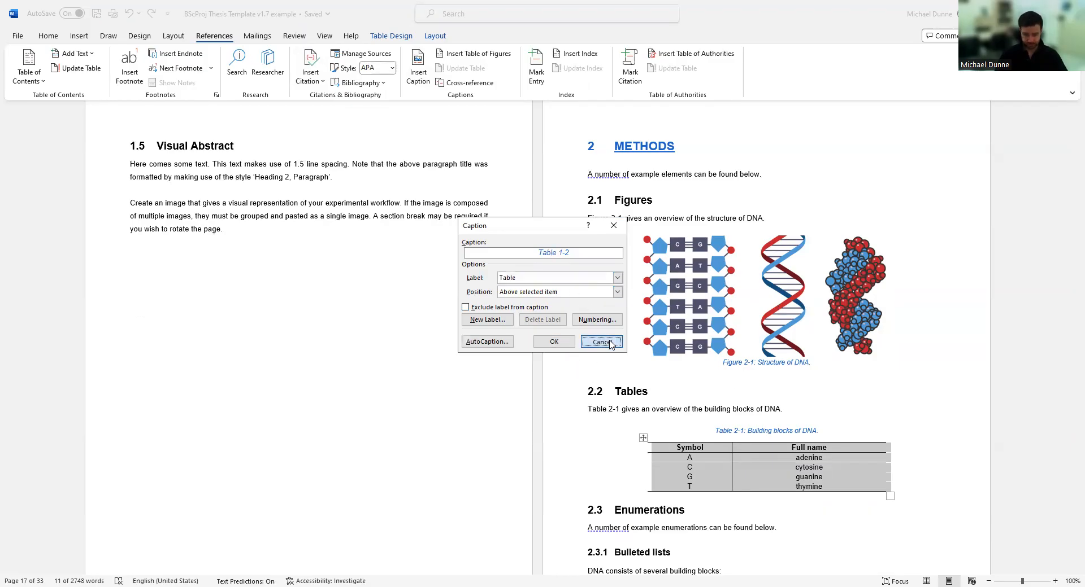
pyautogui.click(688, 379)
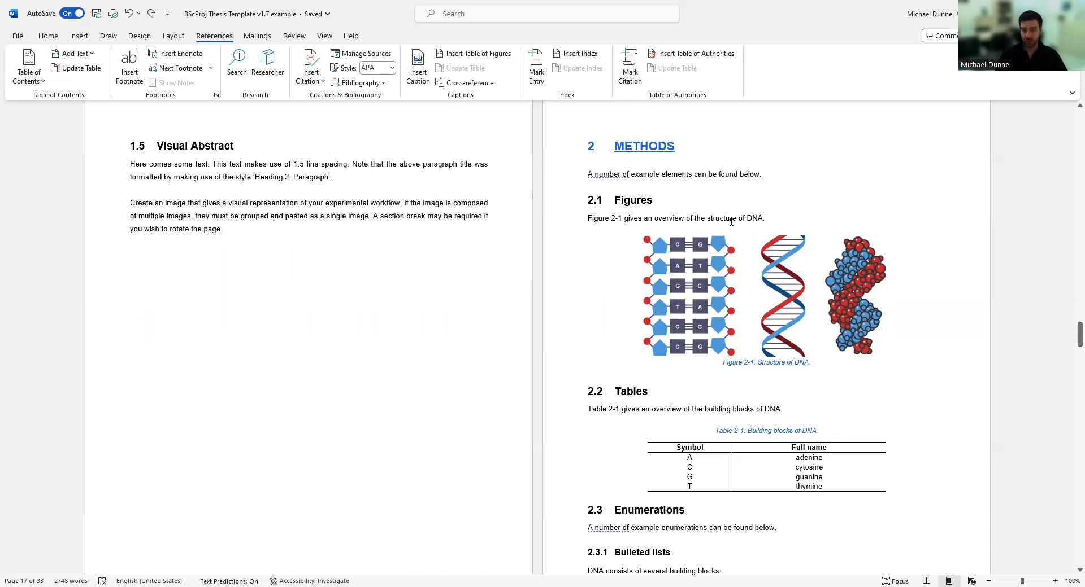
# Replace the full stop after DNA with an opening bracket so the sentence ends 'structure of DNA ('.
pyautogui.write('(')
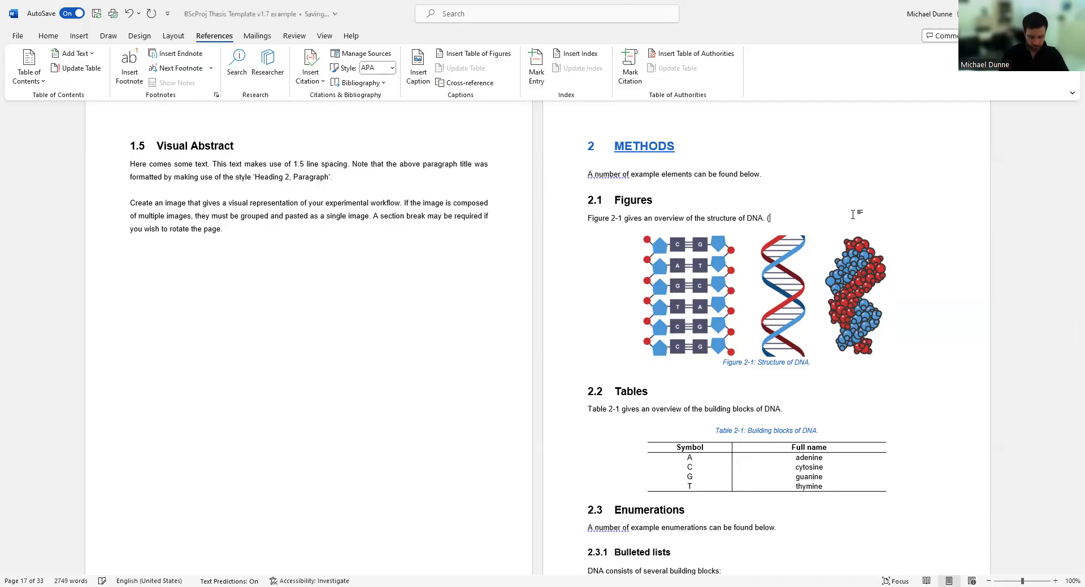
pyautogui.hotkey('ctrl', 'd')
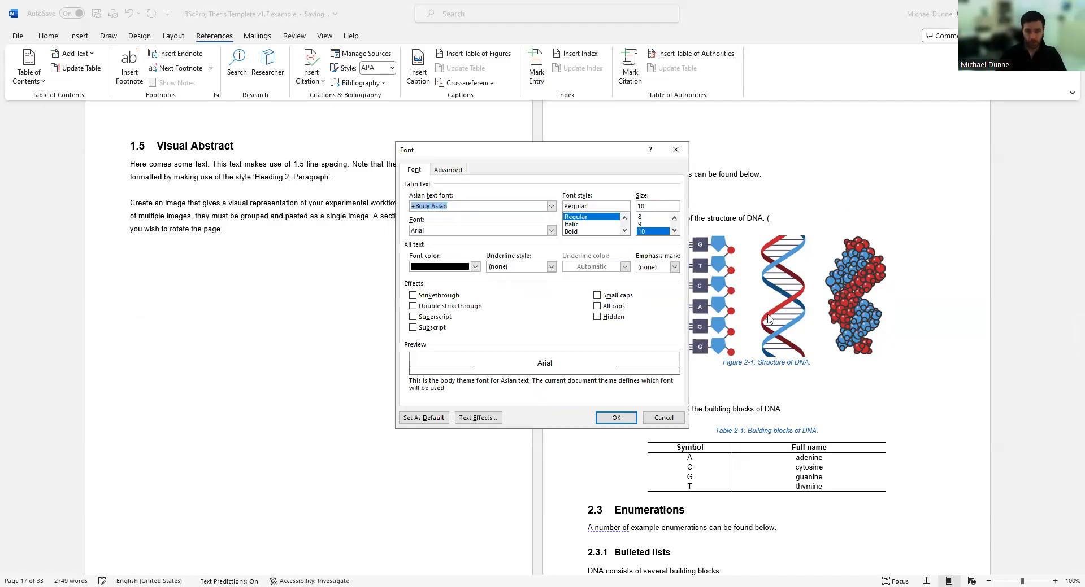
pyautogui.click(664, 418)
pyautogui.press('BackSpace')
pyautogui.press('BackSpace')
pyautogui.press('BackSpace')
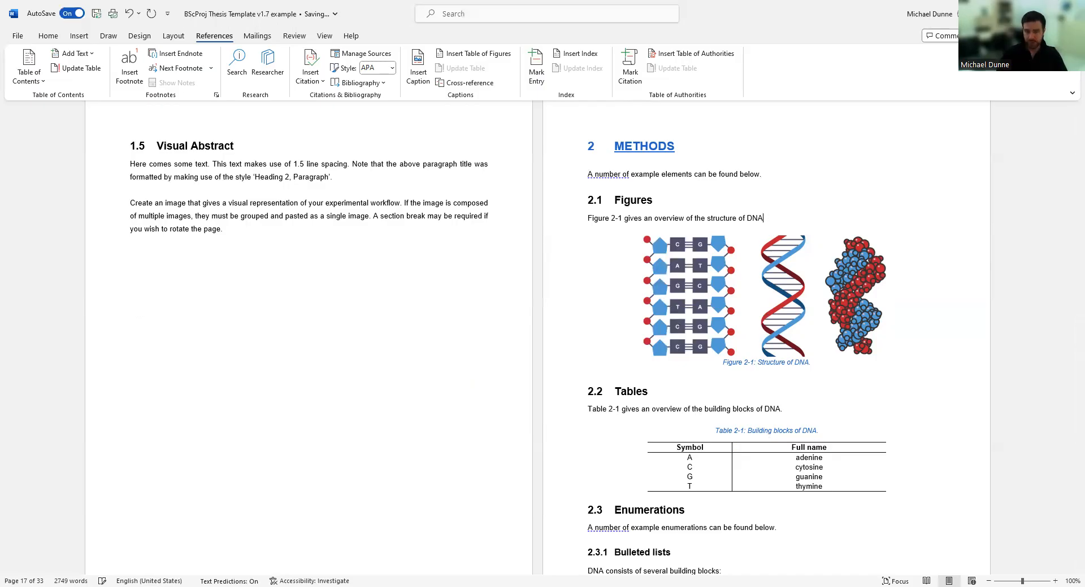
pyautogui.write('(')
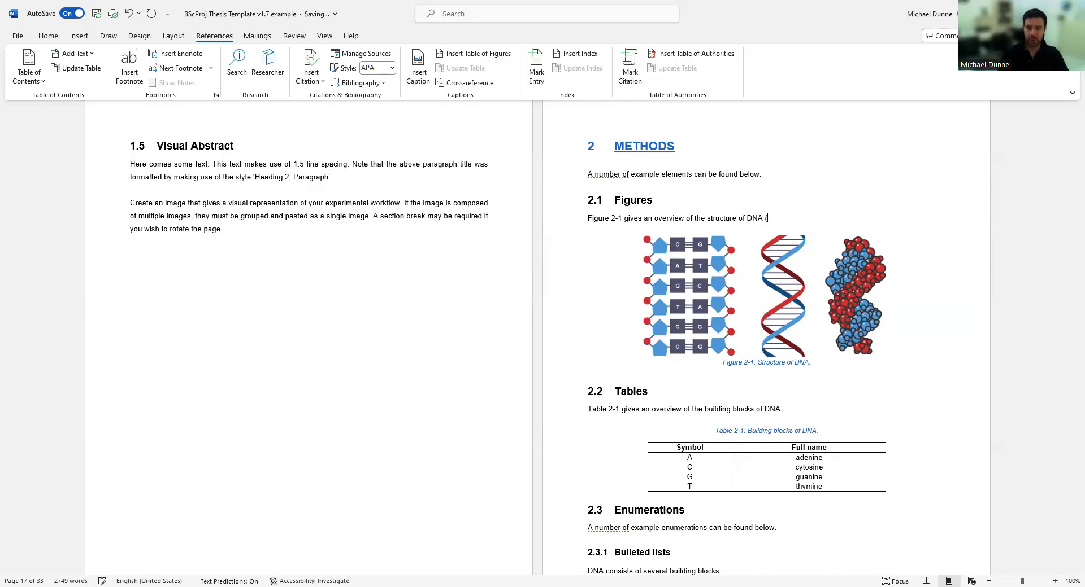
pyautogui.write('FiFi')
pyautogui.press('BackSpace')
pyautogui.press('BackSpace')
pyautogui.press('BackSpace')
pyautogui.press('BackSpace')
pyautogui.press('BackSpace')
pyautogui.press('BackSpace')
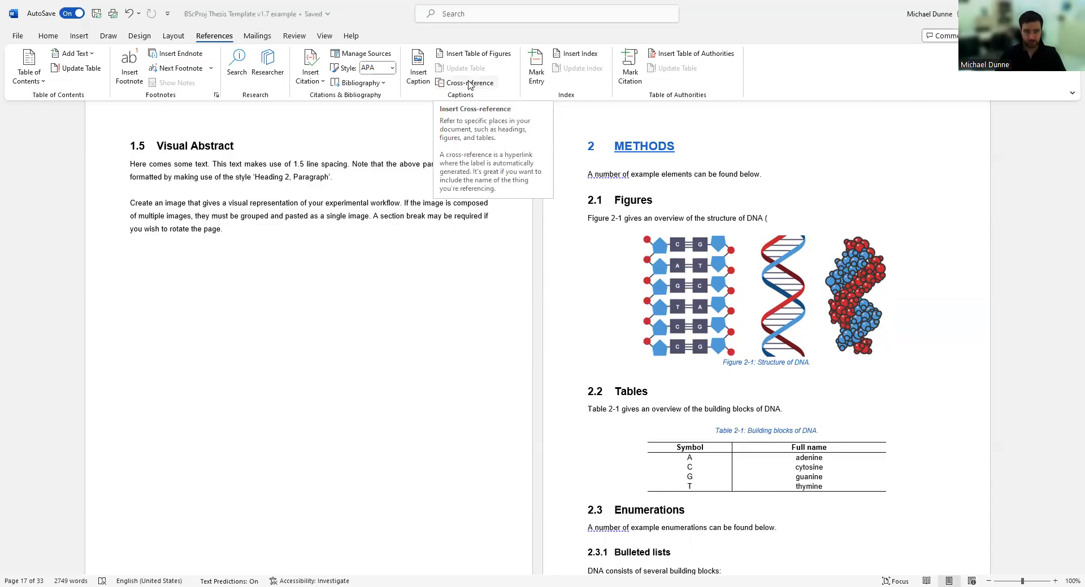
# Insert a Figure 2-1 cross-reference showing only label and number, closed with ').'.
pyautogui.click(468, 83)
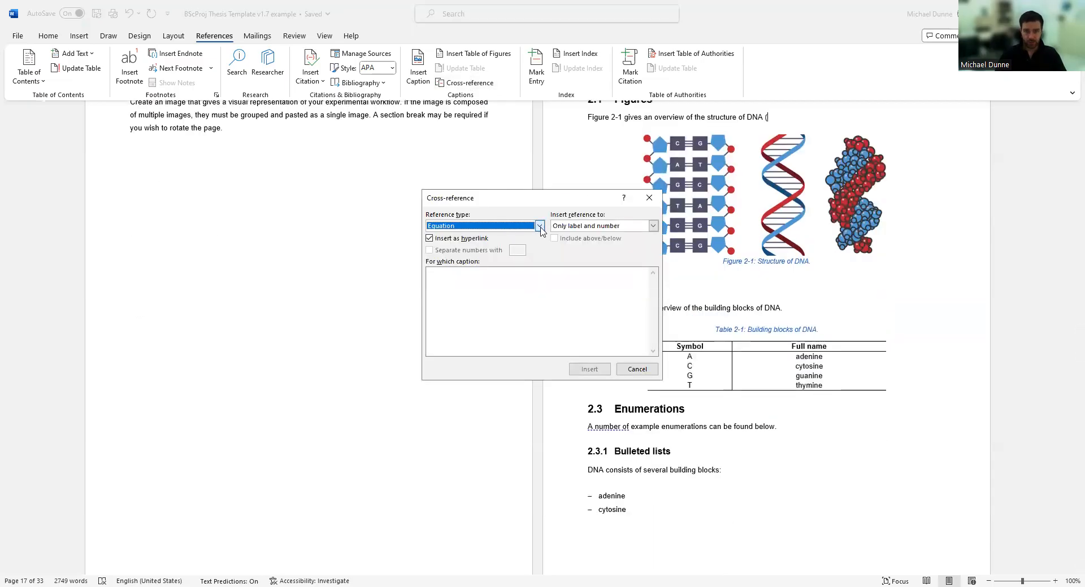
pyautogui.click(540, 228)
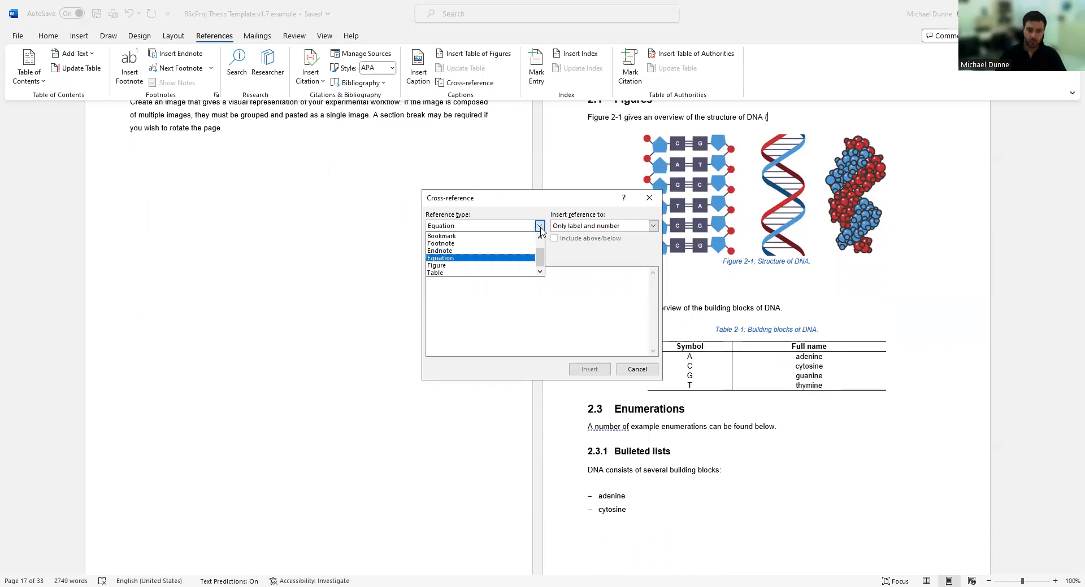
pyautogui.click(453, 270)
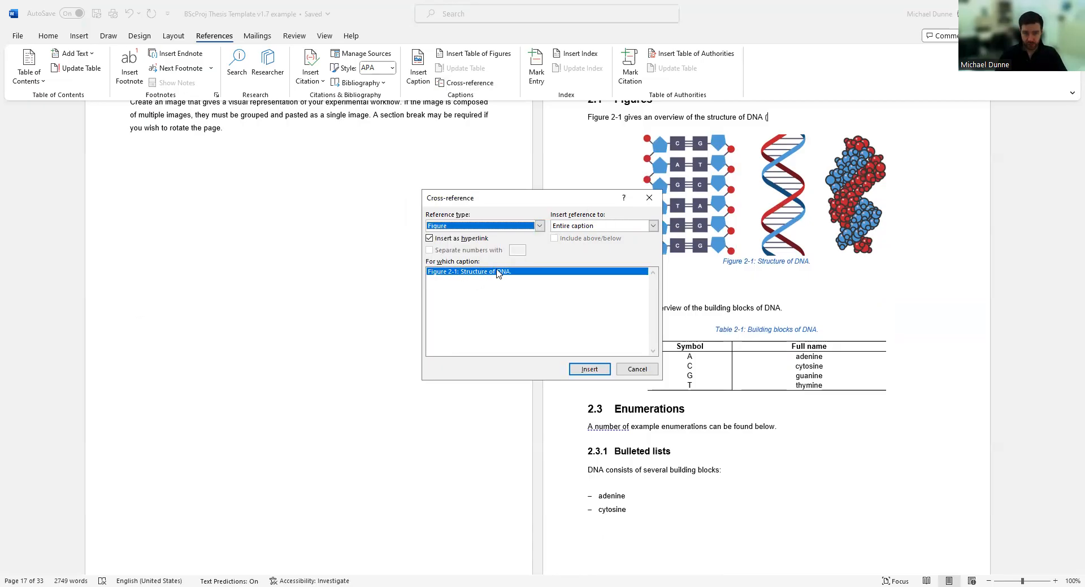
pyautogui.click(653, 226)
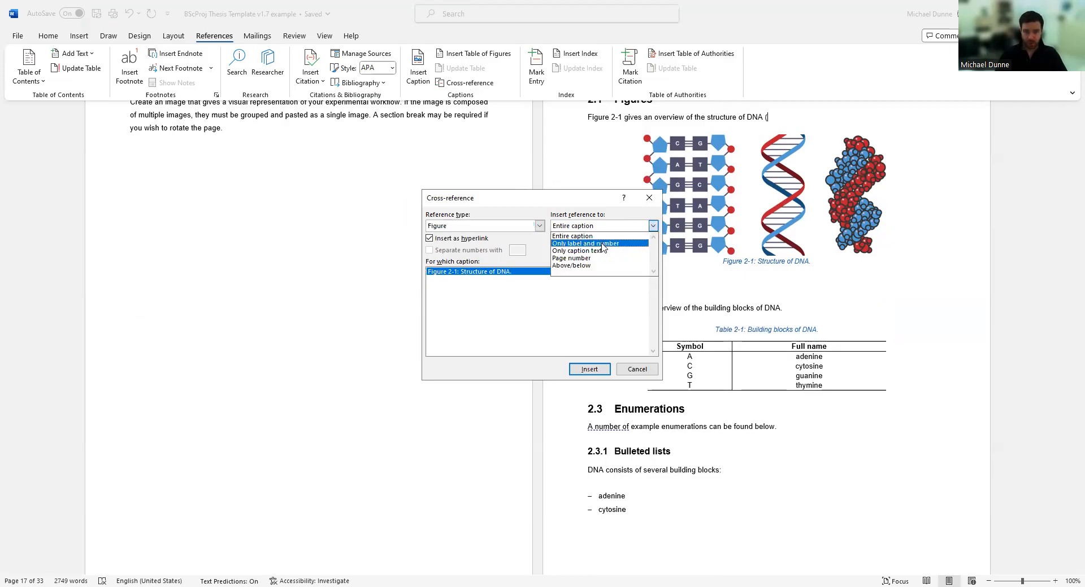
pyautogui.click(602, 245)
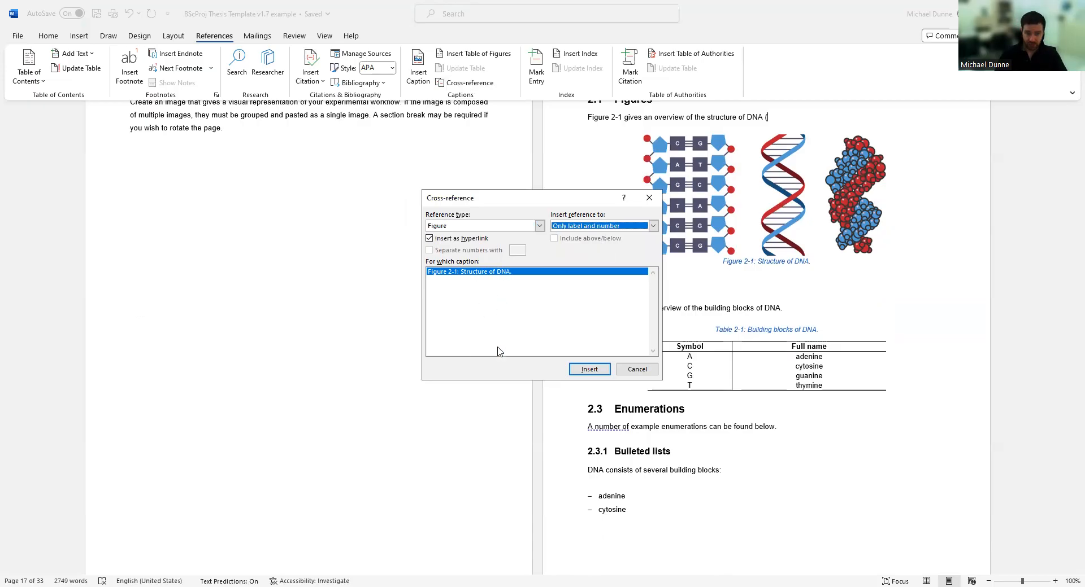
pyautogui.click(483, 273)
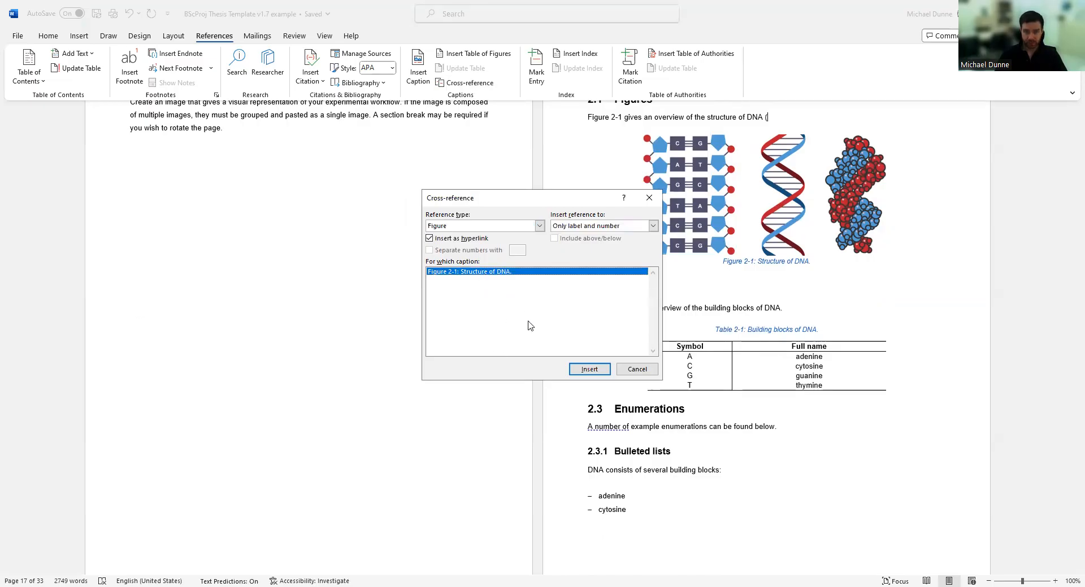
pyautogui.click(589, 369)
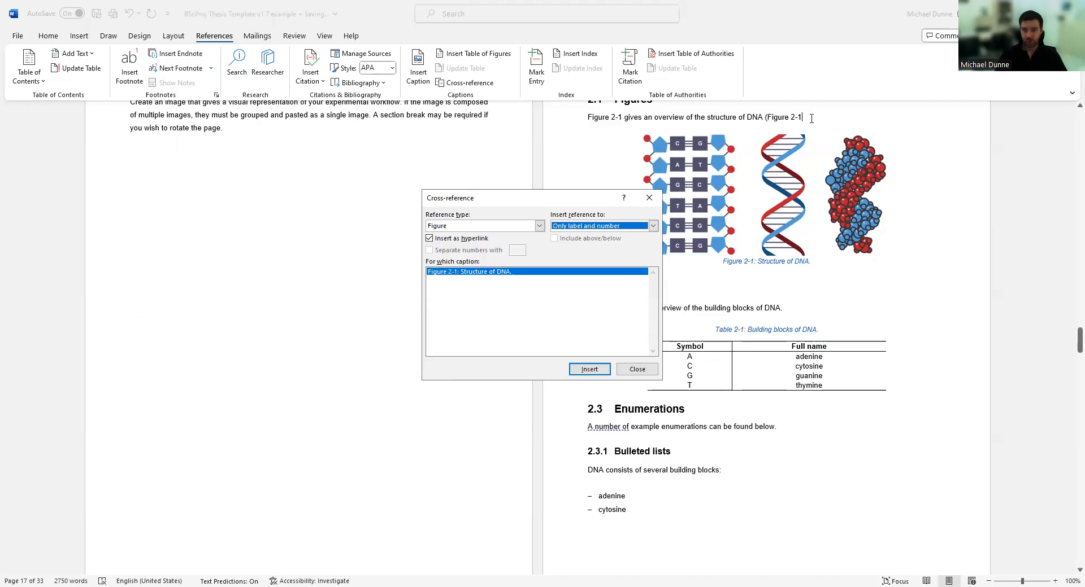
pyautogui.click(637, 369)
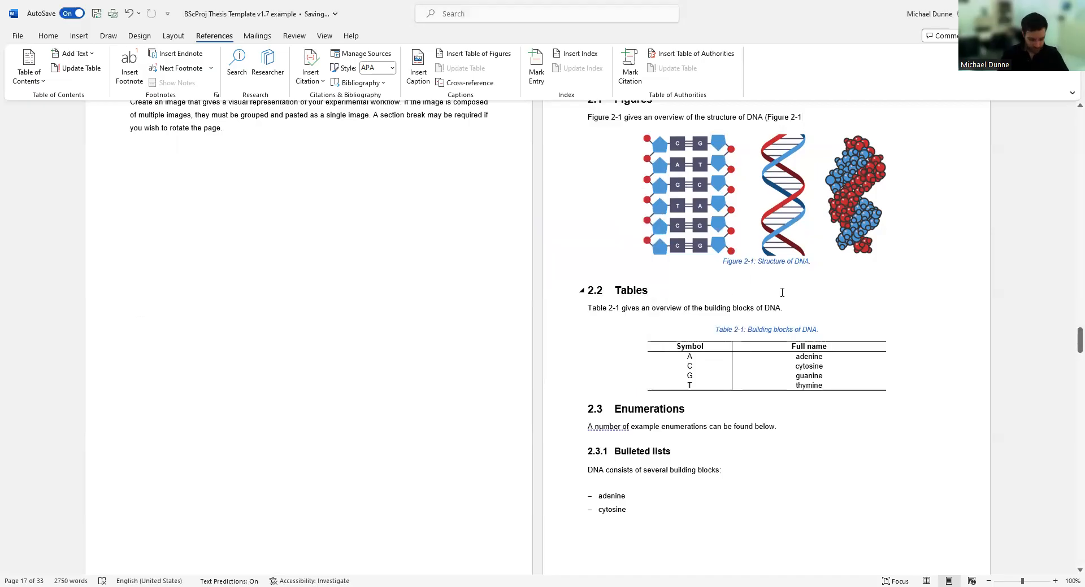
pyautogui.write(').')
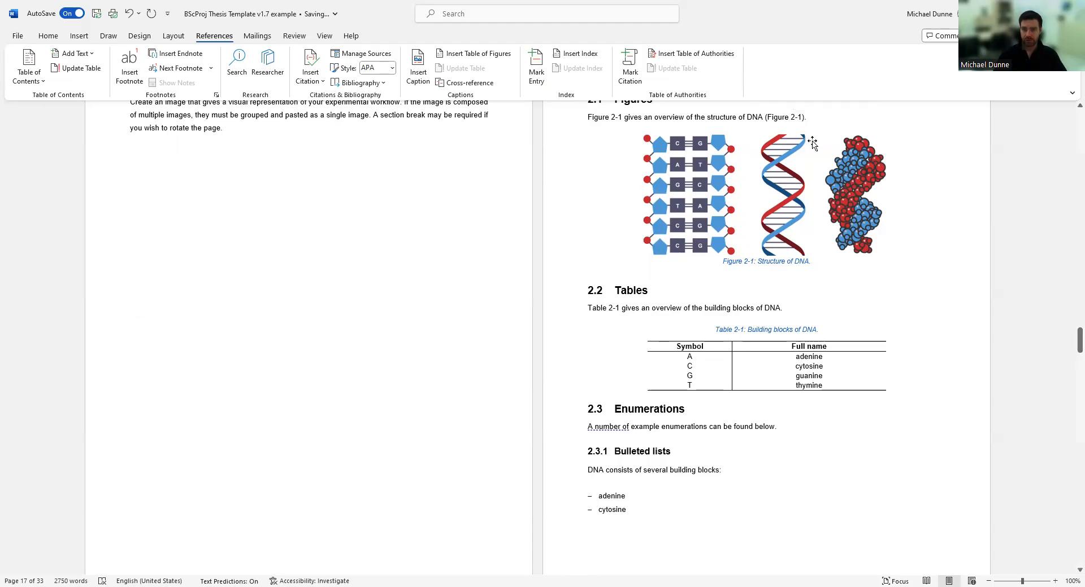
# Remove the trailing full stop and delete the (Figure 2-1) cross-reference field.
pyautogui.scroll(1, 812, 144)
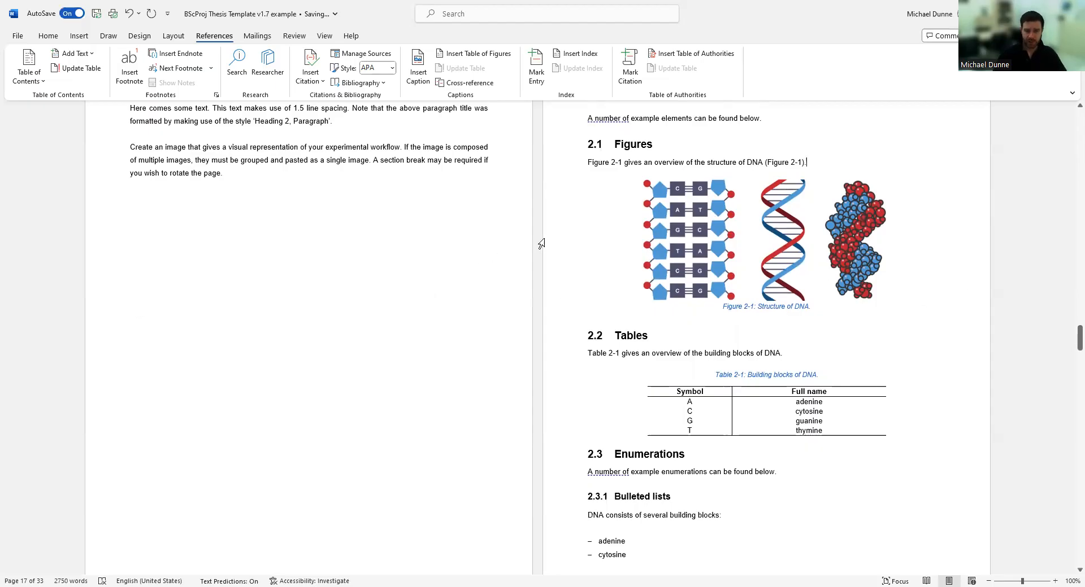
pyautogui.scroll(10, 411, 294)
pyautogui.scroll(10, 415, 286)
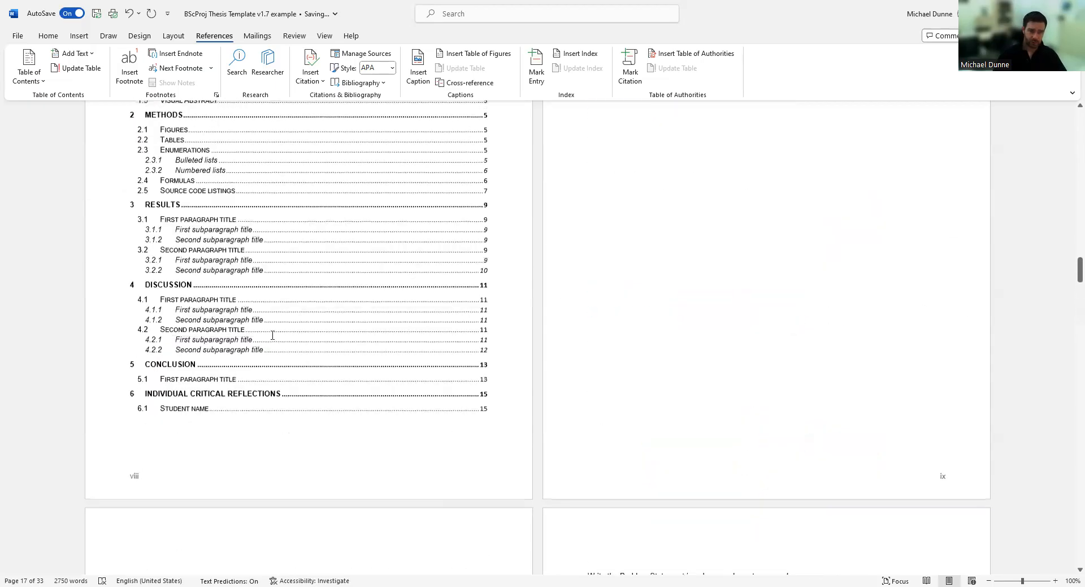
pyautogui.scroll(-15, 185, 231)
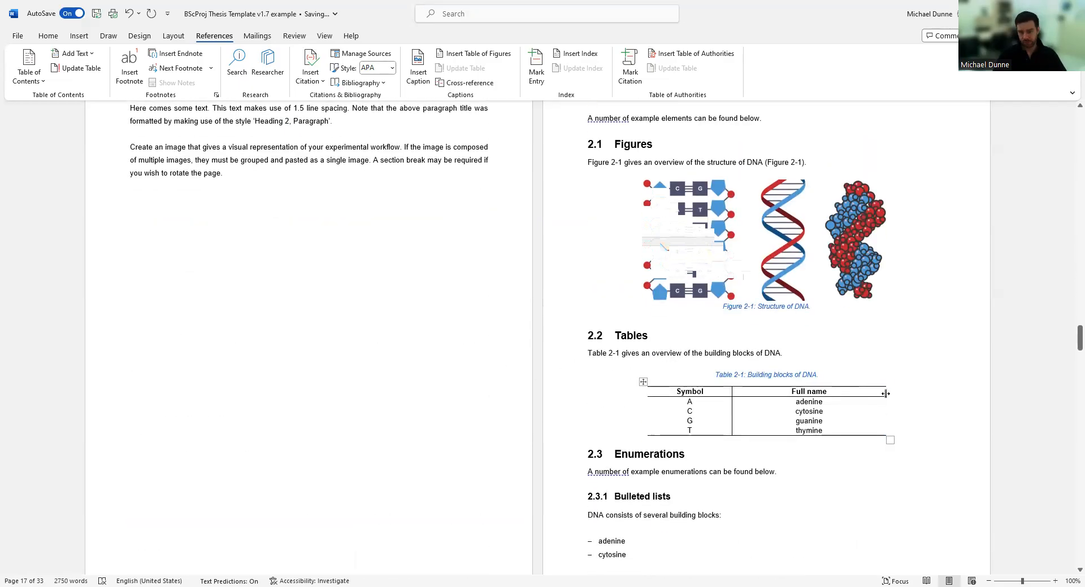
pyautogui.click(808, 164)
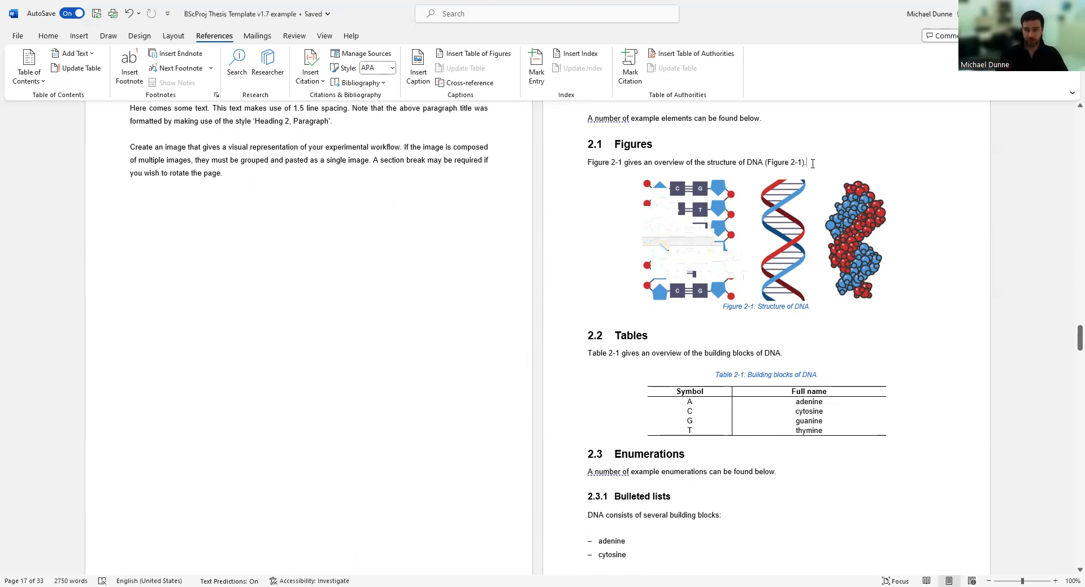
pyautogui.press('BackSpace')
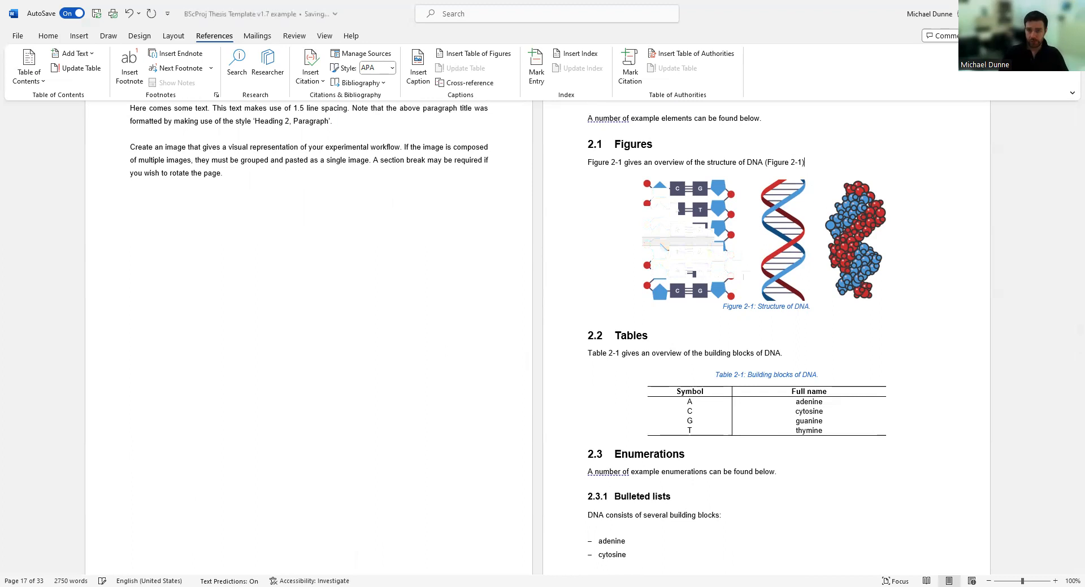
pyautogui.click(758, 308)
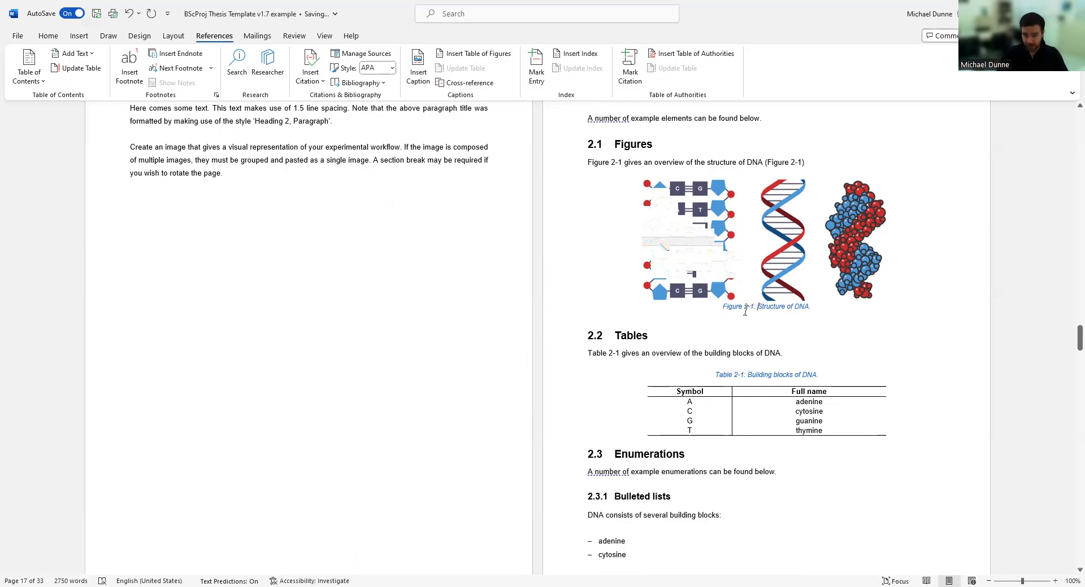
pyautogui.doubleClick(798, 162)
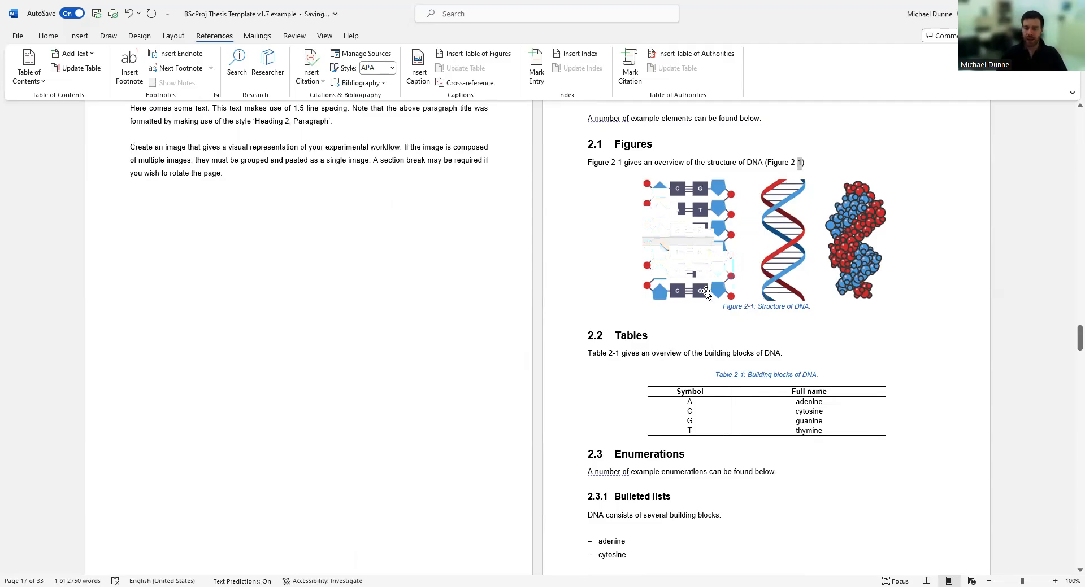
pyautogui.click(790, 161)
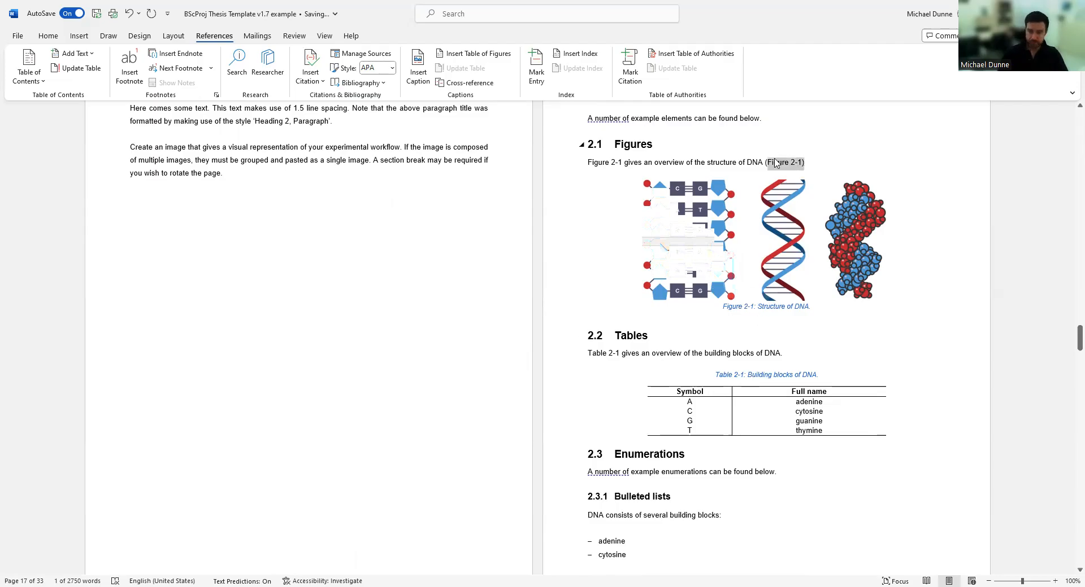
pyautogui.press('BackSpace')
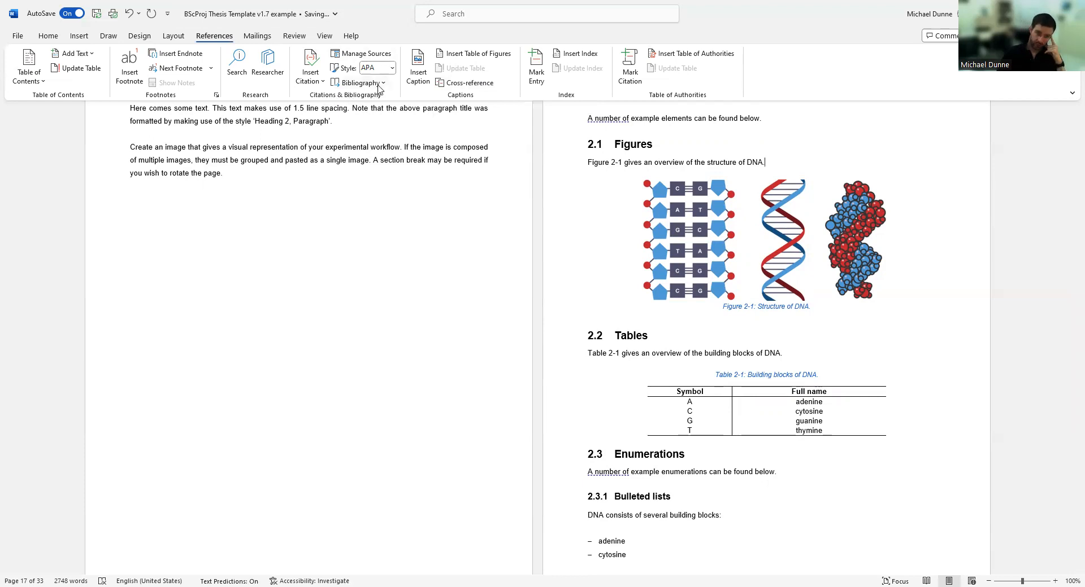
pyautogui.click(392, 69)
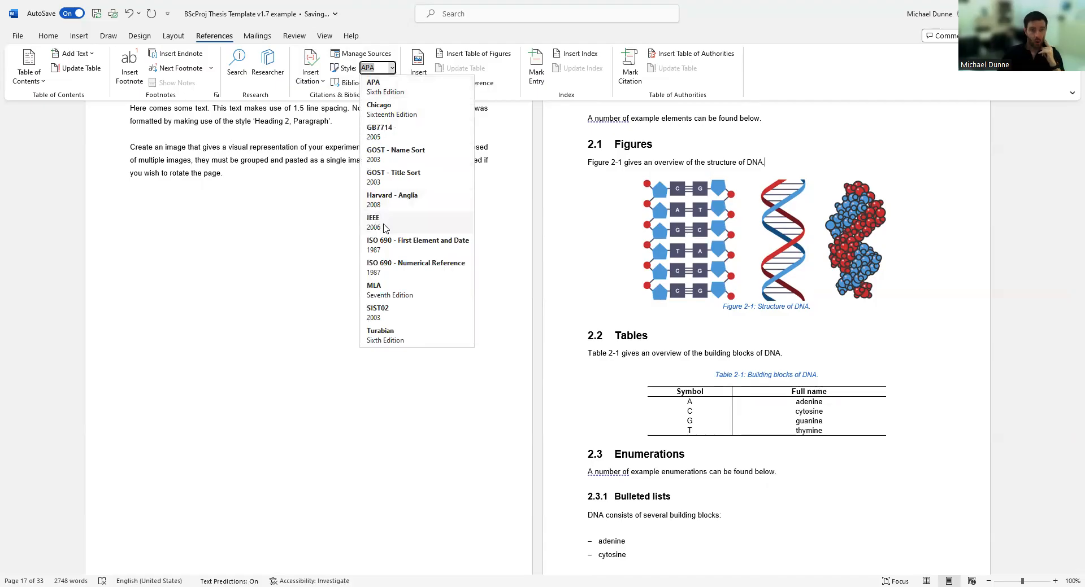
pyautogui.click(309, 94)
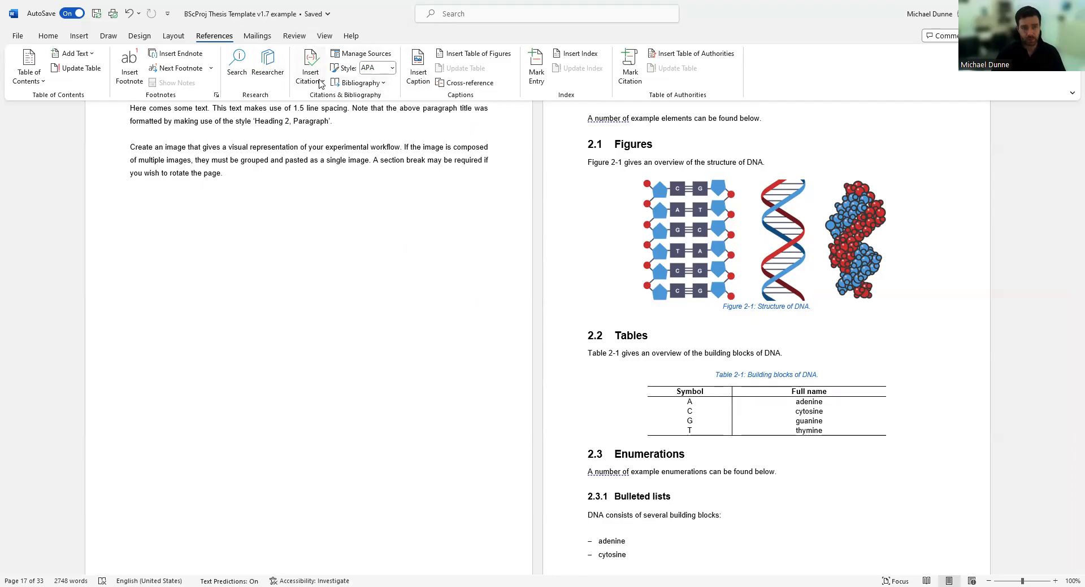
pyautogui.click(320, 84)
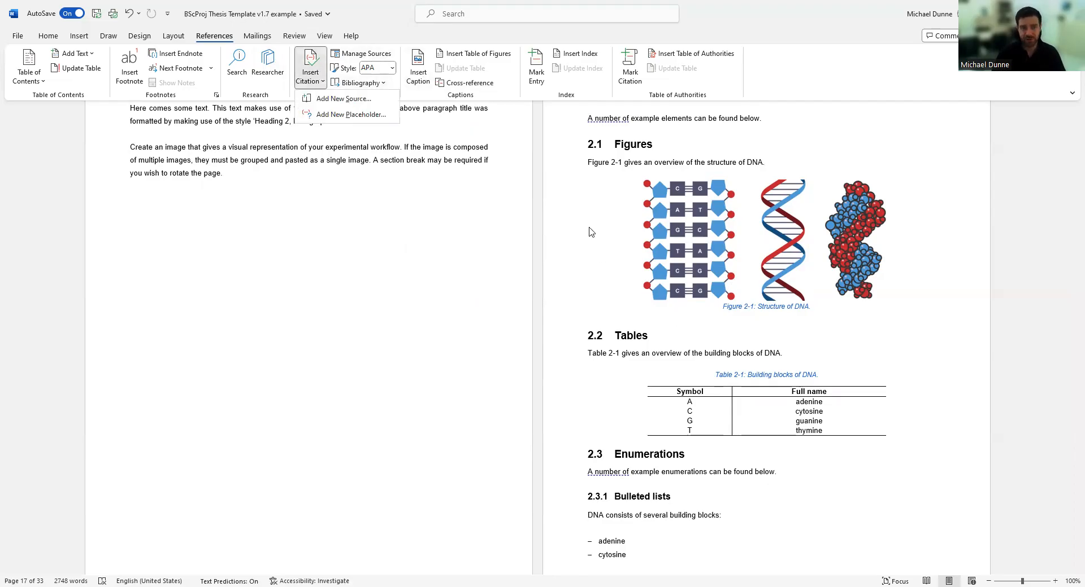
pyautogui.click(367, 239)
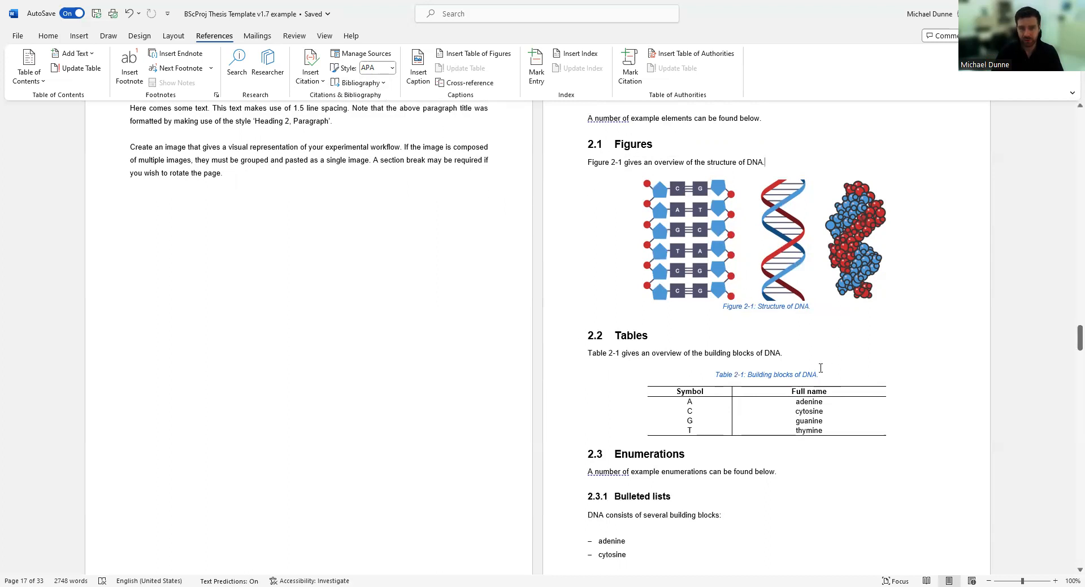
# On the Home tab, expand and close the Styles gallery, then show the Multilevel List library.
pyautogui.scroll(-8, 803, 288)
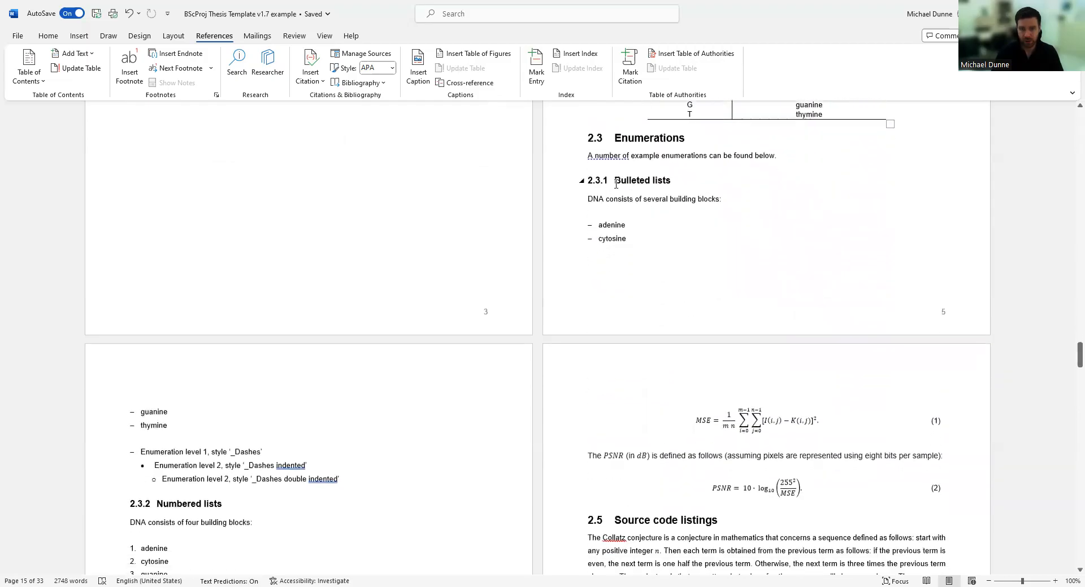
pyautogui.scroll(-3, 188, 355)
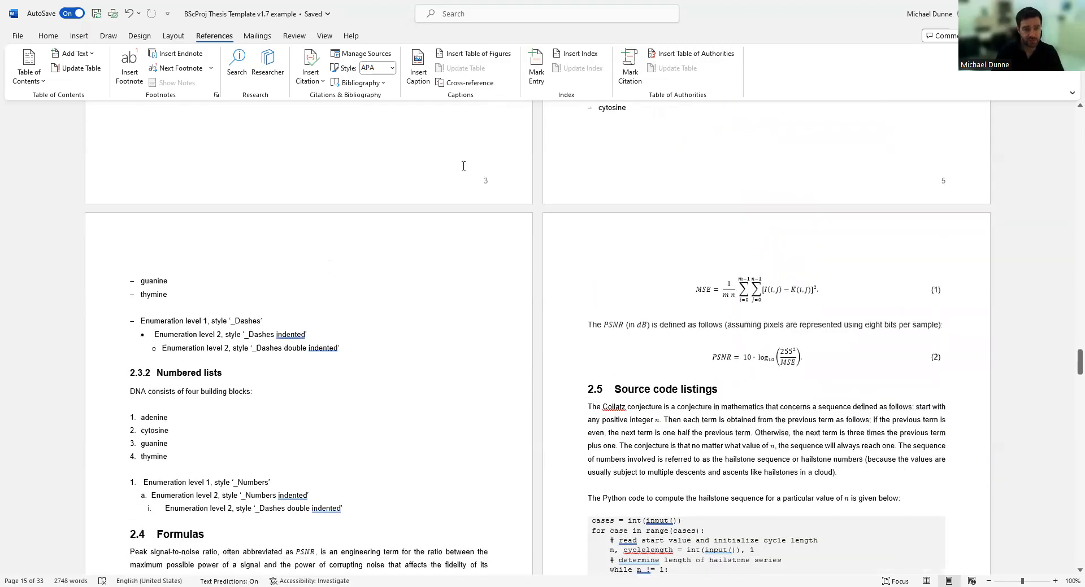
pyautogui.click(48, 36)
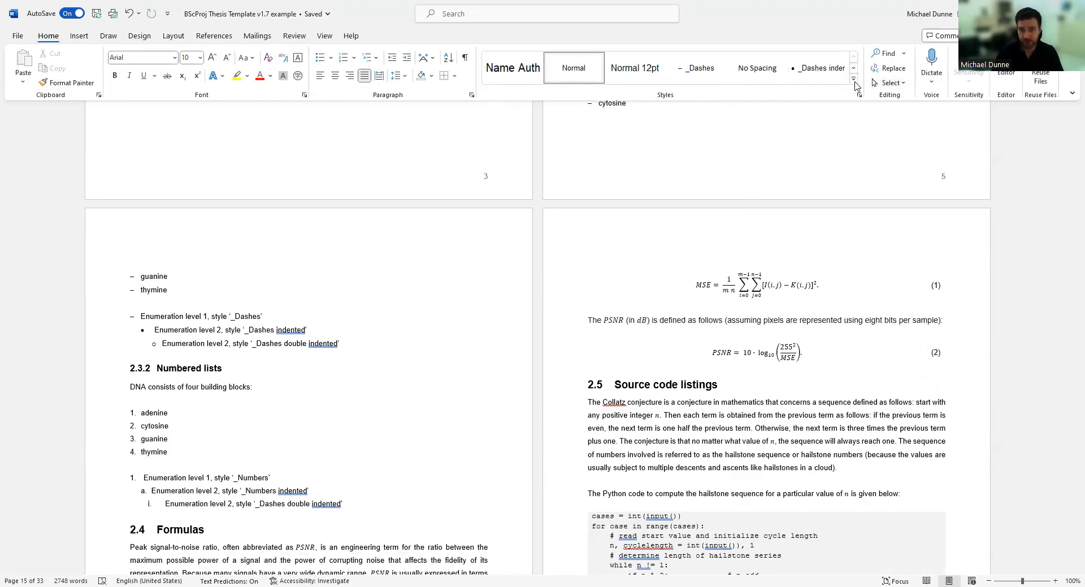
pyautogui.click(855, 83)
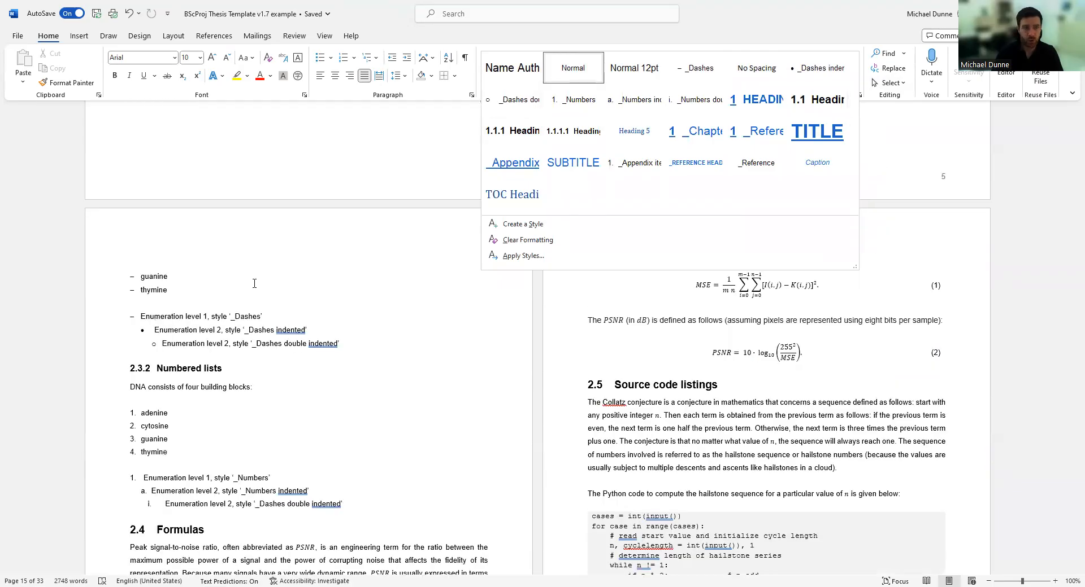
pyautogui.click(378, 50)
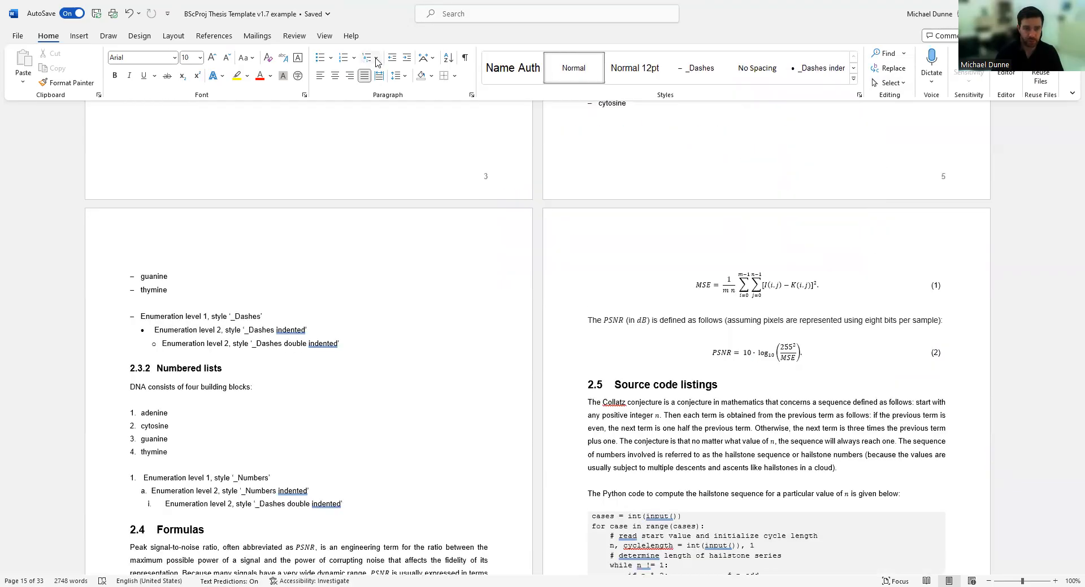
pyautogui.click(376, 59)
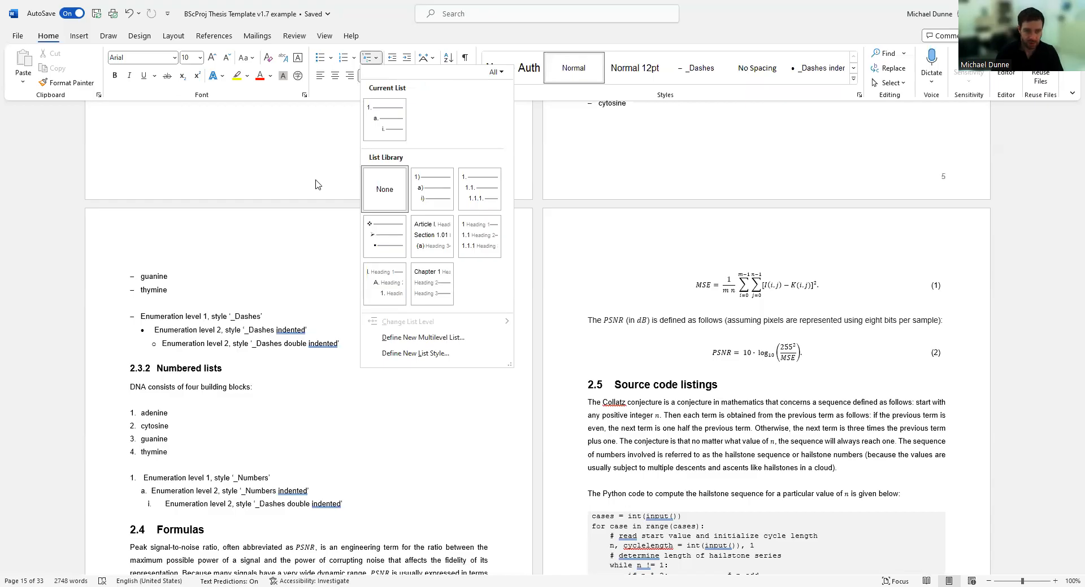
# Close the list menu and select the Python hailstone-sequence code table in section 2.5.
pyautogui.click(296, 296)
pyautogui.scroll(-5, 324, 349)
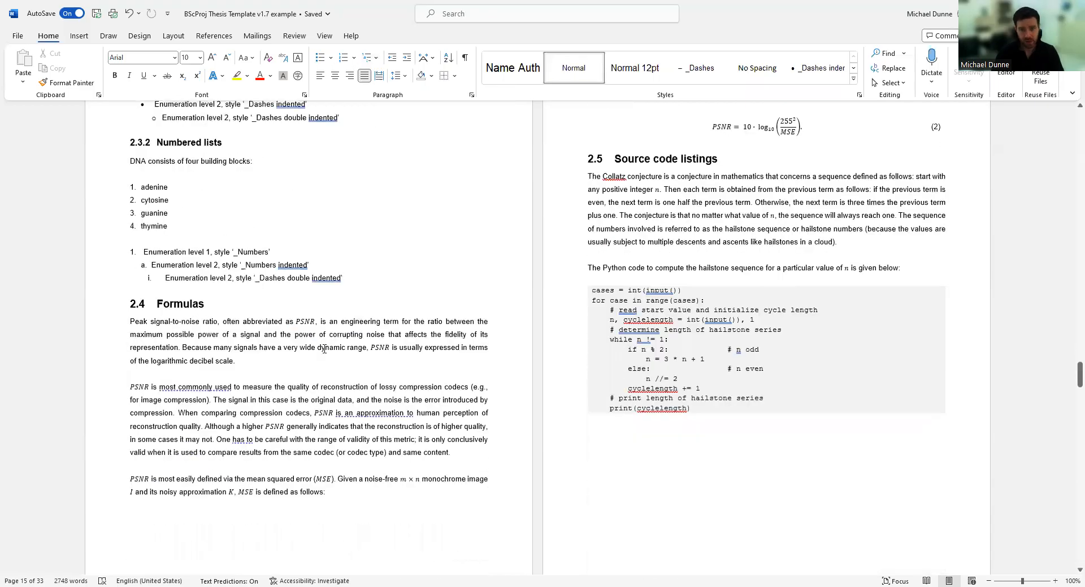
pyautogui.scroll(-5, 324, 335)
pyautogui.scroll(6, 723, 337)
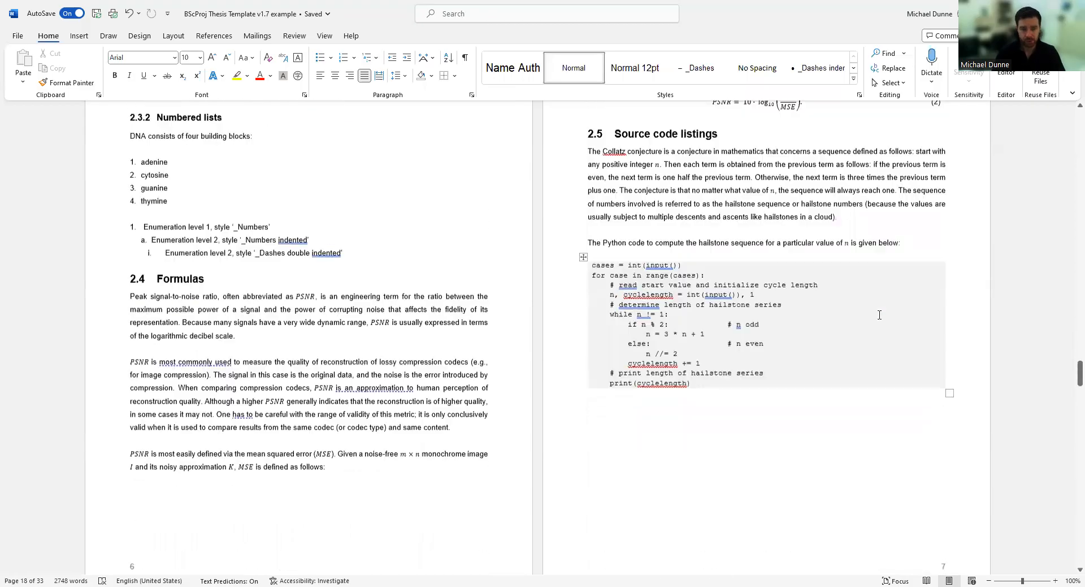
pyautogui.scroll(-1, 724, 337)
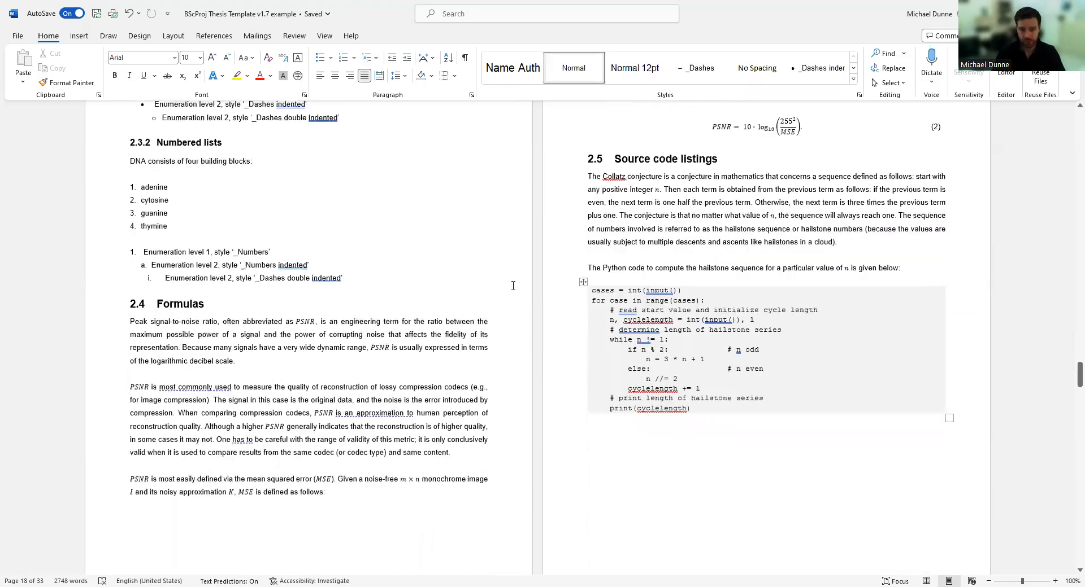
pyautogui.click(583, 282)
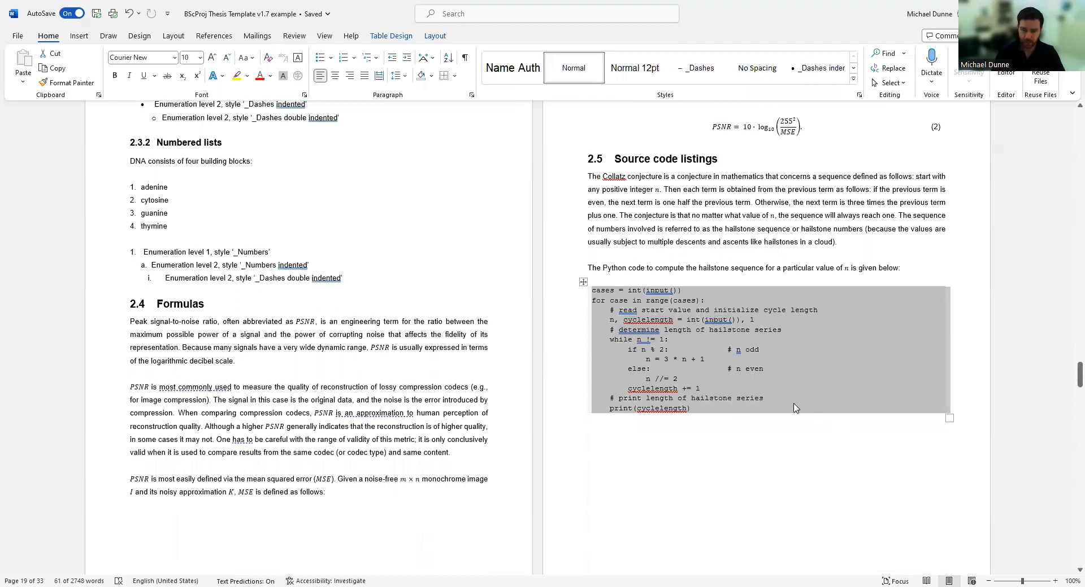
pyautogui.scroll(1, 791, 407)
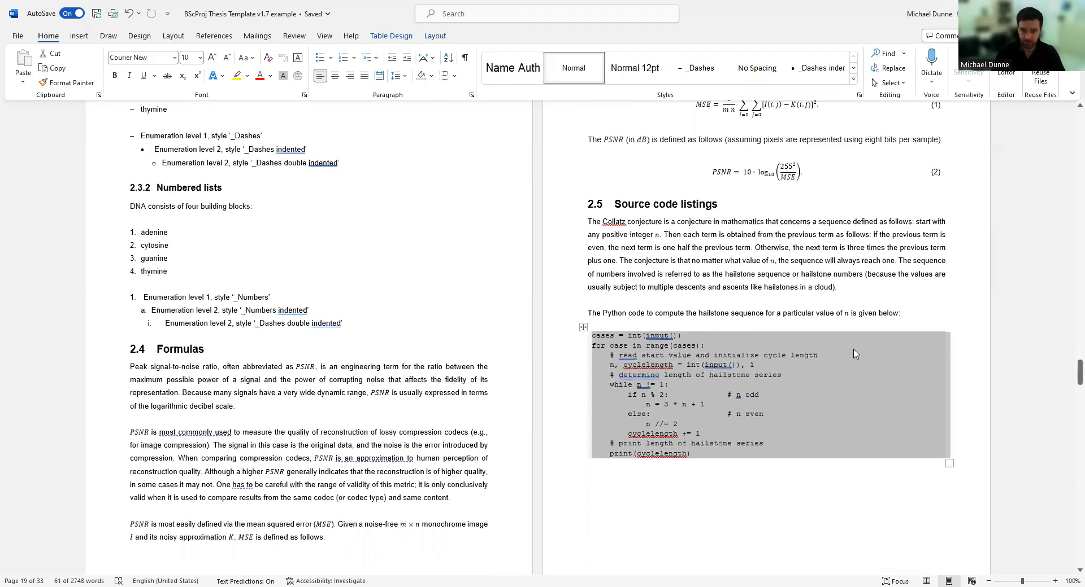
pyautogui.scroll(1, 712, 296)
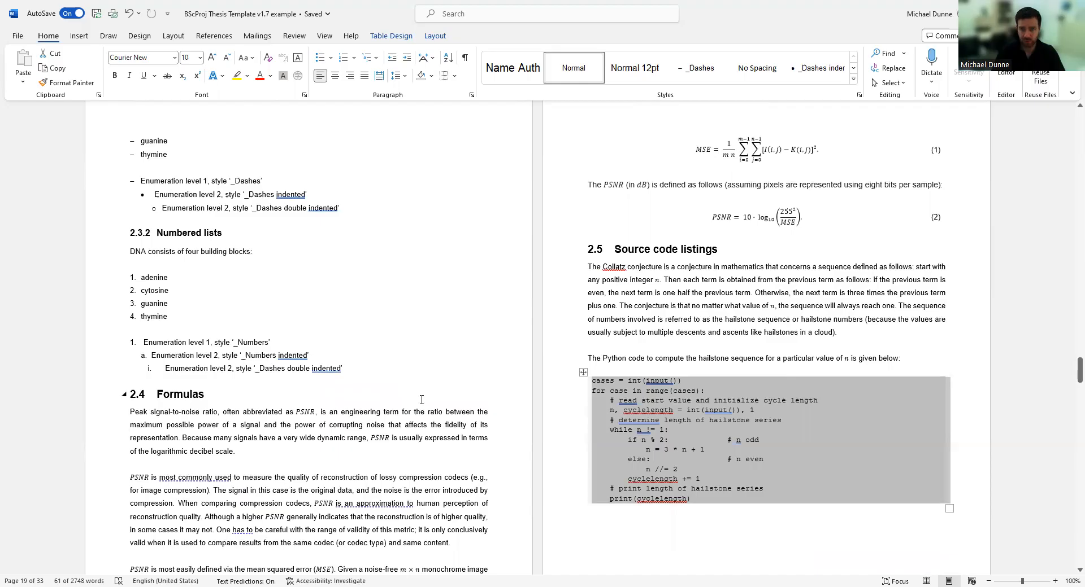
pyautogui.scroll(-2, 421, 400)
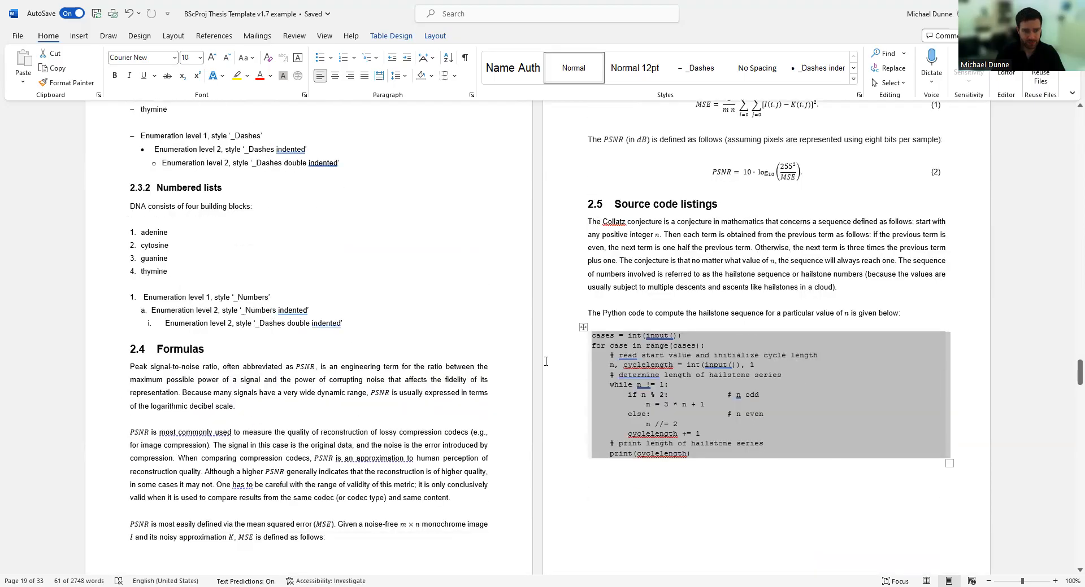
pyautogui.scroll(4, 649, 362)
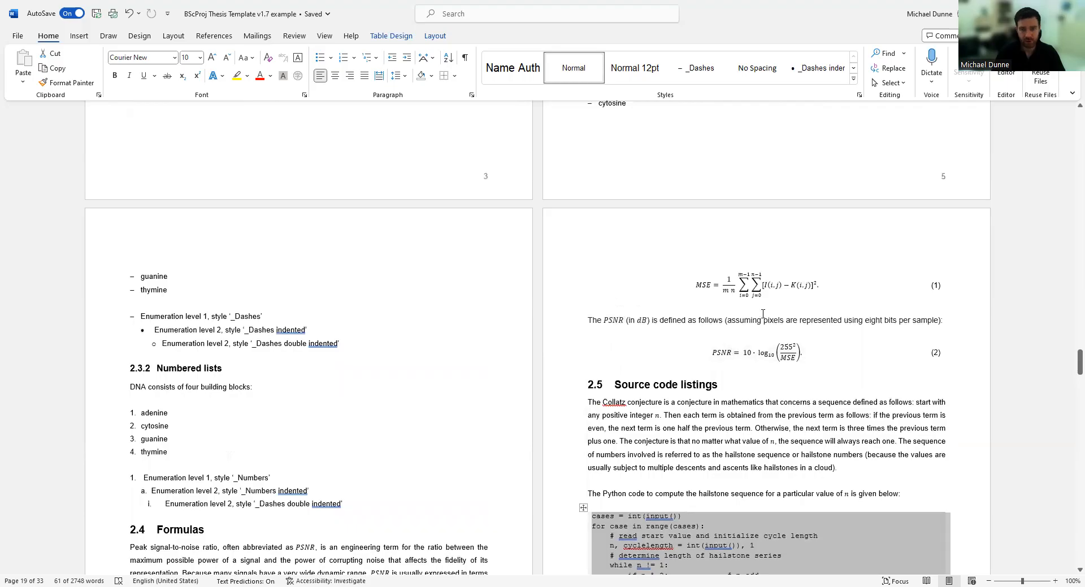
# Select the MSE equation (1) table and apply All Borders to it.
pyautogui.click(785, 282)
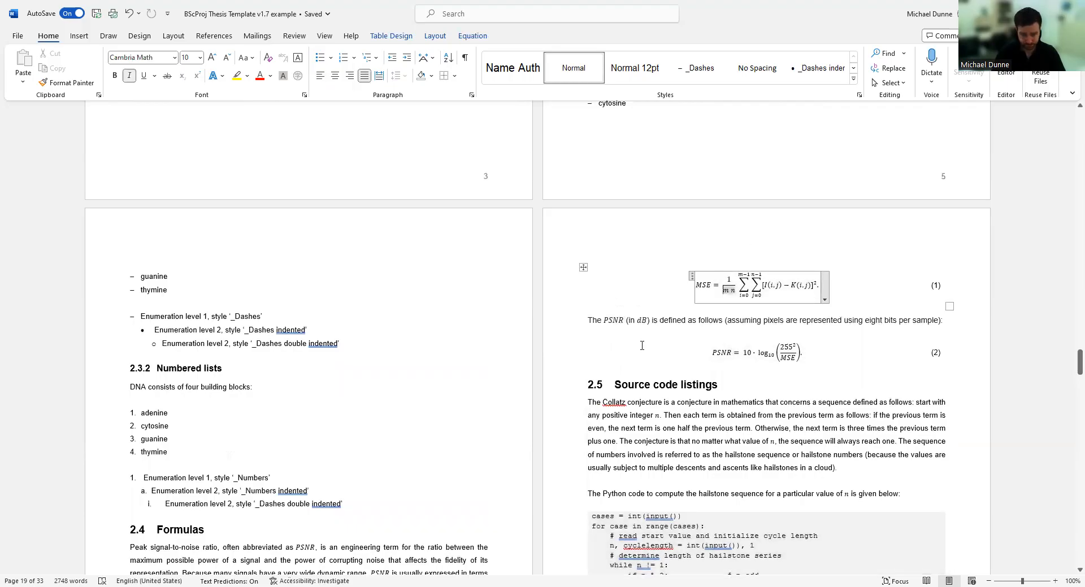
pyautogui.click(935, 285)
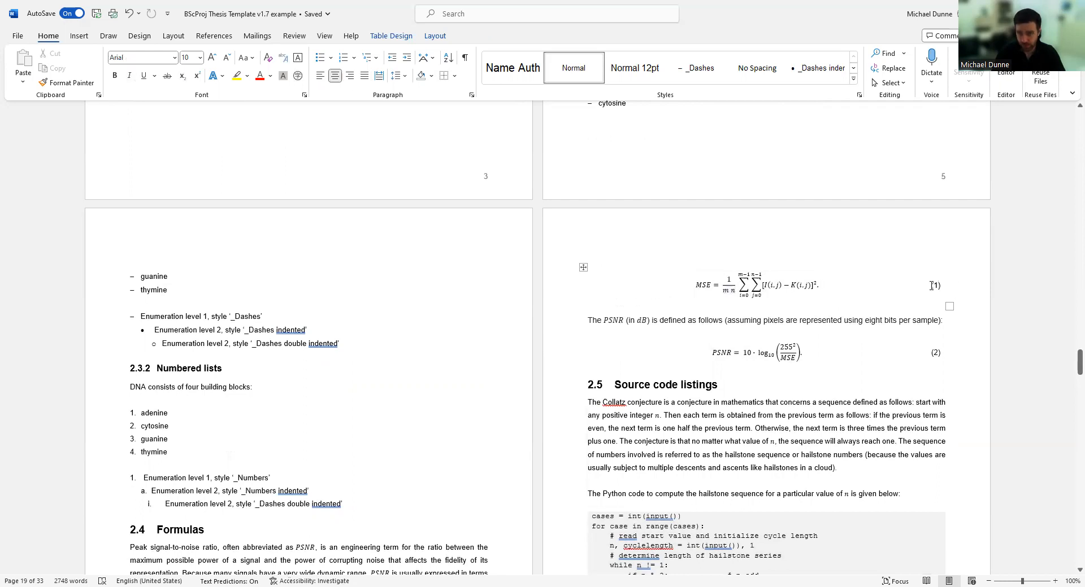
pyautogui.click(582, 268)
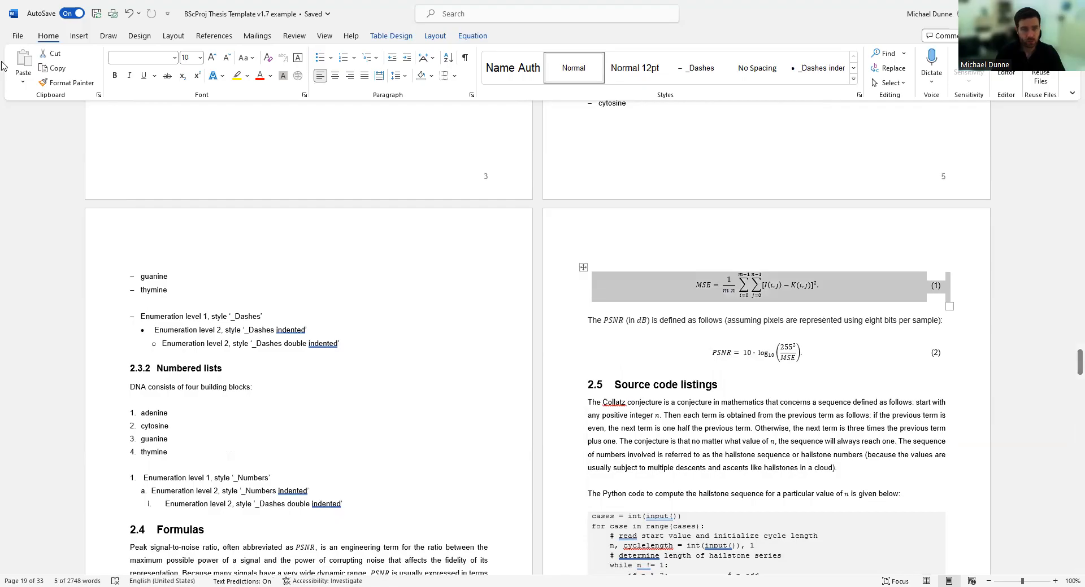
pyautogui.click(454, 76)
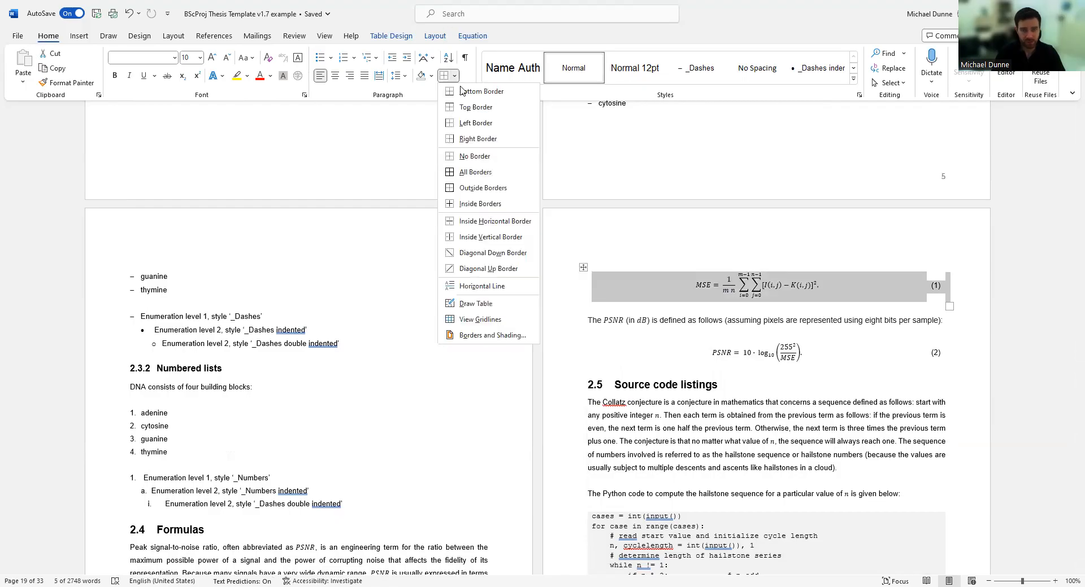
pyautogui.click(459, 173)
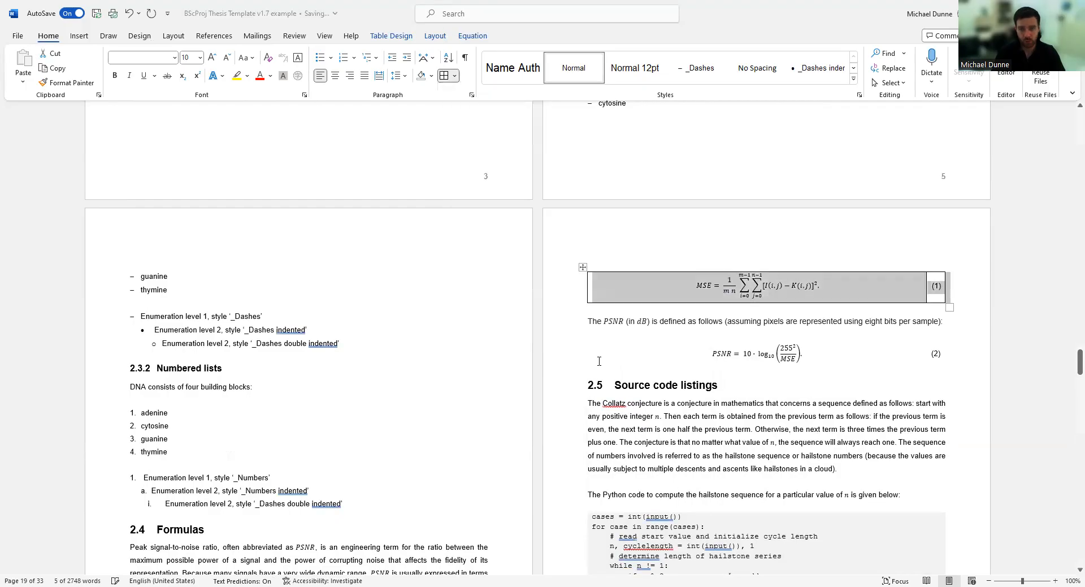
# Select the PSNR equation (2) table and apply All Borders to it too.
pyautogui.click(621, 348)
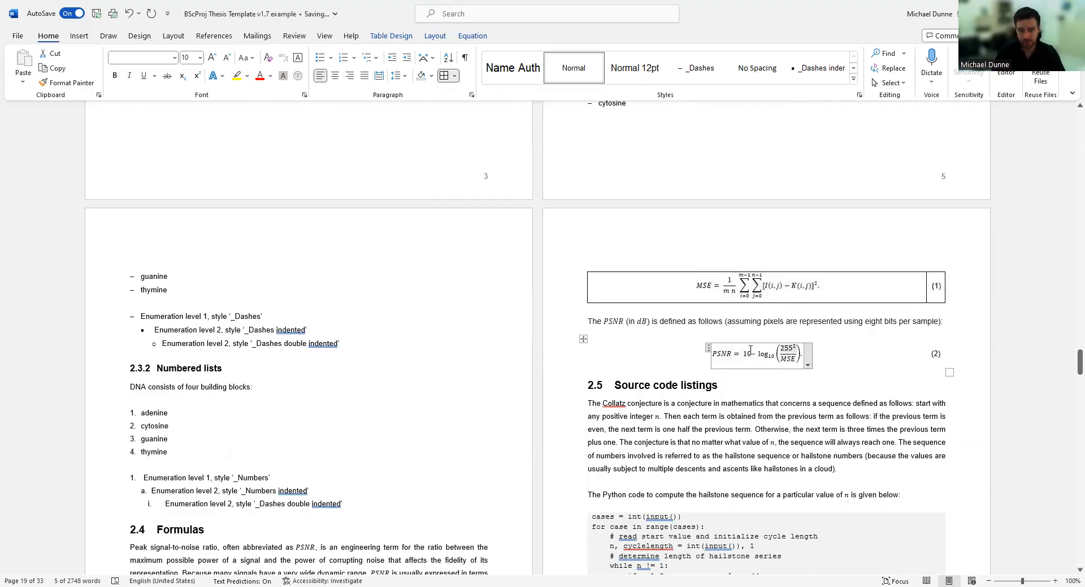
pyautogui.click(583, 339)
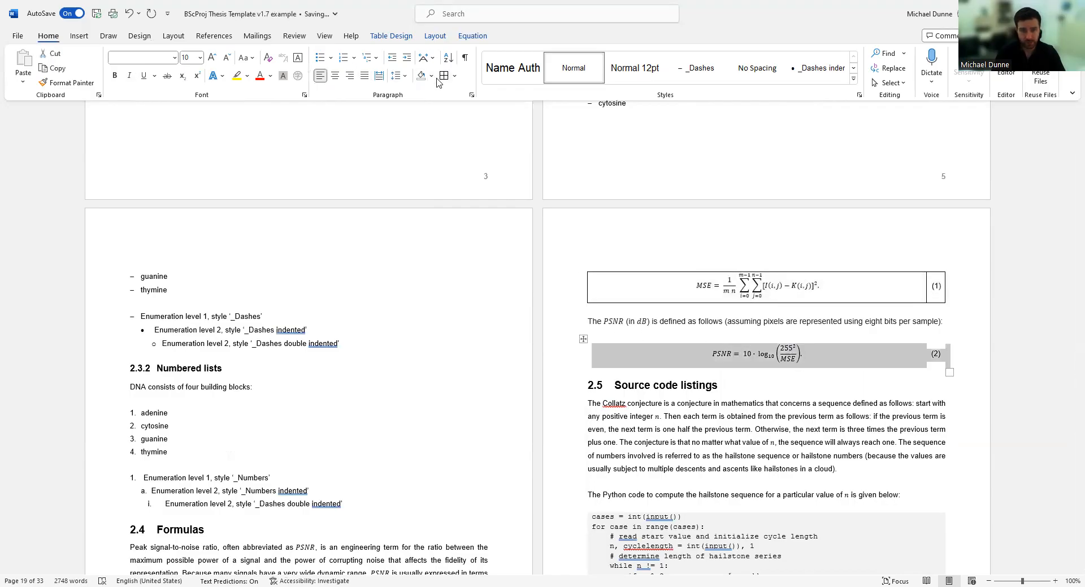
pyautogui.click(444, 76)
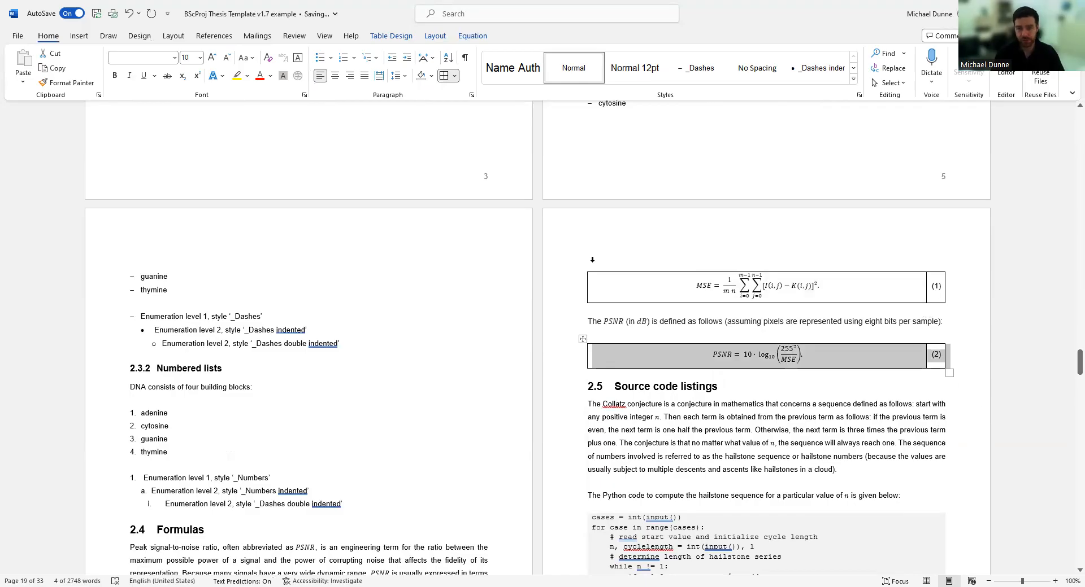
pyautogui.click(797, 295)
pyautogui.click(649, 284)
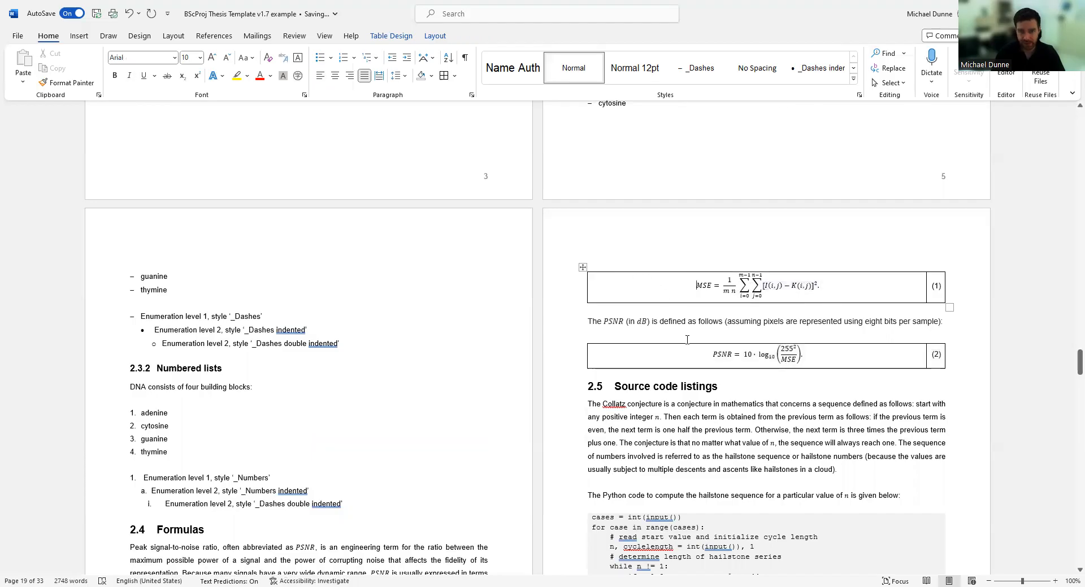
pyautogui.click(72, 38)
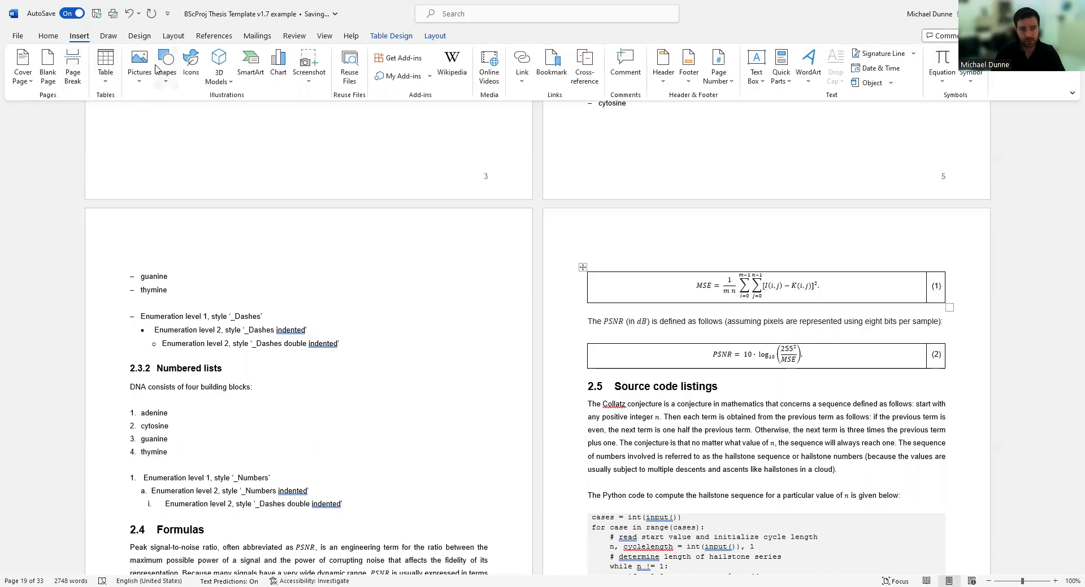
pyautogui.click(947, 84)
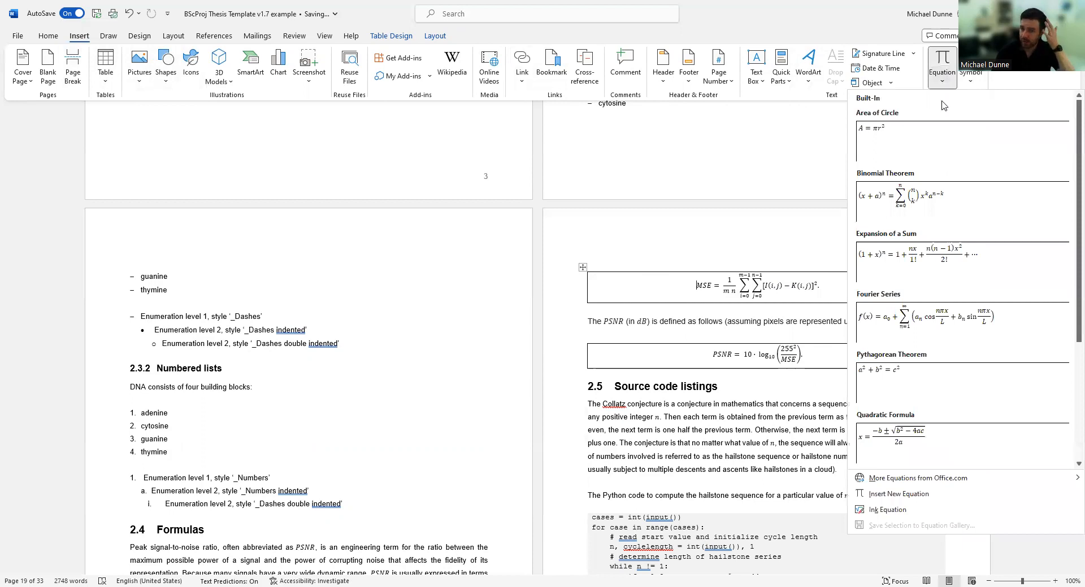
pyautogui.click(822, 220)
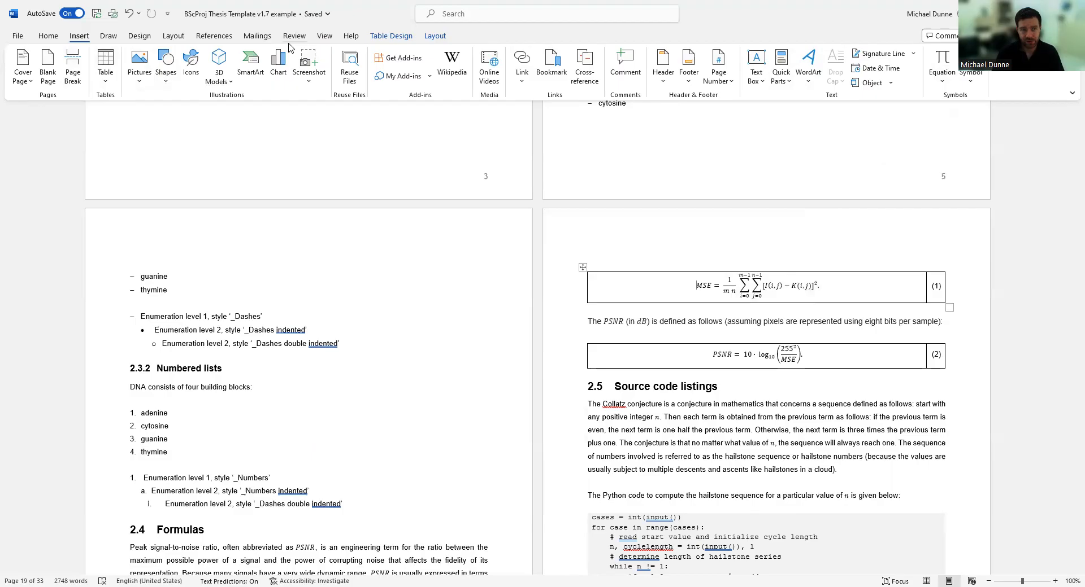
pyautogui.click(214, 36)
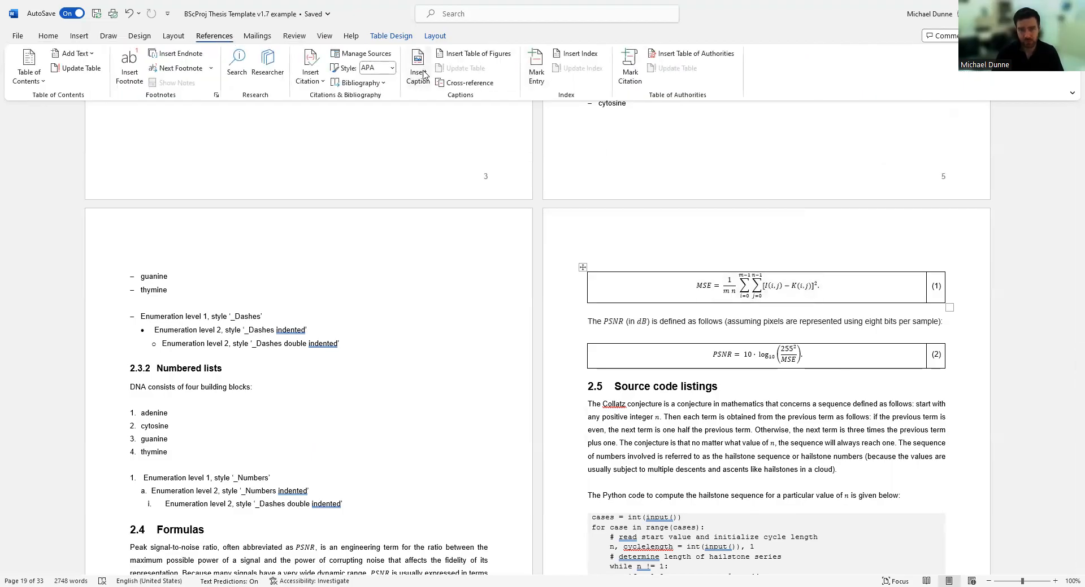
pyautogui.click(764, 286)
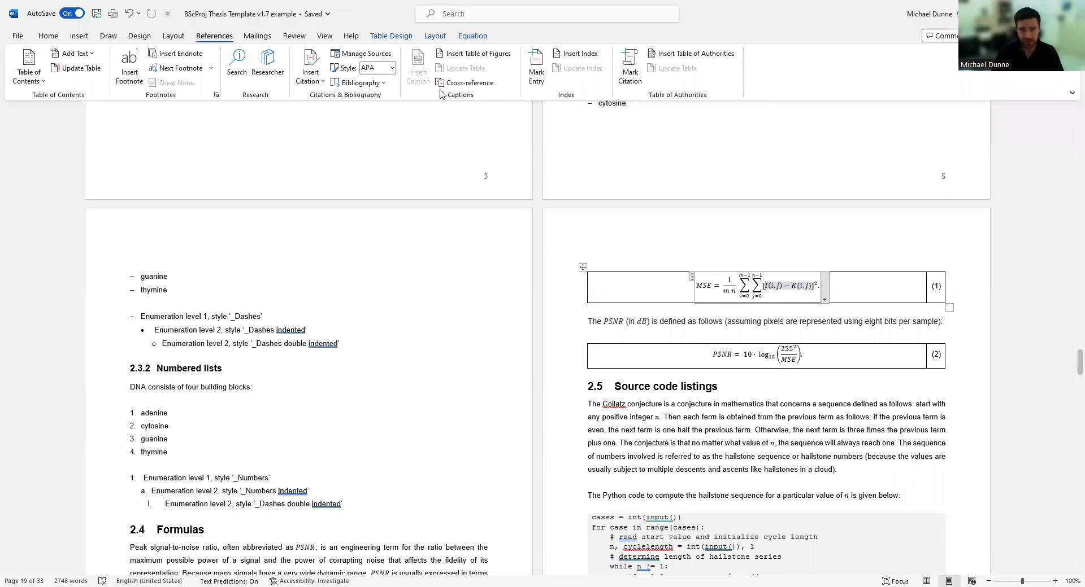
pyautogui.click(683, 282)
pyautogui.click(417, 82)
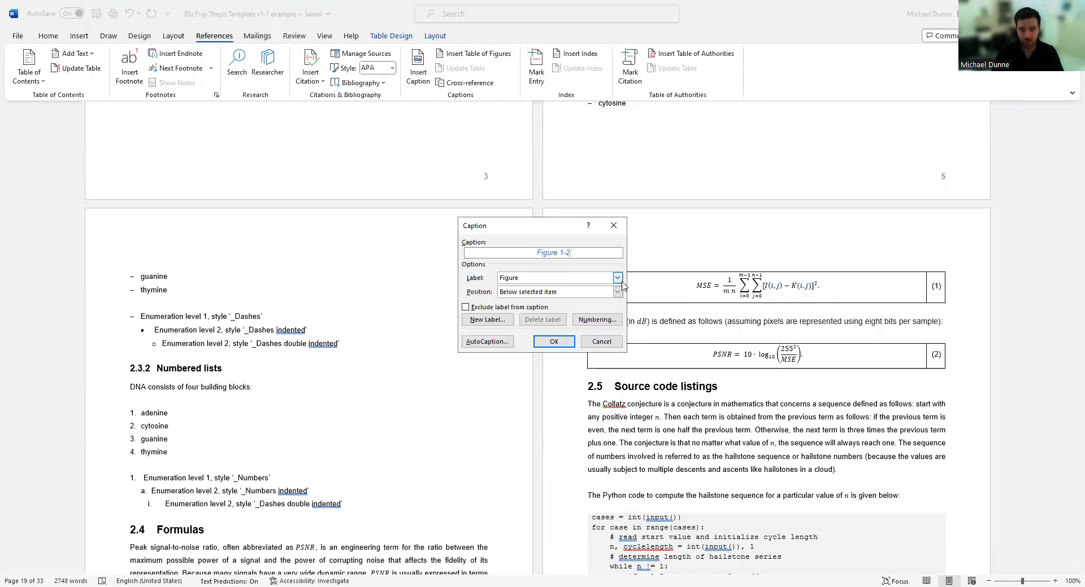
pyautogui.click(617, 278)
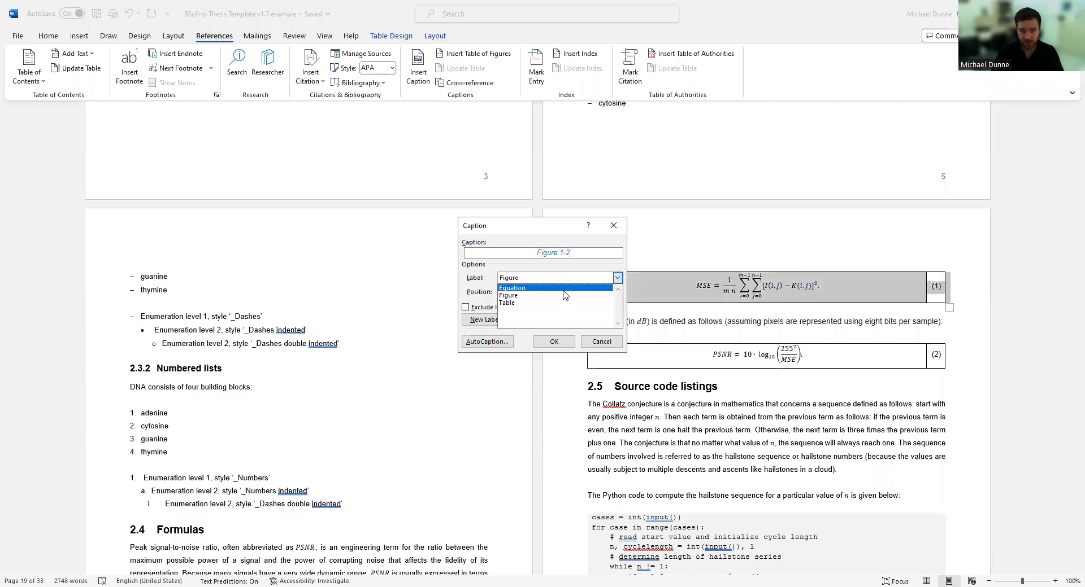
pyautogui.click(601, 342)
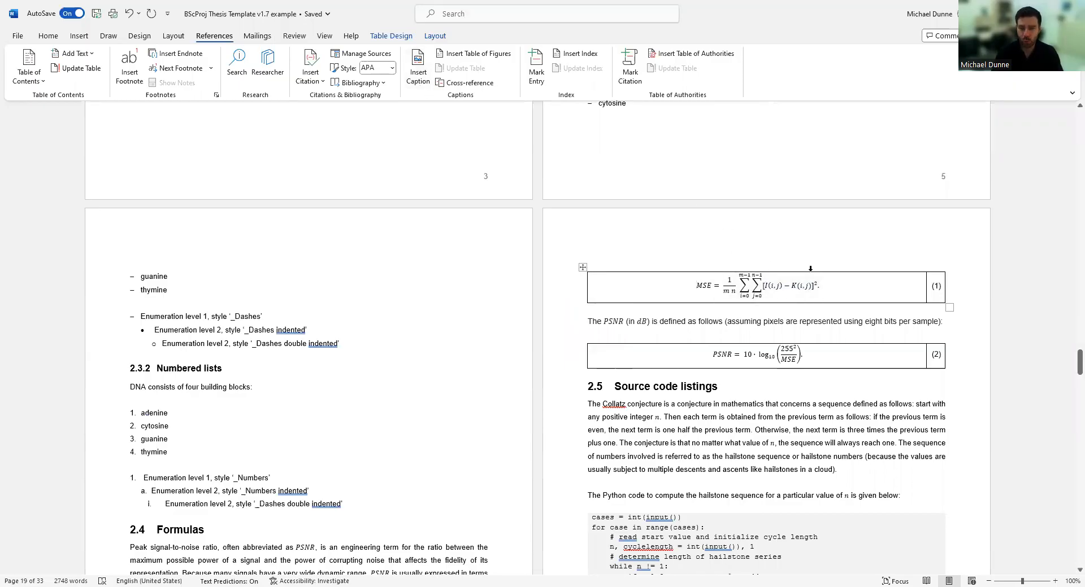
# Select equation number (1) in the MSE table, then click into the PSNR equation.
pyautogui.click(933, 288)
pyautogui.doubleClick(932, 288)
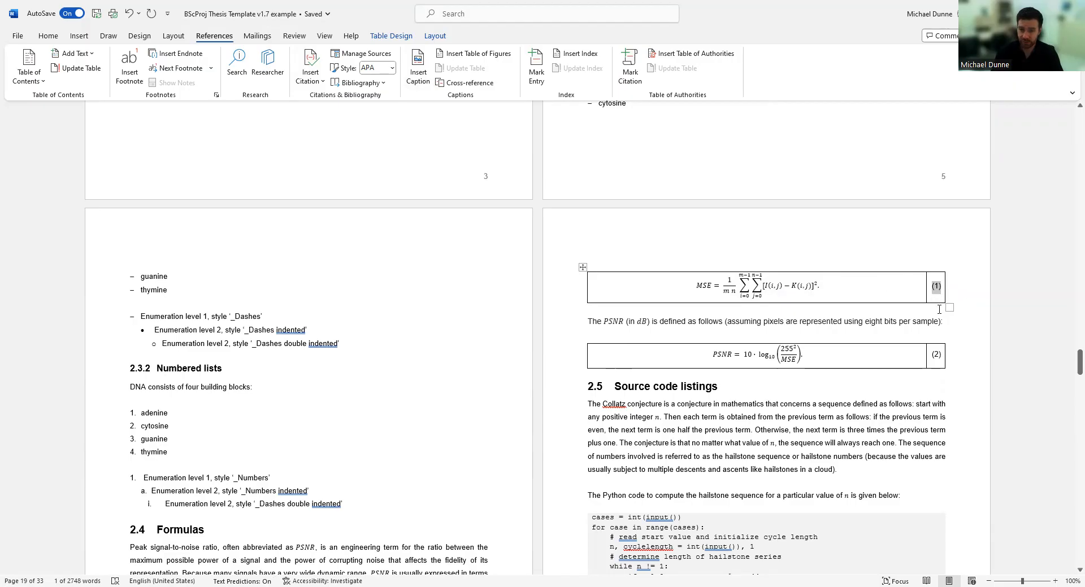
pyautogui.click(689, 409)
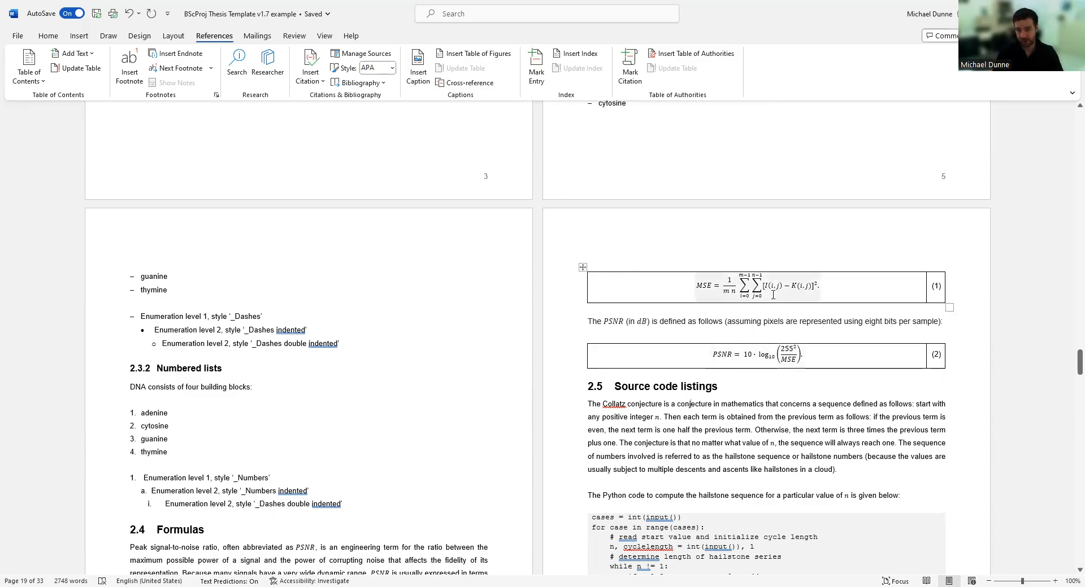
pyautogui.doubleClick(939, 285)
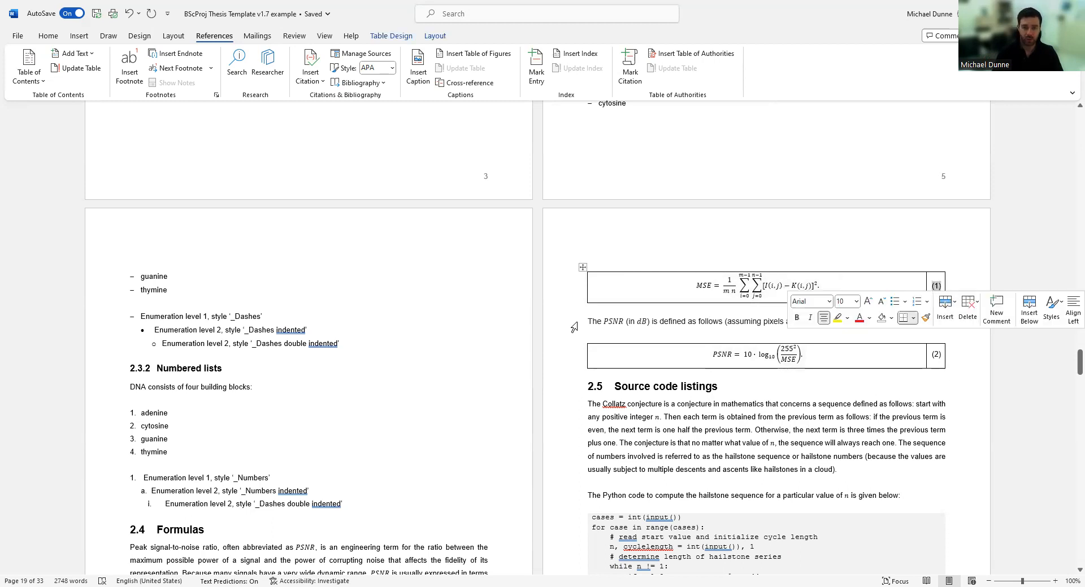
pyautogui.click(589, 339)
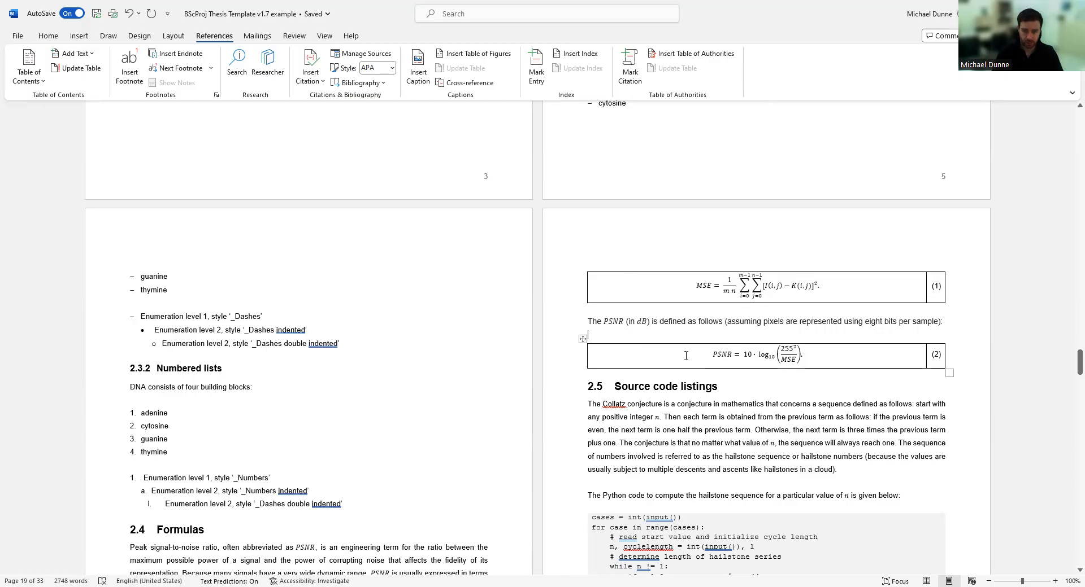
pyautogui.click(764, 358)
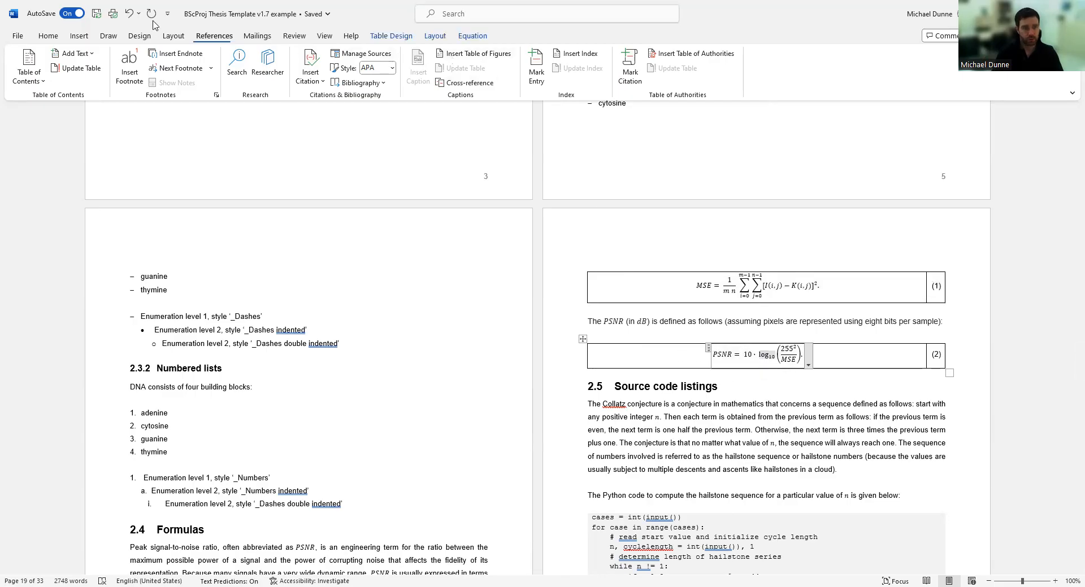
pyautogui.click(79, 35)
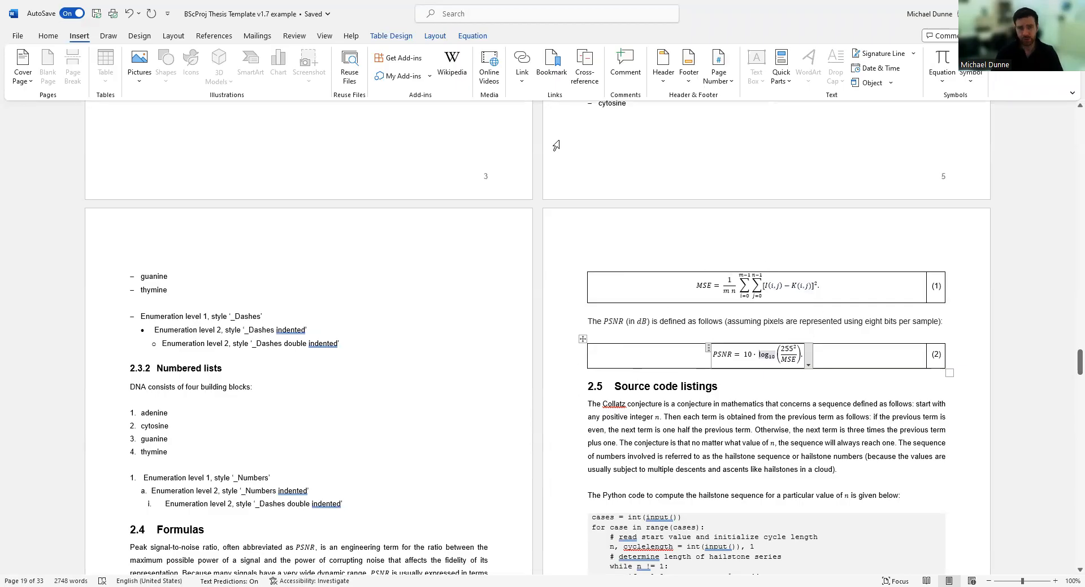
# Undo the All Borders formatting on the PSNR and MSE equation tables so both are borderless.
pyautogui.doubleClick(941, 356)
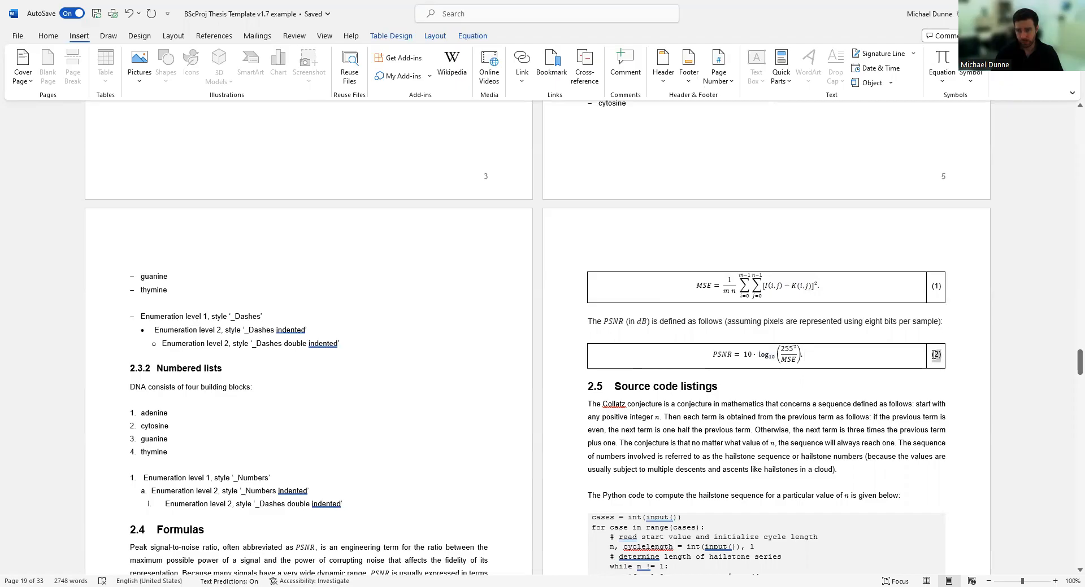
pyautogui.click(583, 339)
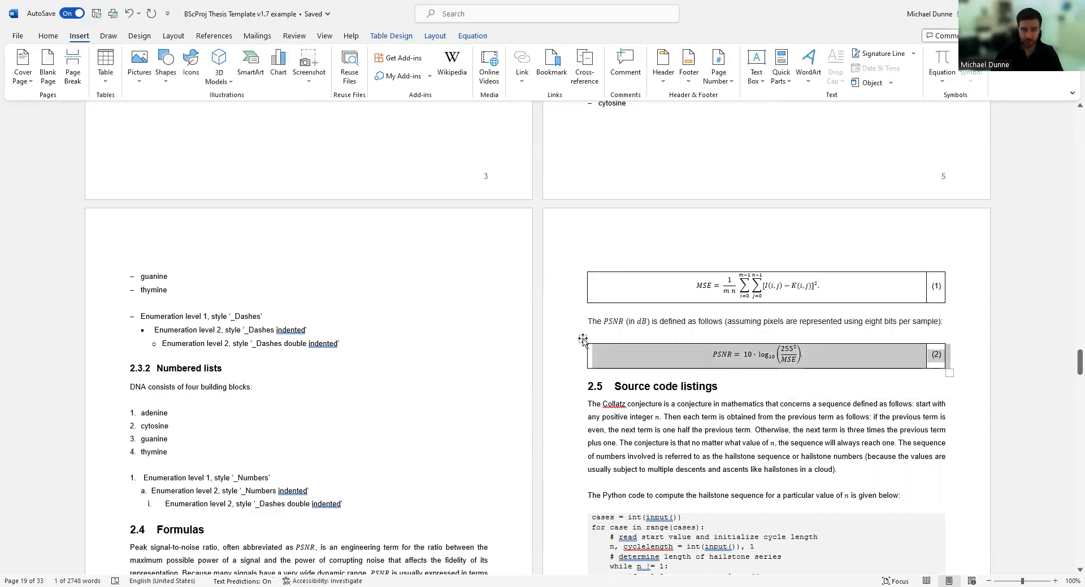
pyautogui.click(48, 35)
pyautogui.click(129, 14)
pyautogui.click(129, 14)
pyautogui.click(614, 374)
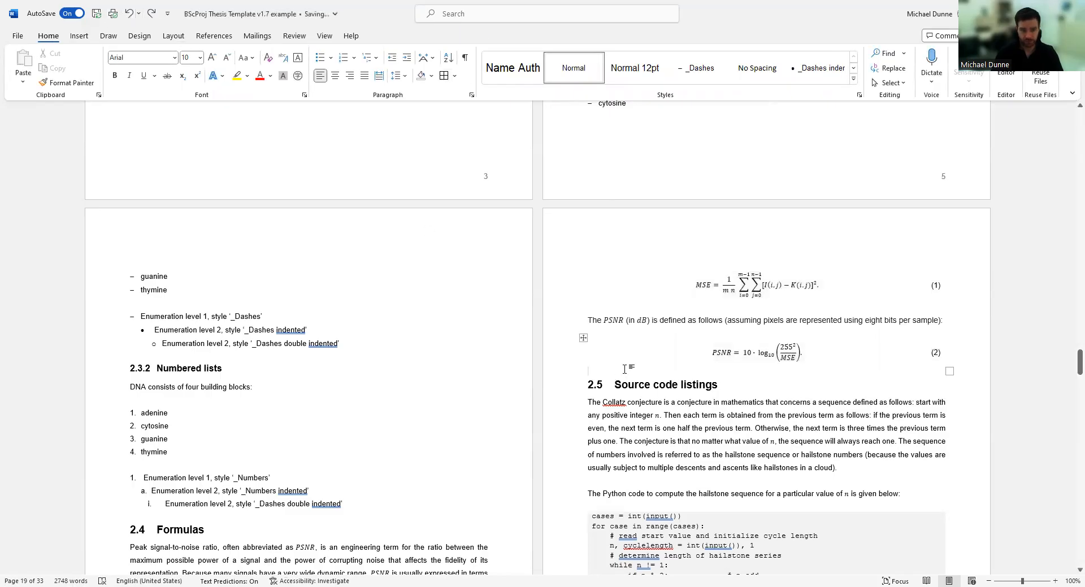
# Scroll up through the Methods sections to the Visual Abstract, then down to Chapter 3 Results.
pyautogui.scroll(-3, 629, 370)
pyautogui.scroll(-3, 530, 461)
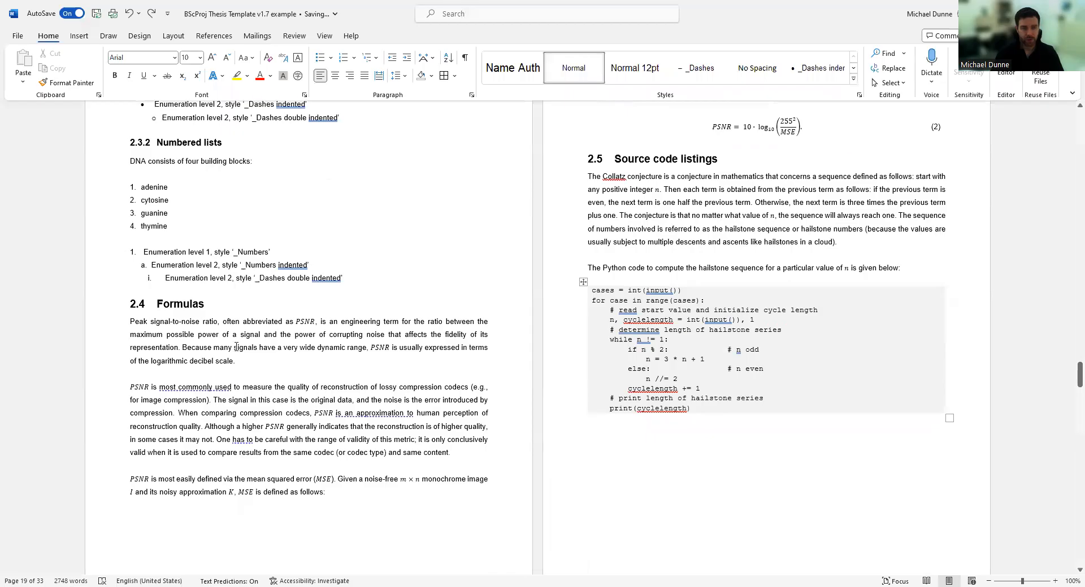
pyautogui.scroll(10, 599, 306)
pyautogui.scroll(10, 599, 306)
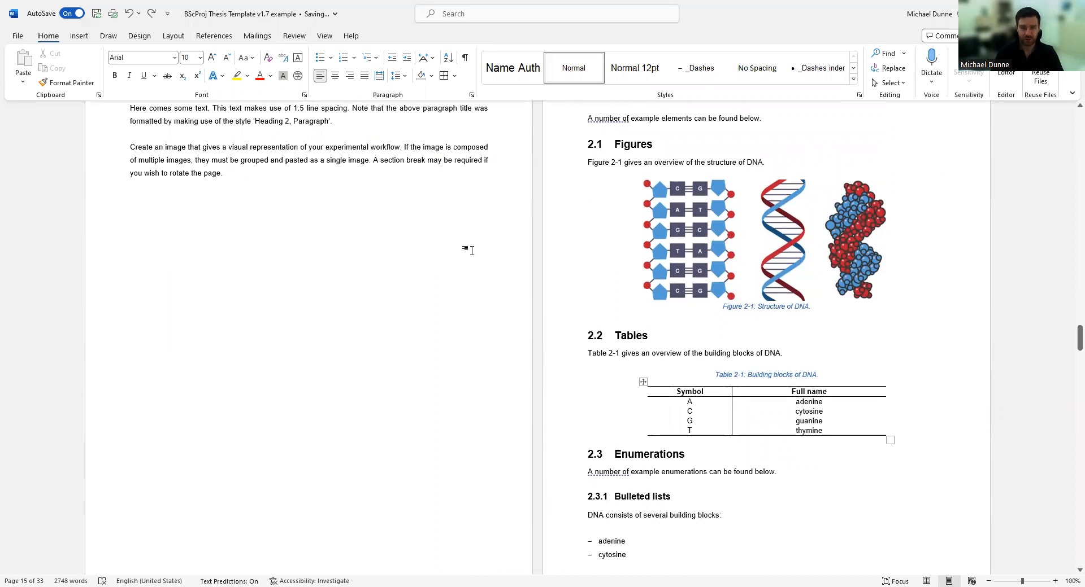
pyautogui.scroll(4, 667, 310)
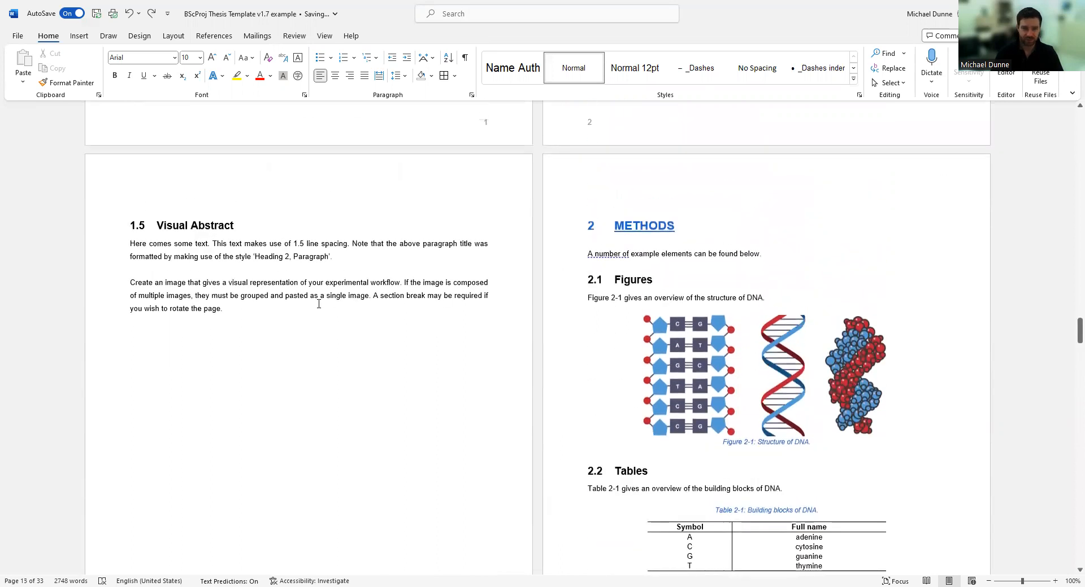
pyautogui.scroll(10, 318, 305)
pyautogui.scroll(-18, 472, 256)
pyautogui.scroll(-9, 791, 280)
pyautogui.scroll(5, 714, 267)
pyautogui.scroll(4, 714, 267)
pyautogui.scroll(-11, 634, 303)
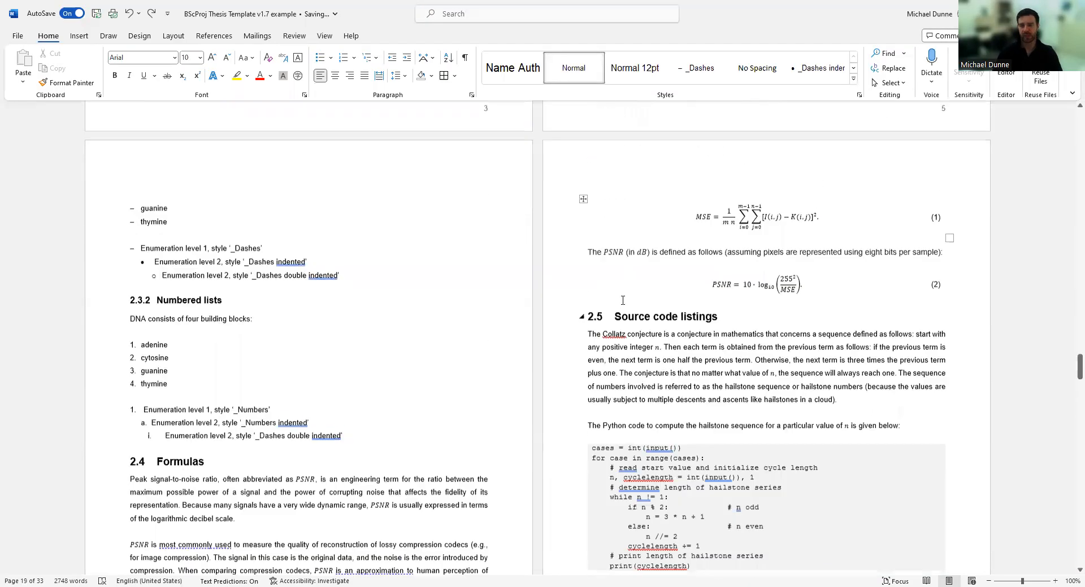
pyautogui.scroll(-1, 622, 300)
pyautogui.scroll(-20, 499, 280)
pyautogui.scroll(6, 492, 310)
pyautogui.scroll(-3, 262, 317)
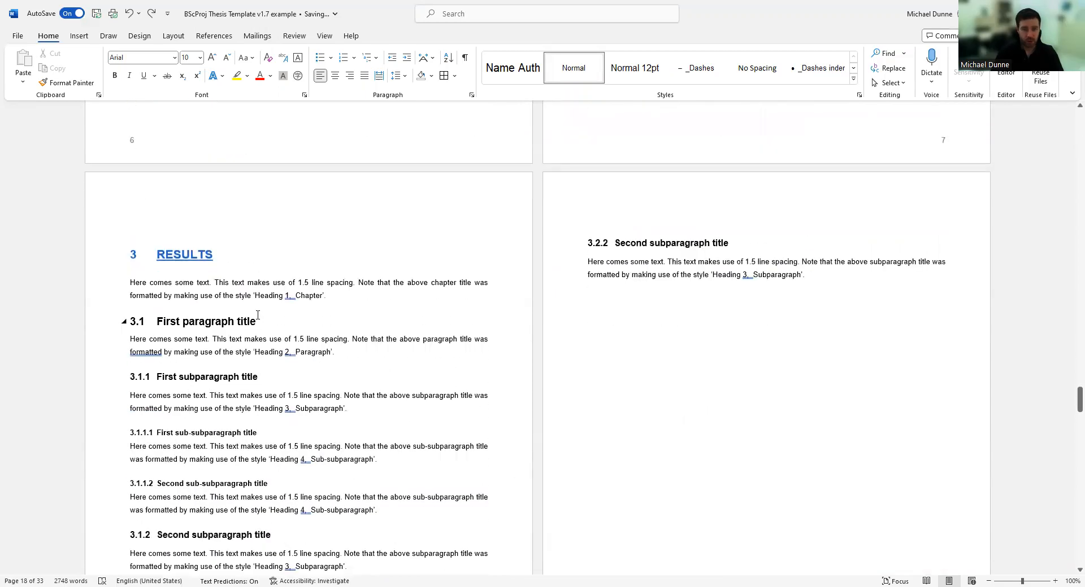
# Select the first paragraph under Results, then scroll down to Chapters 5 Conclusion and 6 Reflections.
pyautogui.doubleClick(106, 243)
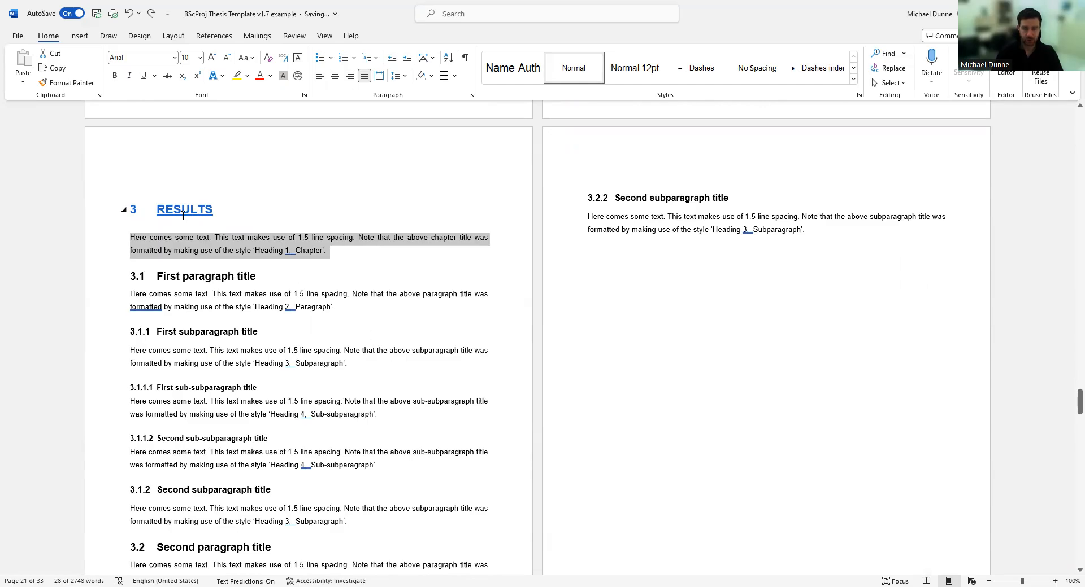
pyautogui.click(173, 230)
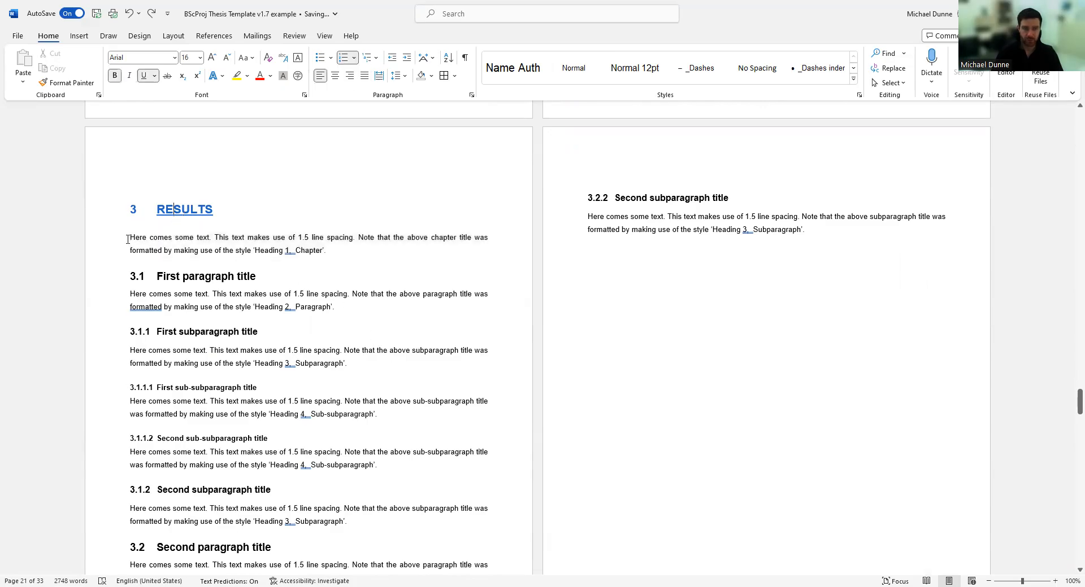
pyautogui.moveTo(99, 245); pyautogui.dragTo(96, 260)
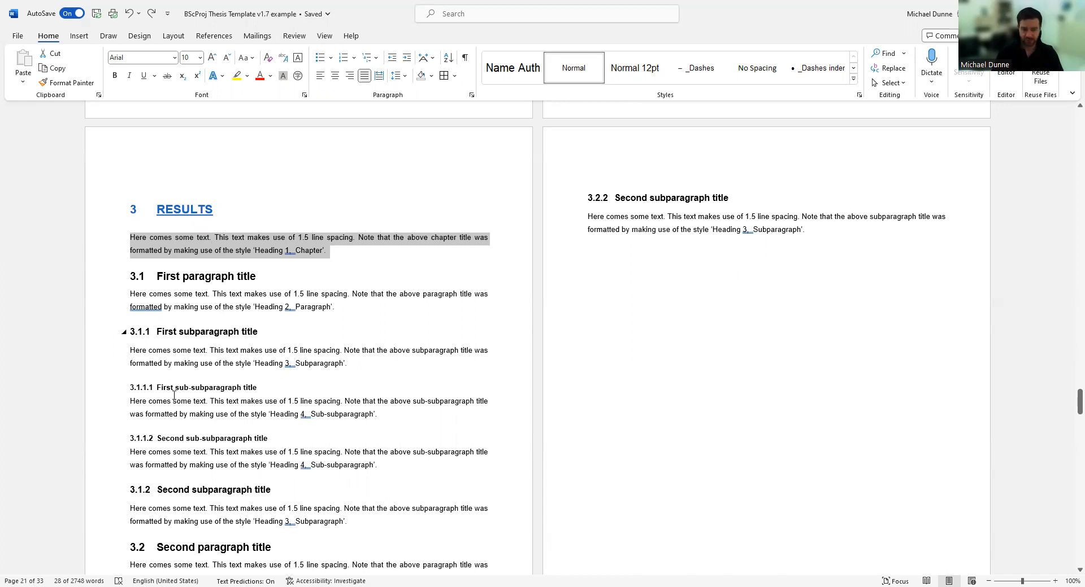
pyautogui.scroll(-15, 175, 391)
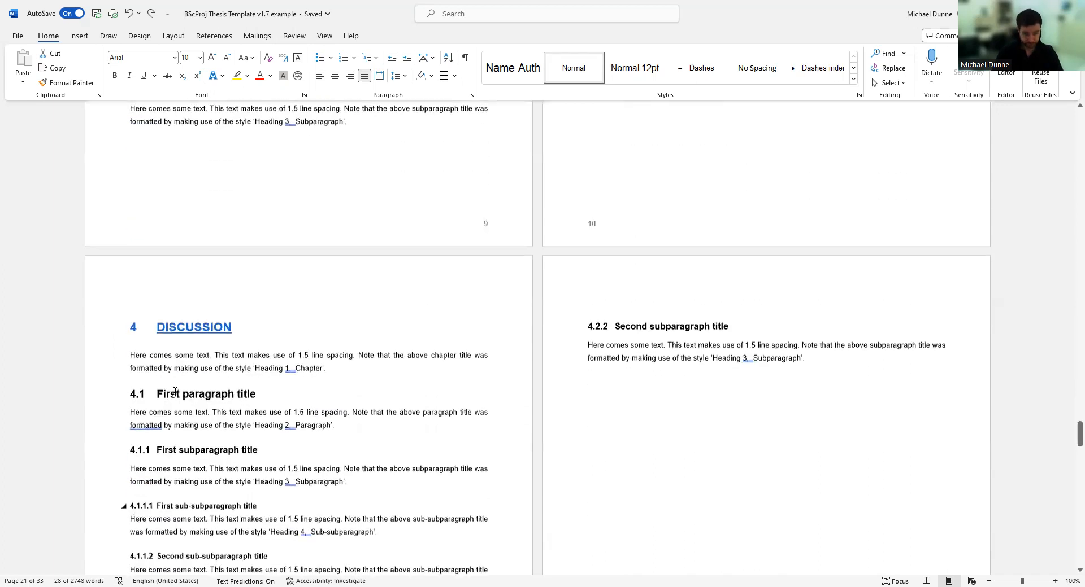
pyautogui.scroll(-15, 238, 258)
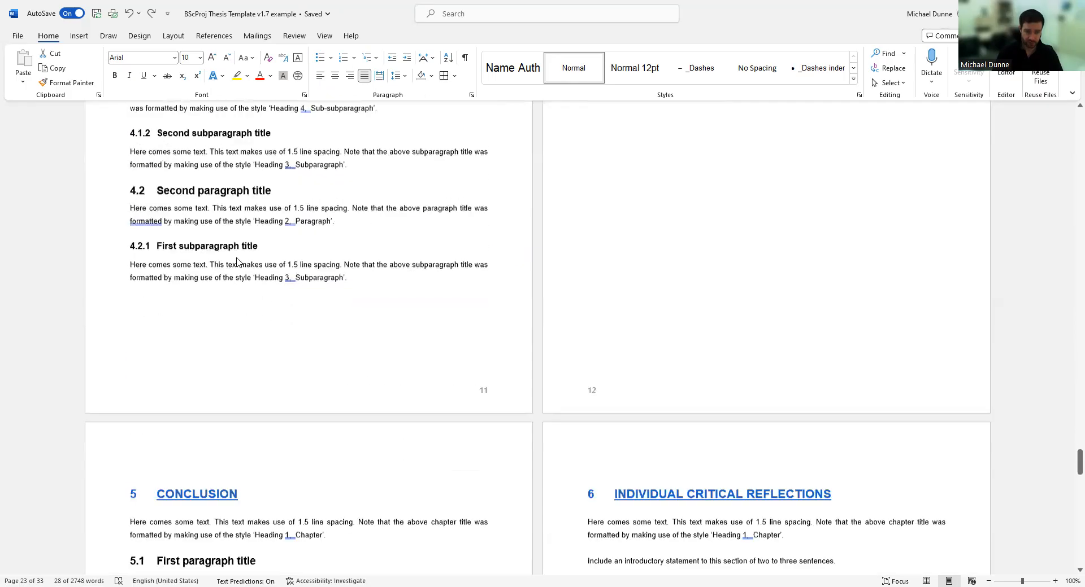
pyautogui.scroll(-3, 273, 368)
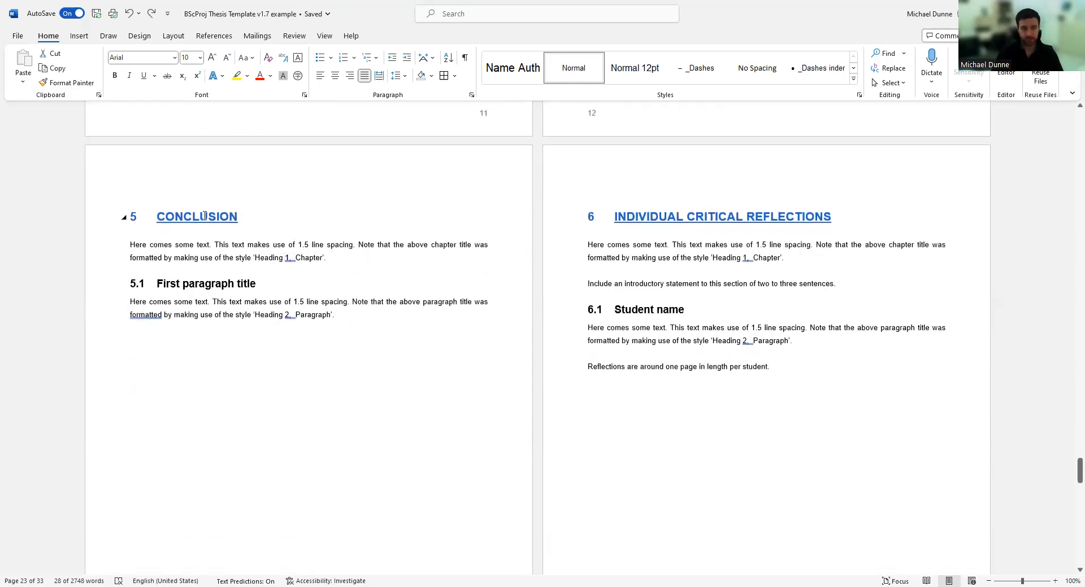
# Add an empty paragraph after 'Reflections are around one page in length per student.' in 6.1.
pyautogui.click(97, 303)
pyautogui.click(134, 325)
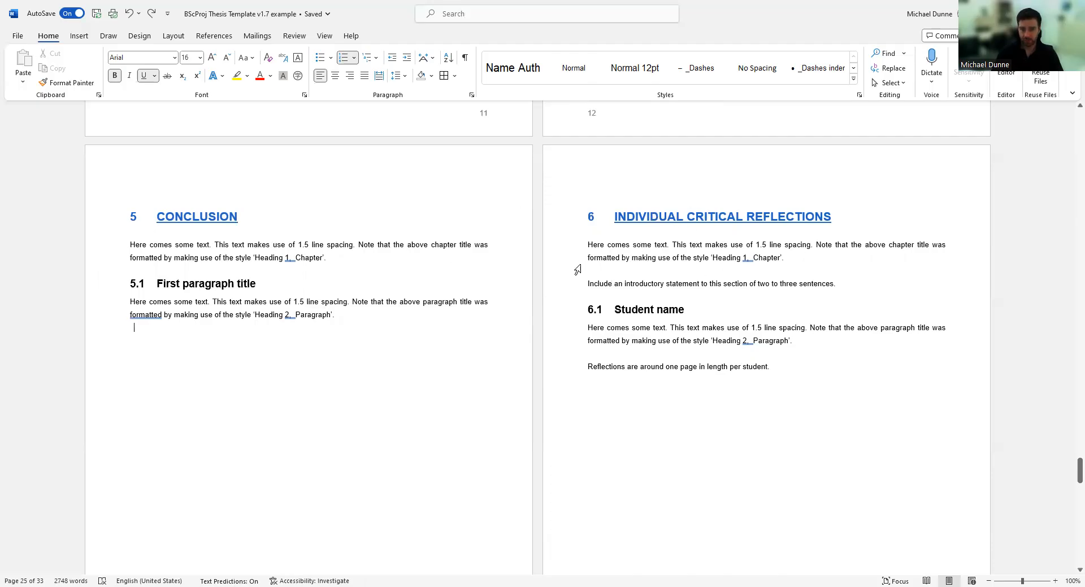
pyautogui.moveTo(567, 249); pyautogui.dragTo(572, 295)
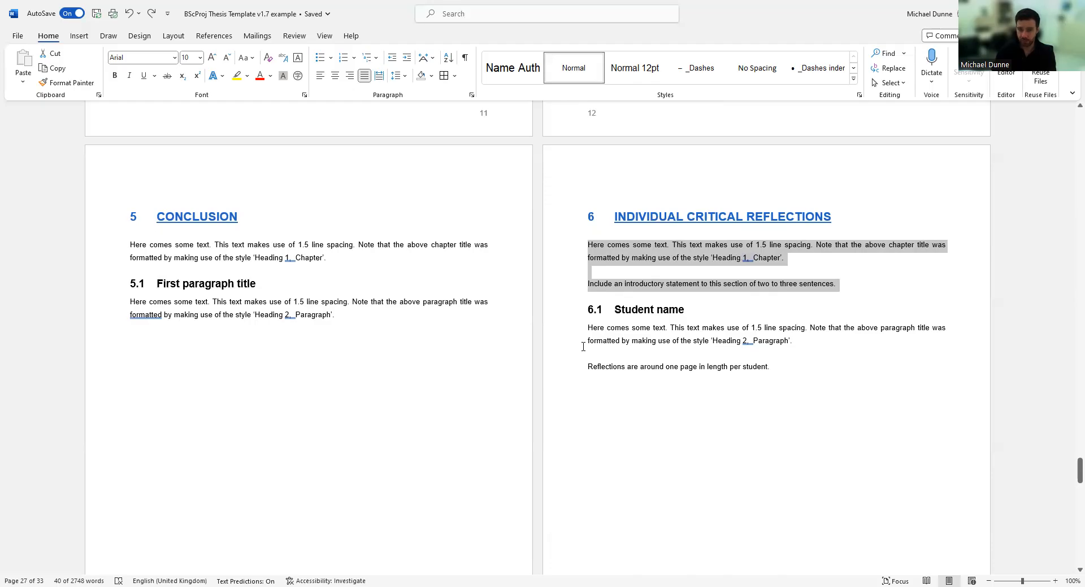
pyautogui.scroll(-4, 629, 364)
pyautogui.scroll(2, 649, 273)
pyautogui.scroll(-10, 614, 233)
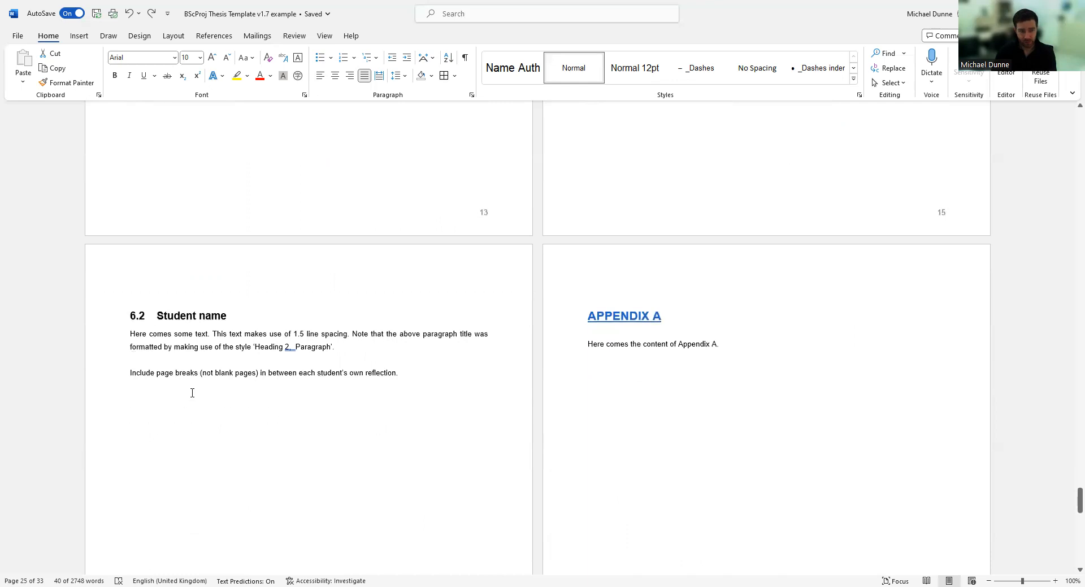
pyautogui.scroll(12, 192, 393)
pyautogui.click(809, 356)
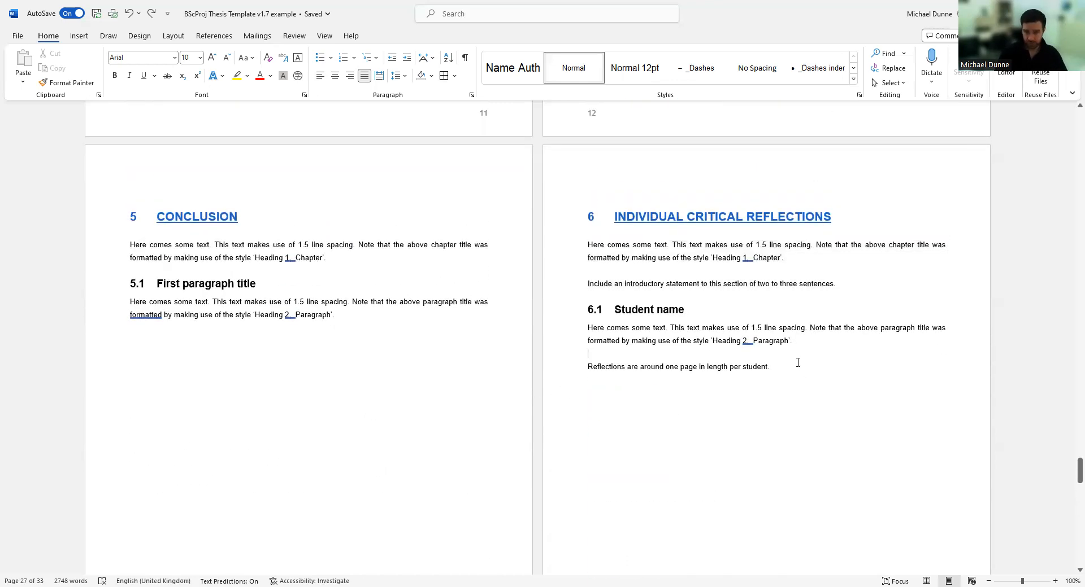
pyautogui.press('Return')
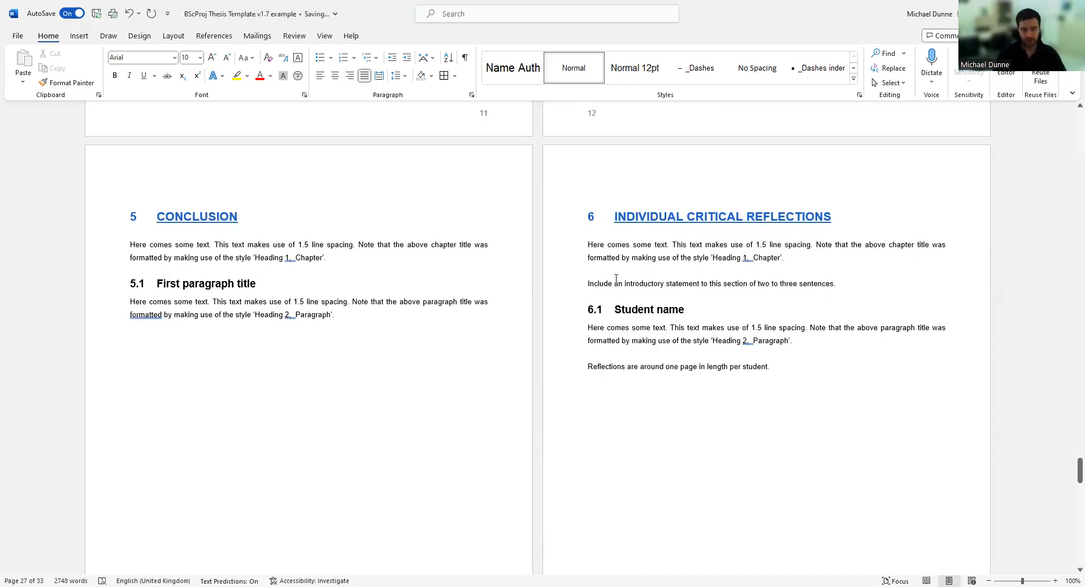
# Turn the empty line into a 6.2 subsection heading containing the student's full name.
pyautogui.click(856, 80)
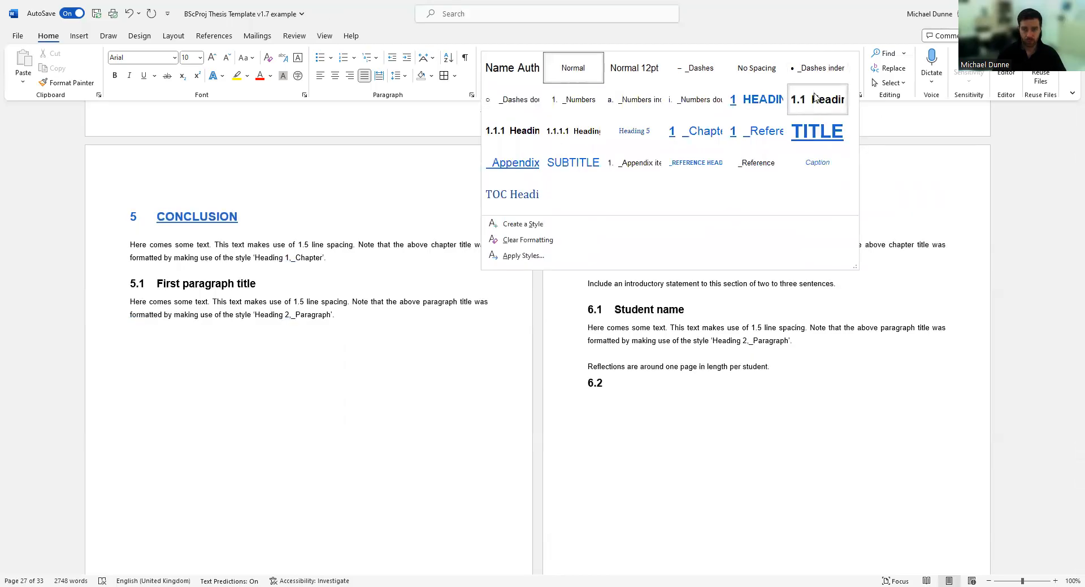
pyautogui.click(815, 98)
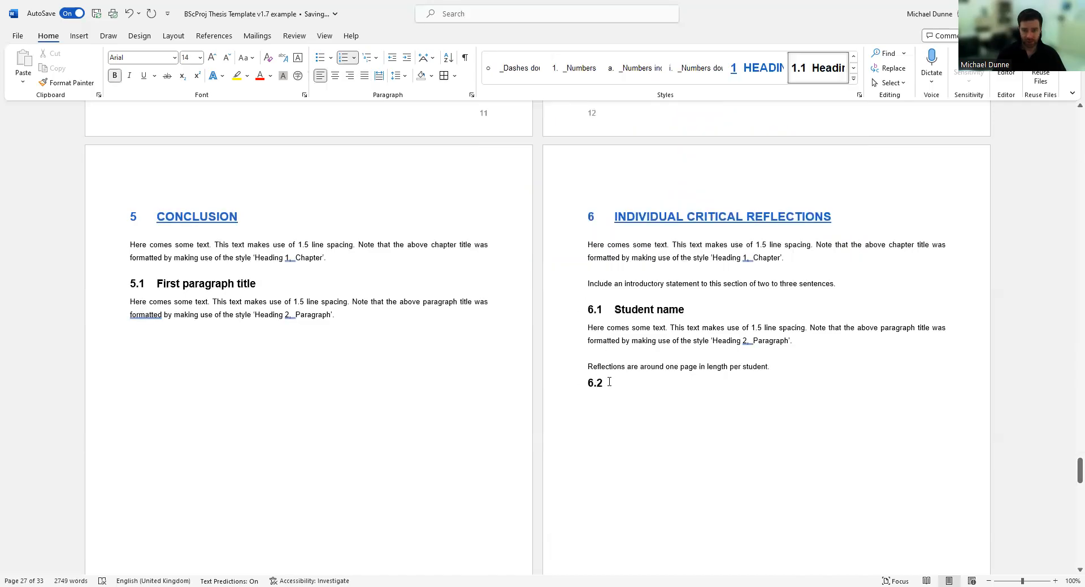
pyautogui.press('Return')
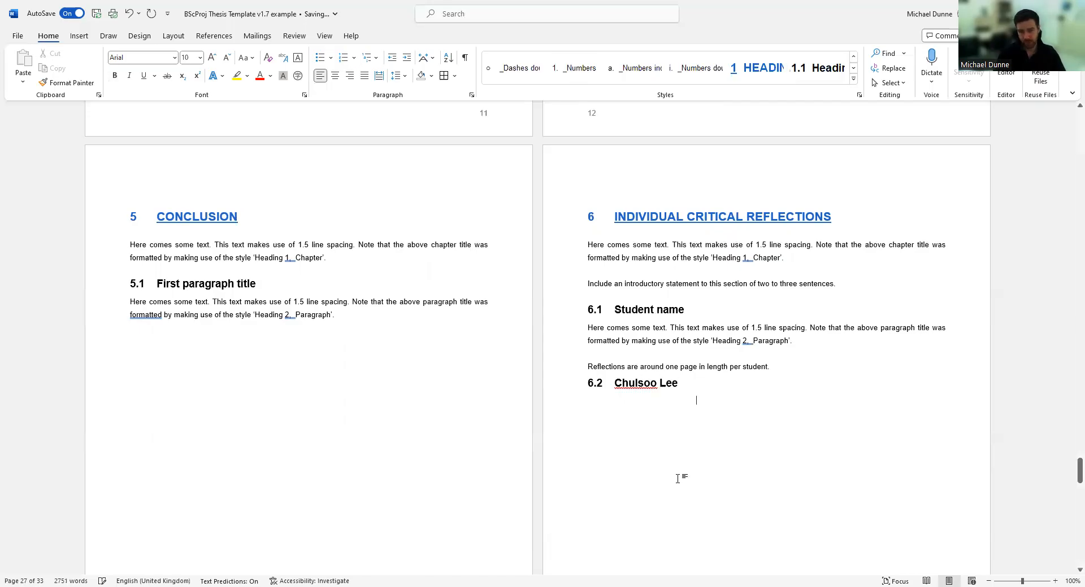
pyautogui.scroll(-7, 240, 458)
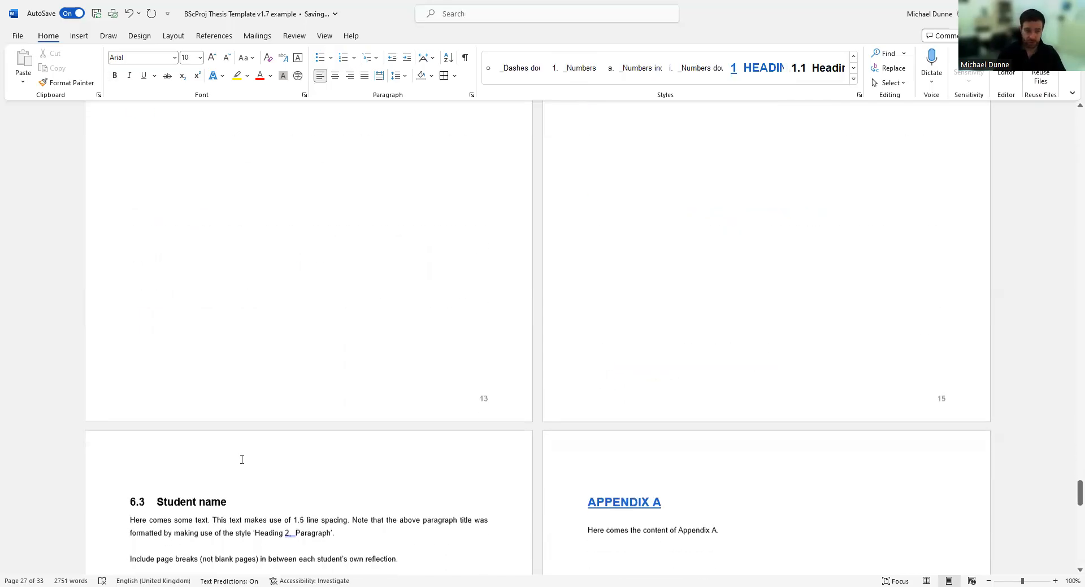
pyautogui.scroll(7, 156, 458)
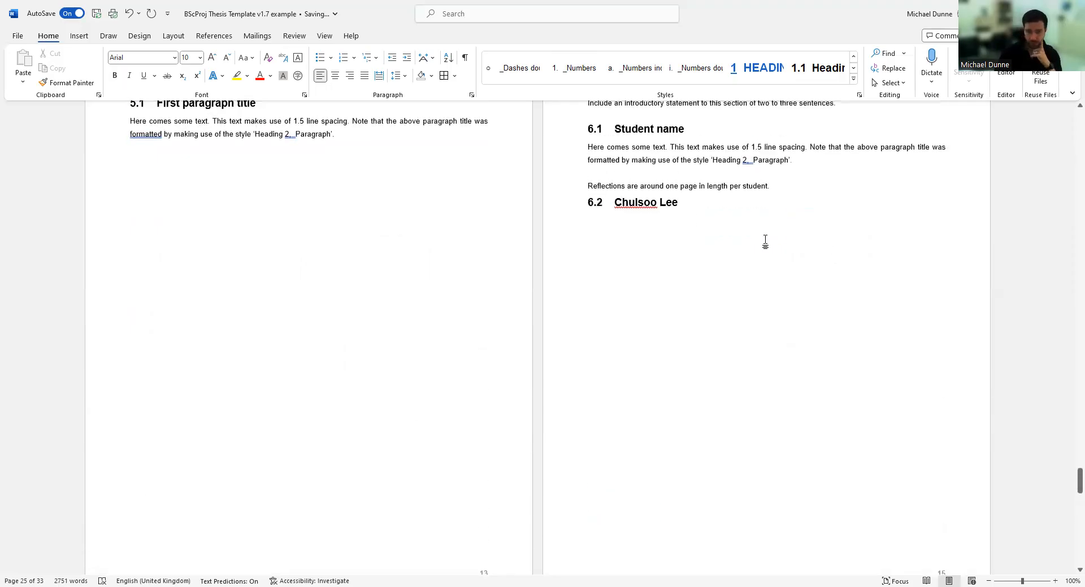
# Insert a page break before the 6.2 heading so it starts on a new page.
pyautogui.rightClick(619, 338)
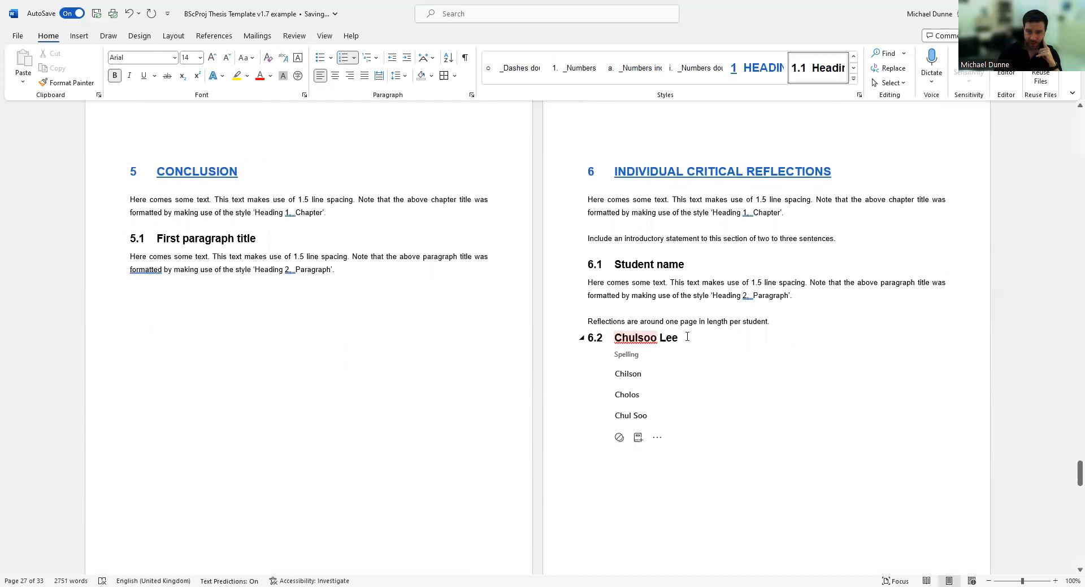
pyautogui.click(687, 338)
pyautogui.click(611, 337)
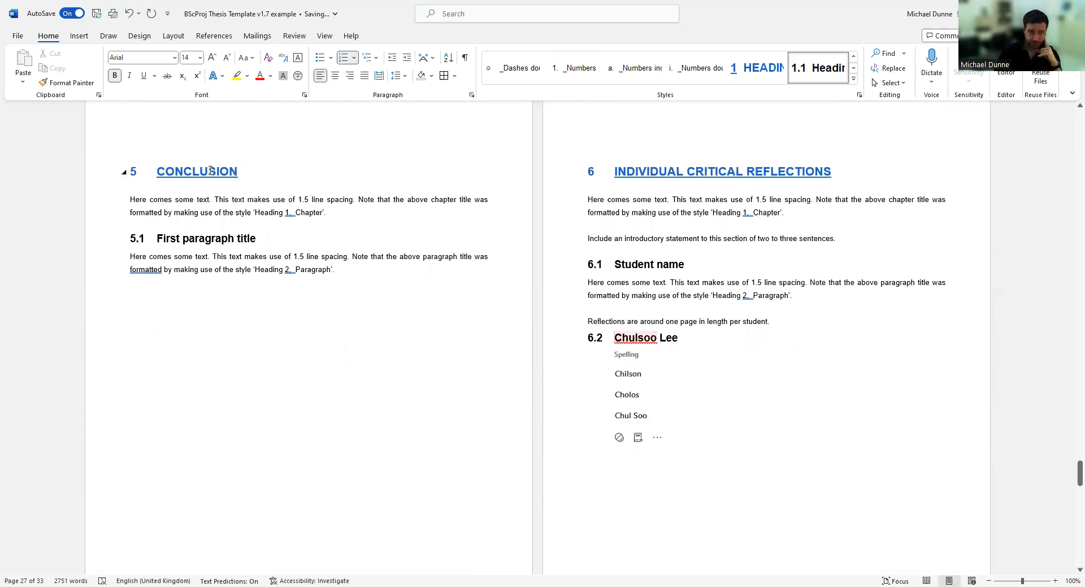
pyautogui.click(78, 36)
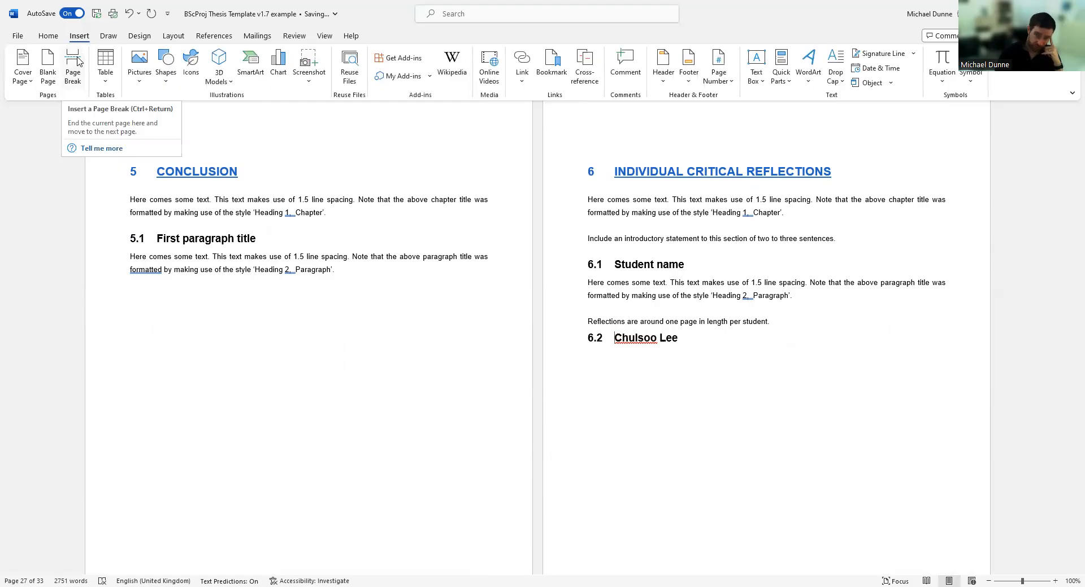
pyautogui.rightClick(78, 58)
pyautogui.click(68, 61)
pyautogui.scroll(-3, 226, 367)
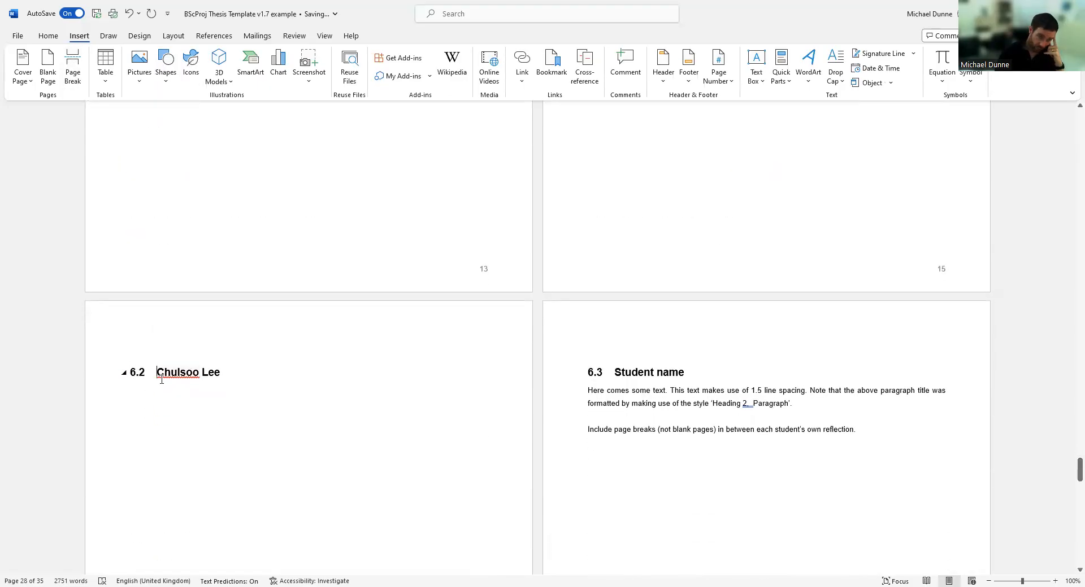
pyautogui.scroll(5, 581, 279)
pyautogui.scroll(3, 576, 273)
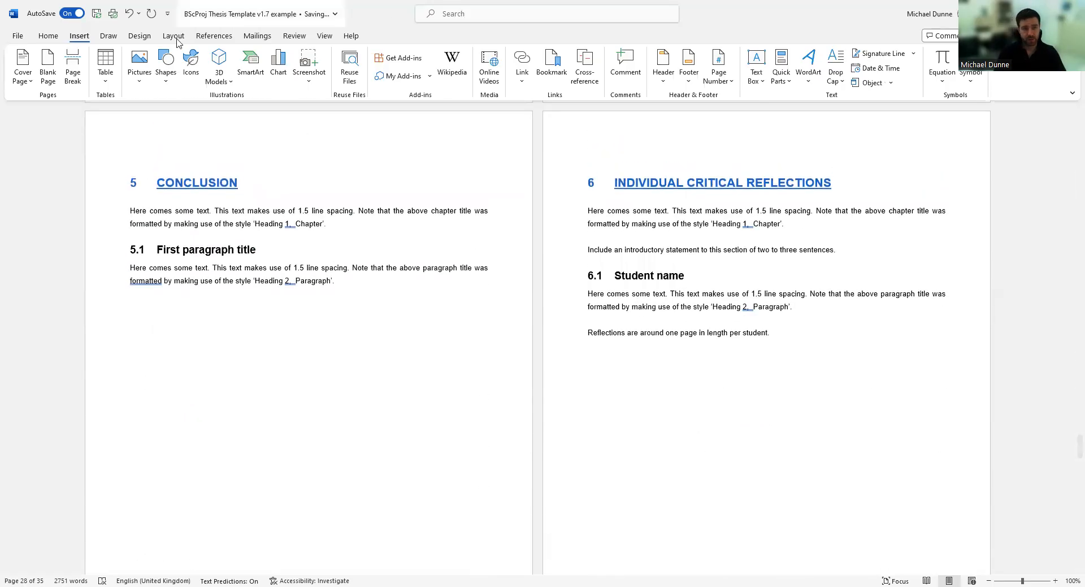
# Show formatting marks, undo the page break, add a blank line after Reflections, and re-insert a page break.
pyautogui.click(48, 36)
pyautogui.click(465, 57)
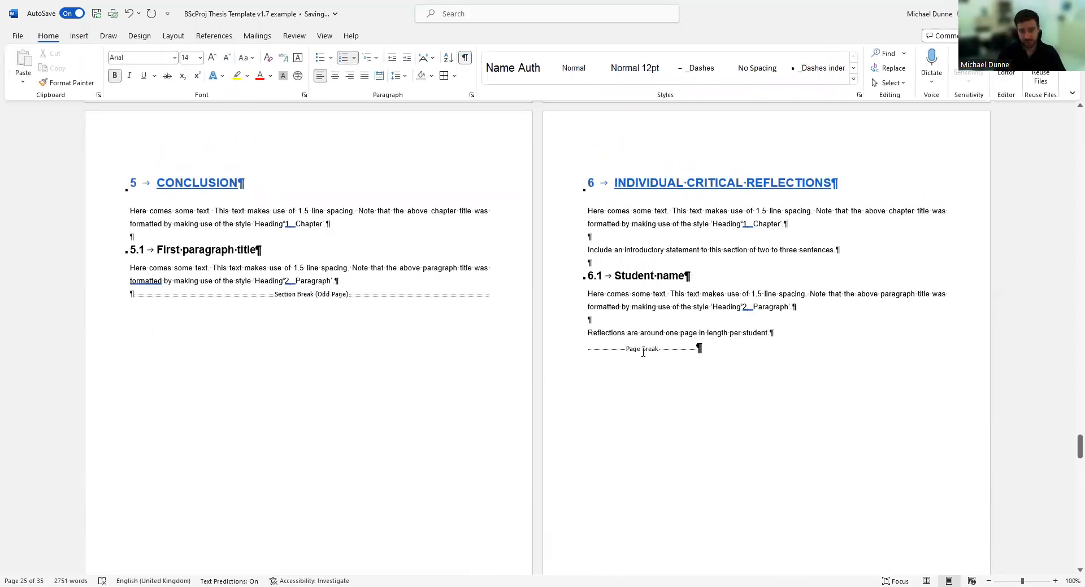
pyautogui.click(132, 11)
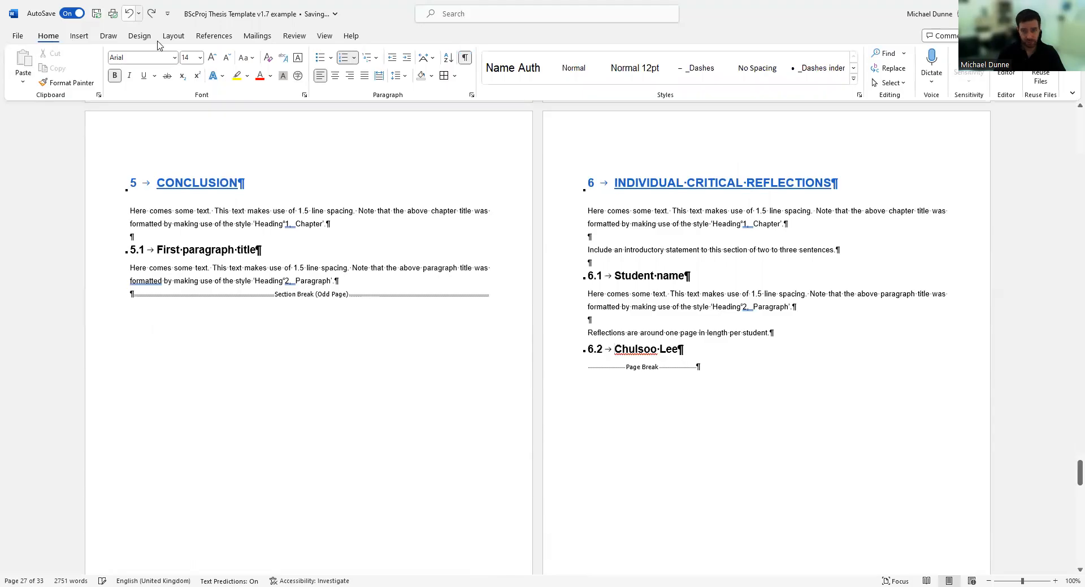
pyautogui.click(603, 360)
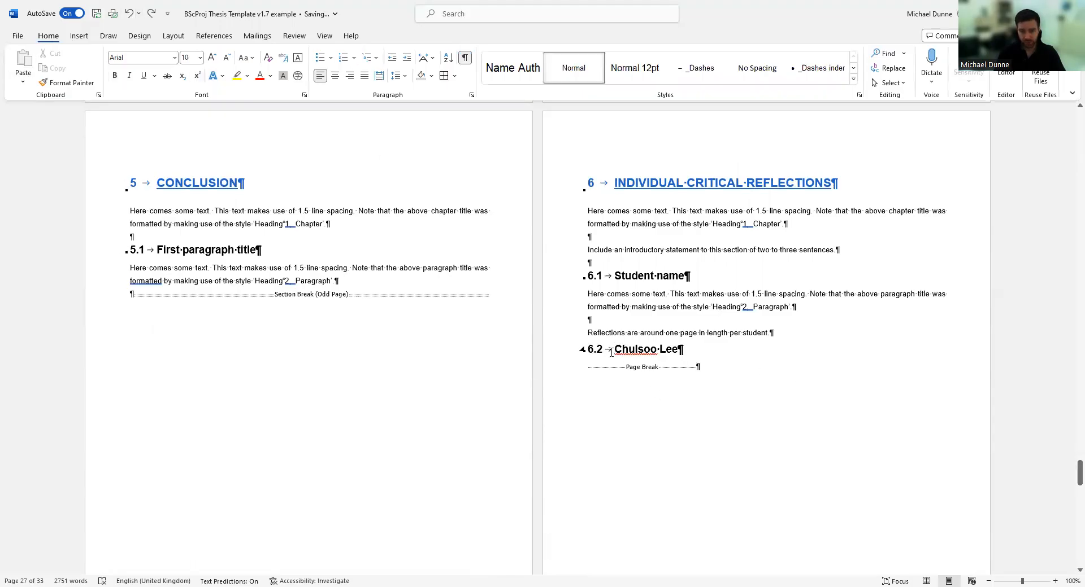
pyautogui.click(591, 351)
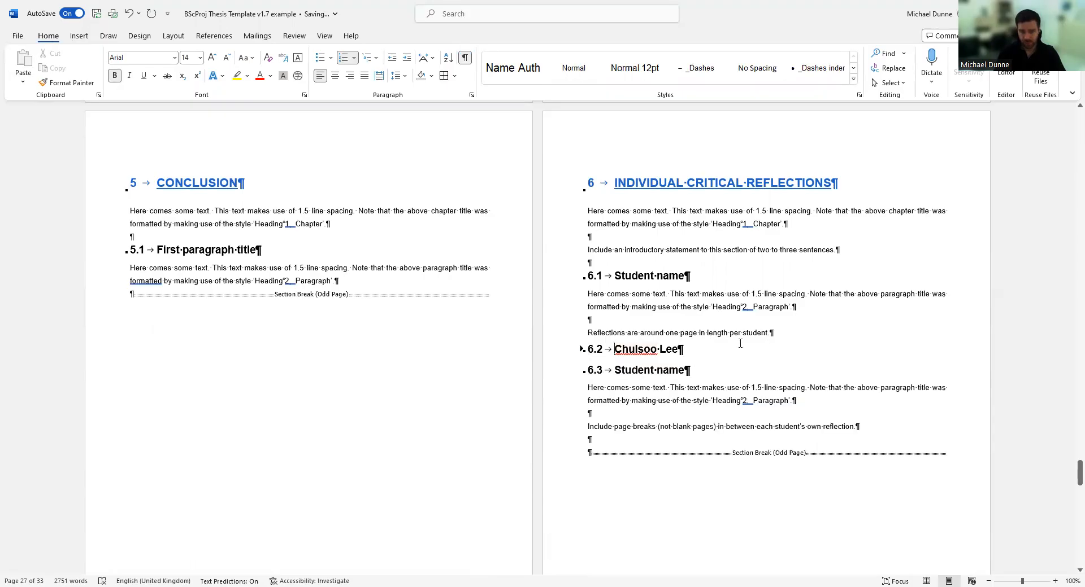
pyautogui.click(806, 334)
pyautogui.press('Return')
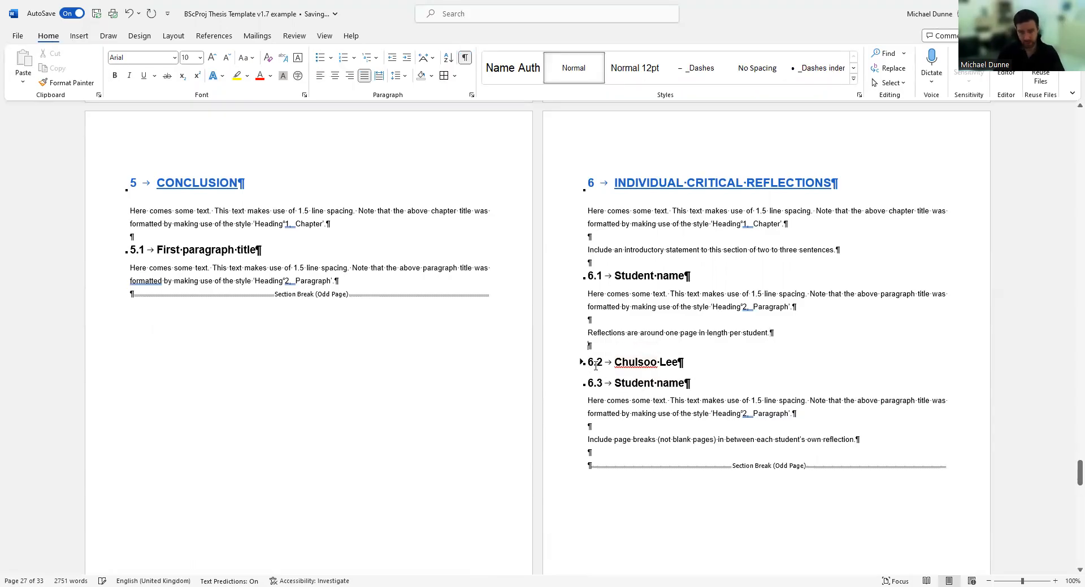
pyautogui.click(79, 41)
pyautogui.click(73, 67)
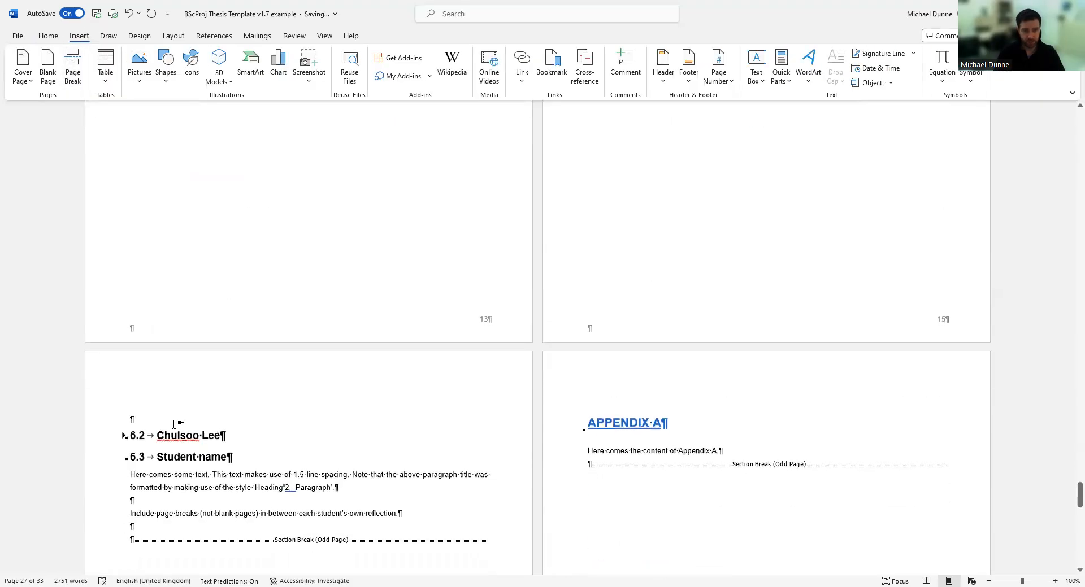
# Undo that page break and blank line, hide formatting marks, and insert the page break before 6.2 again.
pyautogui.click(48, 35)
pyautogui.click(464, 58)
pyautogui.click(94, 424)
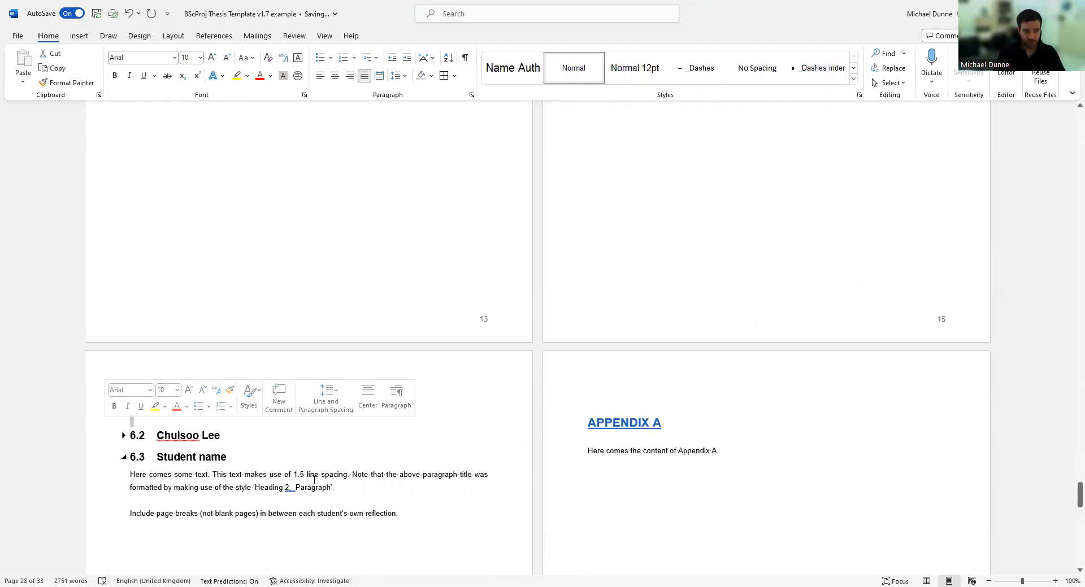
pyautogui.click(464, 57)
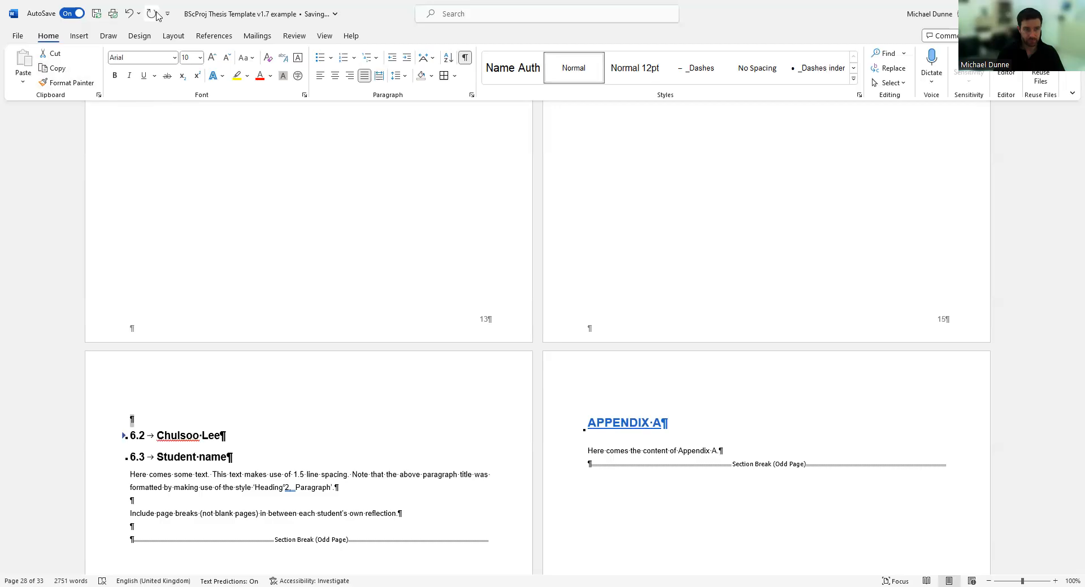
pyautogui.click(129, 14)
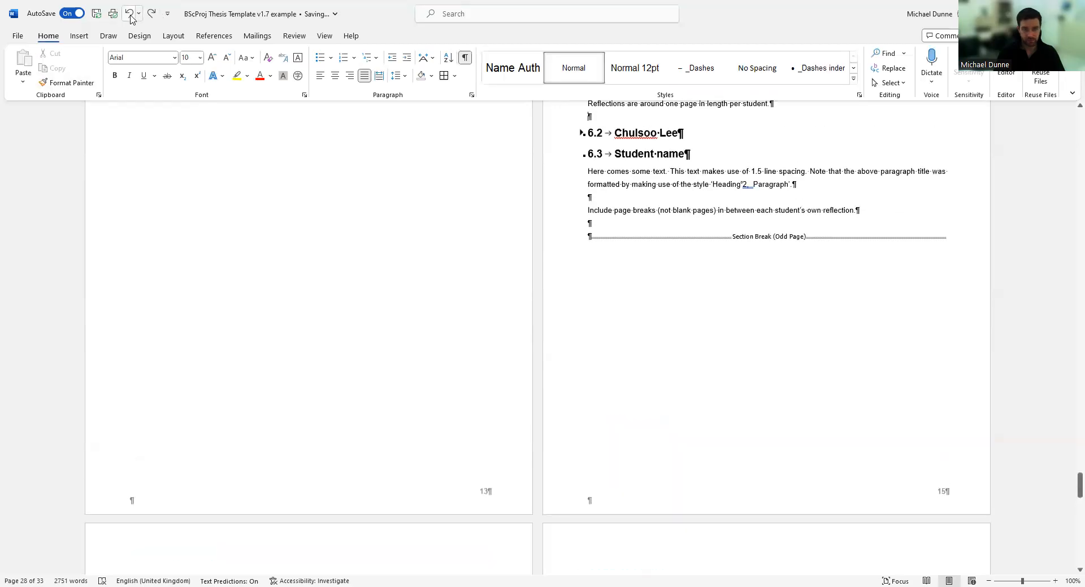
pyautogui.click(130, 16)
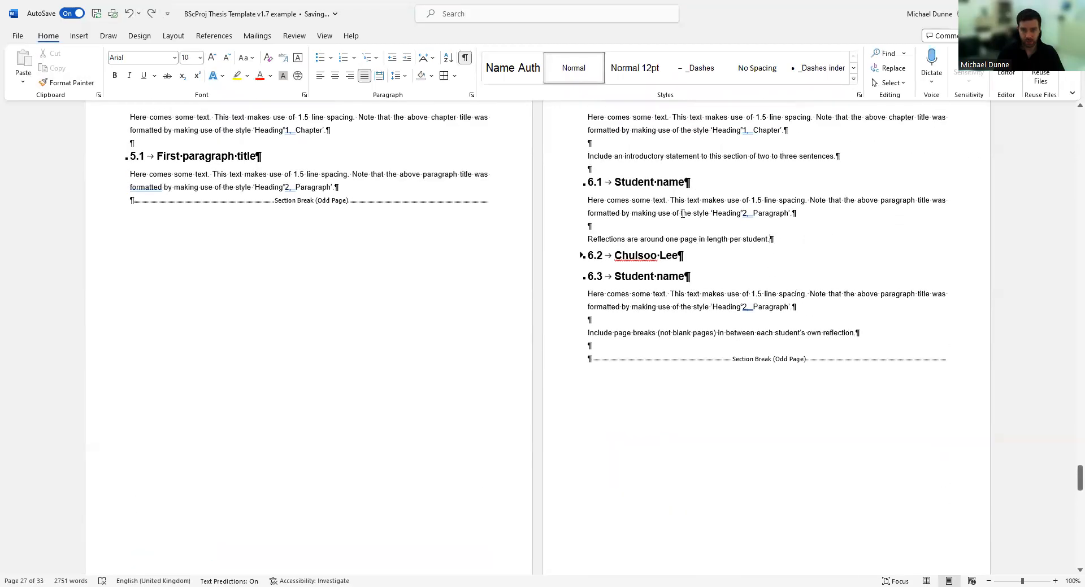
pyautogui.click(464, 57)
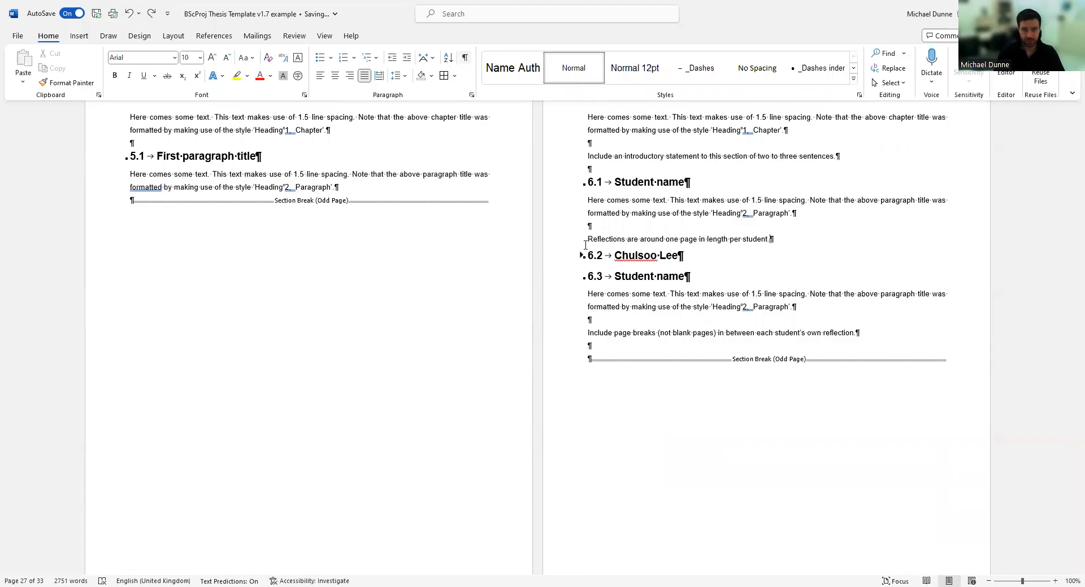
pyautogui.rightClick(615, 256)
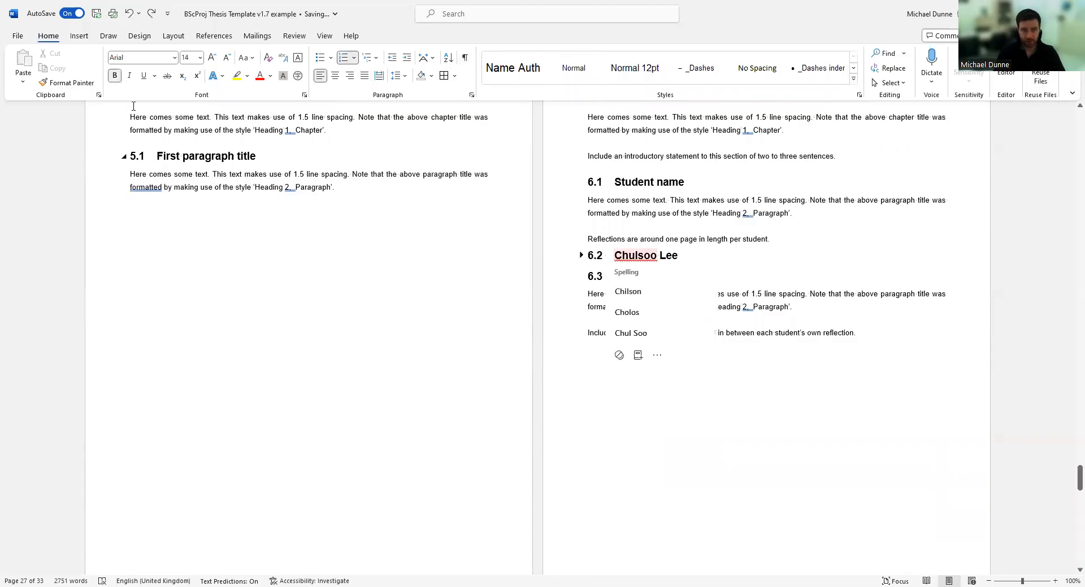
pyautogui.click(79, 36)
pyautogui.click(72, 66)
# Undo six times to remove the page break and the typed 6.2 student-name heading.
pyautogui.scroll(-2, 156, 440)
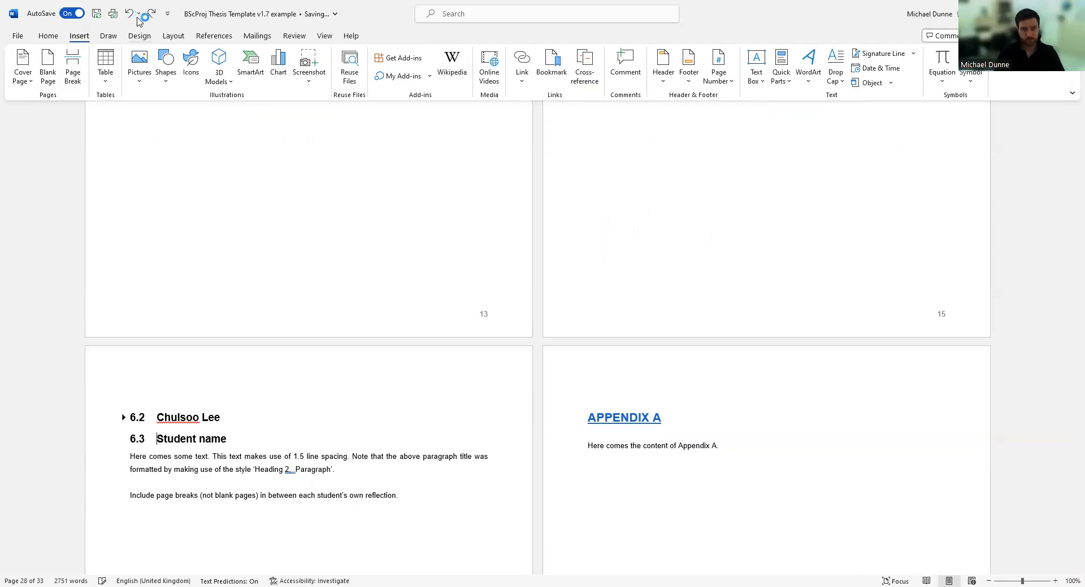
pyautogui.scroll(8, 227, 291)
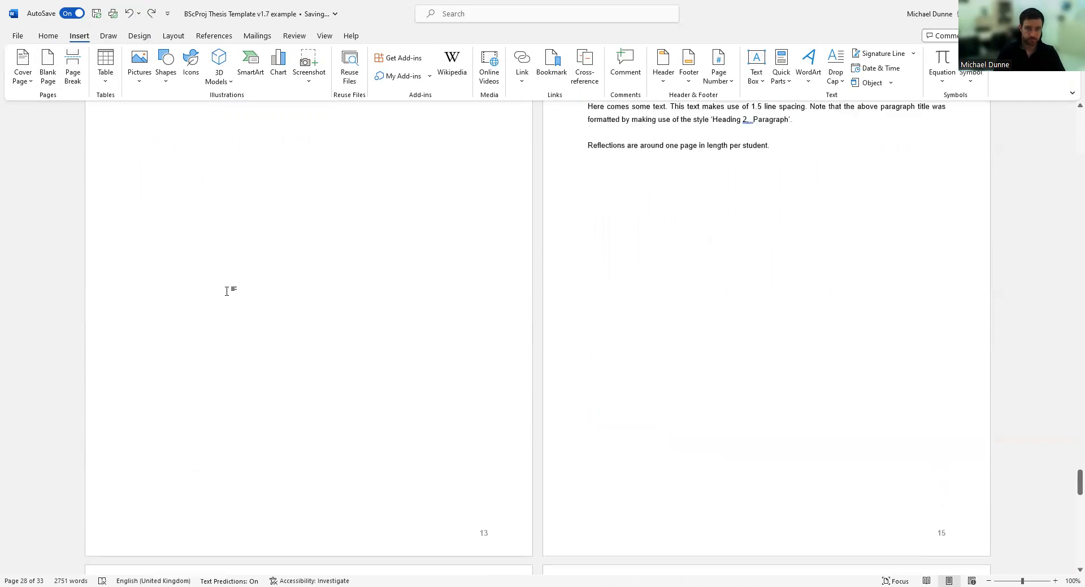
pyautogui.click(131, 15)
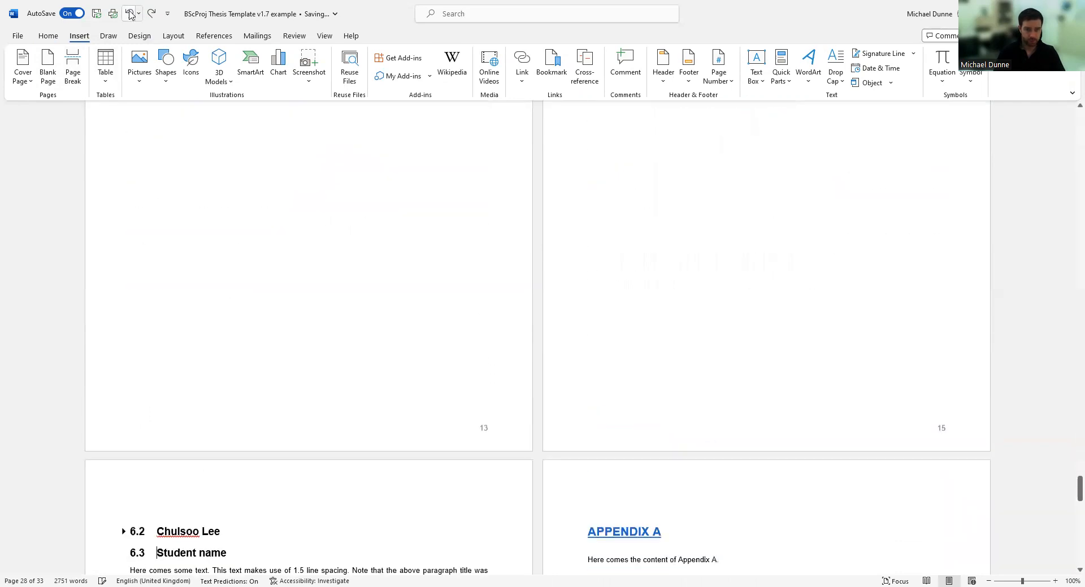
pyautogui.click(131, 15)
pyautogui.click(131, 15)
pyautogui.click(131, 15)
pyautogui.click(131, 14)
pyautogui.click(131, 15)
pyautogui.click(131, 15)
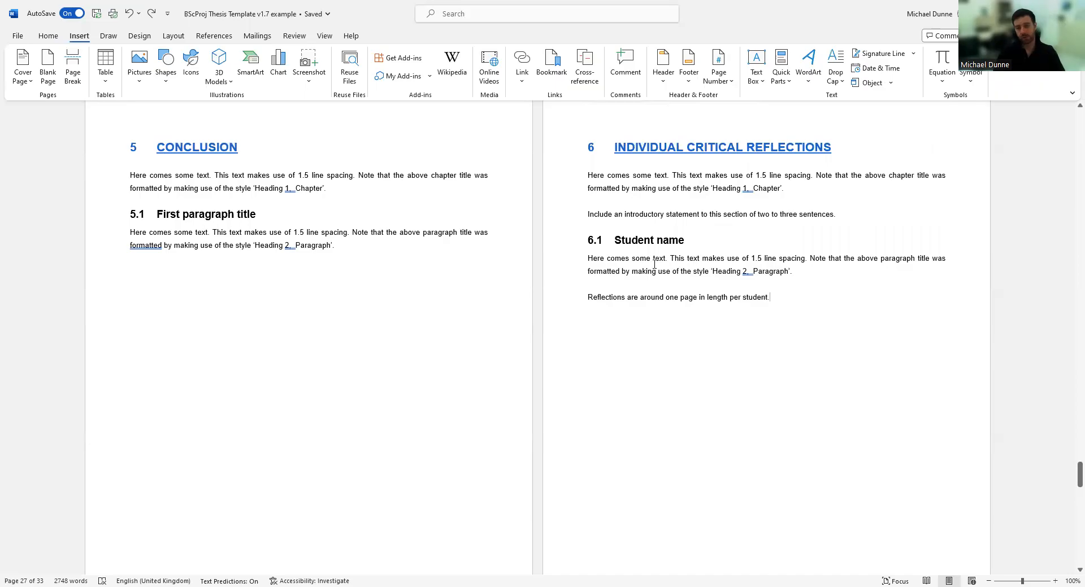
# Scroll down through the document to Appendix A, then back up to Chapter 4 Discussion.
pyautogui.scroll(-8, 656, 237)
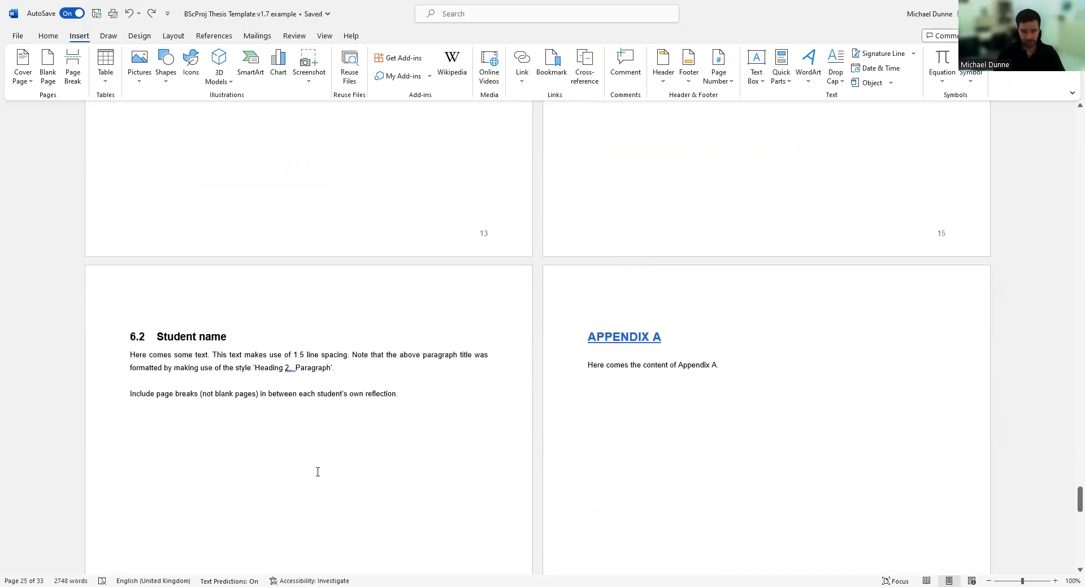
pyautogui.scroll(-4, 744, 286)
pyautogui.scroll(-10, 621, 213)
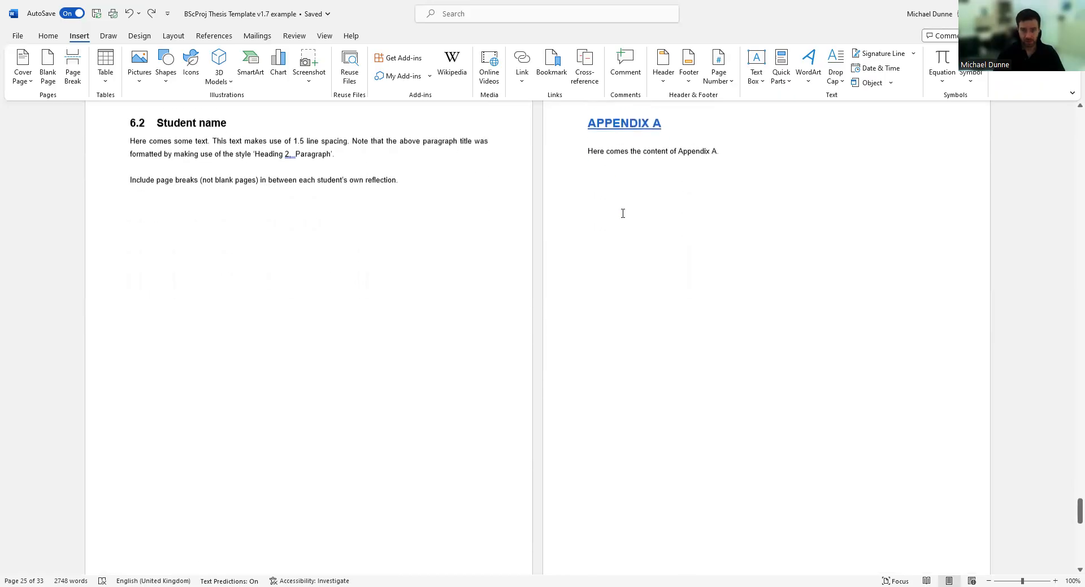
pyautogui.scroll(14, 625, 258)
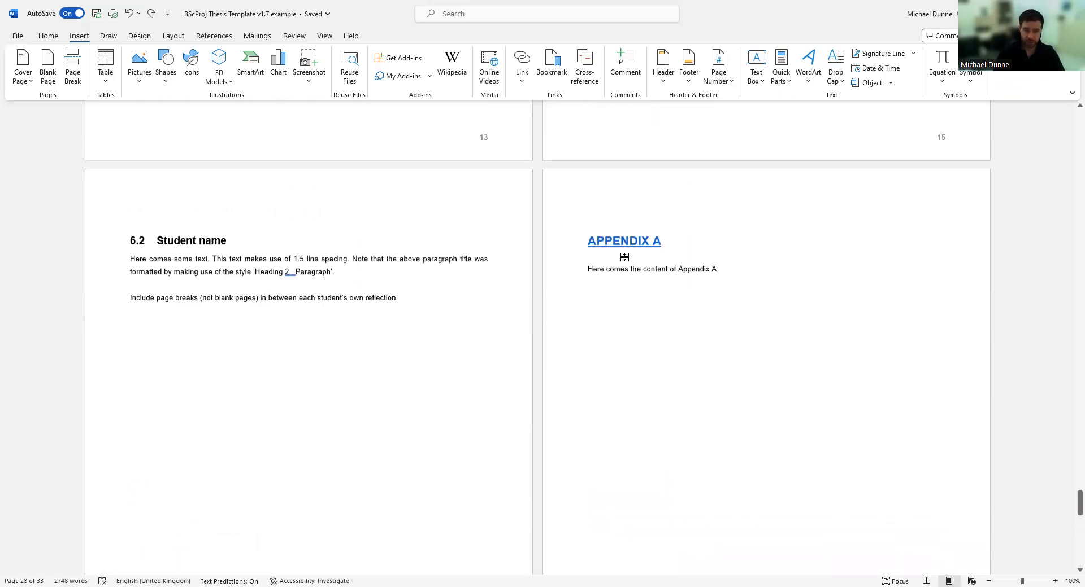
pyautogui.scroll(-4, 671, 365)
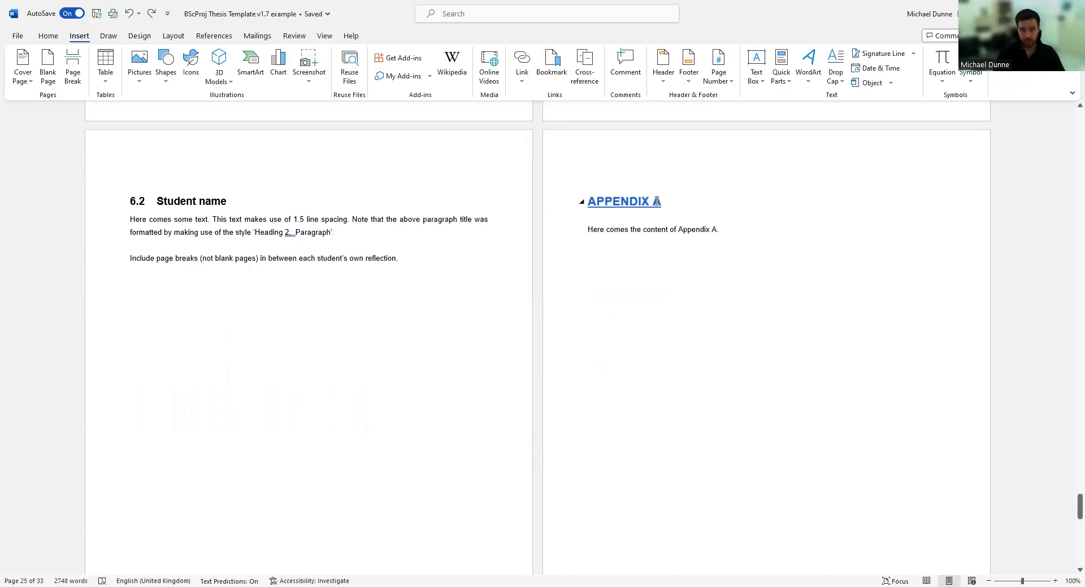
pyautogui.scroll(-12, 288, 431)
pyautogui.scroll(16, 554, 336)
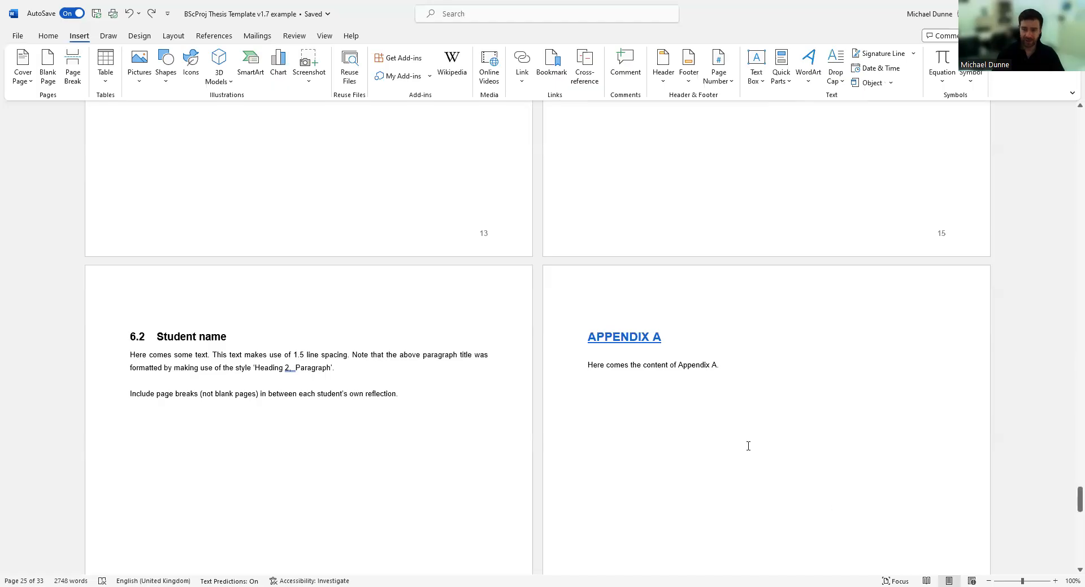
pyautogui.moveTo(1068, 501); pyautogui.dragTo(1069, 411)
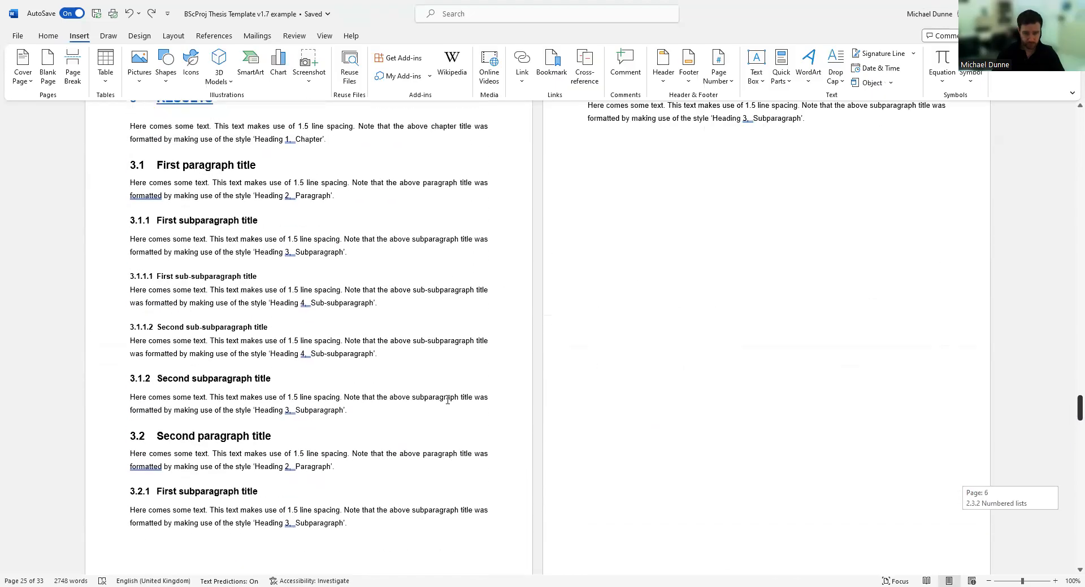
pyautogui.scroll(2, 395, 390)
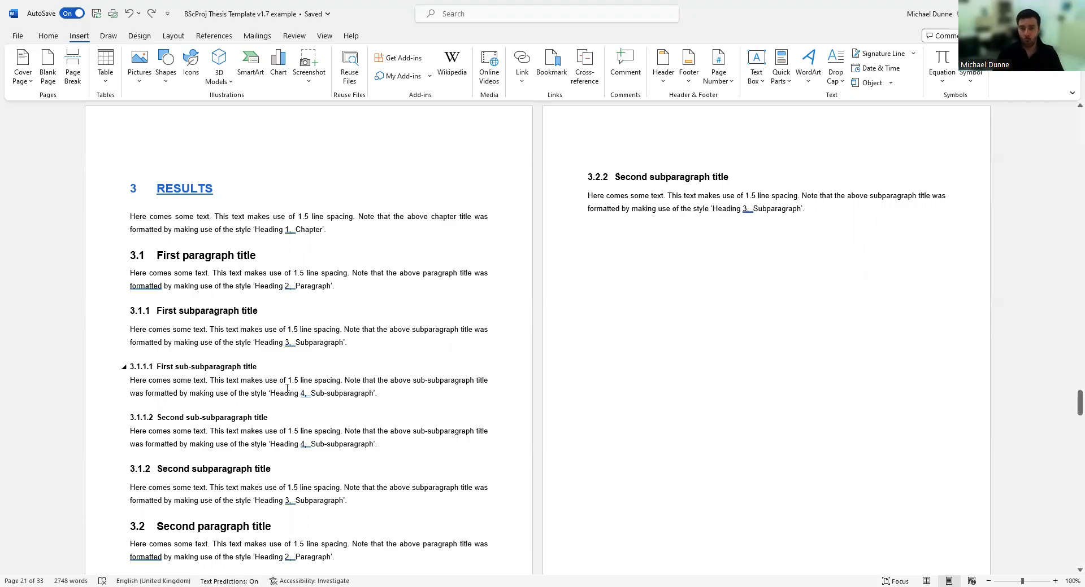
pyautogui.scroll(-20, 300, 389)
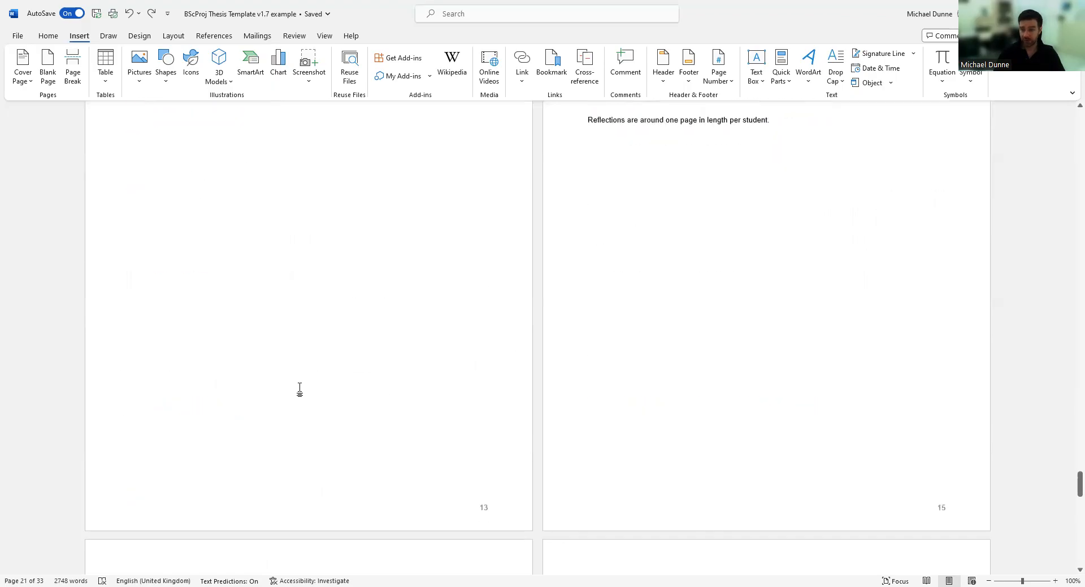
pyautogui.scroll(-5, 300, 389)
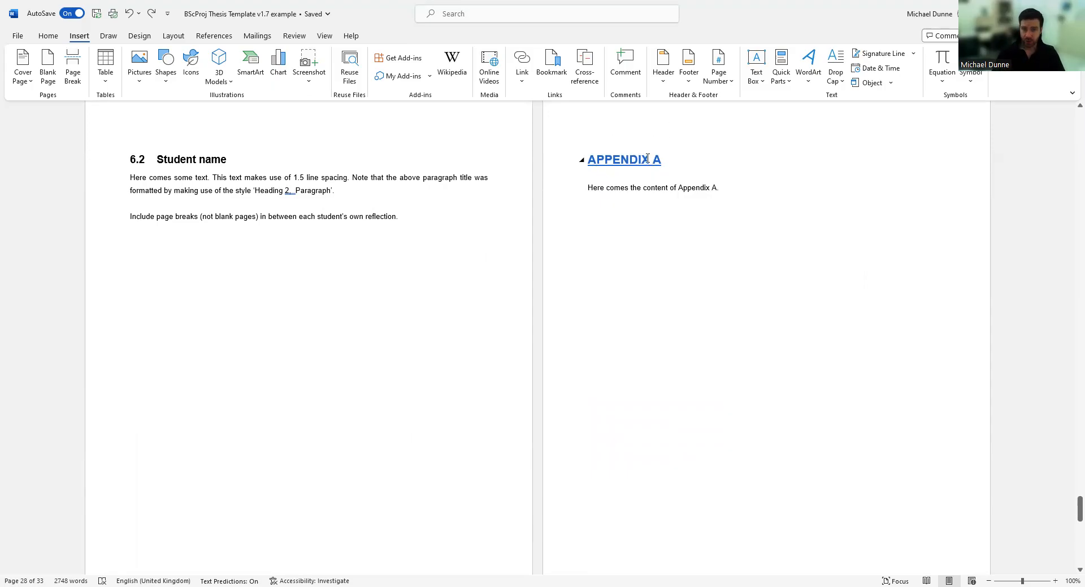
pyautogui.scroll(20, 426, 174)
pyautogui.scroll(1, 316, 282)
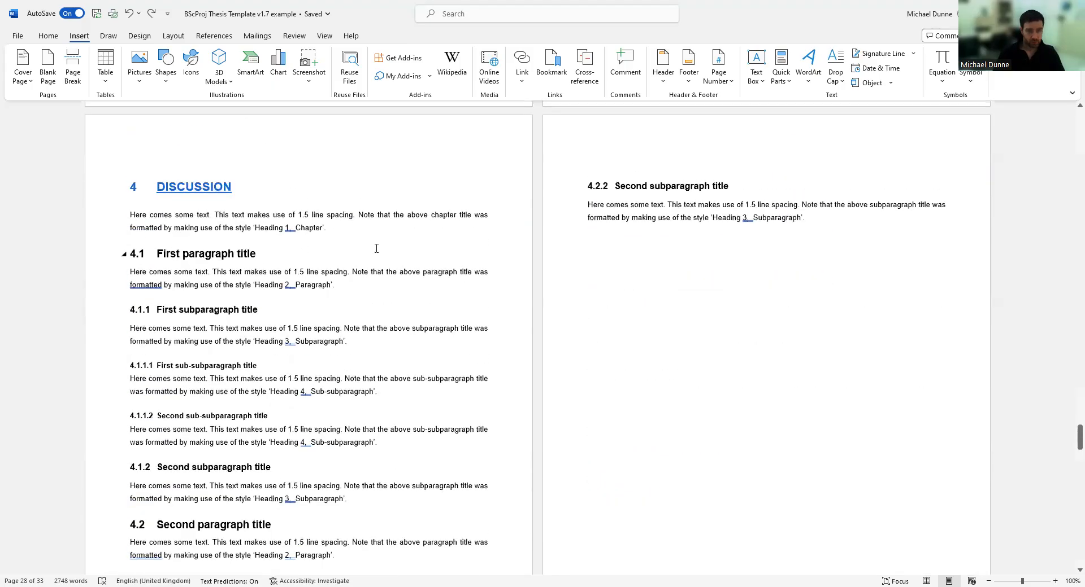
pyautogui.write('(')
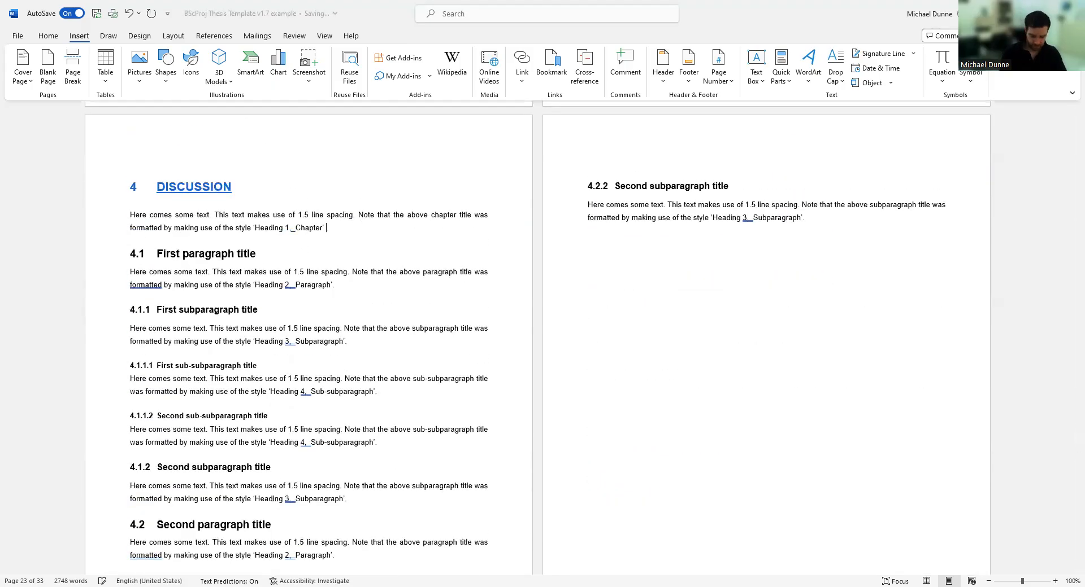
pyautogui.write('Appendix')
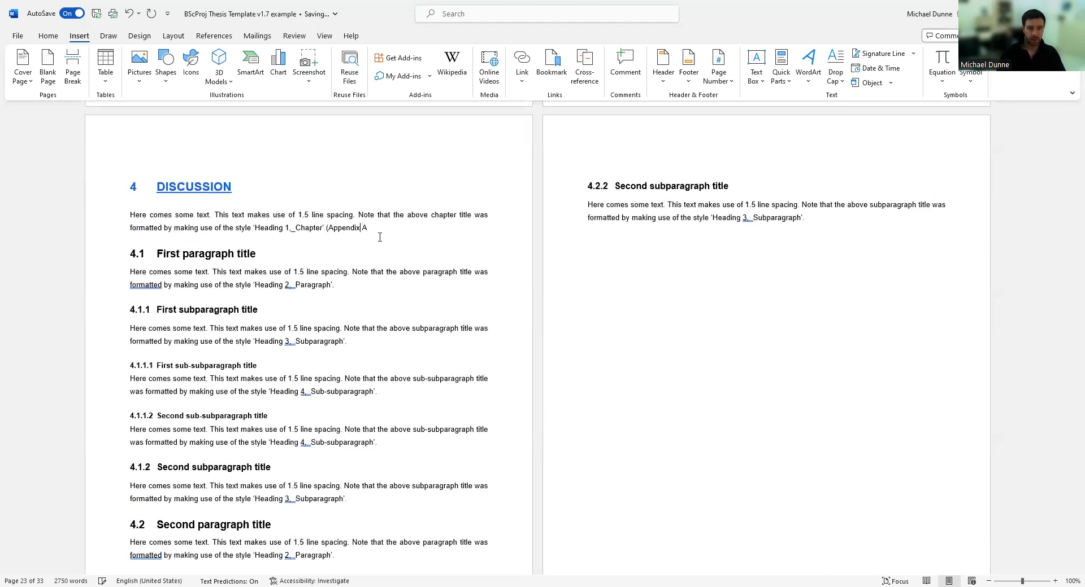
pyautogui.write('See')
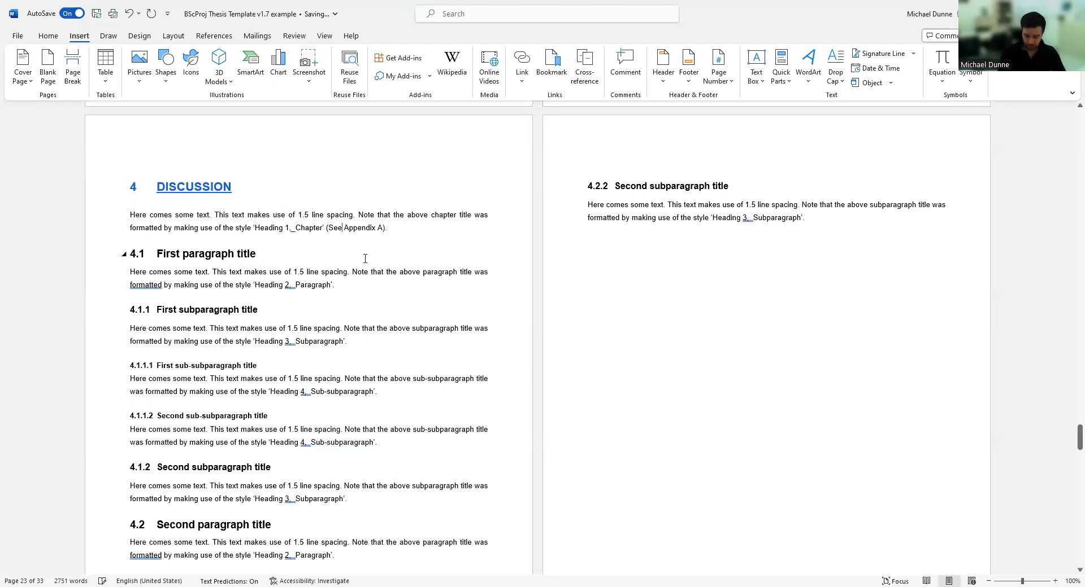
pyautogui.press('BackSpace')
pyautogui.press('BackSpace')
pyautogui.press('BackSpace')
pyautogui.press('BackSpace')
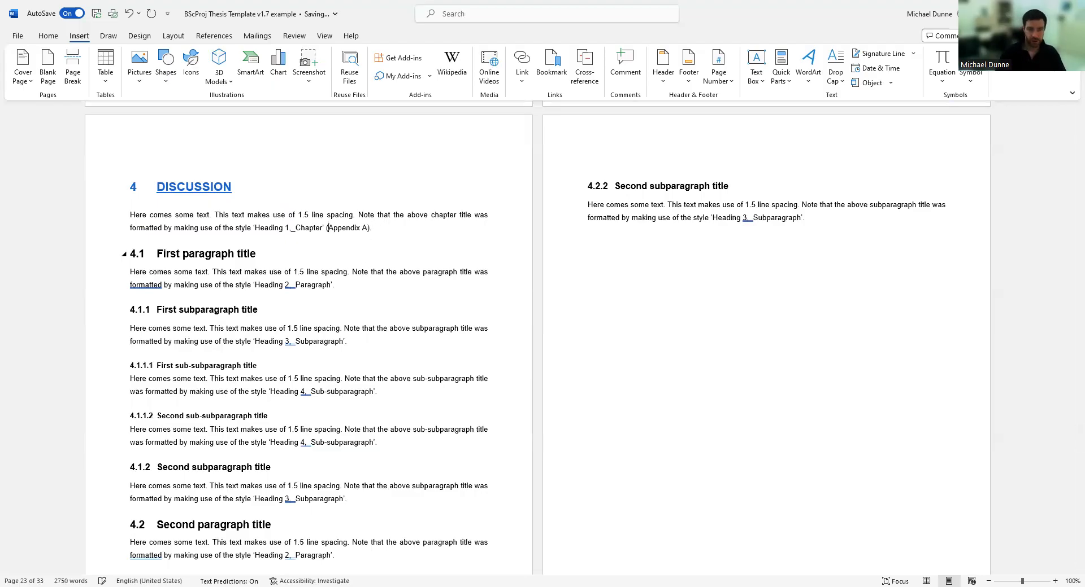
pyautogui.moveTo(379, 226); pyautogui.dragTo(329, 229)
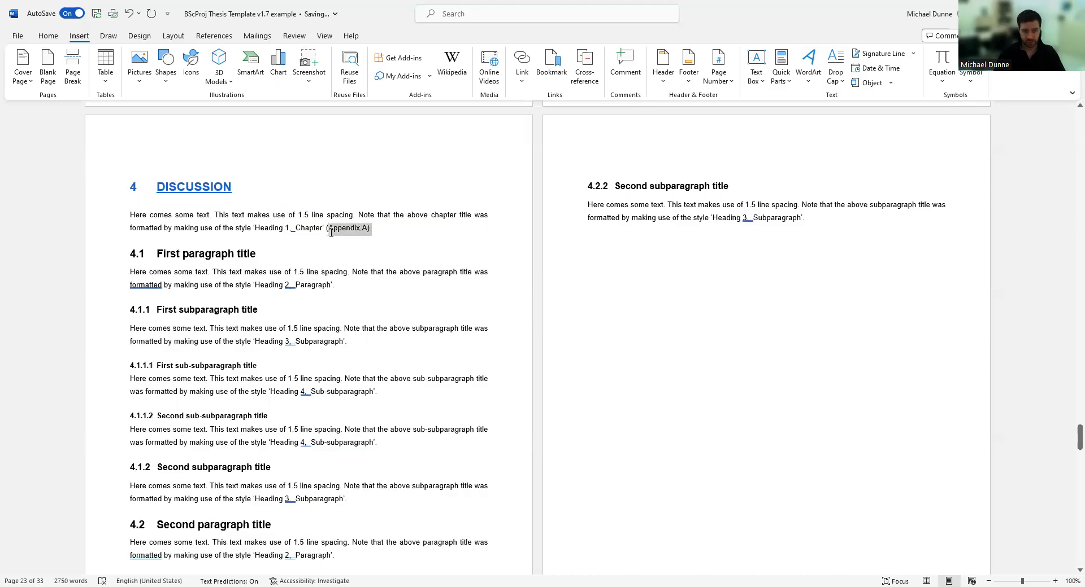
pyautogui.press('BackSpace')
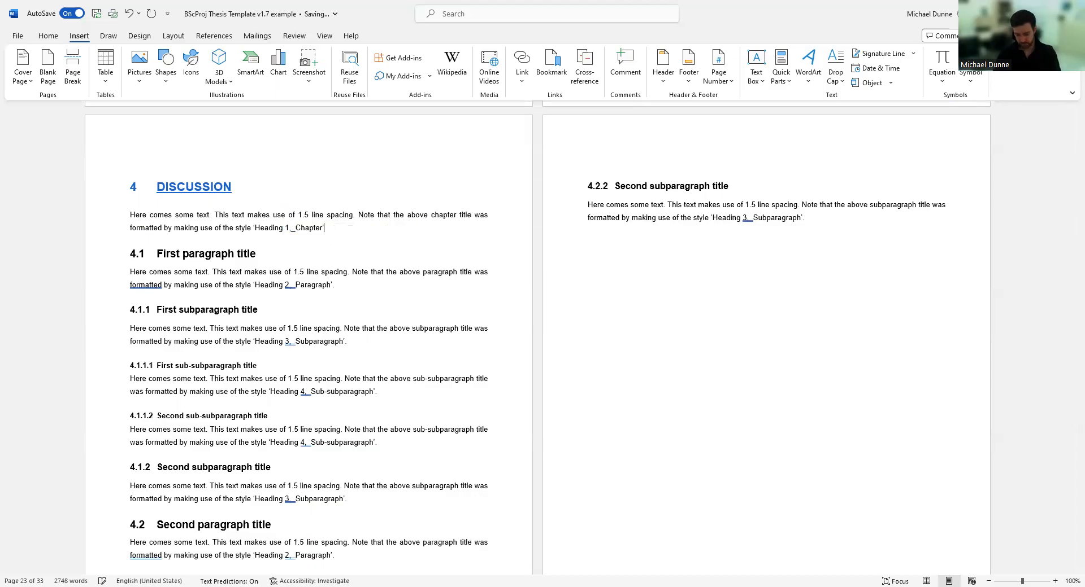
# Scroll down past Chapters 5 and 6 to Appendix B and the References page.
pyautogui.scroll(-15, 369, 261)
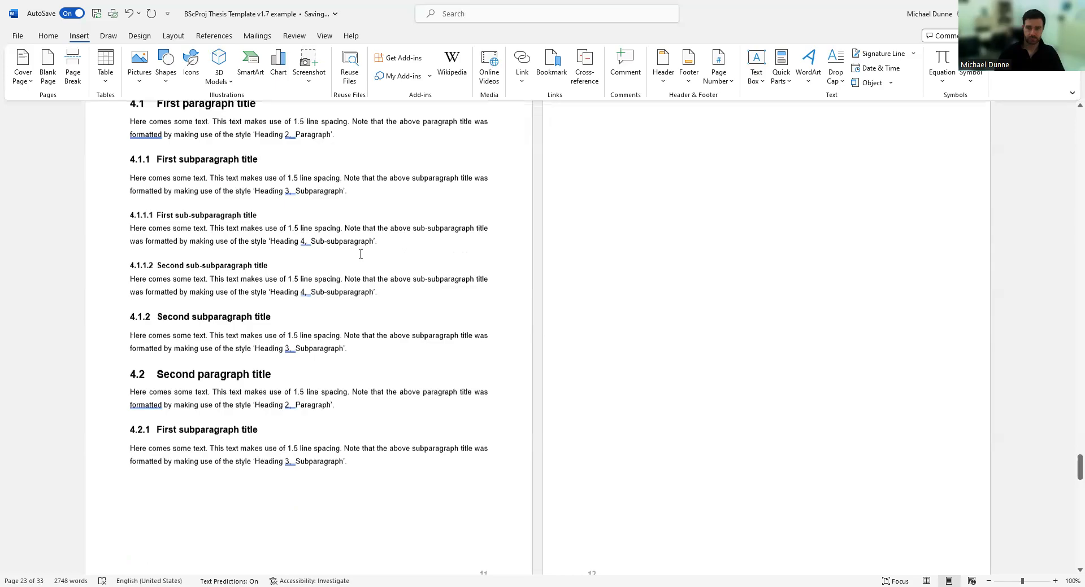
pyautogui.scroll(-20, 370, 261)
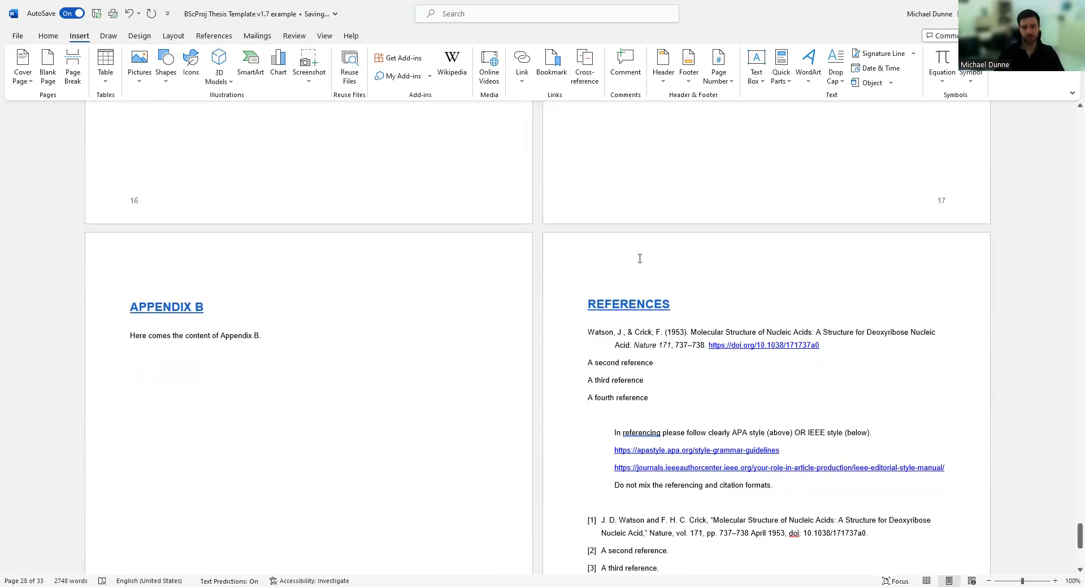
pyautogui.scroll(7, 661, 273)
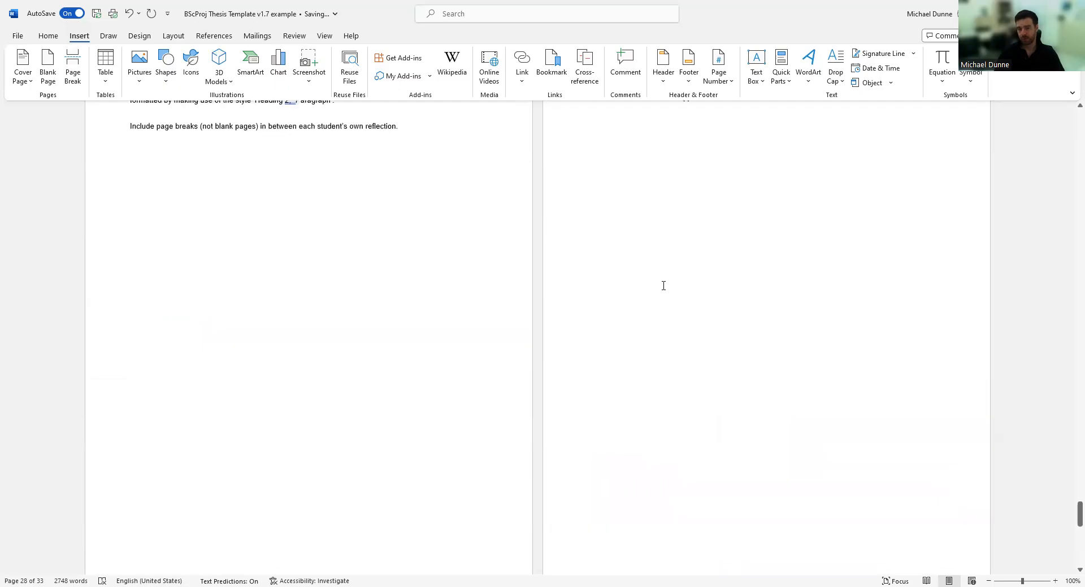
pyautogui.scroll(-3, 663, 286)
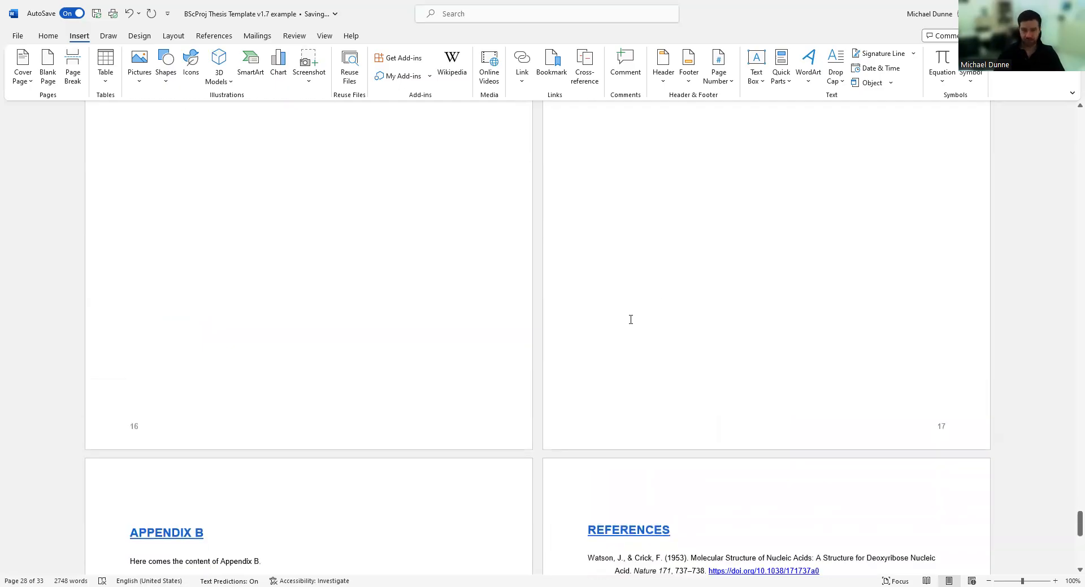
pyautogui.scroll(-4, 631, 319)
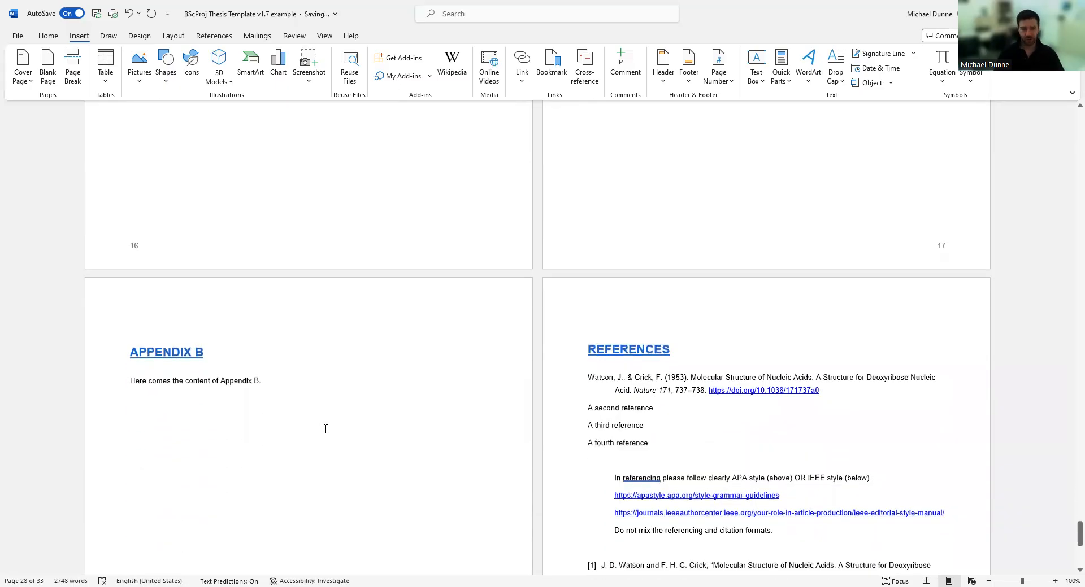
pyautogui.scroll(-1, 328, 395)
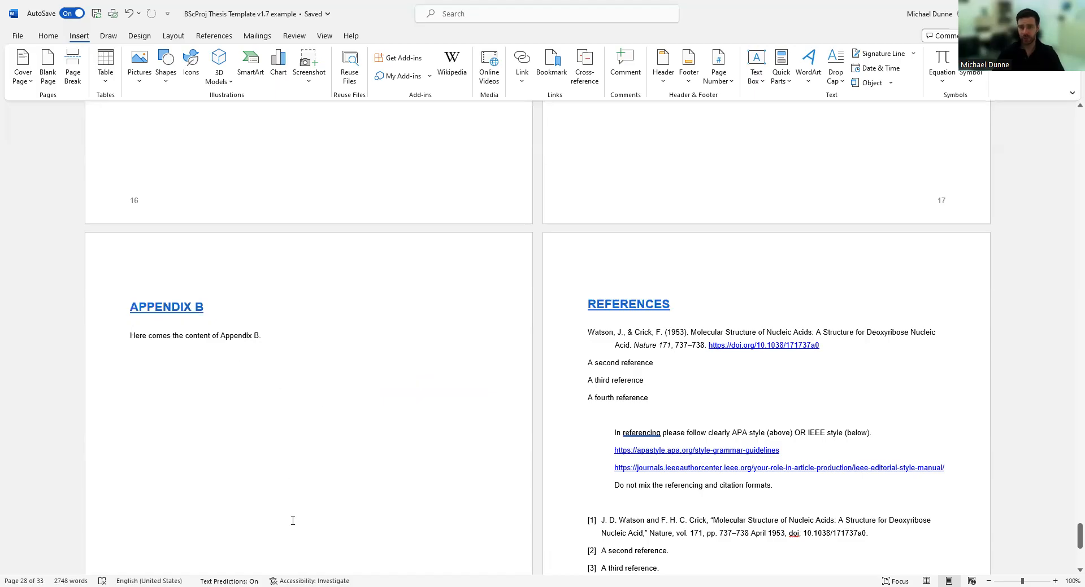
pyautogui.scroll(-2, 274, 461)
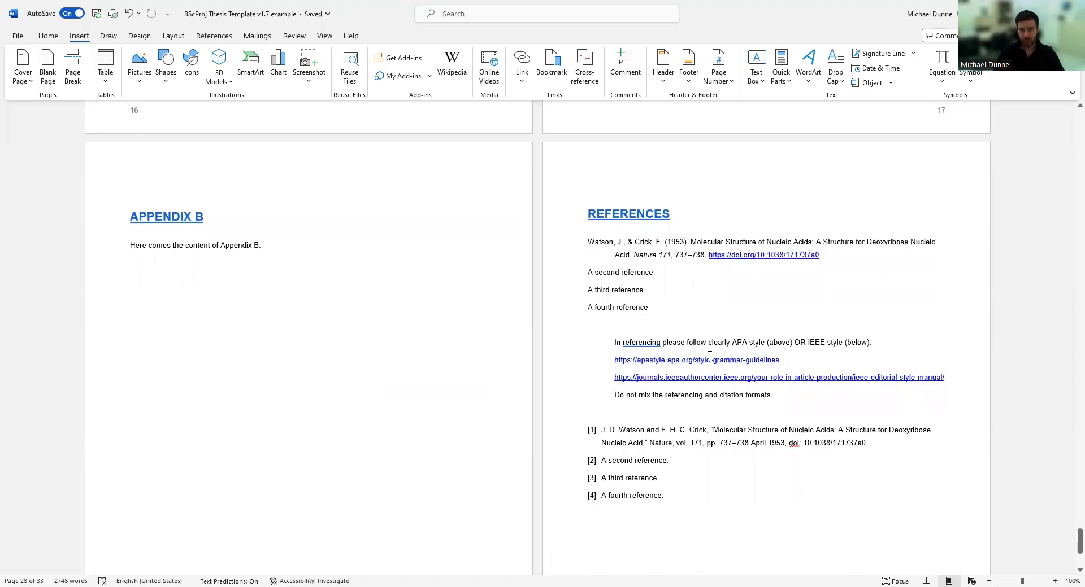
# Turn on the page rulers in Word while working in the Watson reference entry.
pyautogui.click(628, 242)
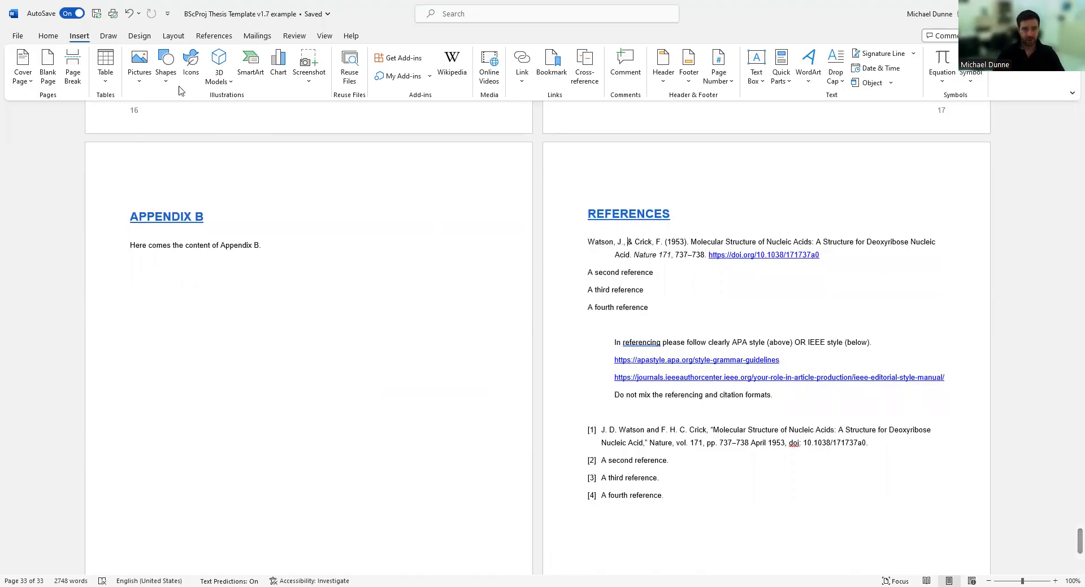
pyautogui.click(214, 36)
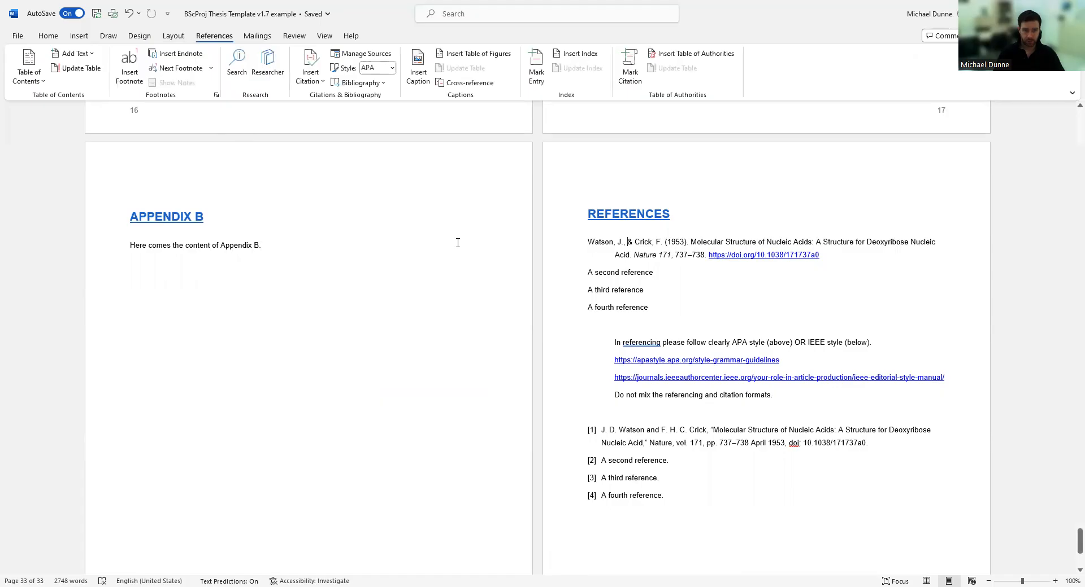
pyautogui.click(49, 36)
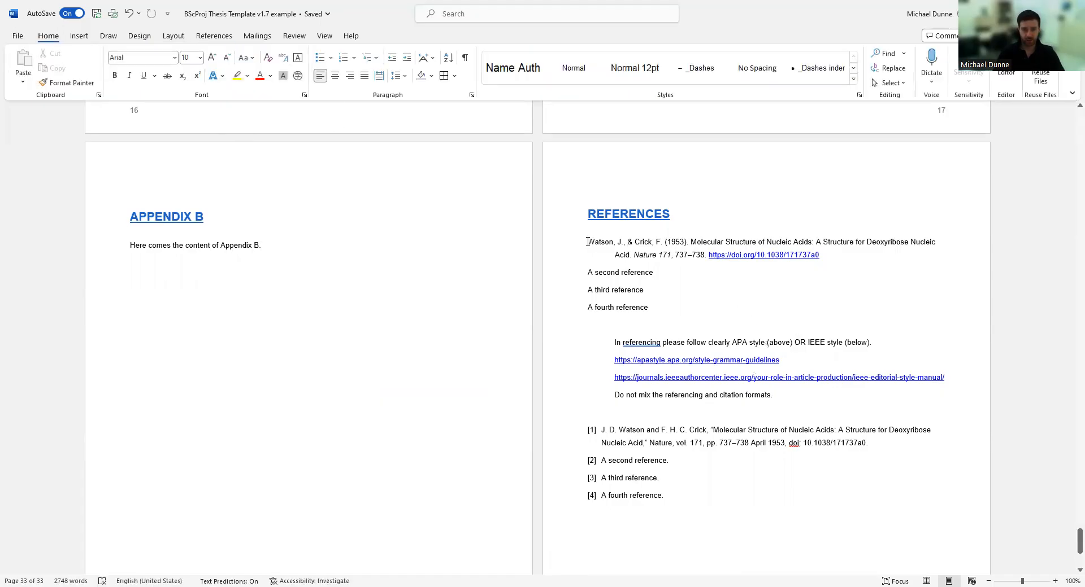
pyautogui.click(319, 37)
pyautogui.click(267, 53)
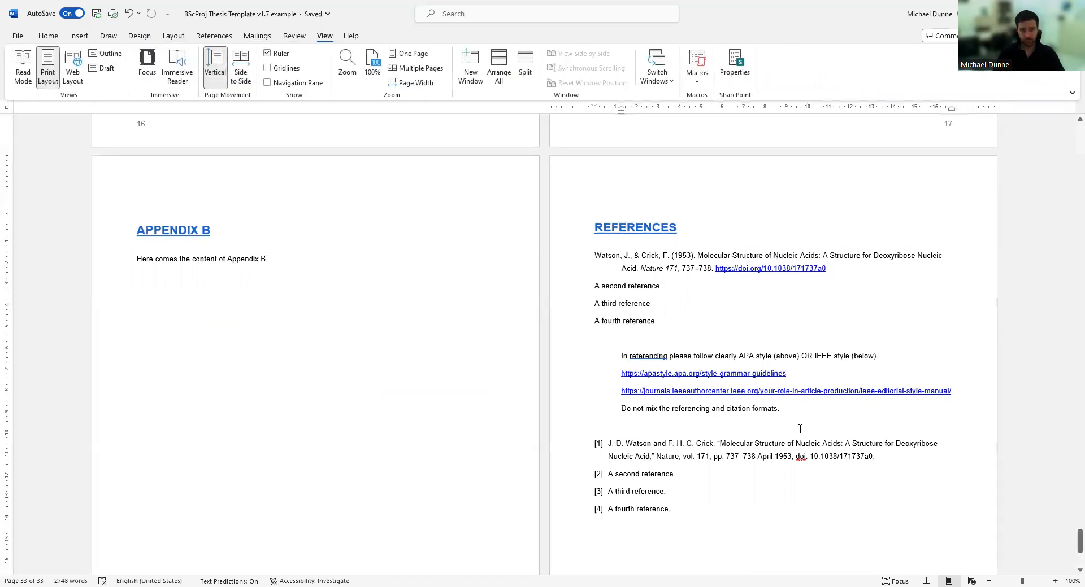
pyautogui.scroll(4, 799, 401)
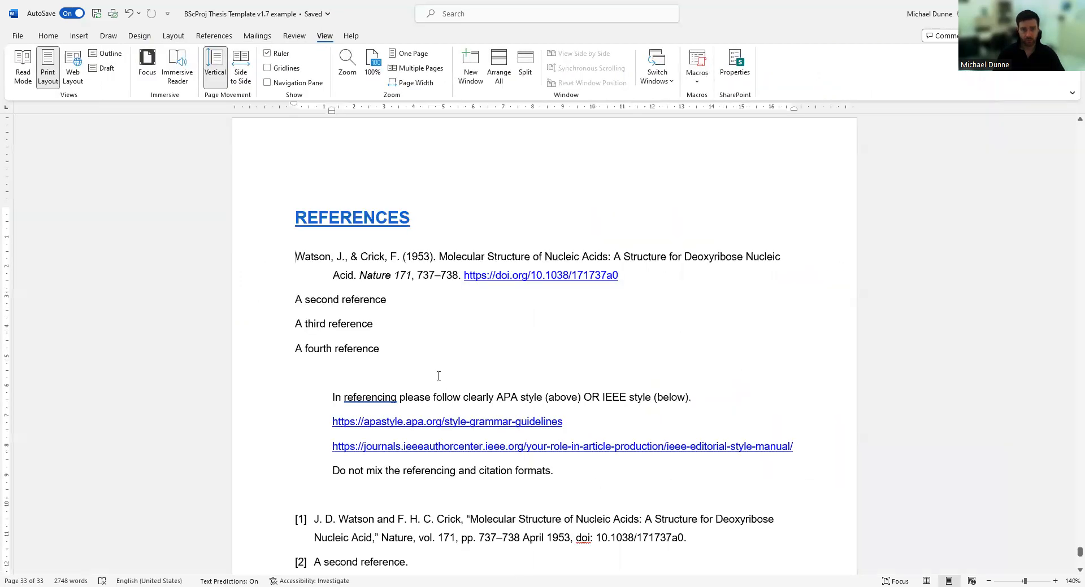
# Select the Watson through fourth reference entries, justify them, then restore left alignment.
pyautogui.doubleClick(262, 278)
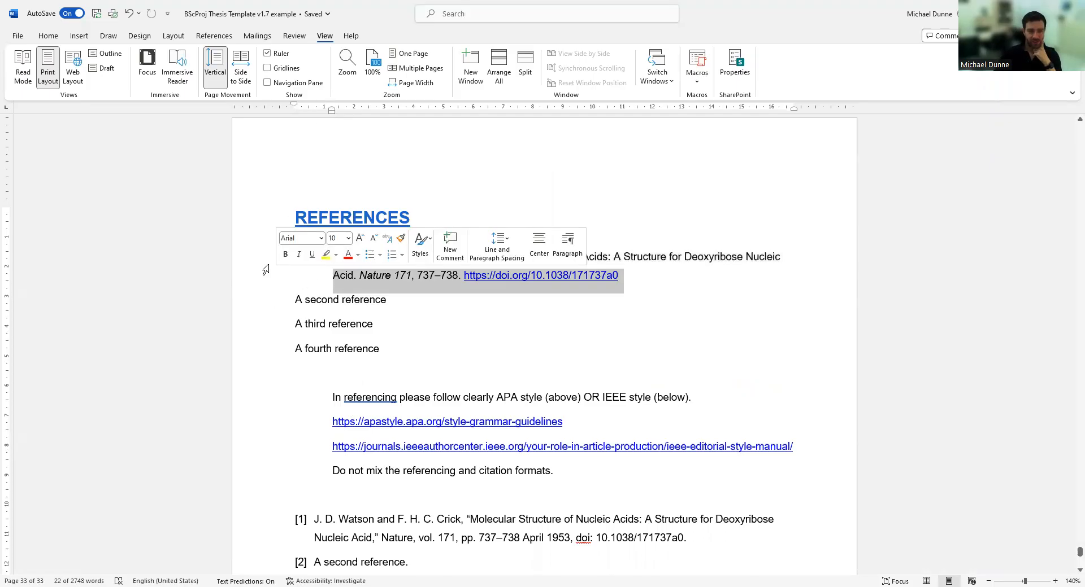
pyautogui.click(269, 298)
pyautogui.moveTo(252, 274); pyautogui.dragTo(259, 355)
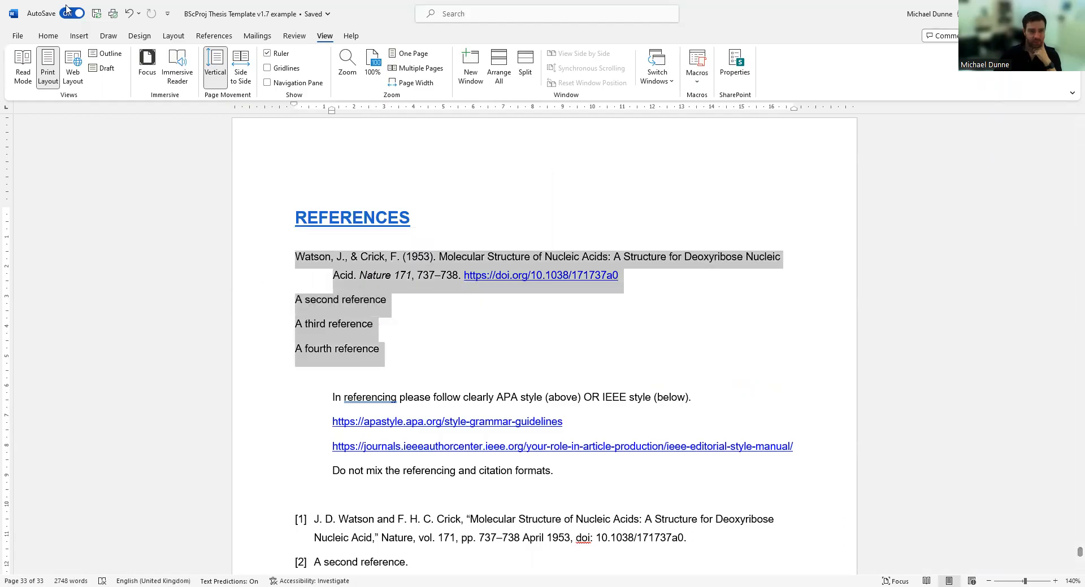
pyautogui.click(48, 36)
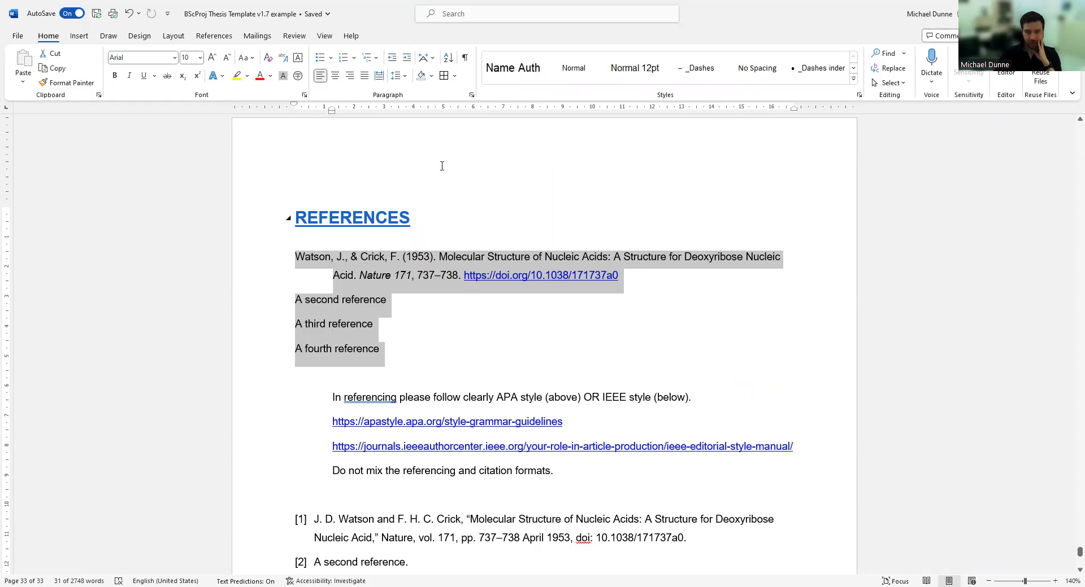
pyautogui.hotkey('ctrl', 'j')
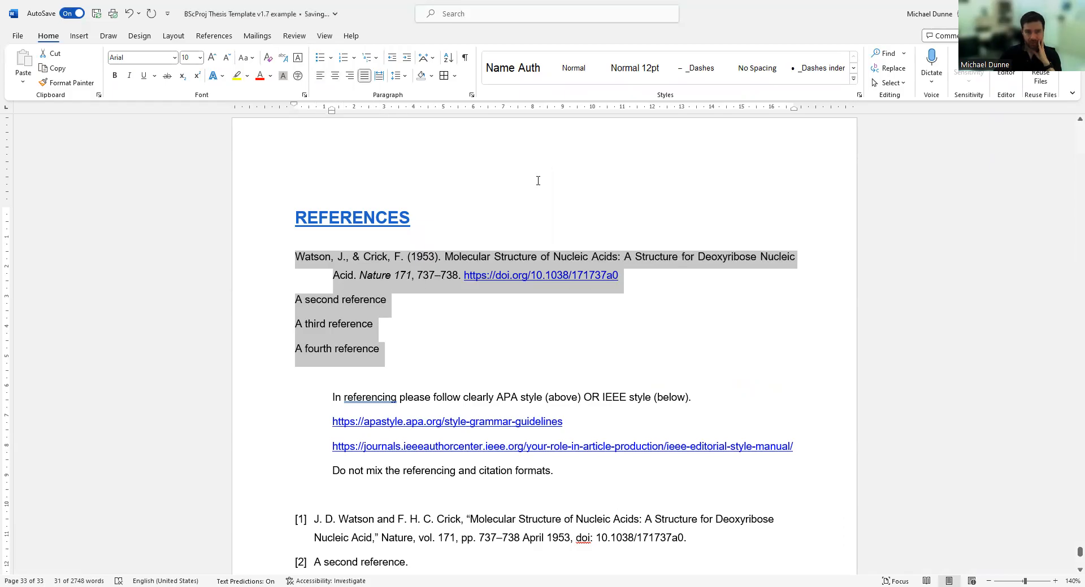
pyautogui.click(320, 75)
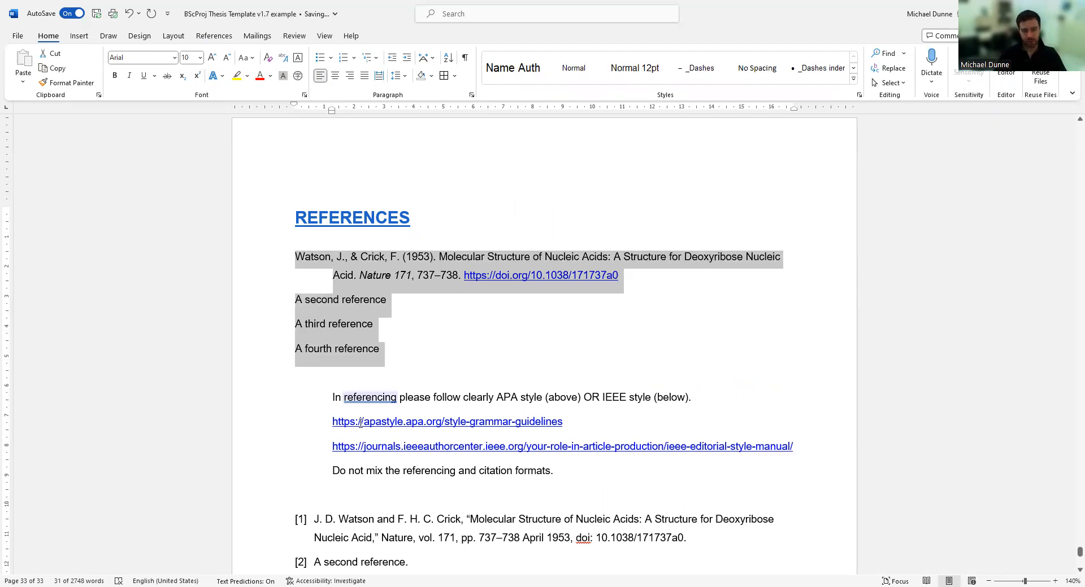
# Scroll between the APA references and IEEE list, then select the APA guidelines link line.
pyautogui.scroll(-5, 360, 423)
pyautogui.moveTo(266, 271); pyautogui.dragTo(258, 366)
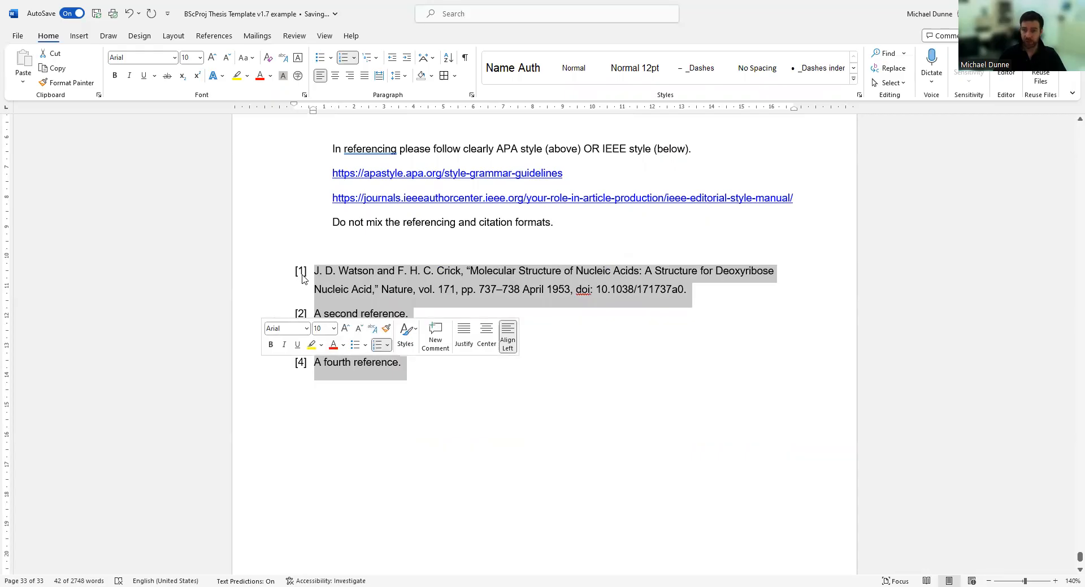
pyautogui.scroll(1, 305, 282)
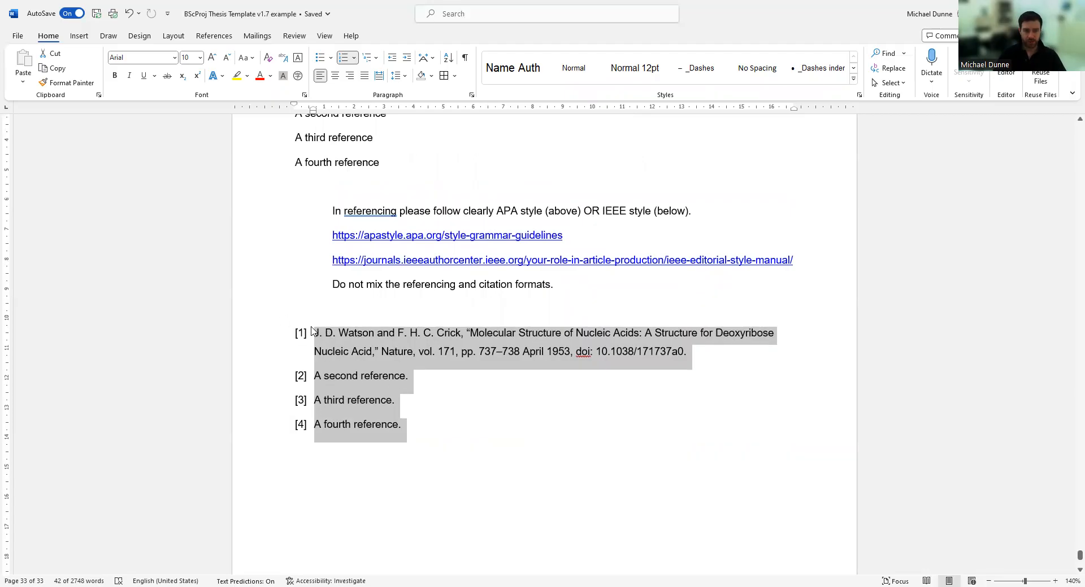
pyautogui.scroll(5, 308, 333)
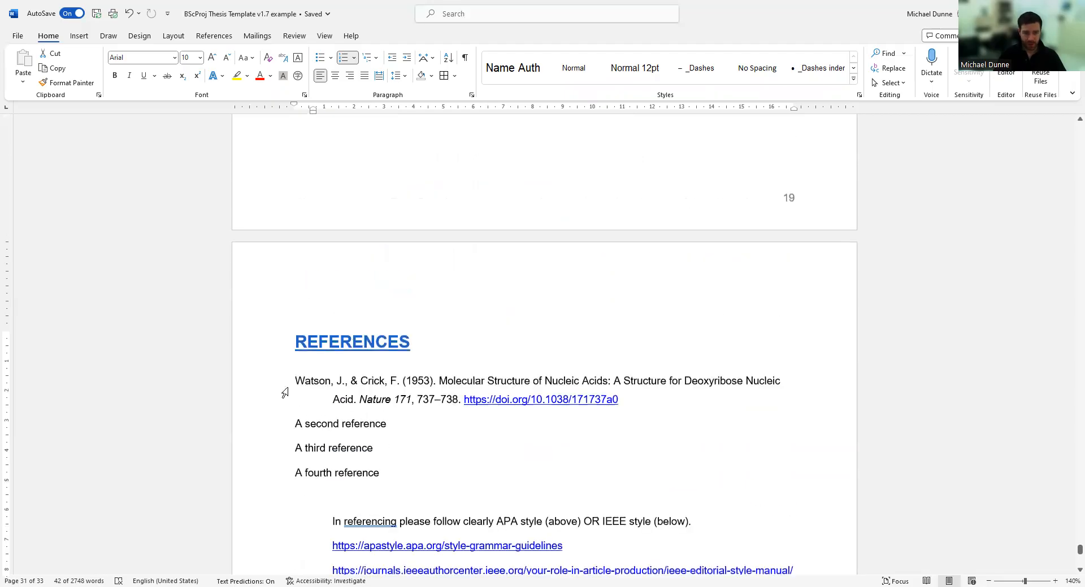
pyautogui.scroll(-6, 266, 460)
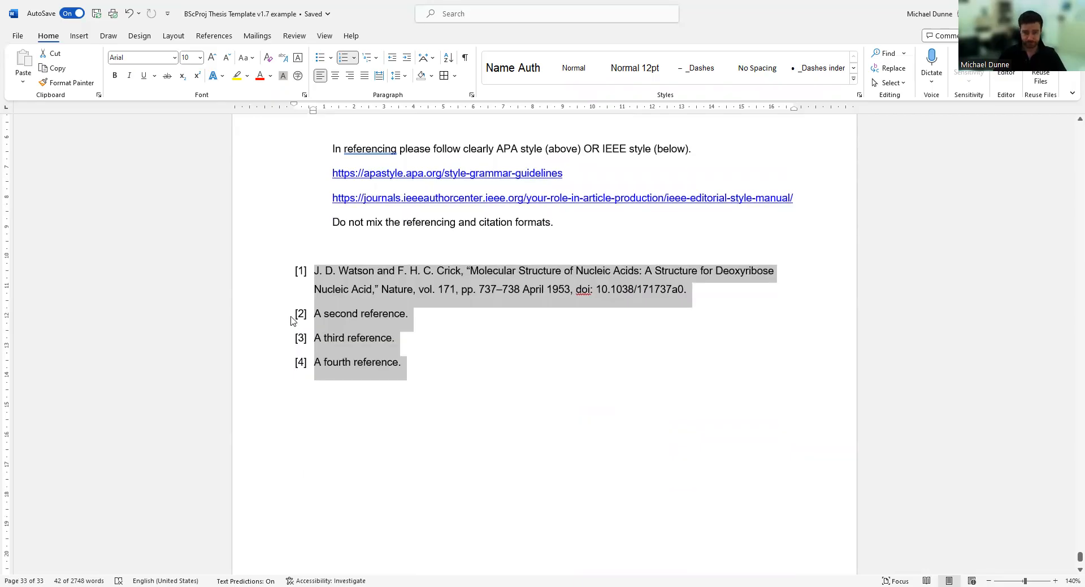
pyautogui.scroll(3, 418, 294)
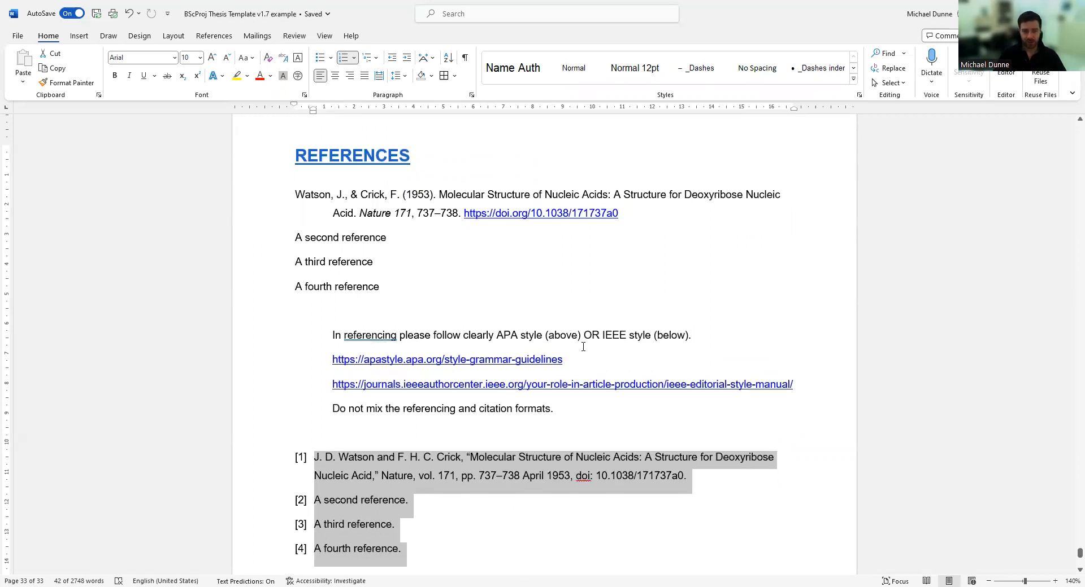
pyautogui.moveTo(578, 359); pyautogui.dragTo(326, 368)
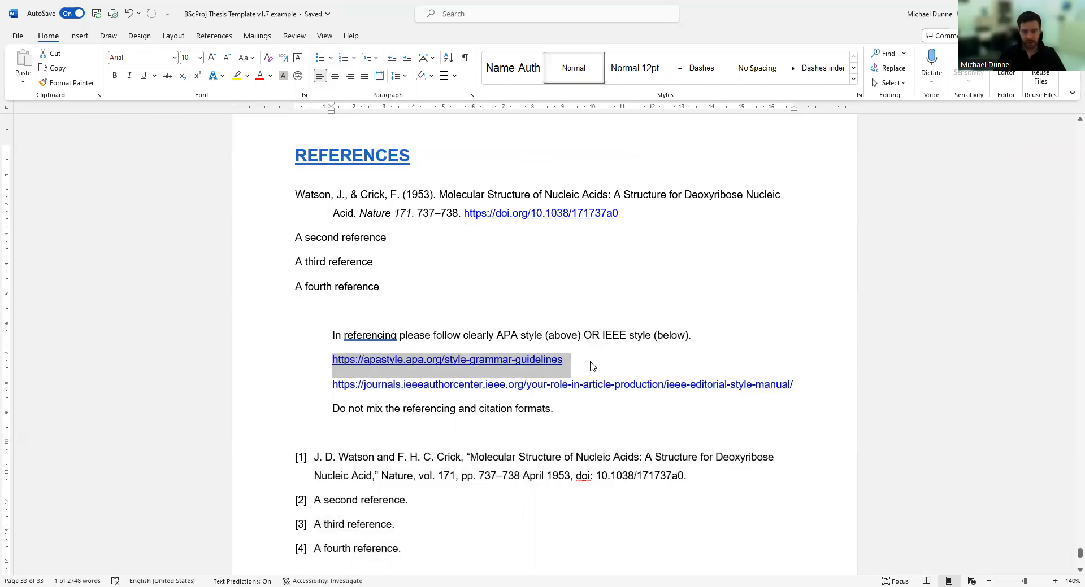
# Check the IEEE style manual link and the Watson DOI link, then switch to the thesis PDF.
pyautogui.click(273, 394)
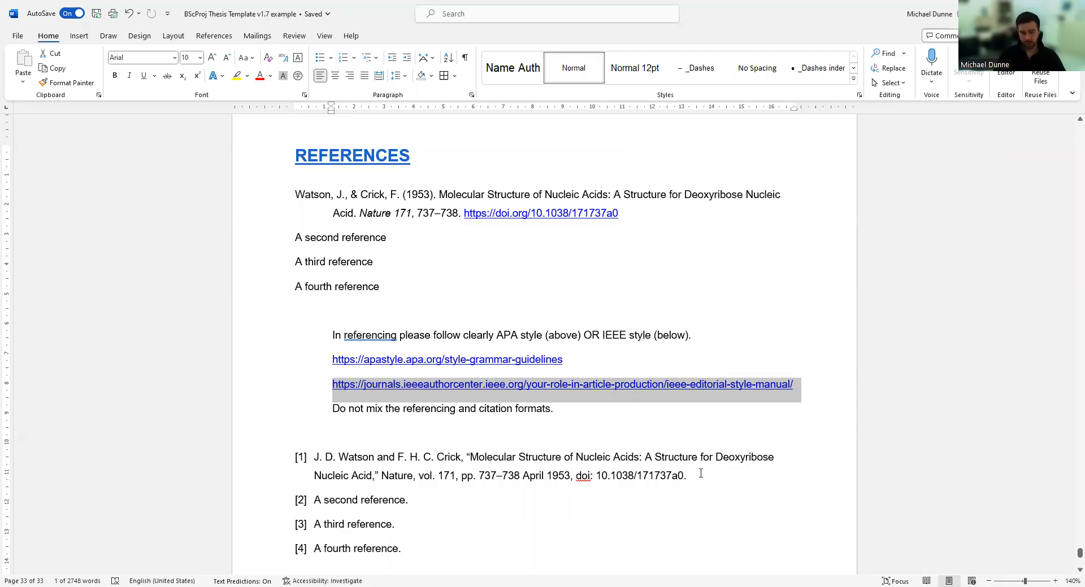
pyautogui.click(570, 362)
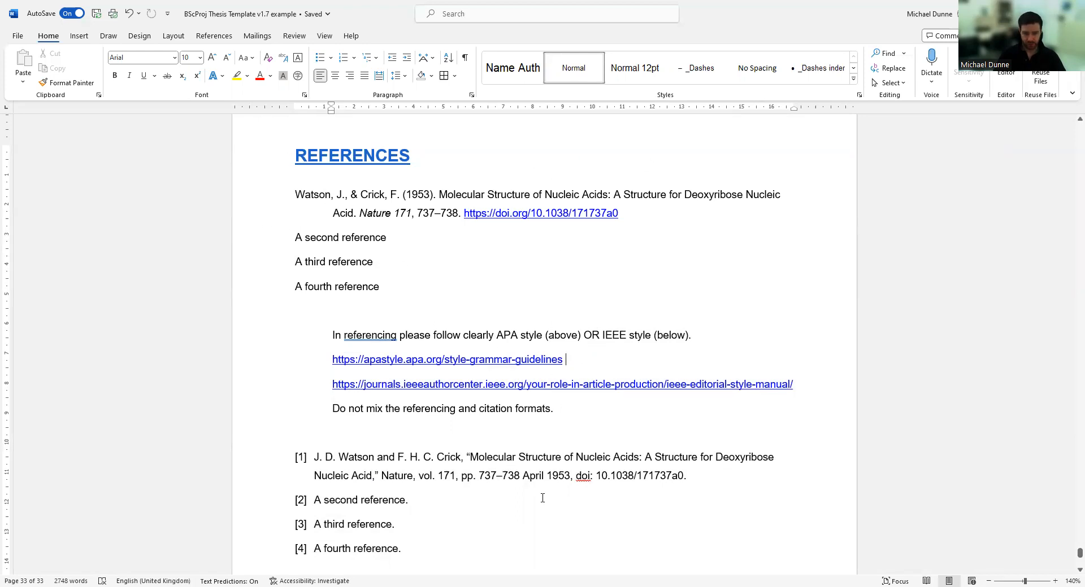
pyautogui.click(628, 214)
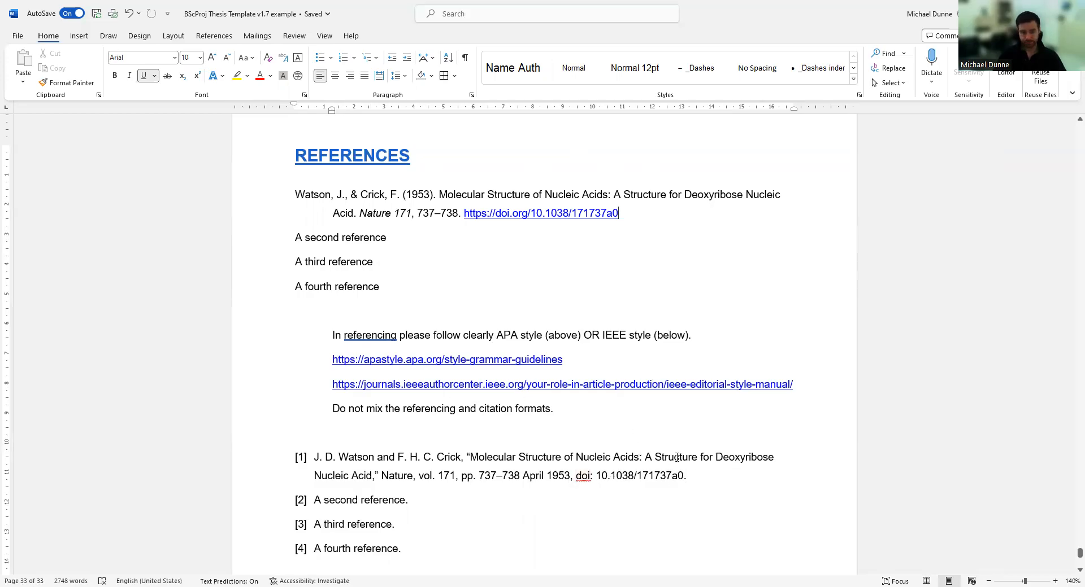
pyautogui.scroll(-6, 394, 355)
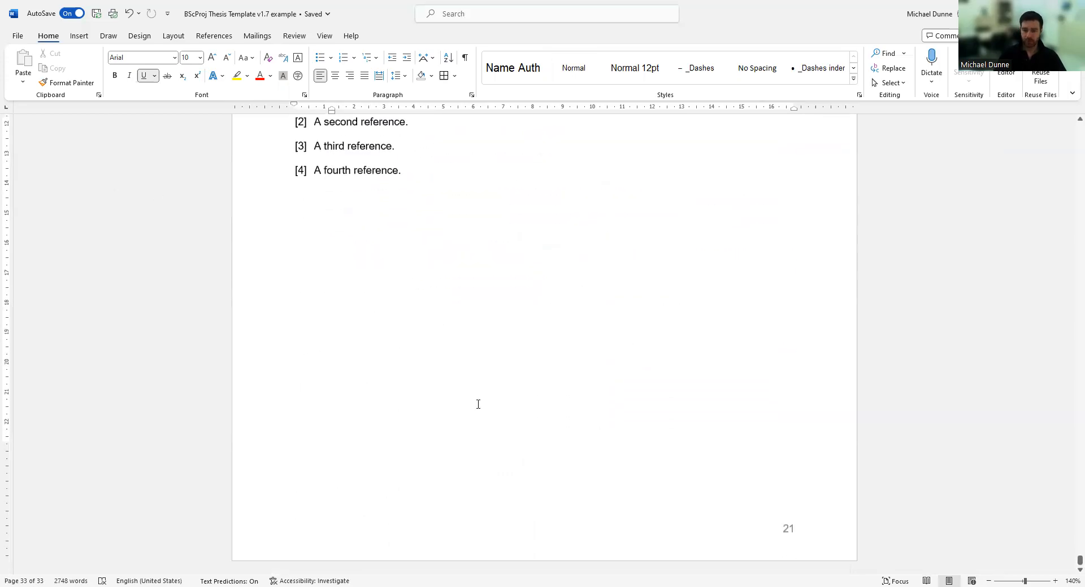
pyautogui.scroll(18, 478, 404)
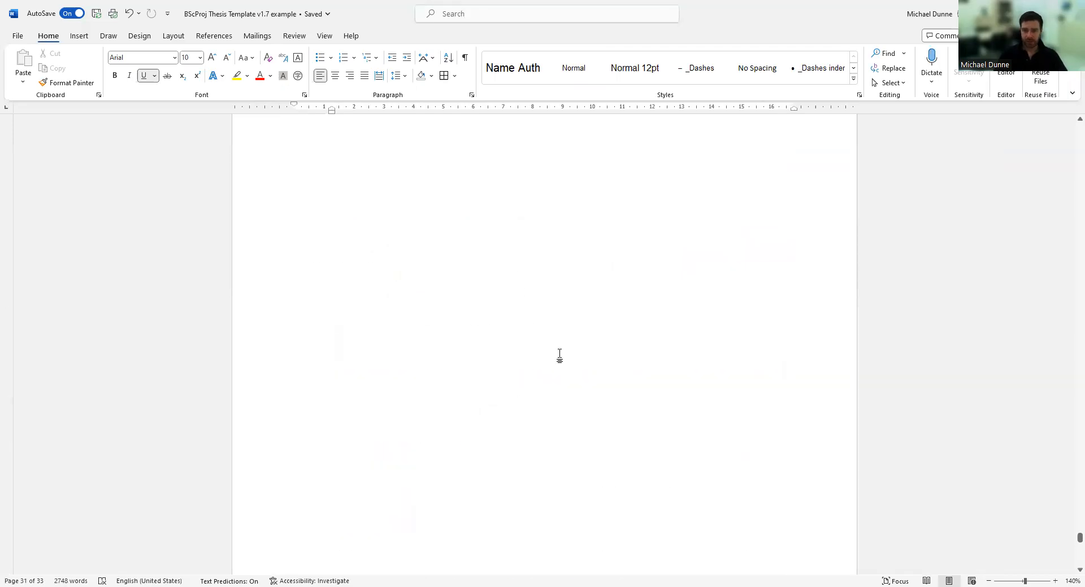
pyautogui.scroll(-2, 559, 355)
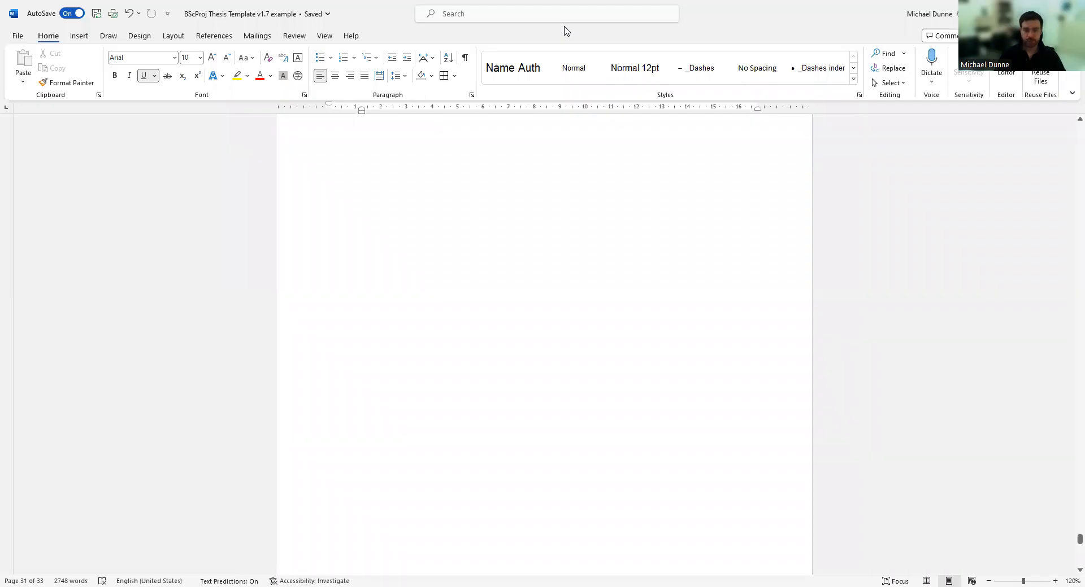
pyautogui.hotkey('alt', 'Tab')
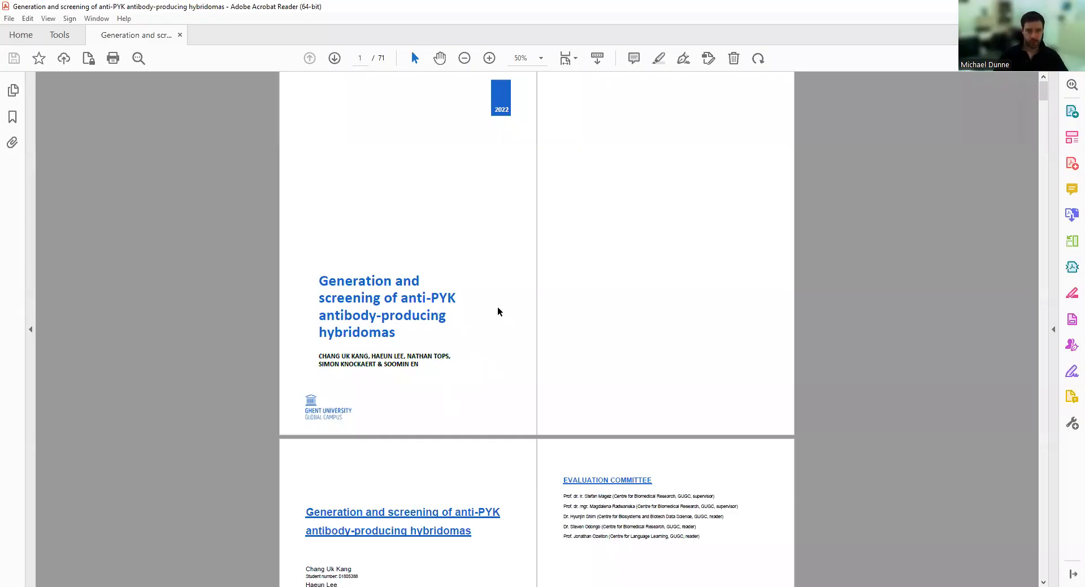
# Zoom the thesis PDF from 50% to 71% and move to the page 3 title and Evaluation Committee pages.
pyautogui.scroll(-2, 511, 304)
pyautogui.scroll(2, 511, 304)
pyautogui.scroll(2, 488, 374)
pyautogui.scroll(3, 480, 473)
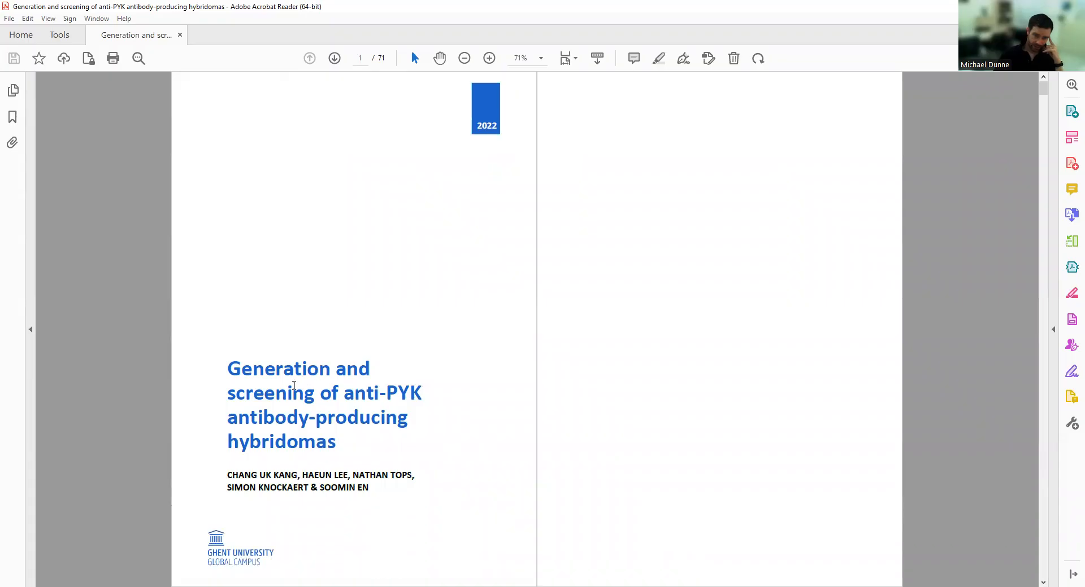
pyautogui.scroll(-1, 346, 463)
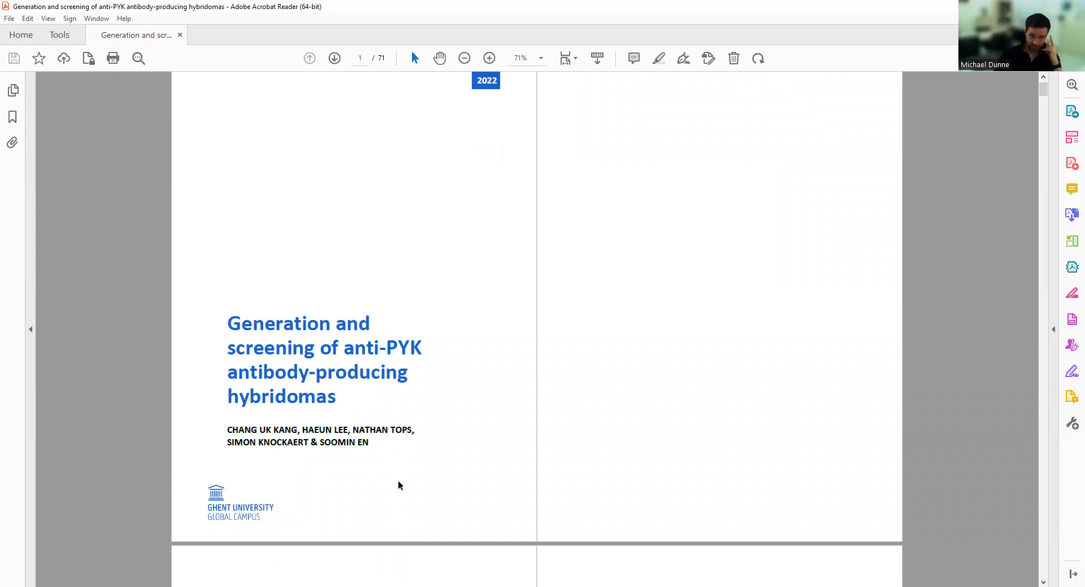
pyautogui.scroll(-8, 418, 452)
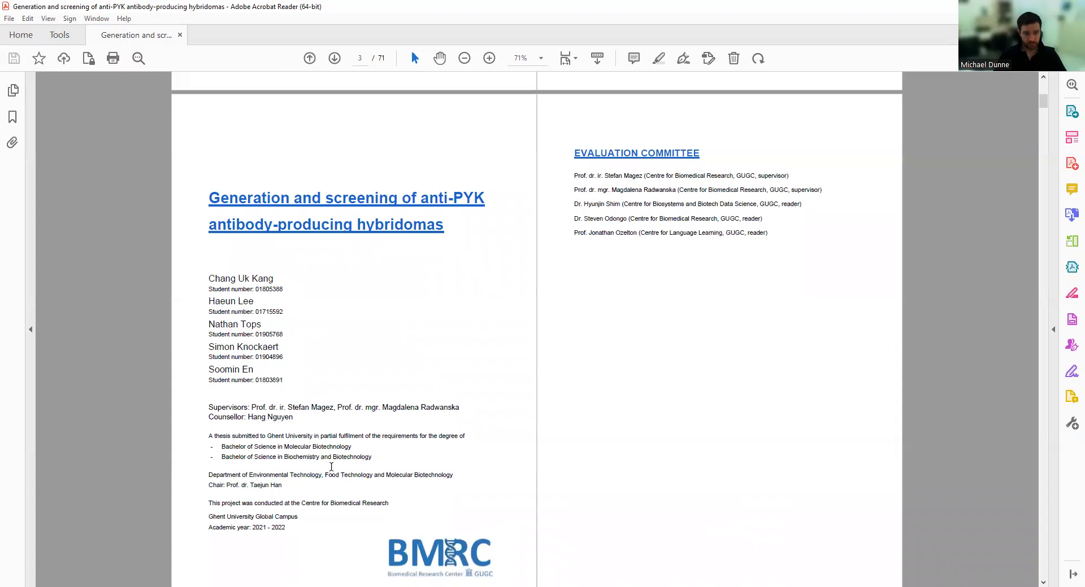
pyautogui.scroll(-3, 459, 529)
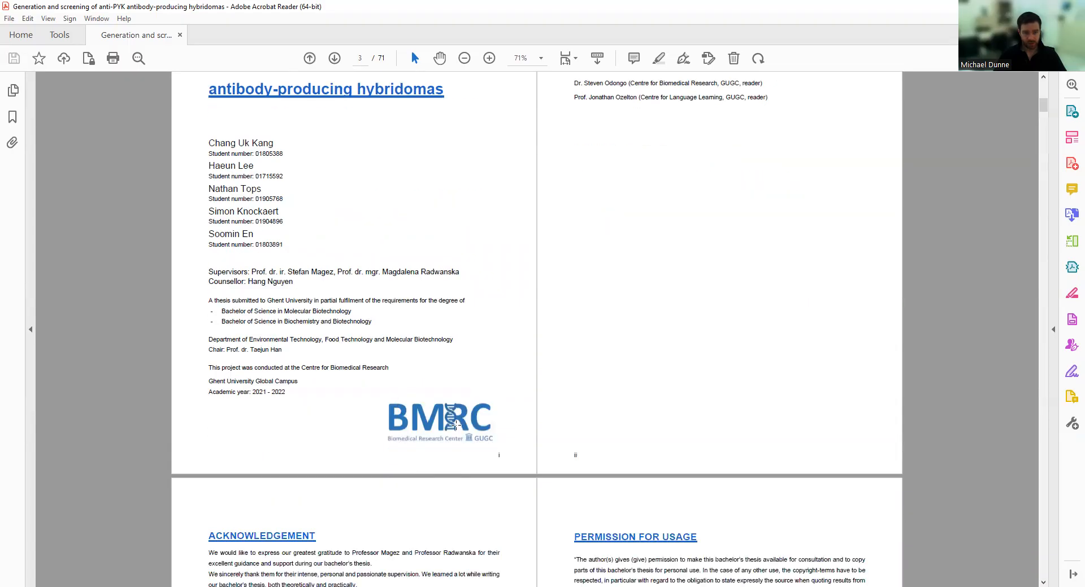
pyautogui.scroll(4, 550, 381)
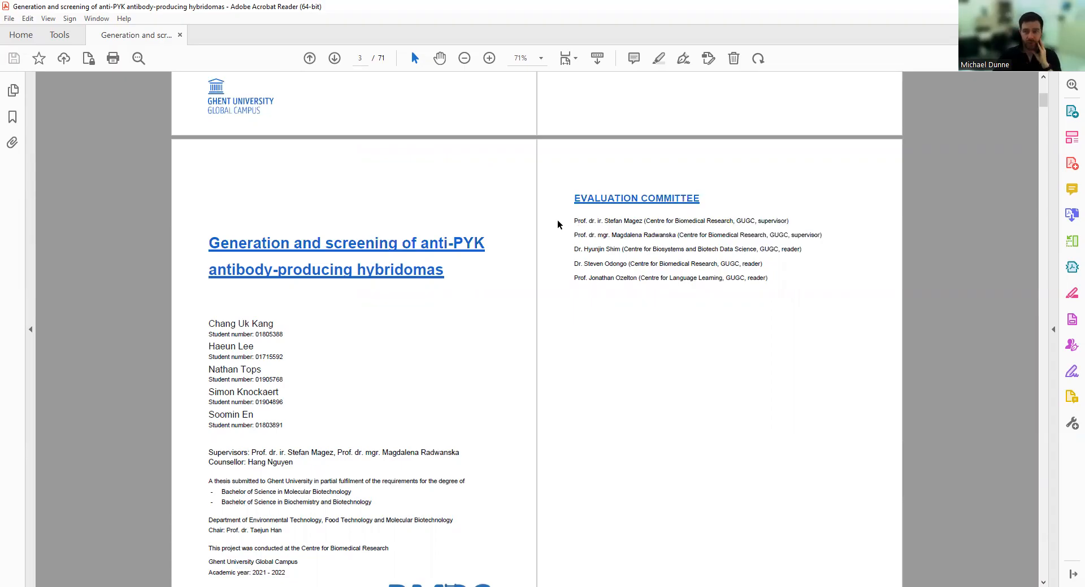
pyautogui.moveTo(571, 222); pyautogui.dragTo(791, 224)
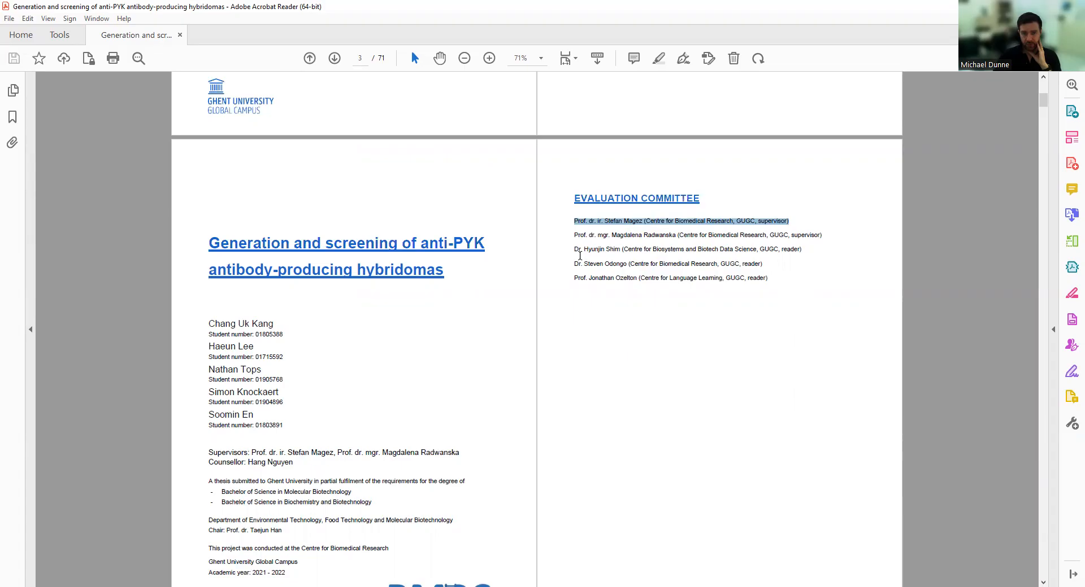
pyautogui.moveTo(572, 249); pyautogui.dragTo(811, 247)
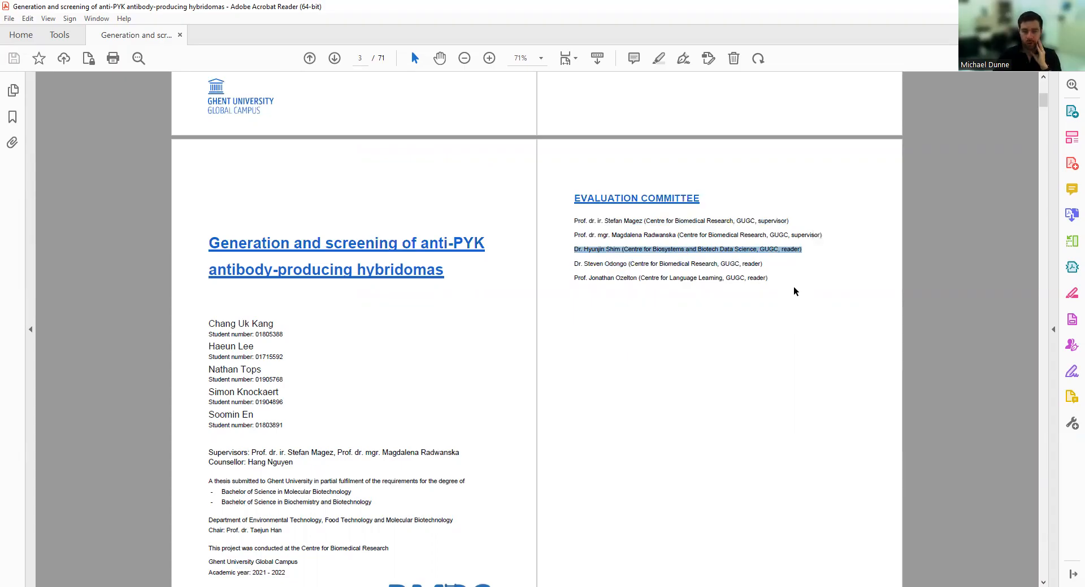
pyautogui.moveTo(621, 251); pyautogui.dragTo(572, 249)
pyautogui.click(557, 263)
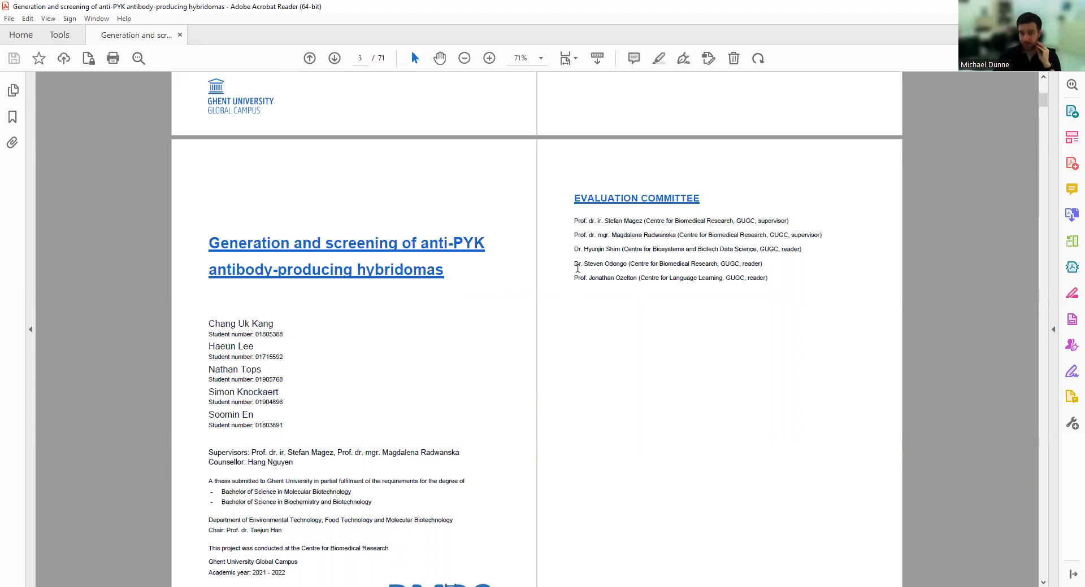
pyautogui.moveTo(573, 264); pyautogui.dragTo(764, 264)
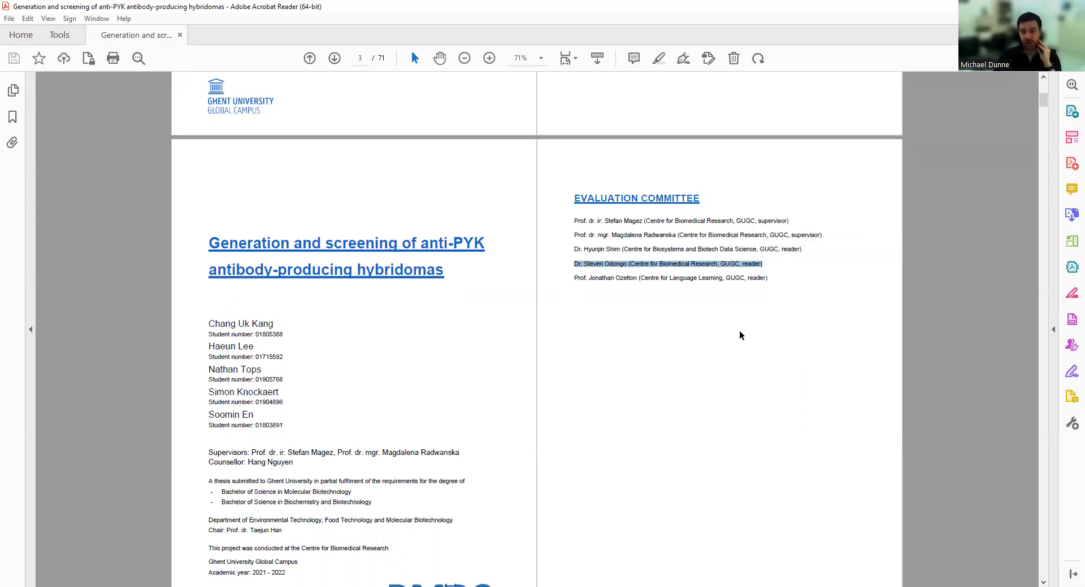
pyautogui.moveTo(572, 278); pyautogui.dragTo(766, 280)
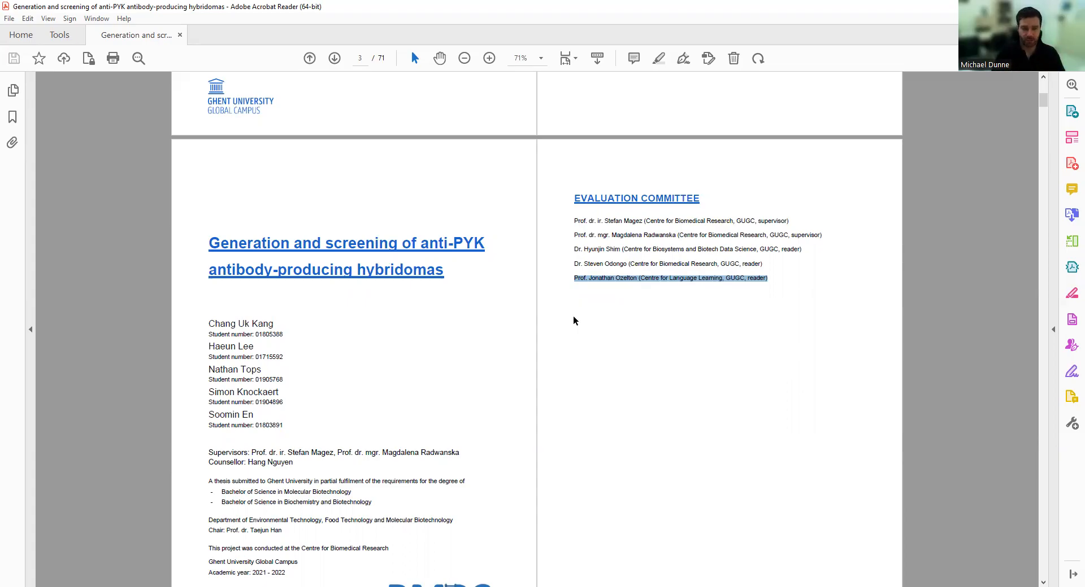
# Scroll past Acknowledgement, Summary, Abbreviations and Contents to the Introduction on page 13.
pyautogui.scroll(-5, 573, 320)
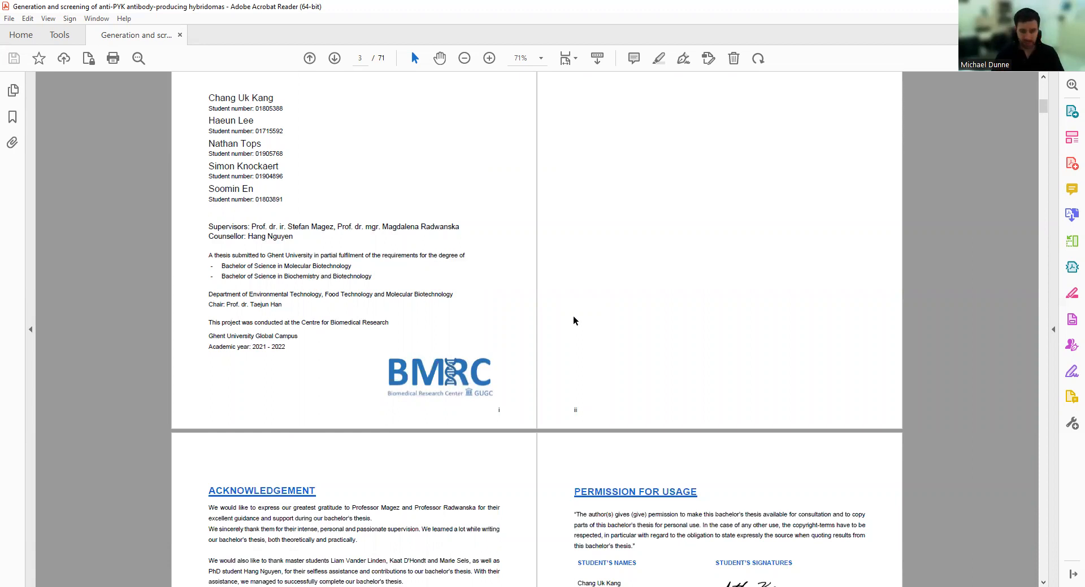
pyautogui.scroll(-6, 573, 321)
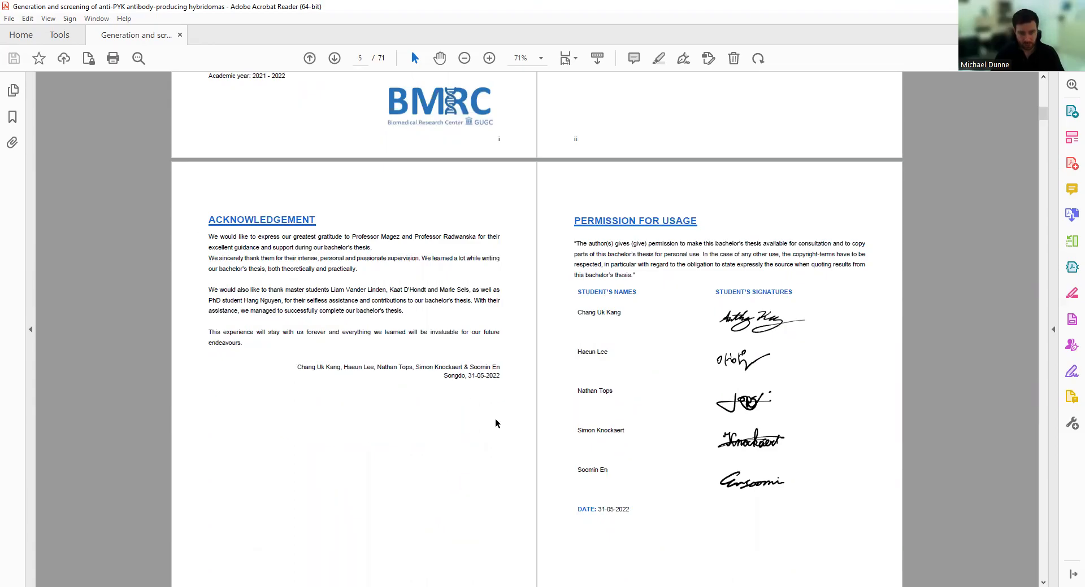
pyautogui.scroll(-12, 772, 428)
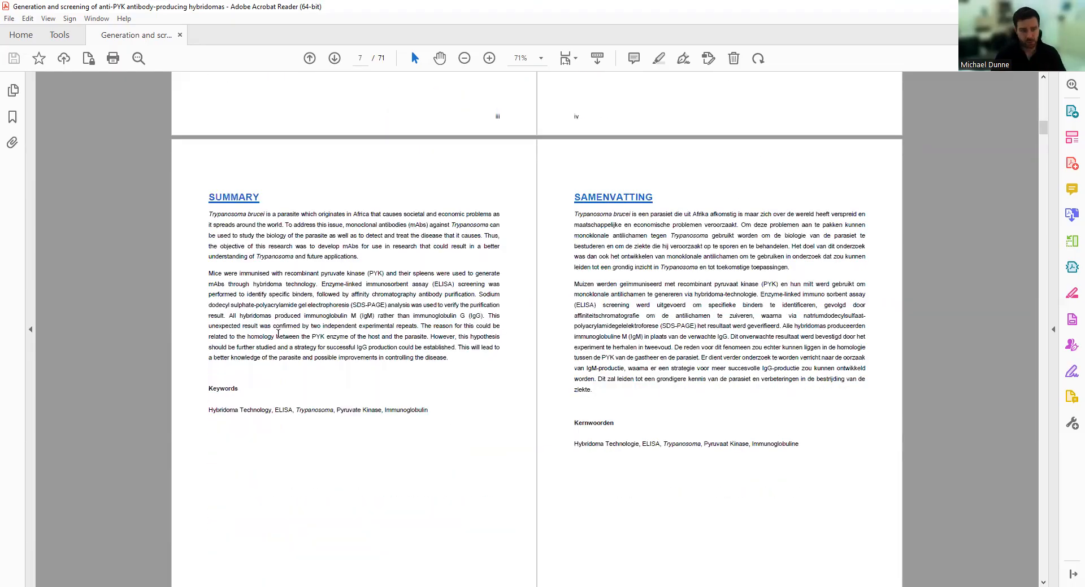
pyautogui.scroll(-12, 715, 342)
pyautogui.scroll(-20, 286, 285)
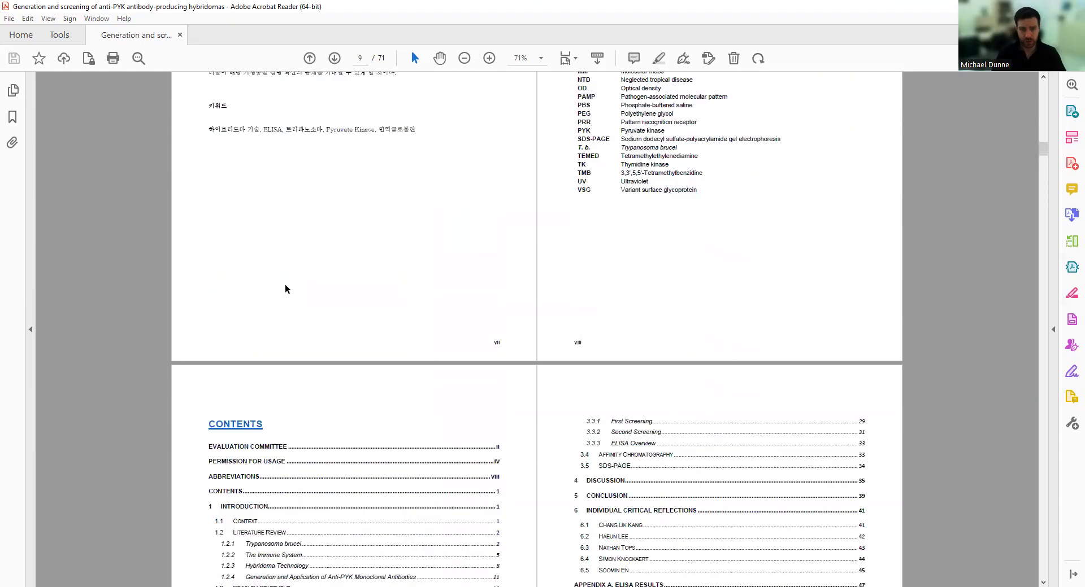
pyautogui.scroll(-4, 284, 285)
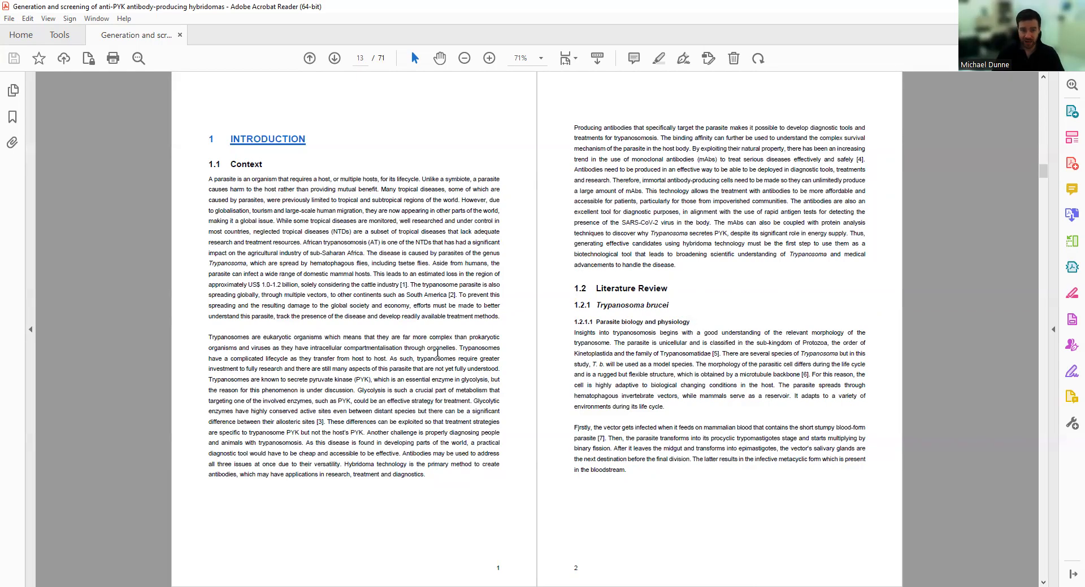
# Select the citation [2], the Figure 1-1 and Figure 1-2 references, and citation [14].
pyautogui.scroll(-4, 683, 478)
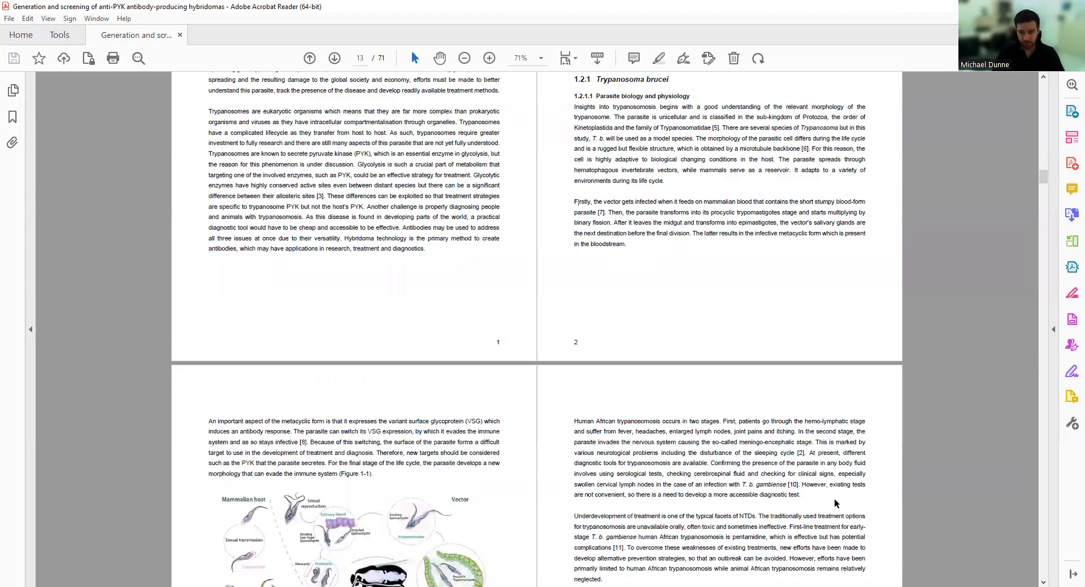
pyautogui.moveTo(796, 453); pyautogui.dragTo(804, 453)
pyautogui.scroll(-3, 658, 385)
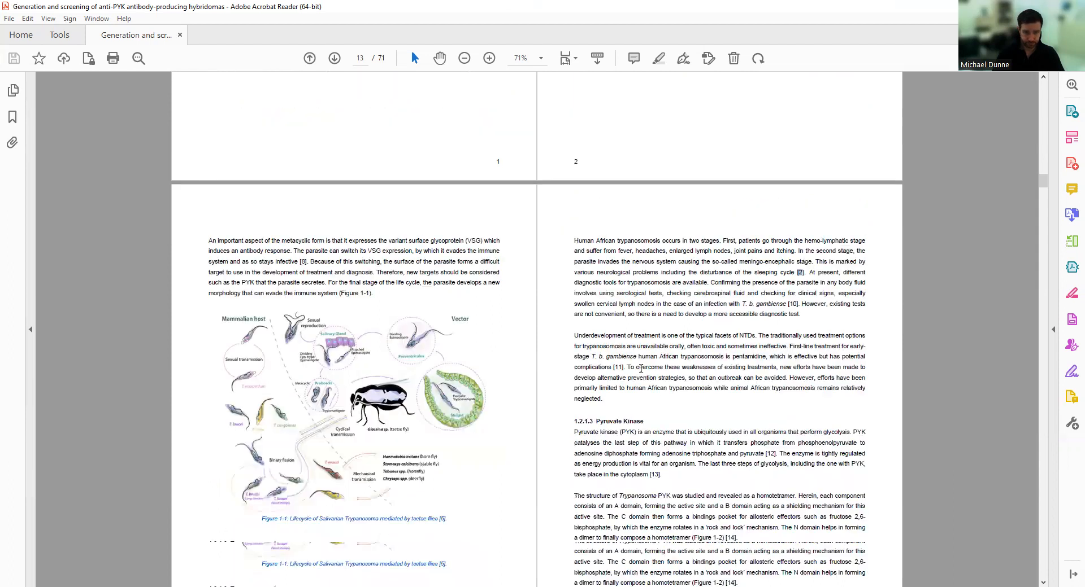
pyautogui.scroll(-2, 641, 375)
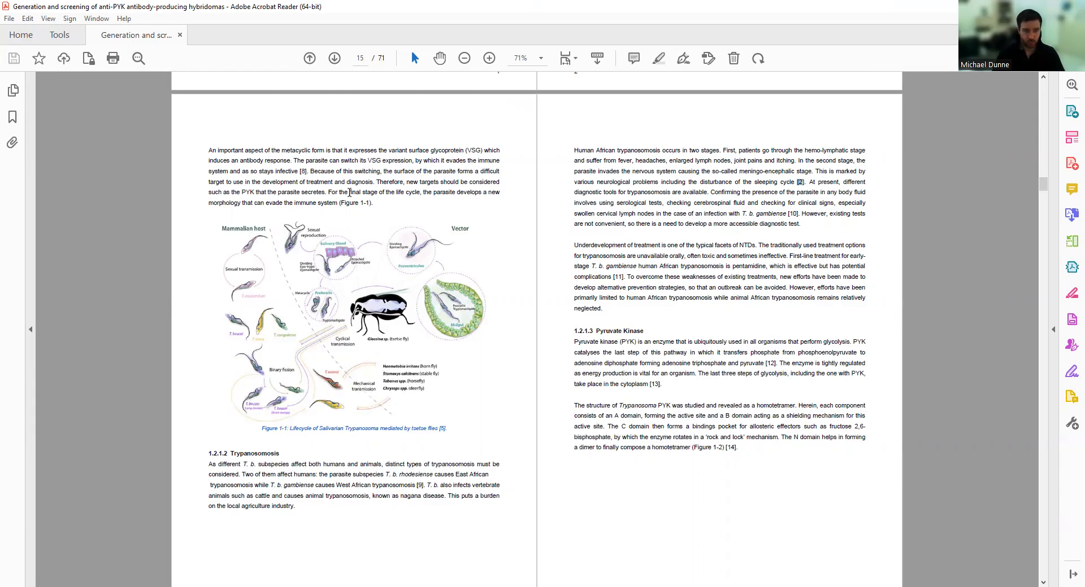
pyautogui.moveTo(339, 205); pyautogui.dragTo(373, 206)
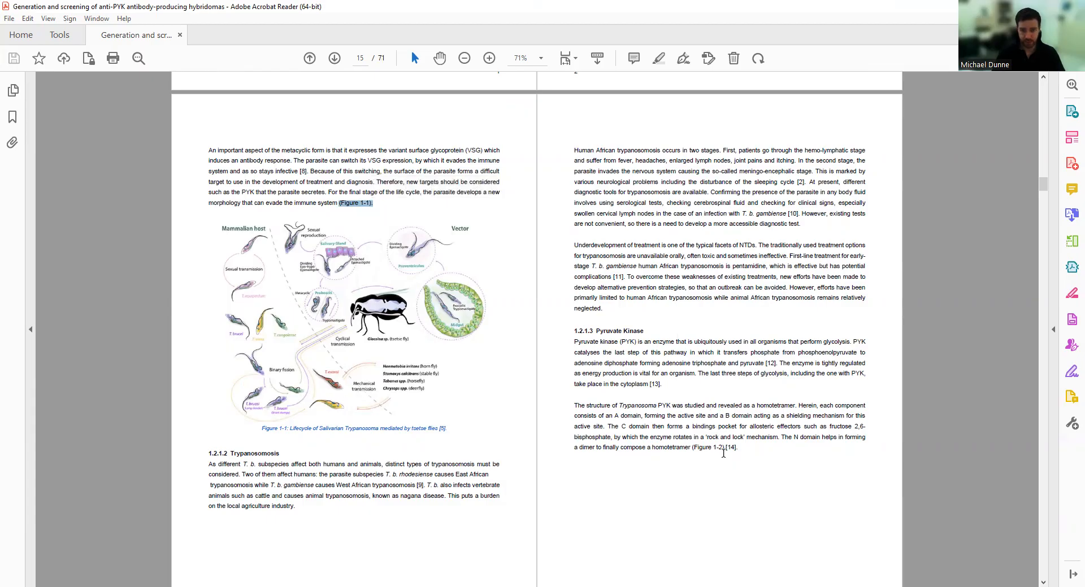
pyautogui.moveTo(723, 449); pyautogui.dragTo(707, 448)
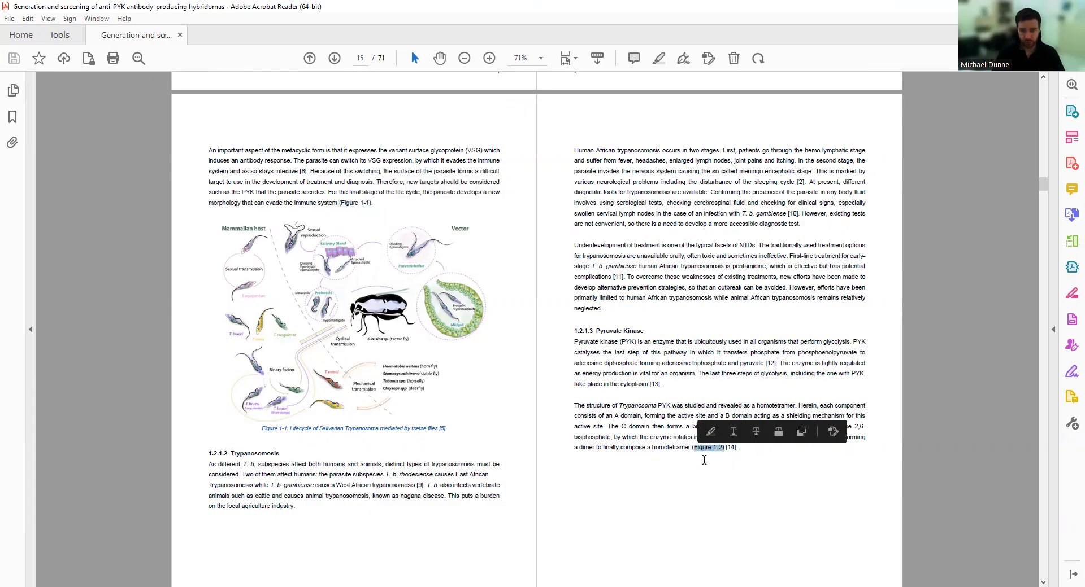
pyautogui.scroll(-5, 664, 437)
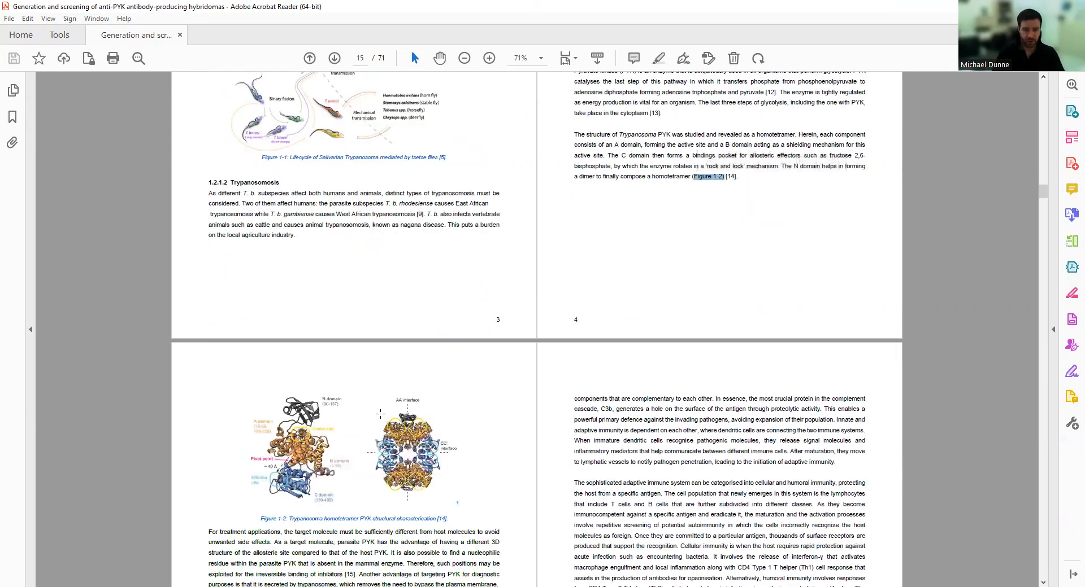
pyautogui.scroll(-1, 347, 494)
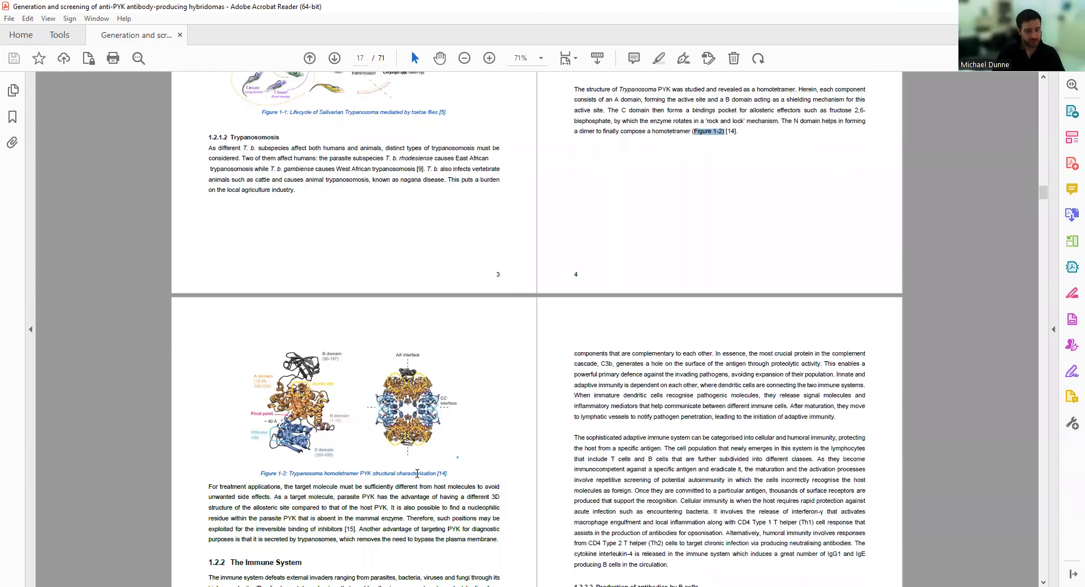
pyautogui.scroll(-1, 417, 473)
pyautogui.moveTo(452, 428); pyautogui.dragTo(435, 429)
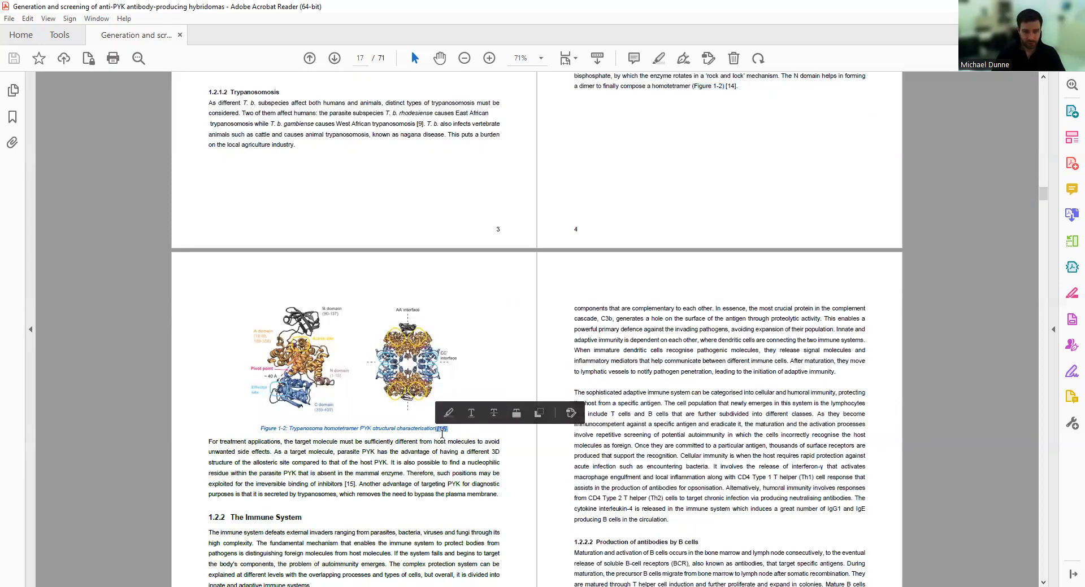
# Scroll past Problem Statement and Goal to section 1.5 Visual Abstract on page 27.
pyautogui.scroll(2, 443, 438)
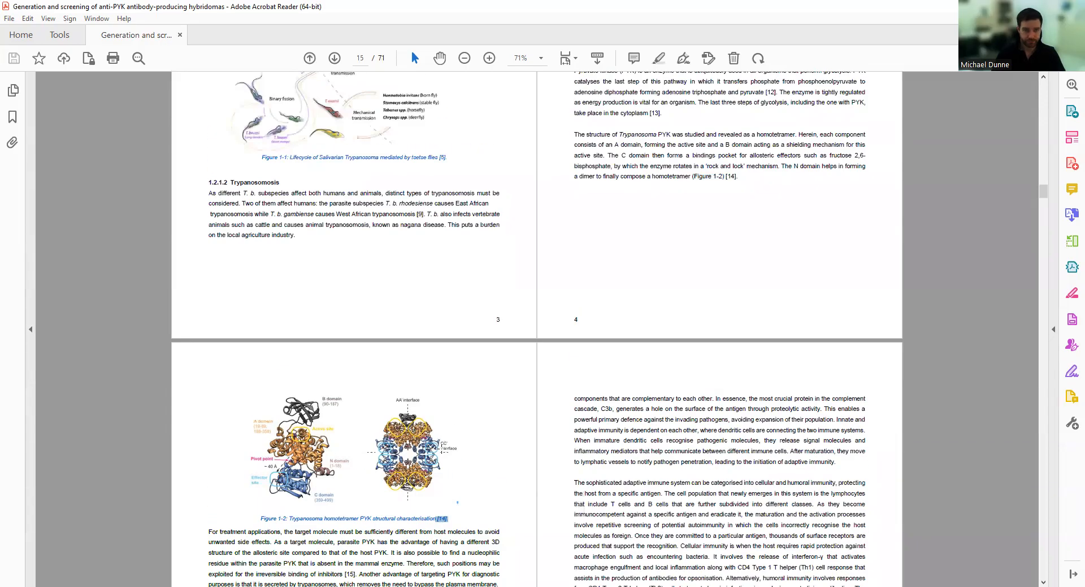
pyautogui.scroll(-6, 443, 447)
pyautogui.scroll(-7, 569, 461)
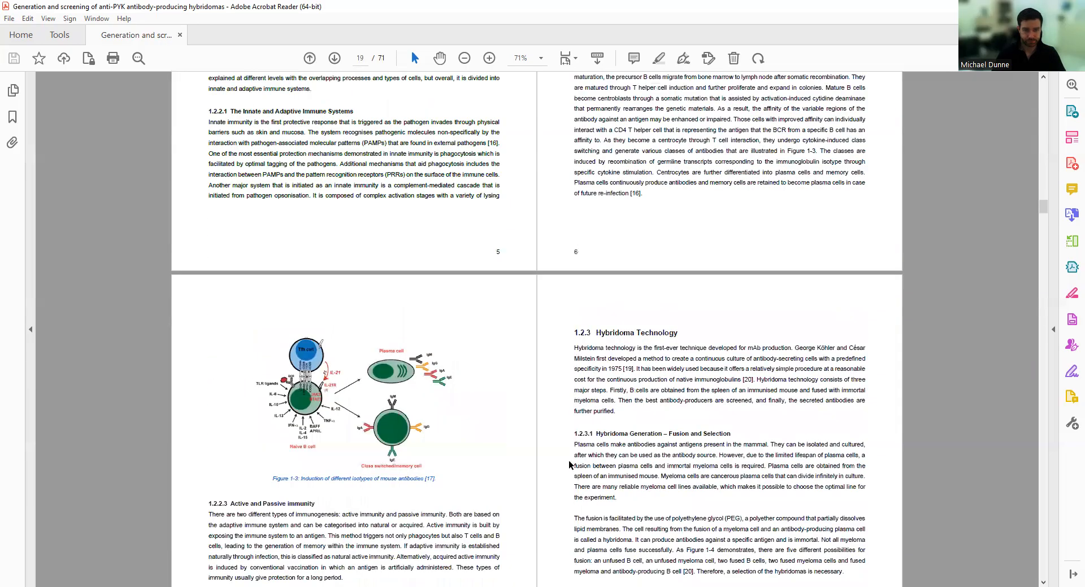
pyautogui.scroll(-10, 557, 453)
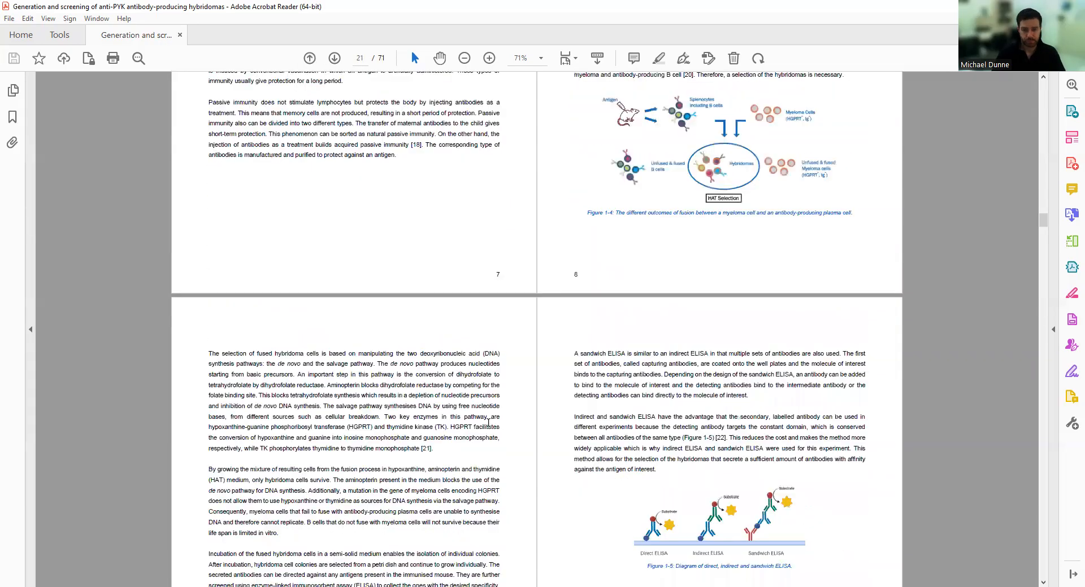
pyautogui.scroll(-4, 371, 390)
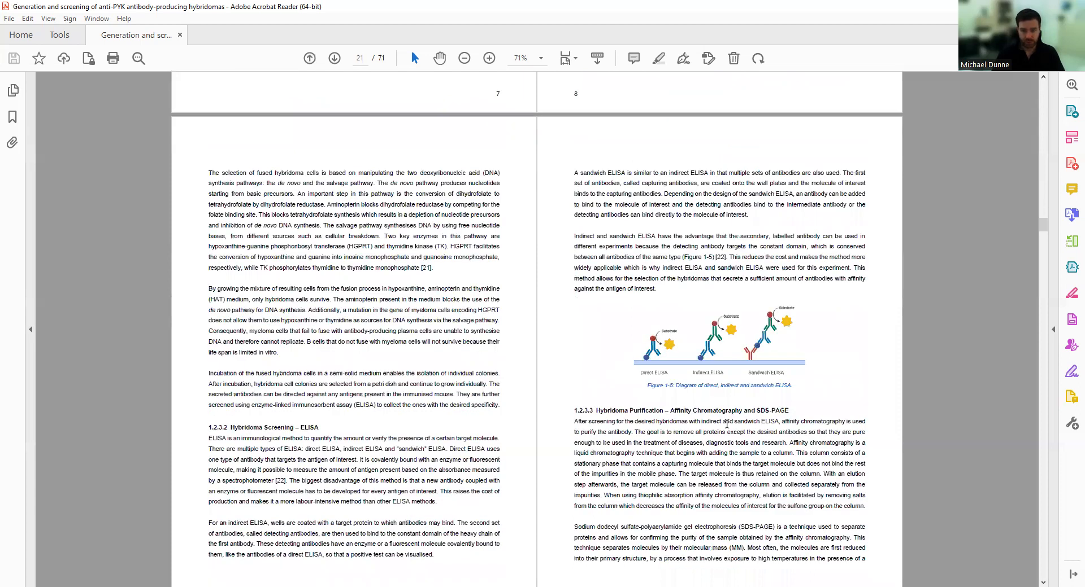
pyautogui.scroll(-8, 725, 425)
pyautogui.scroll(-2, 425, 357)
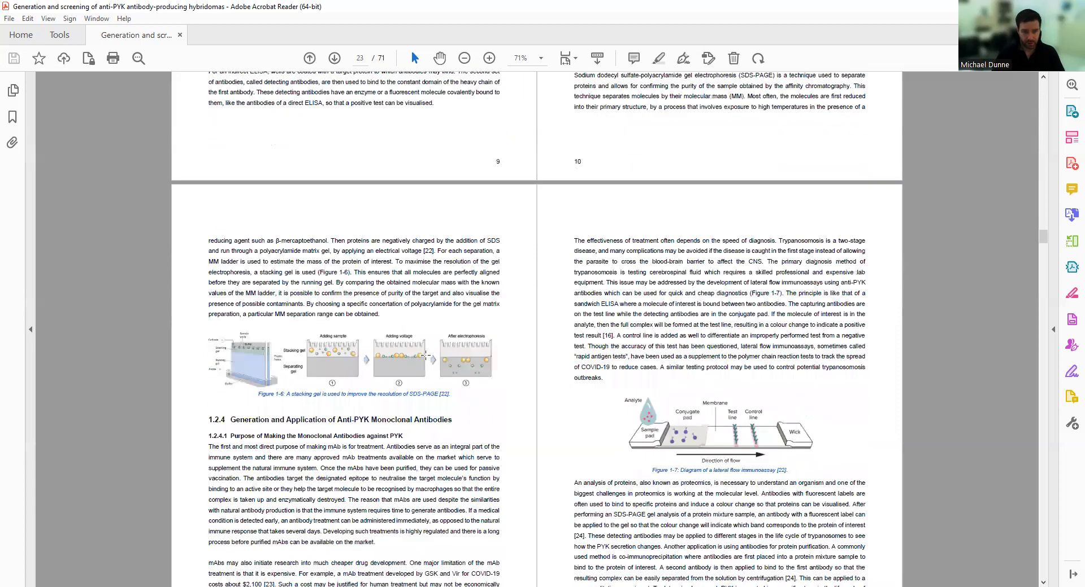
pyautogui.scroll(-1, 684, 468)
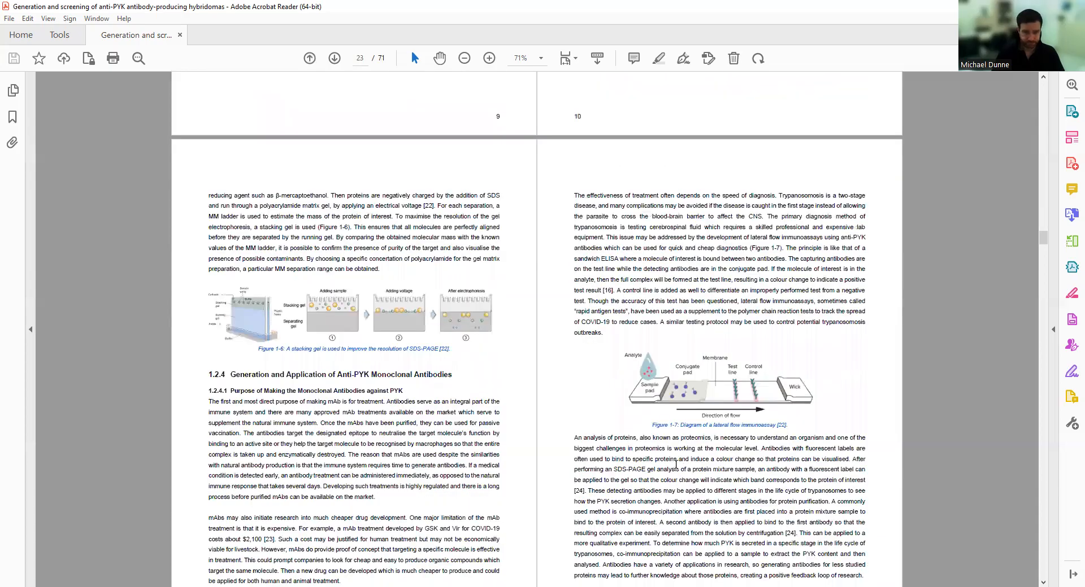
pyautogui.scroll(-10, 675, 463)
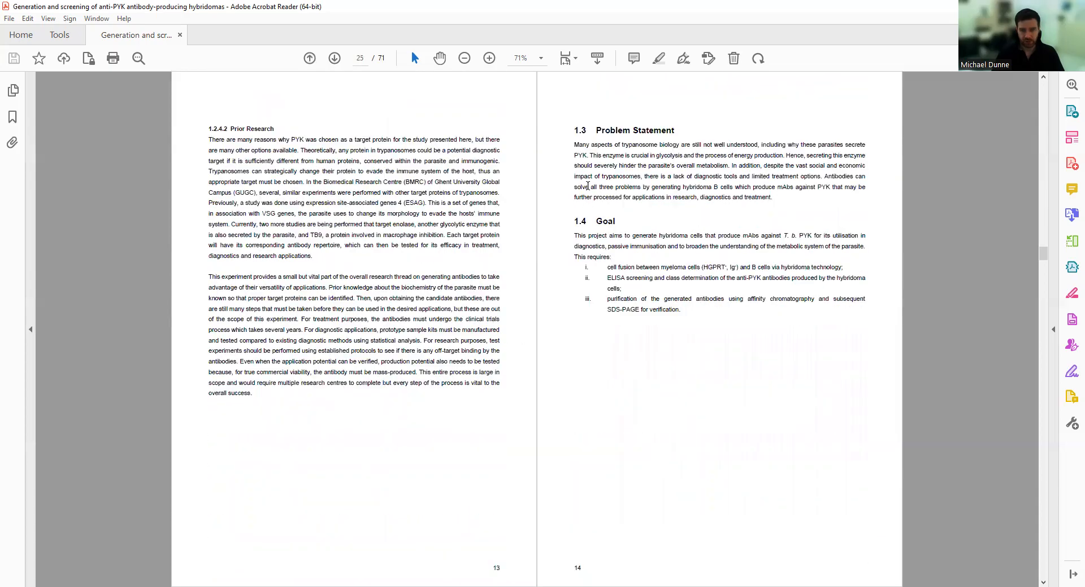
pyautogui.scroll(-2, 610, 227)
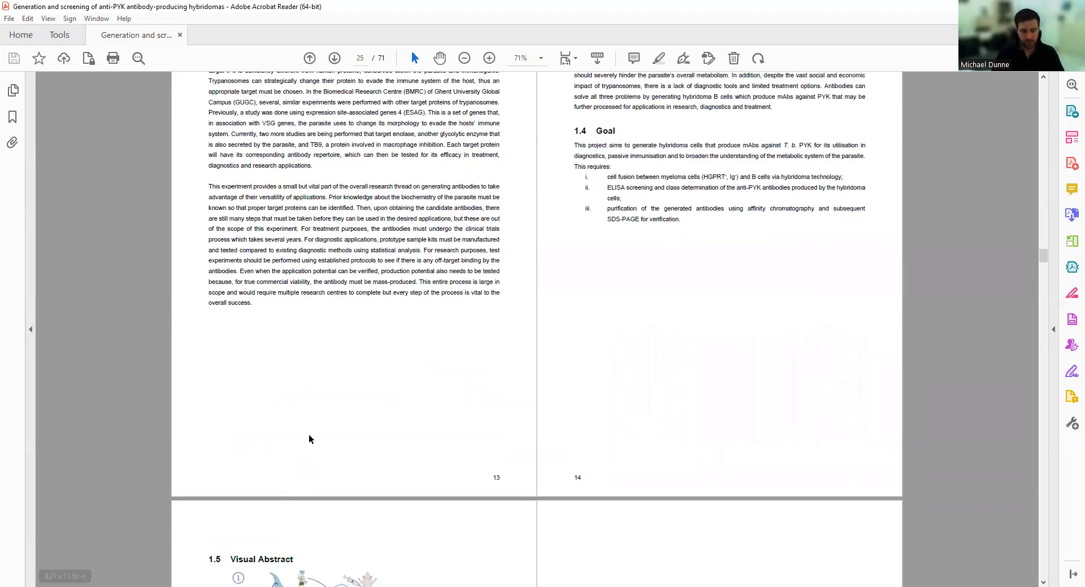
pyautogui.scroll(2, 371, 368)
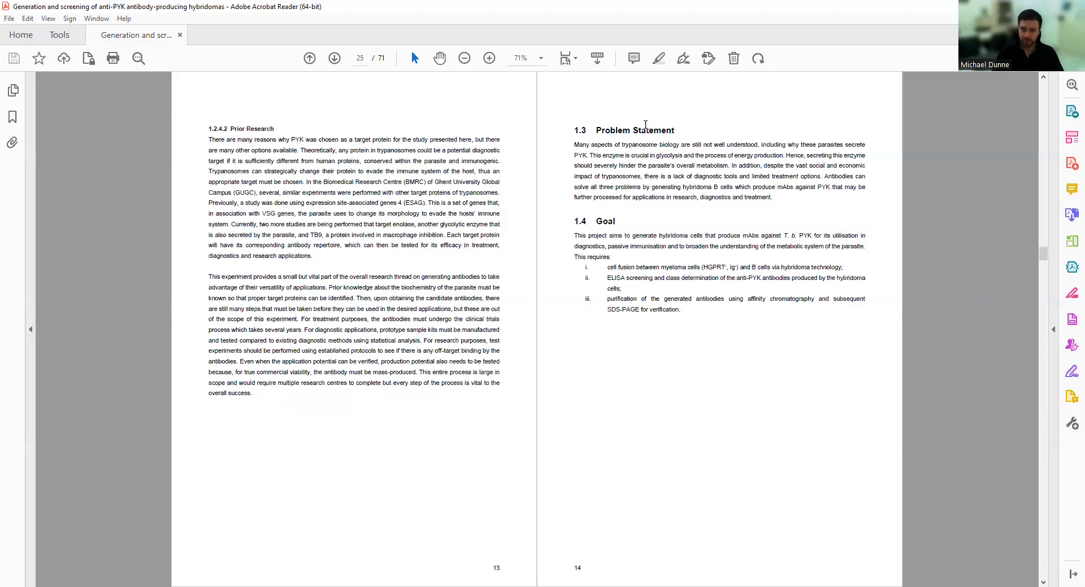
pyautogui.scroll(-2, 278, 423)
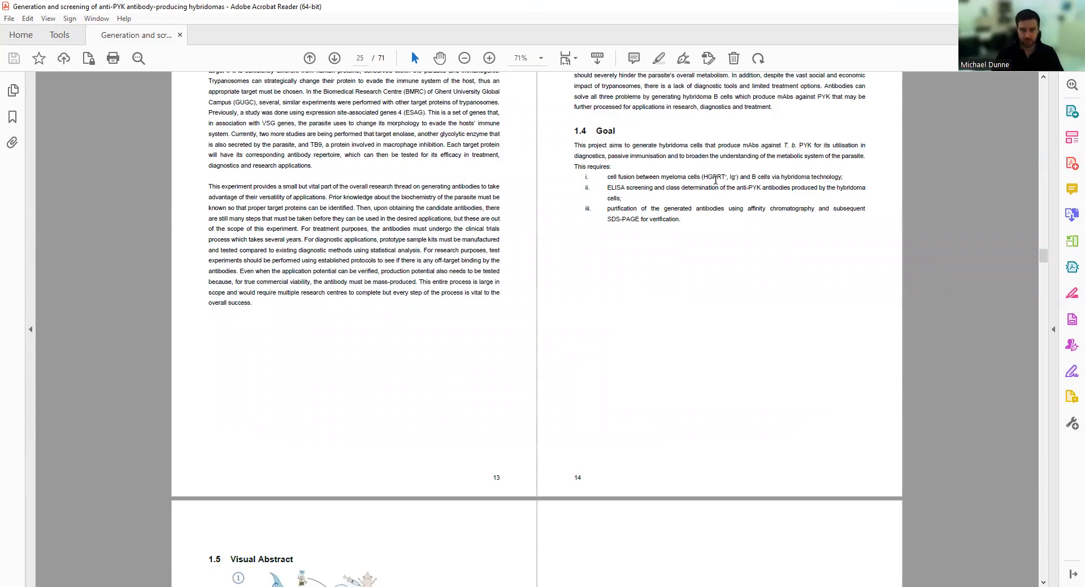
pyautogui.scroll(3, 616, 197)
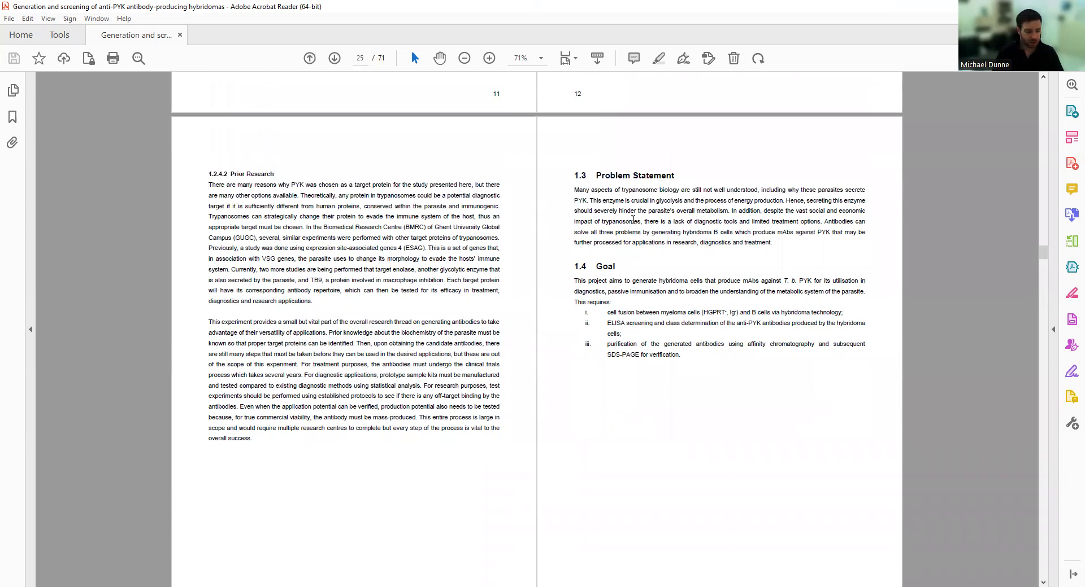
pyautogui.scroll(-7, 649, 358)
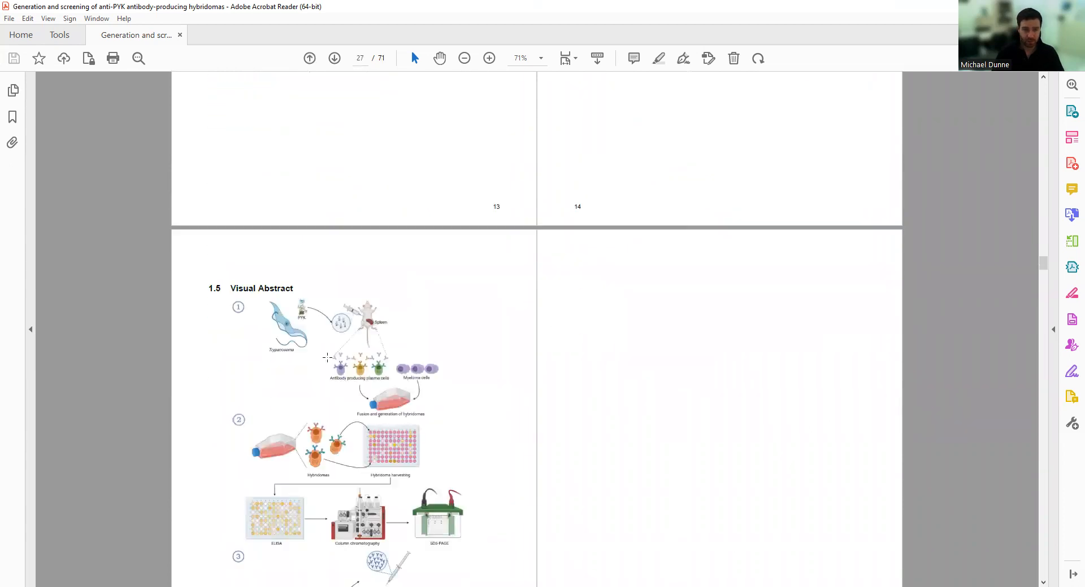
# Scroll past the Visual Abstract to page 29, where Chapter 2 Methods opens with 2.1 Materials.
pyautogui.scroll(-3, 279, 406)
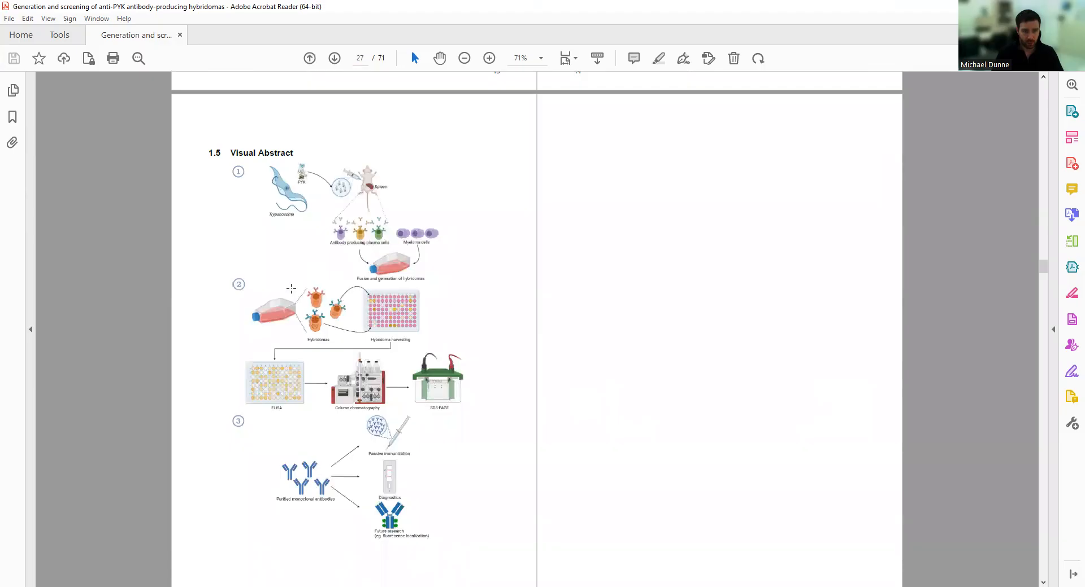
pyautogui.scroll(-1, 350, 503)
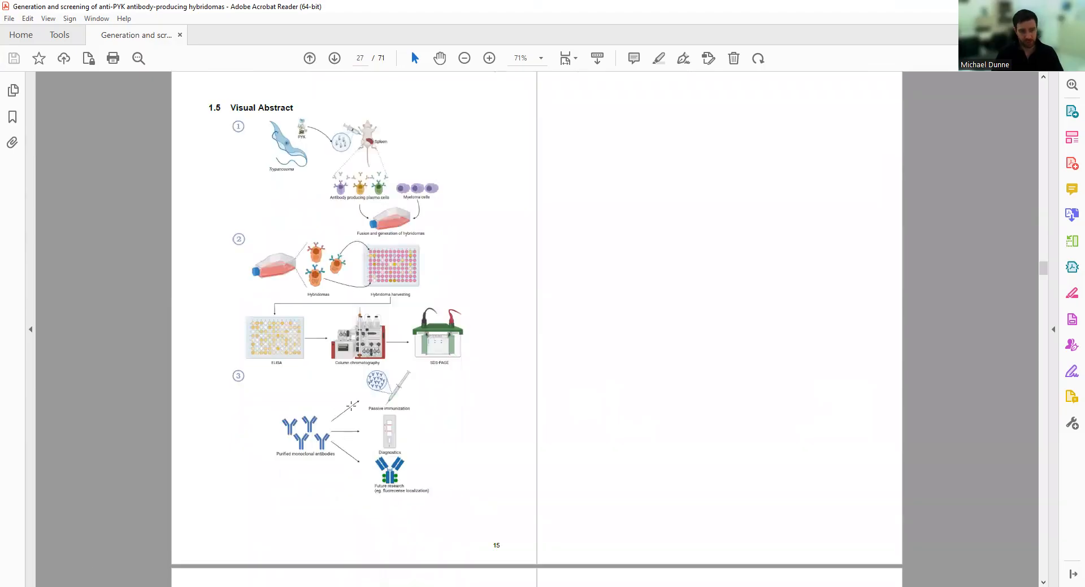
pyautogui.scroll(8, 426, 387)
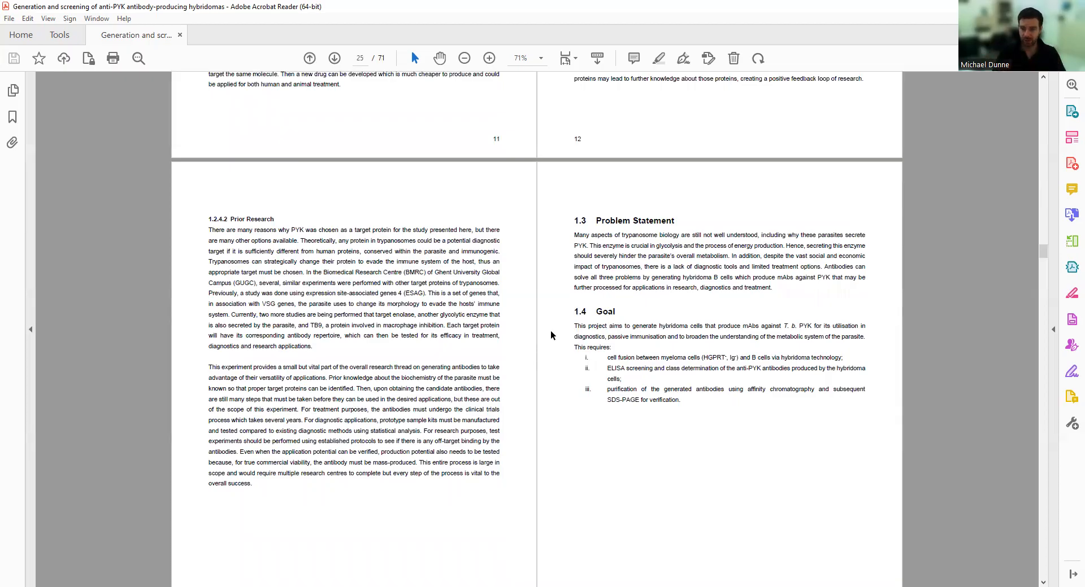
pyautogui.scroll(8, 550, 330)
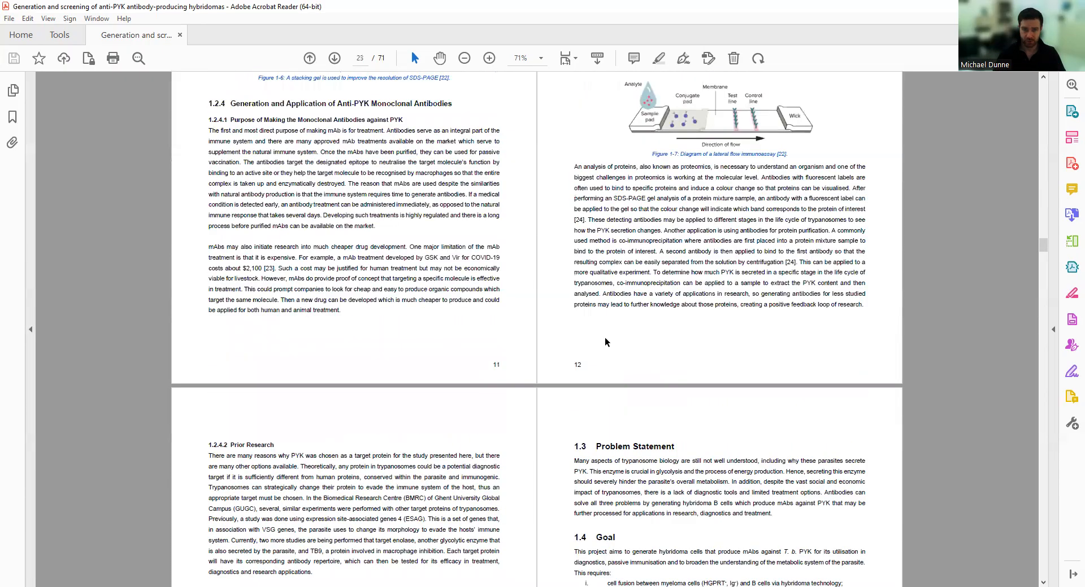
pyautogui.scroll(20, 405, 360)
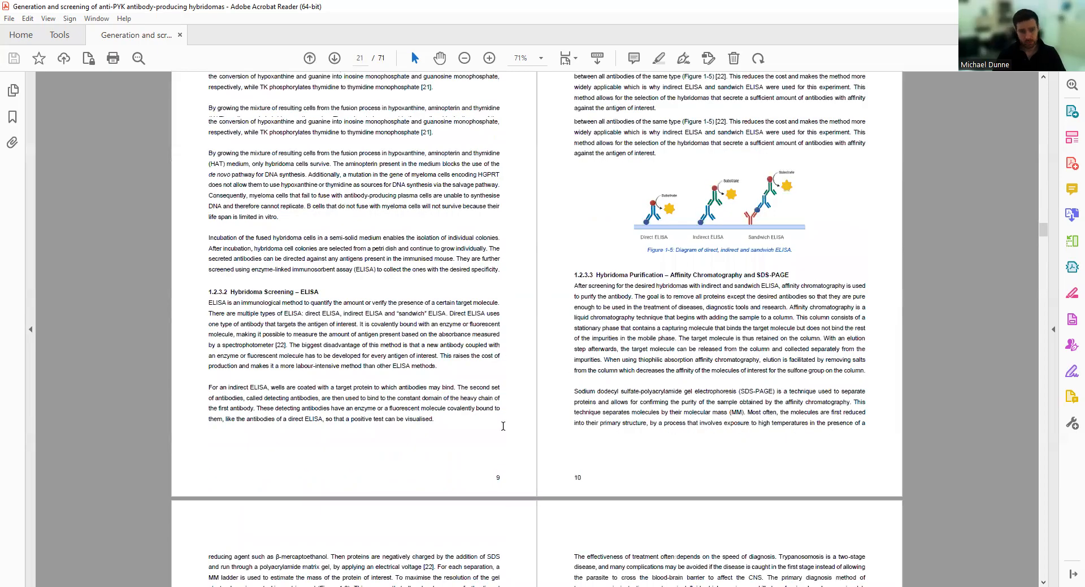
pyautogui.scroll(-7, 554, 465)
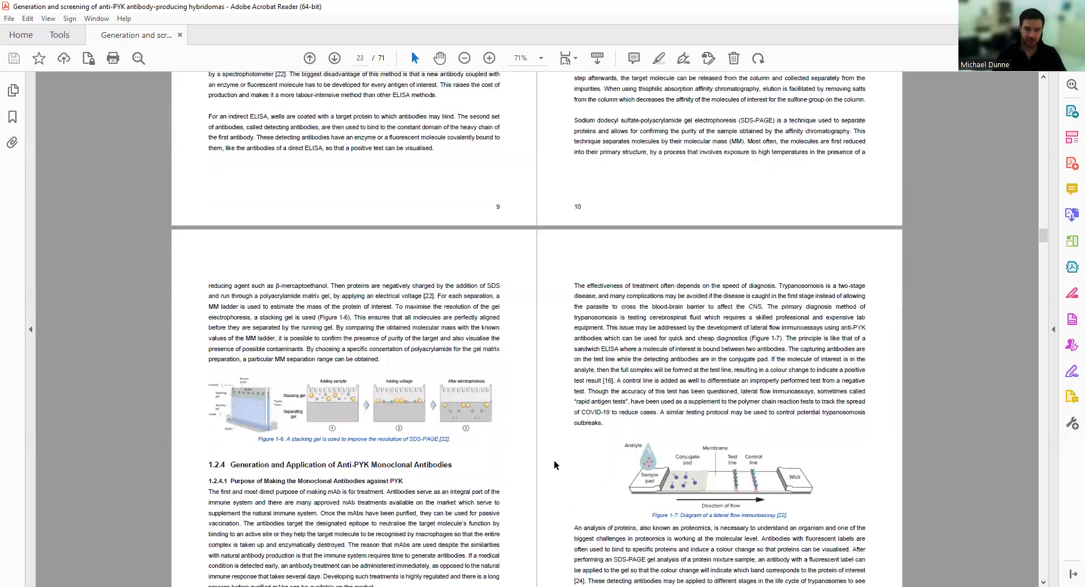
pyautogui.scroll(-19, 553, 467)
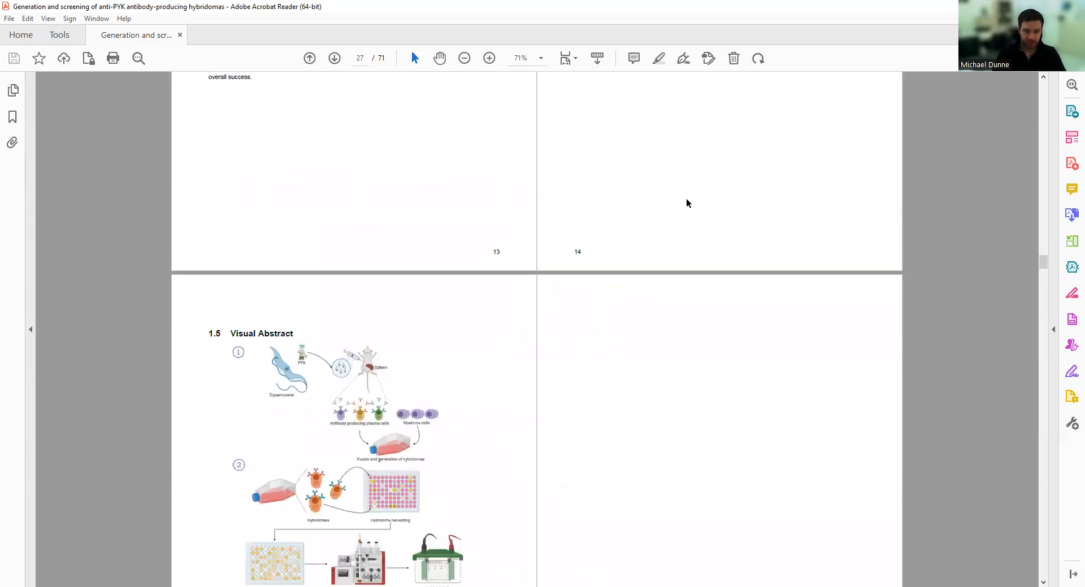
pyautogui.scroll(2, 706, 217)
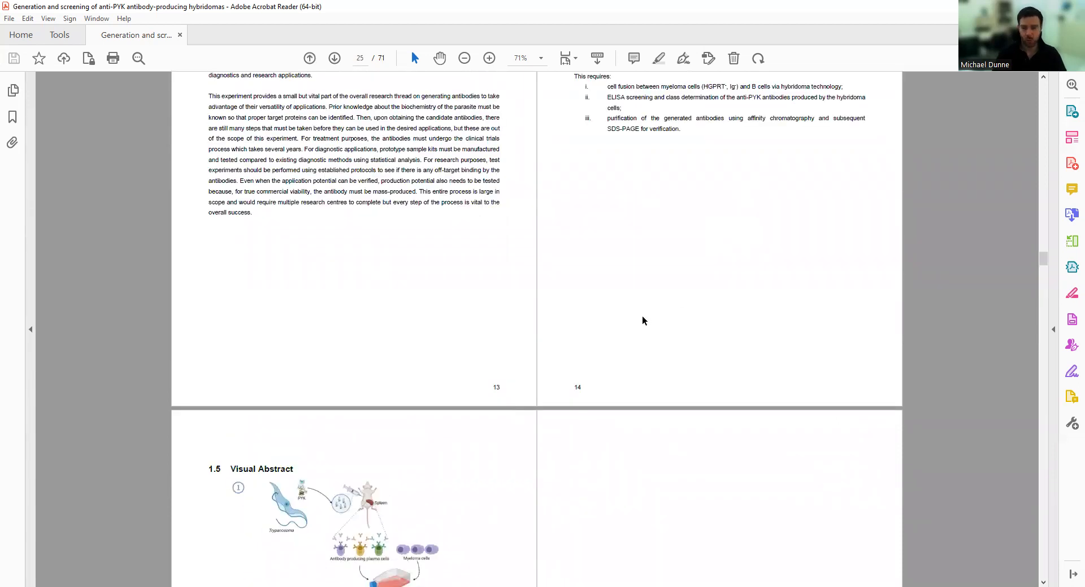
pyautogui.scroll(4, 641, 320)
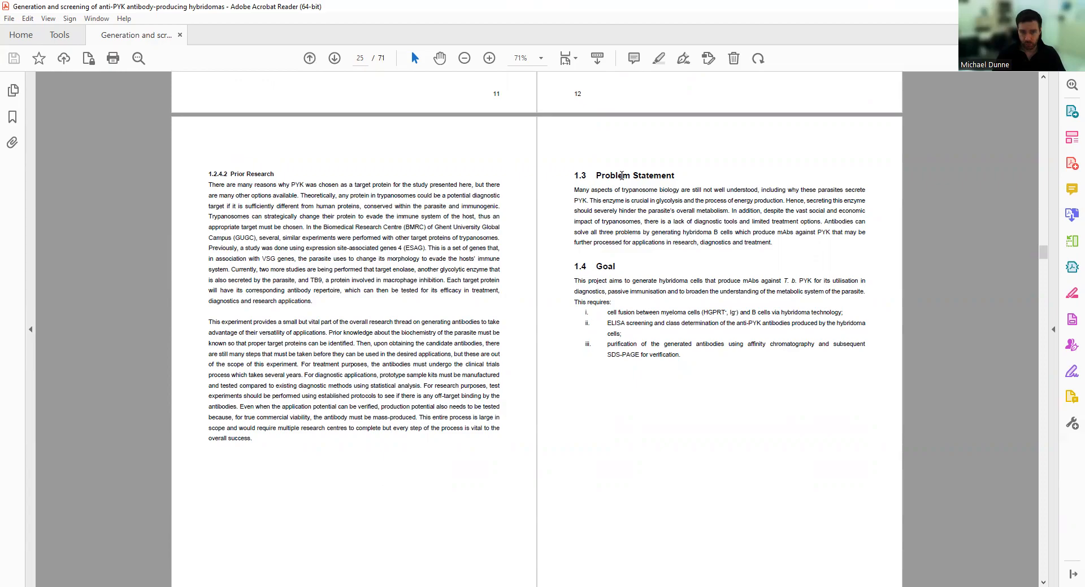
pyautogui.scroll(-4, 631, 338)
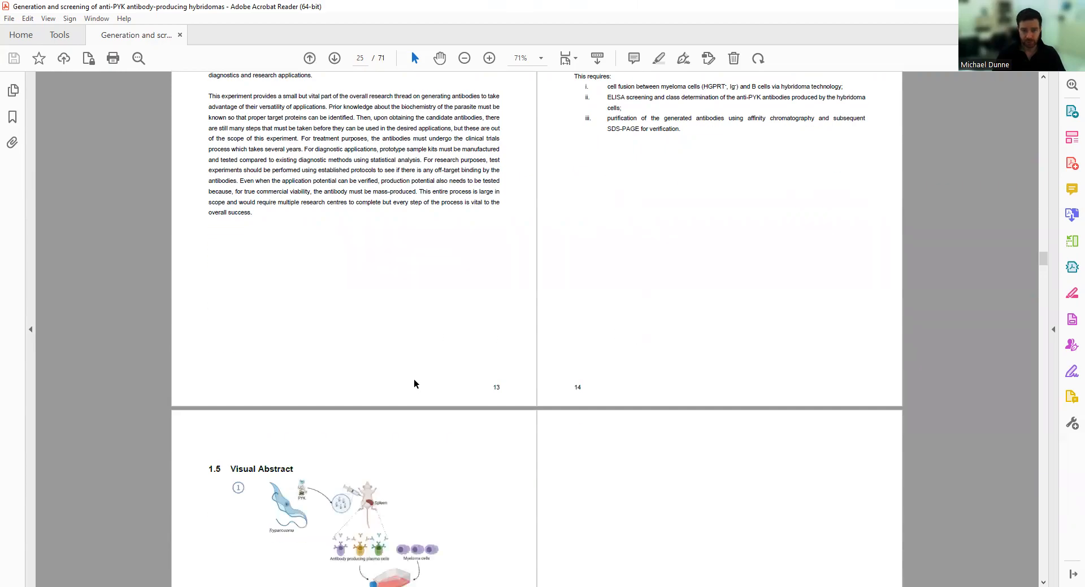
pyautogui.scroll(-8, 414, 384)
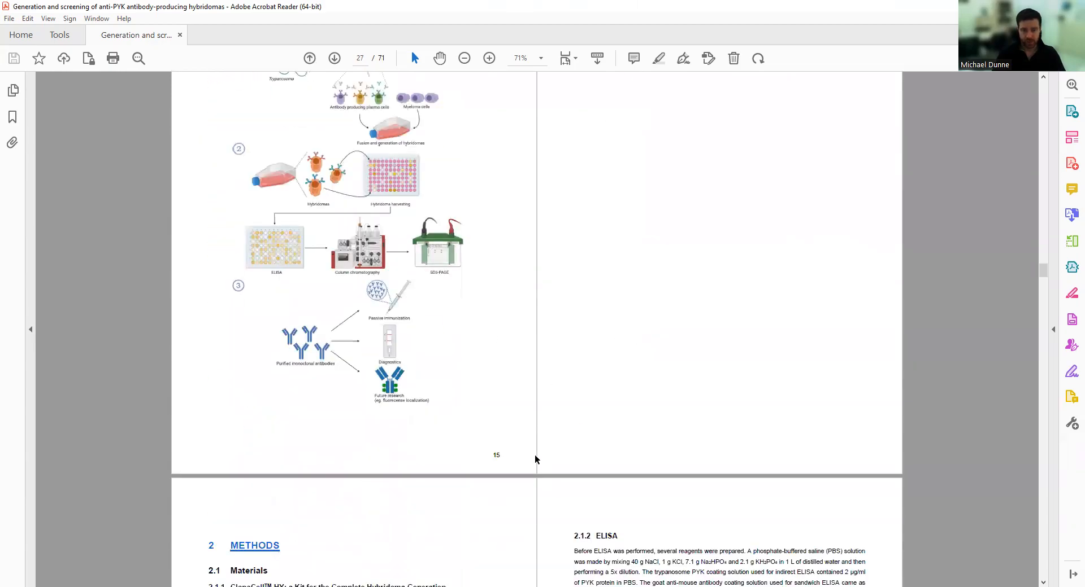
pyautogui.scroll(6, 535, 459)
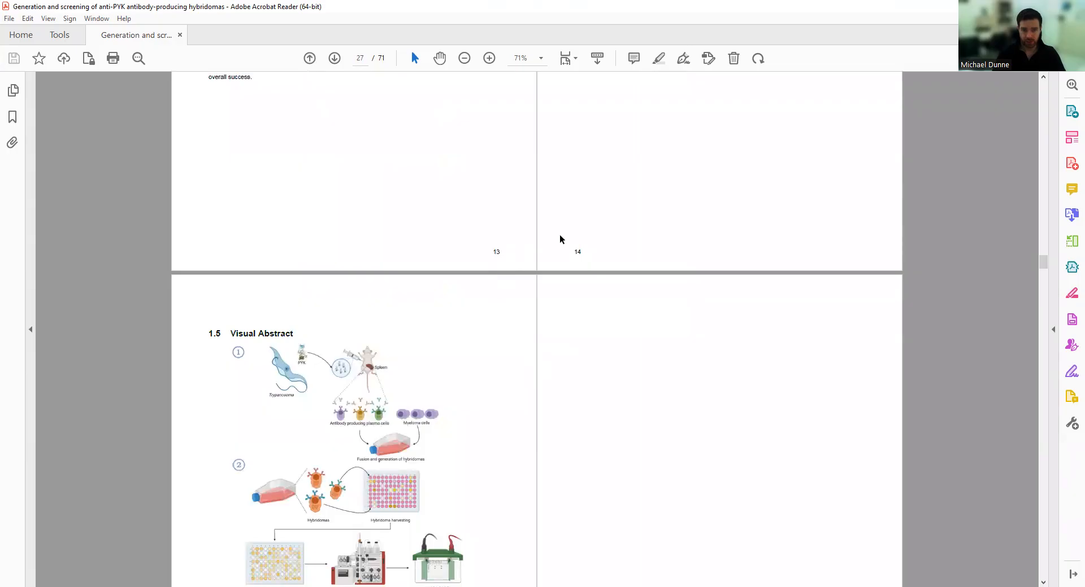
pyautogui.scroll(-6, 480, 339)
# Select the 'Table 2-1.' reference in the Materials paragraph.
pyautogui.scroll(-6, 500, 441)
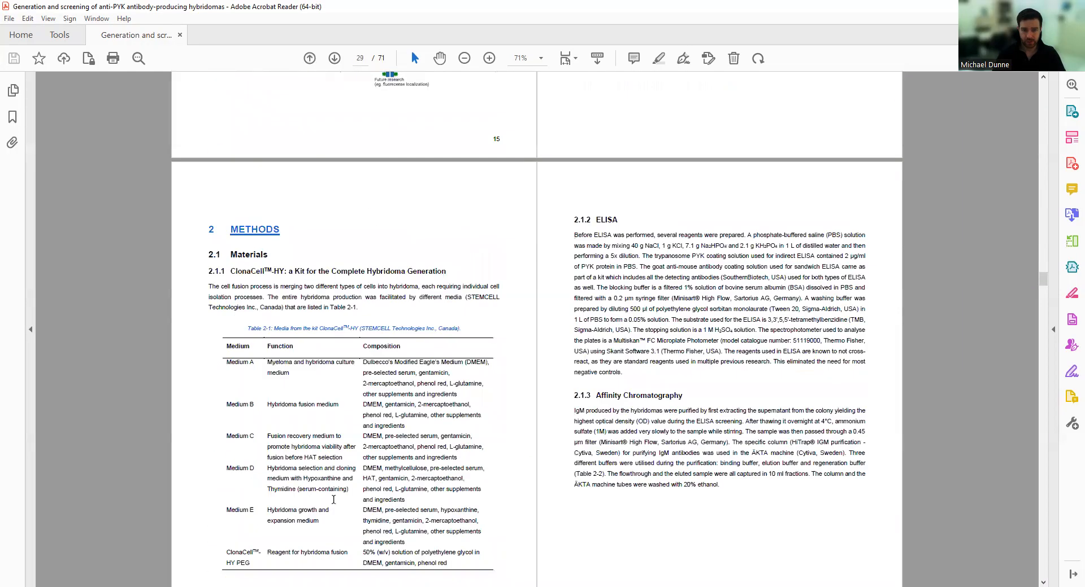
pyautogui.scroll(-2, 513, 494)
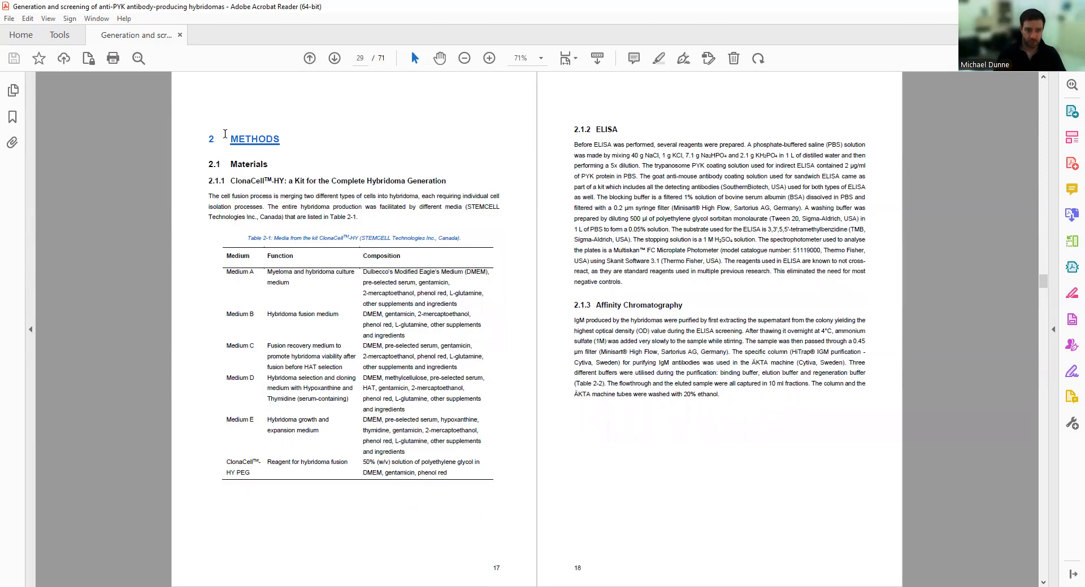
pyautogui.scroll(6, 634, 337)
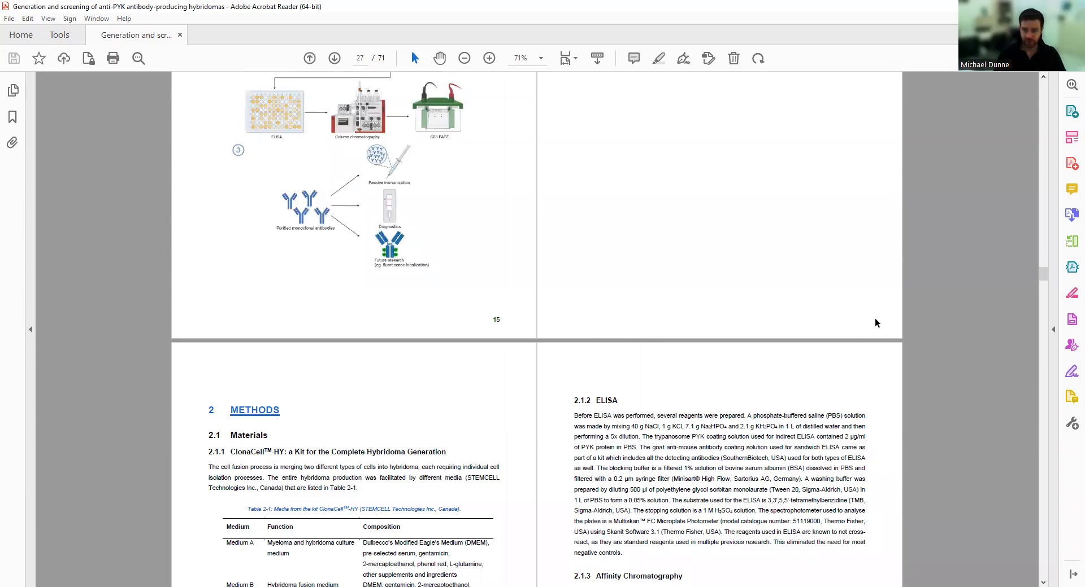
pyautogui.scroll(-5, 463, 241)
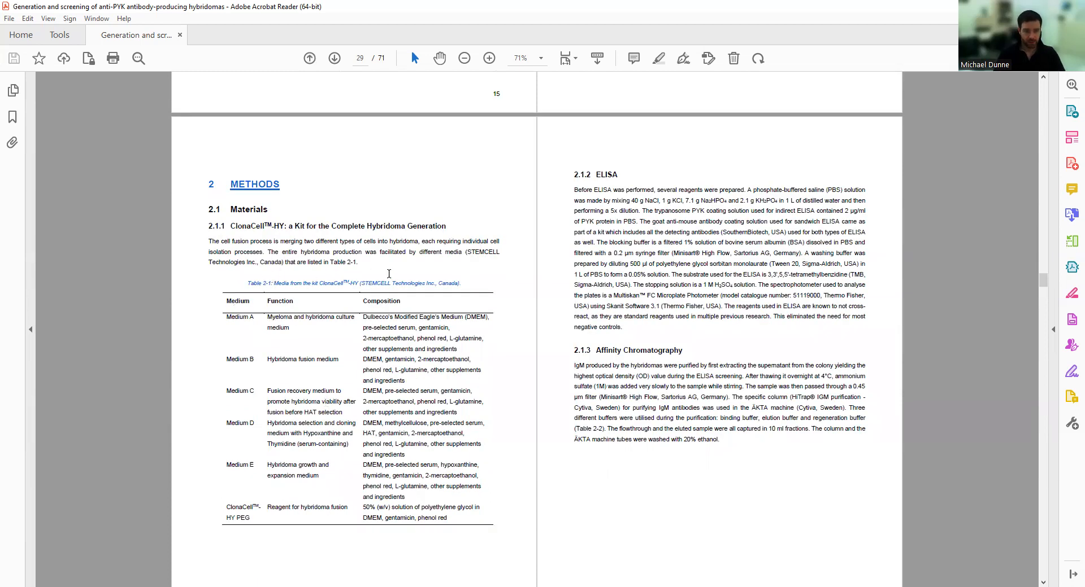
pyautogui.moveTo(358, 262); pyautogui.dragTo(331, 262)
# Scroll through Tables 2-2 to 2-4 and Procedure to the Results chapter on page 39.
pyautogui.scroll(-8, 366, 456)
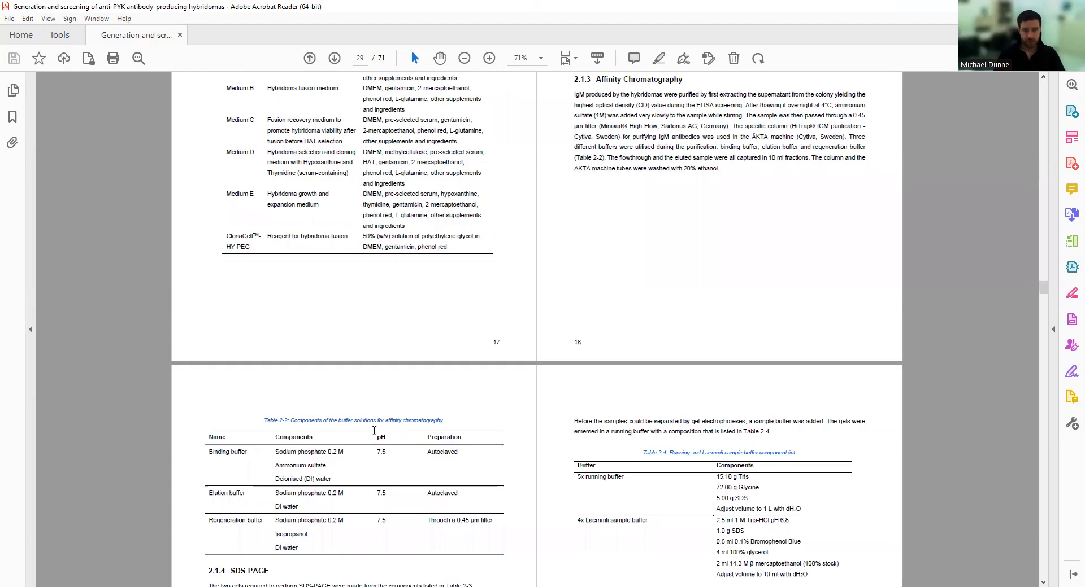
pyautogui.scroll(-7, 374, 431)
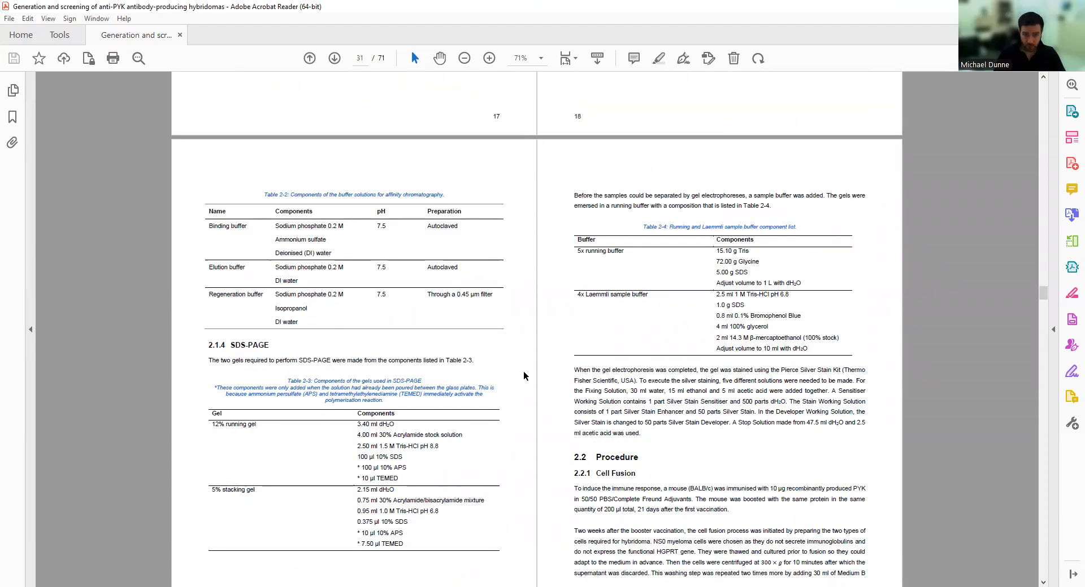
pyautogui.scroll(-1, 196, 446)
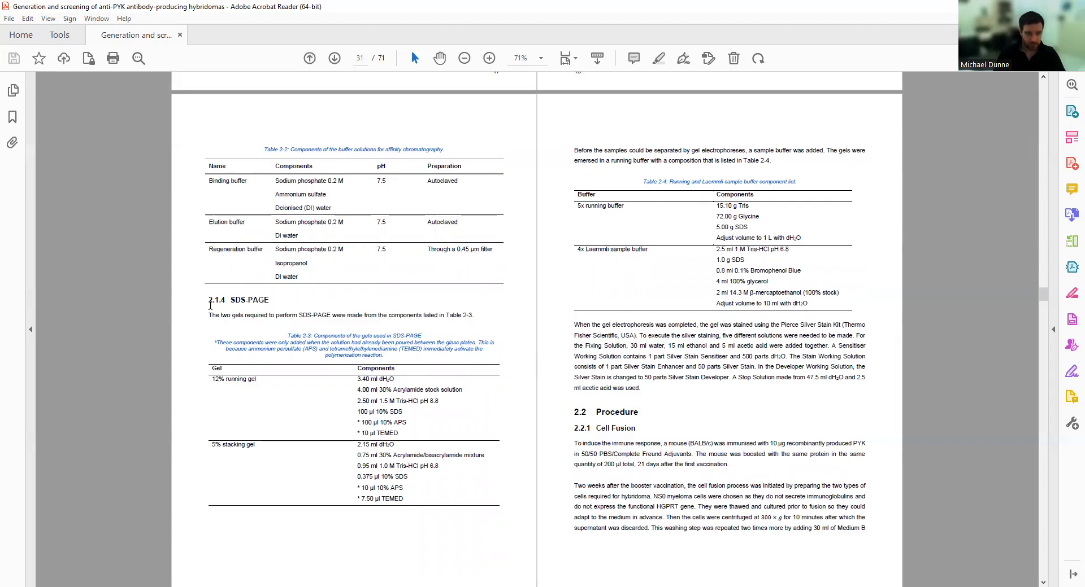
pyautogui.scroll(-5, 187, 403)
pyautogui.scroll(-20, 371, 397)
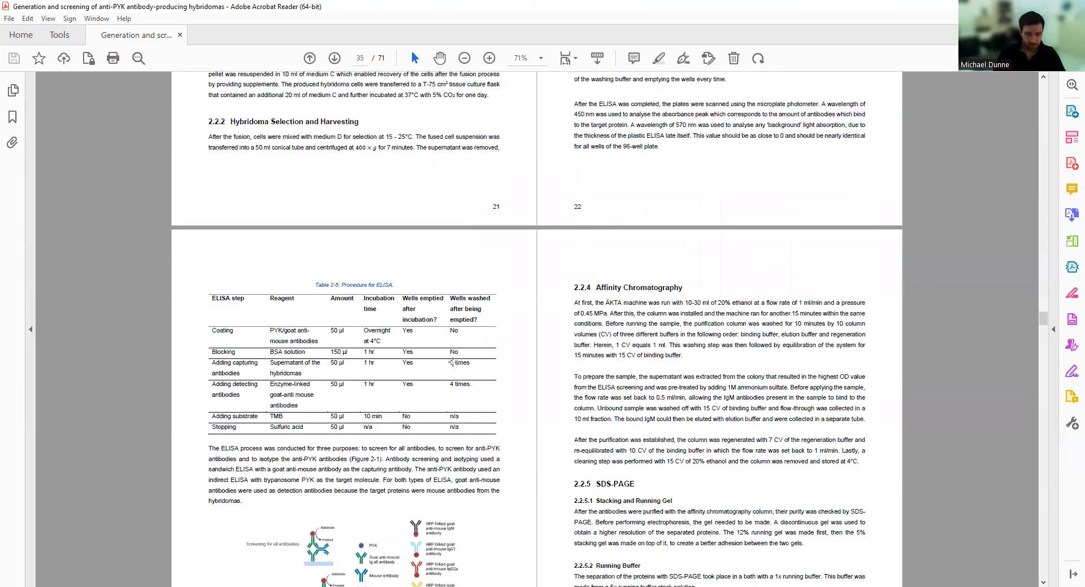
pyautogui.scroll(-4, 407, 365)
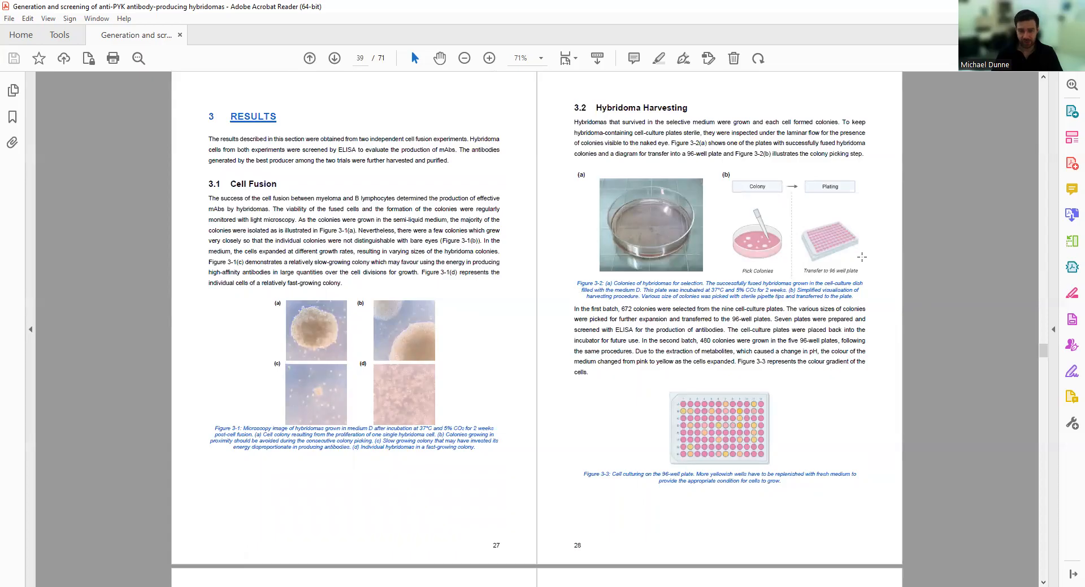
# Scroll to Second Screening and back, ending on section 3.3 ELISA's first screening charts on page 41.
pyautogui.scroll(-3, 661, 354)
pyautogui.scroll(-3, 661, 354)
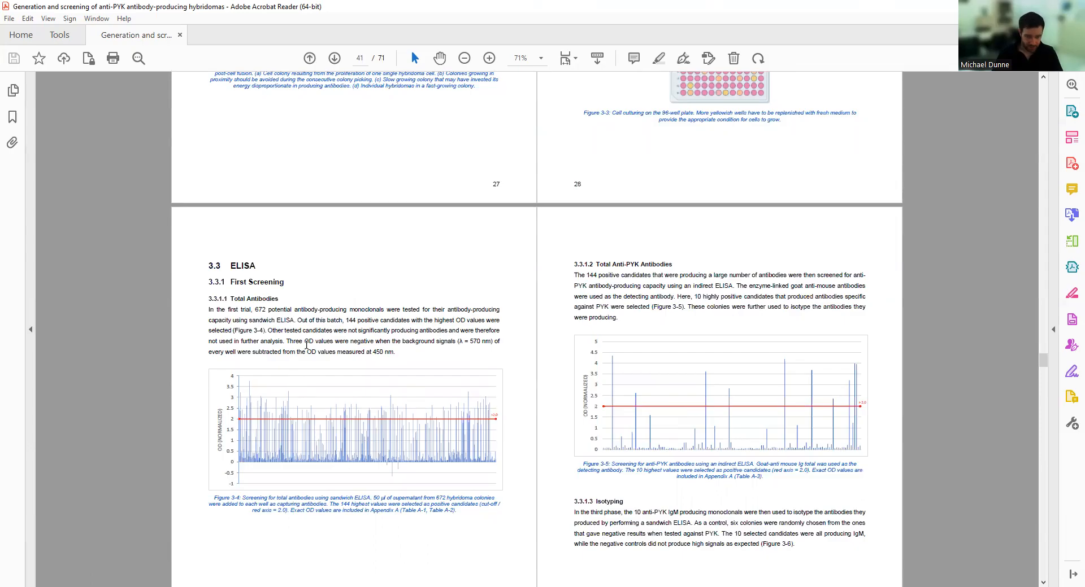
pyautogui.scroll(-8, 539, 382)
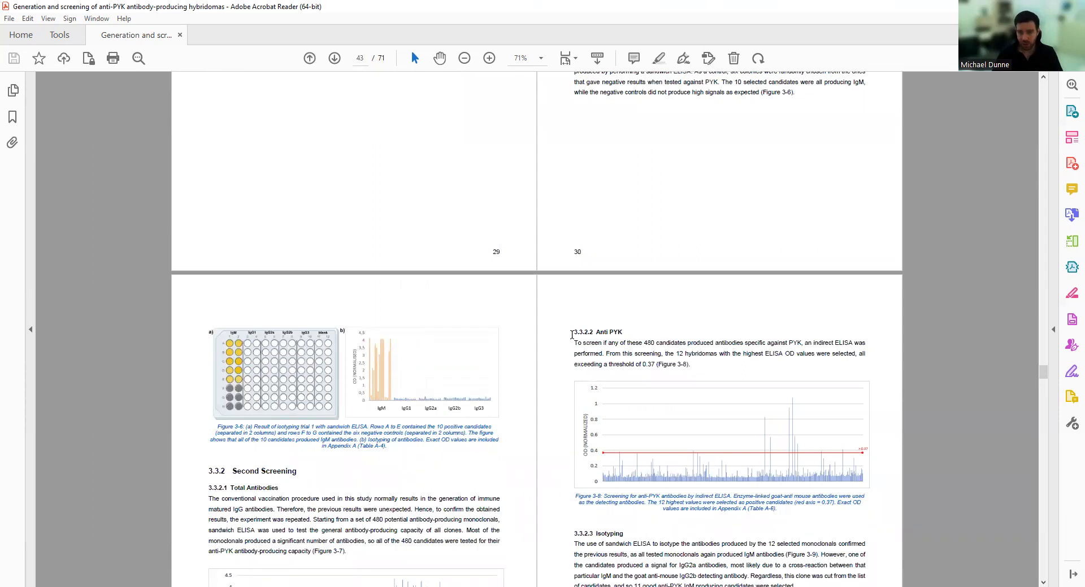
pyautogui.scroll(8, 527, 310)
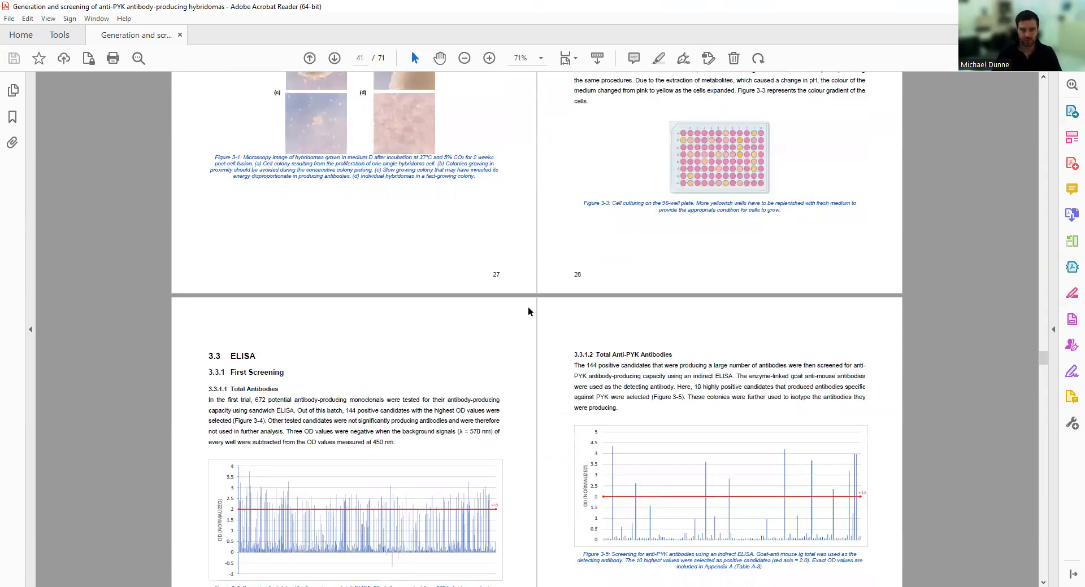
pyautogui.scroll(5, 528, 311)
pyautogui.scroll(8, 502, 323)
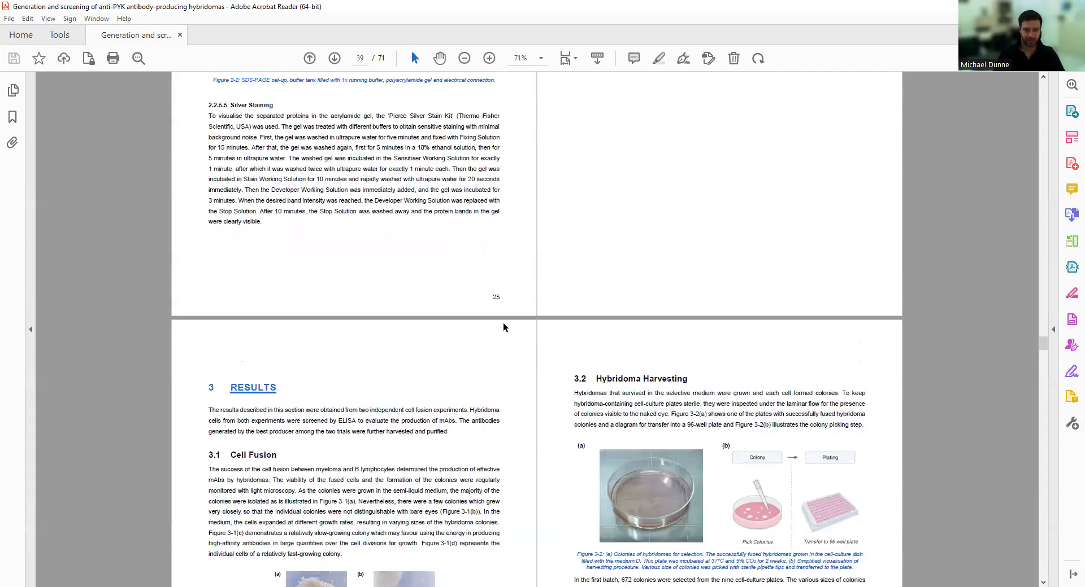
pyautogui.scroll(-12, 502, 323)
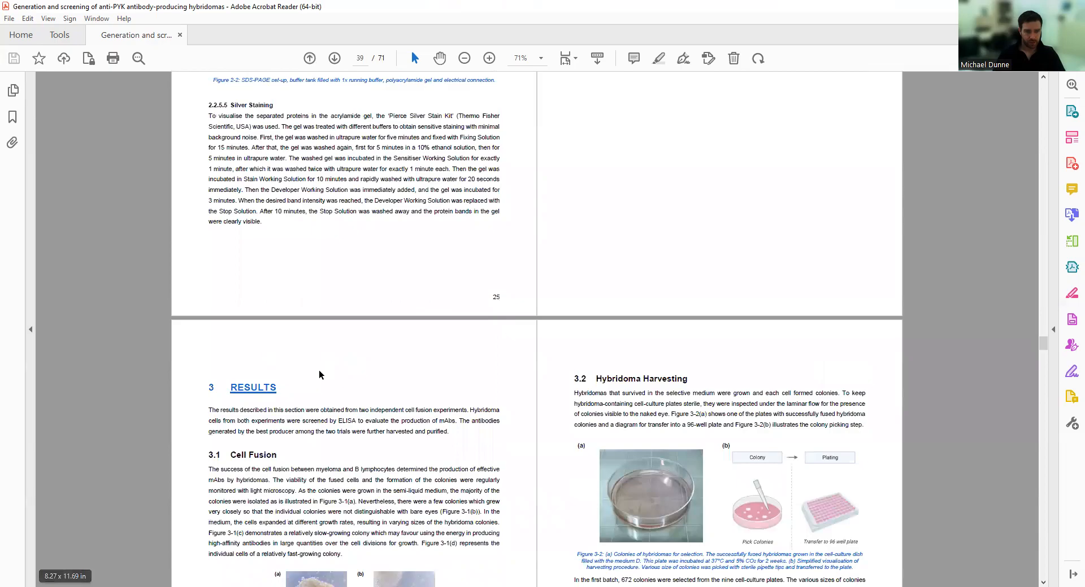
pyautogui.scroll(-3, 318, 370)
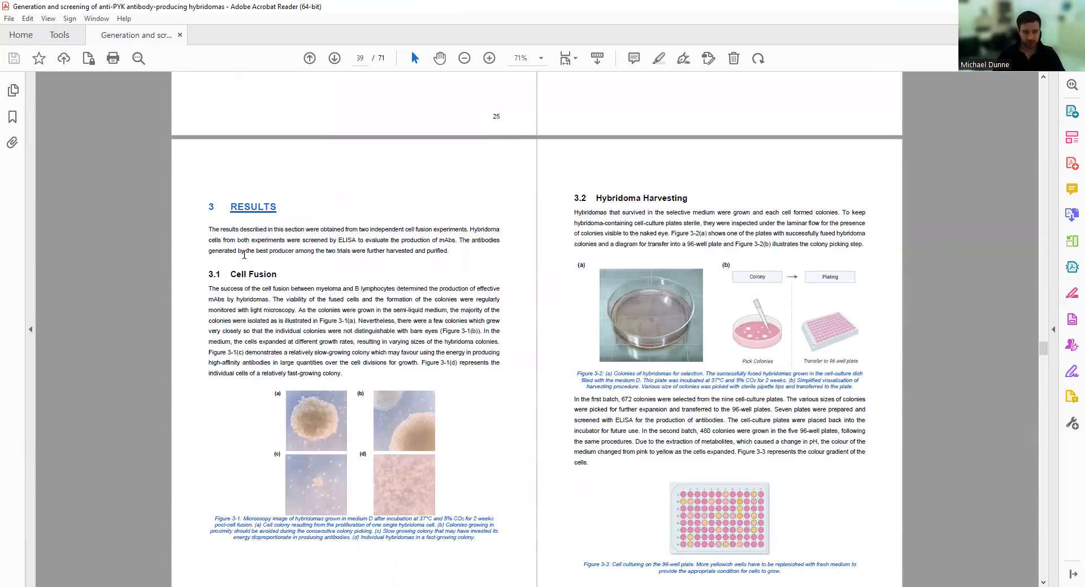
pyautogui.scroll(-2, 377, 324)
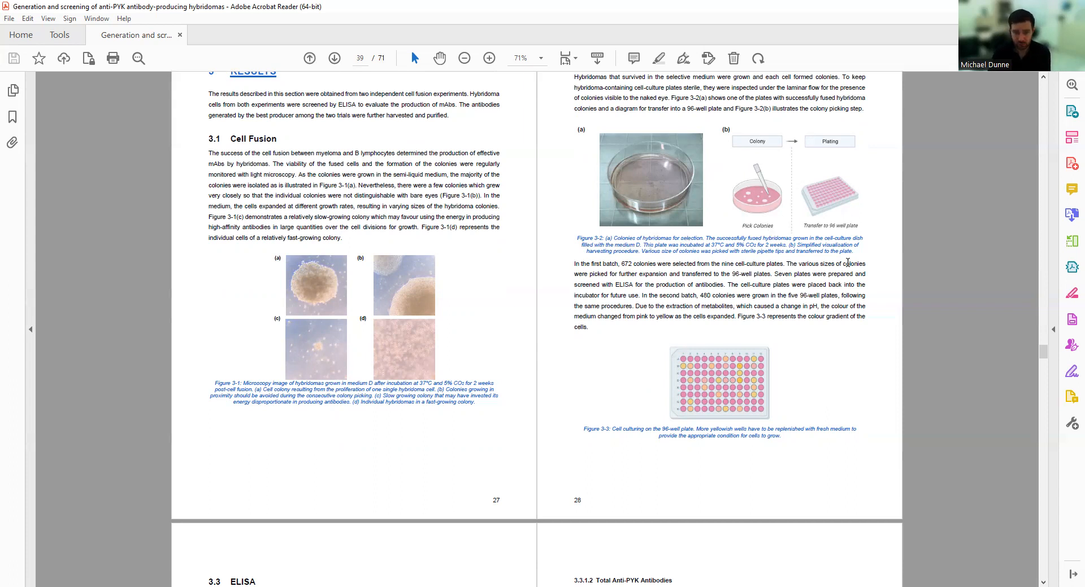
pyautogui.scroll(-8, 706, 282)
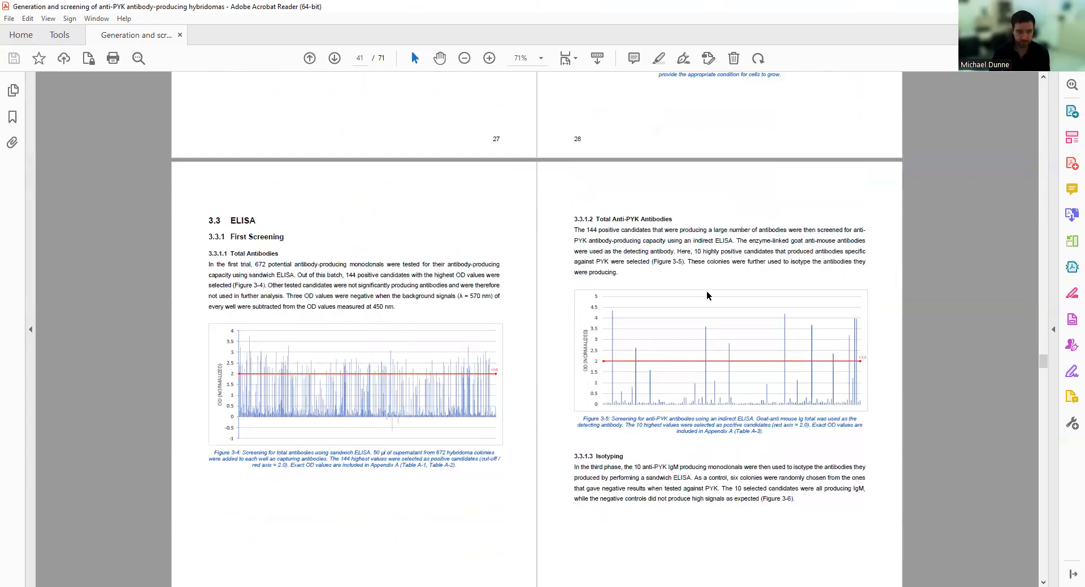
# Scroll down to the 3.3.2 Second Screening pages, then back up to the Results heading on page 39.
pyautogui.scroll(-1, 706, 295)
pyautogui.scroll(-11, 284, 288)
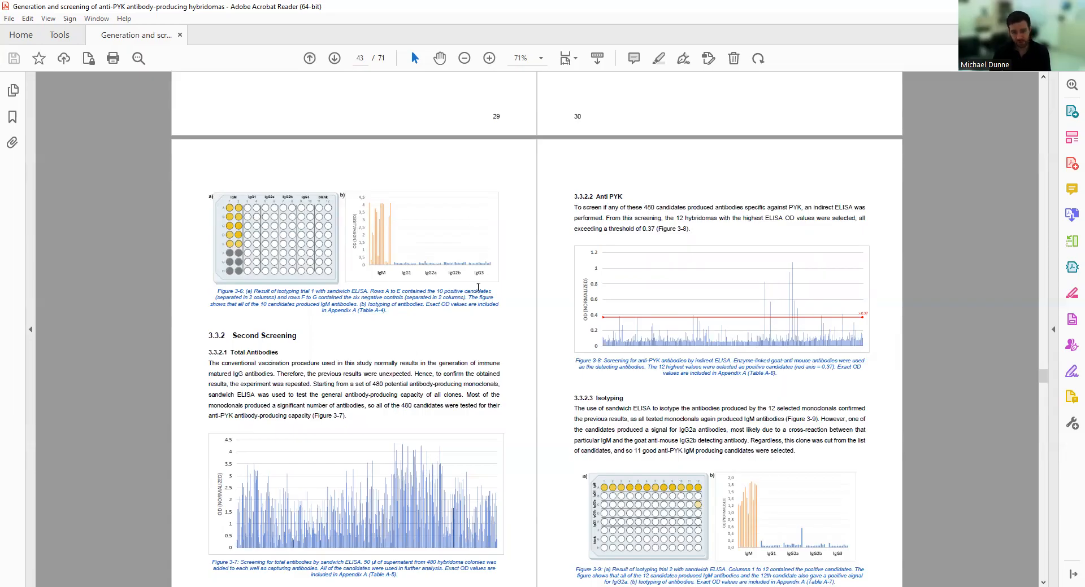
pyautogui.scroll(-1, 361, 290)
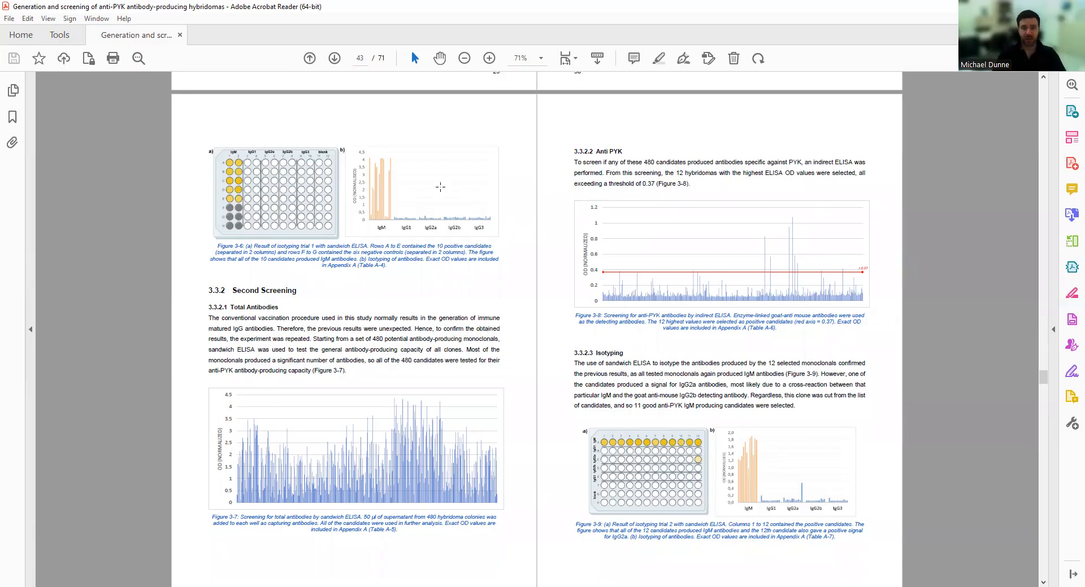
pyautogui.scroll(4, 477, 247)
pyautogui.scroll(12, 481, 252)
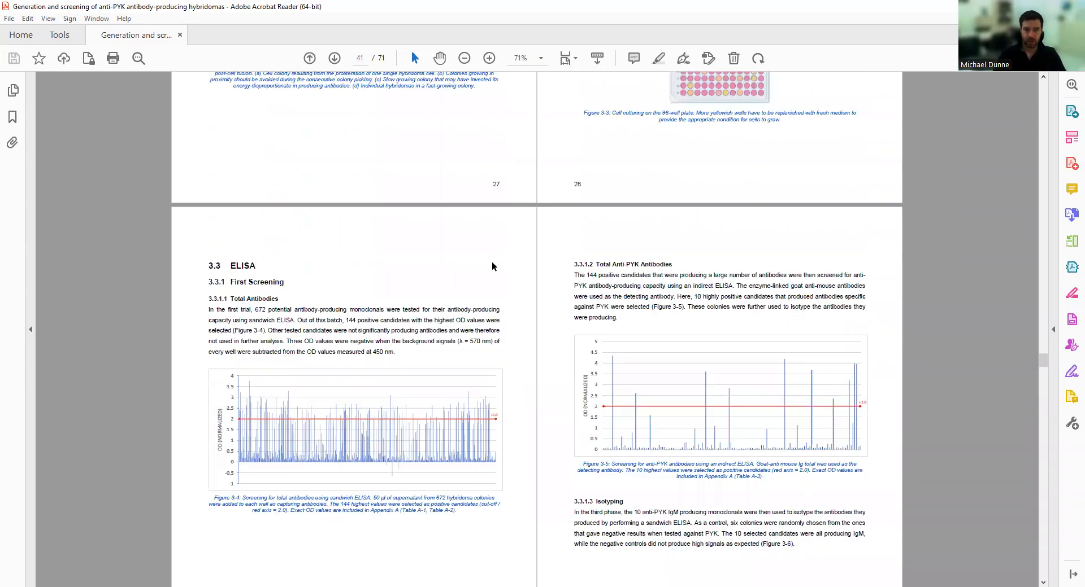
pyautogui.scroll(4, 492, 262)
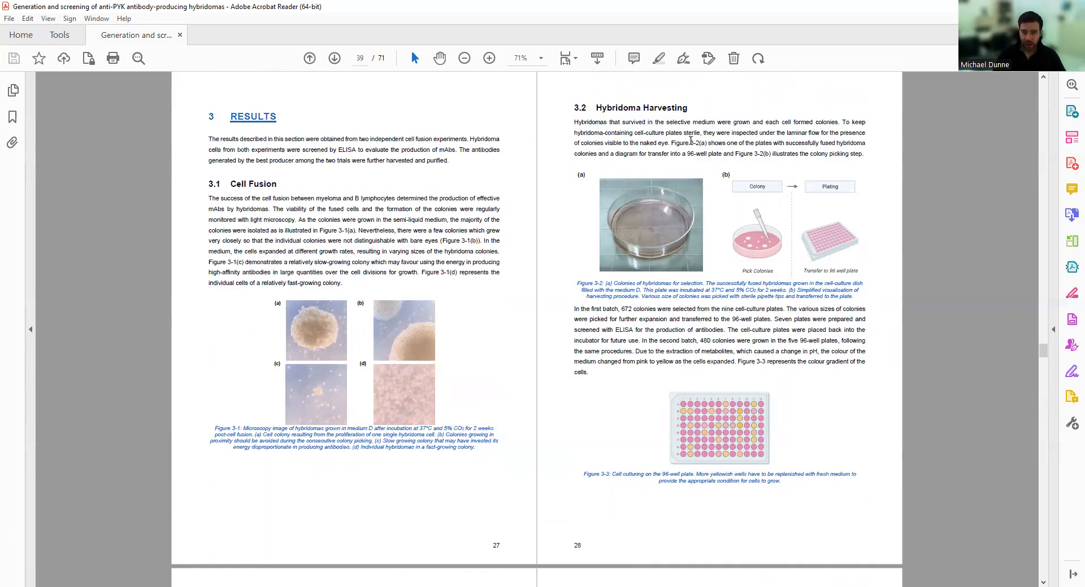
# Select 'Figure 3-2(a)', deselect it, then select 'Figure 3-1(d)' in the Cell Fusion text.
pyautogui.moveTo(707, 144); pyautogui.dragTo(671, 144)
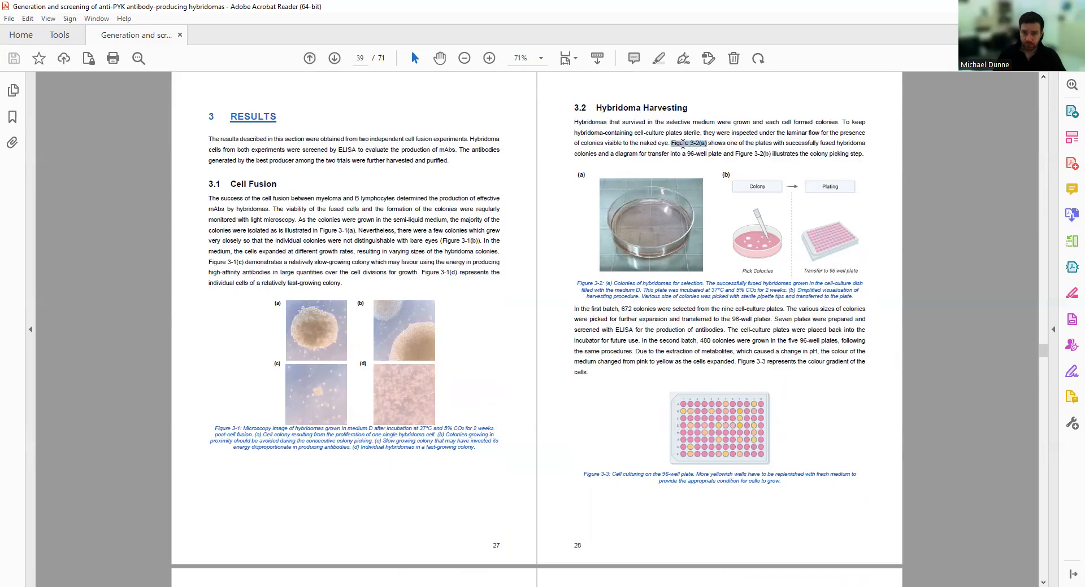
pyautogui.scroll(-1, 668, 236)
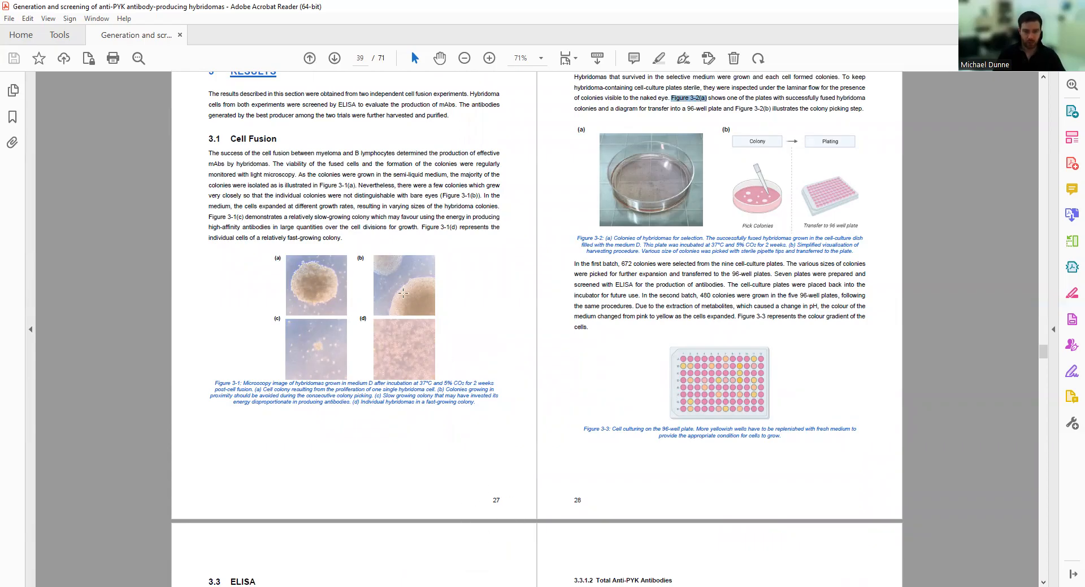
pyautogui.click(419, 229)
pyautogui.moveTo(419, 228); pyautogui.dragTo(453, 229)
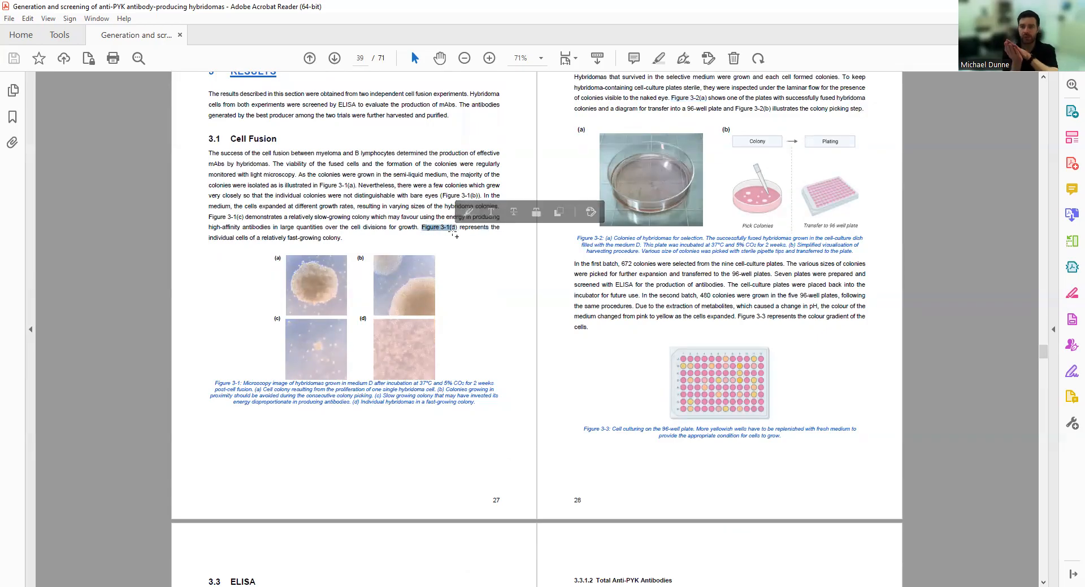
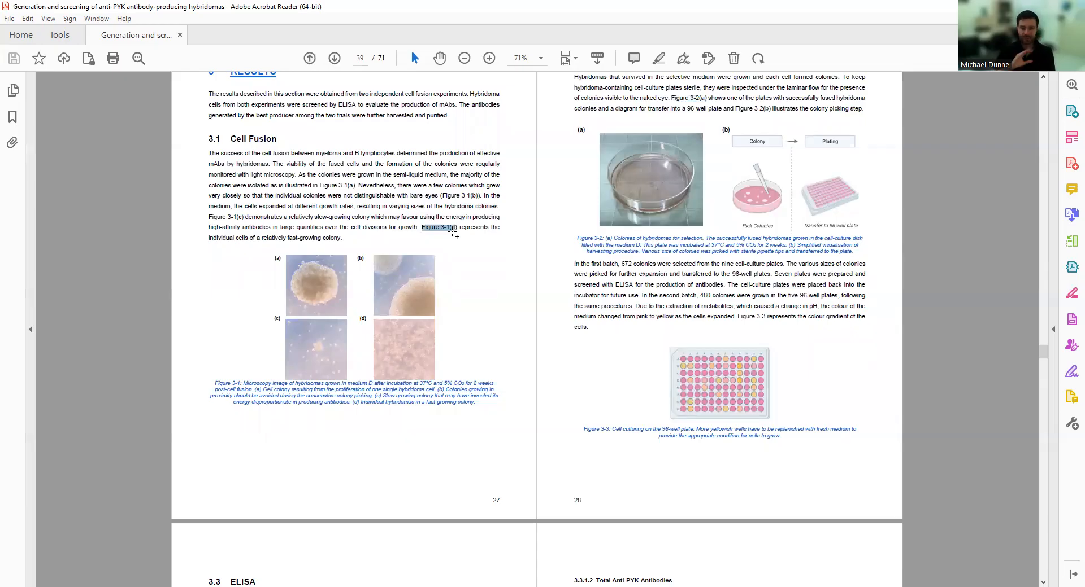
# Scroll past the ELISA screening figures to sections 3.3.3 ELISA Overview, 3.4 Affinity Chromatography and 3.5 SDS-PAGE.
pyautogui.scroll(-3, 499, 252)
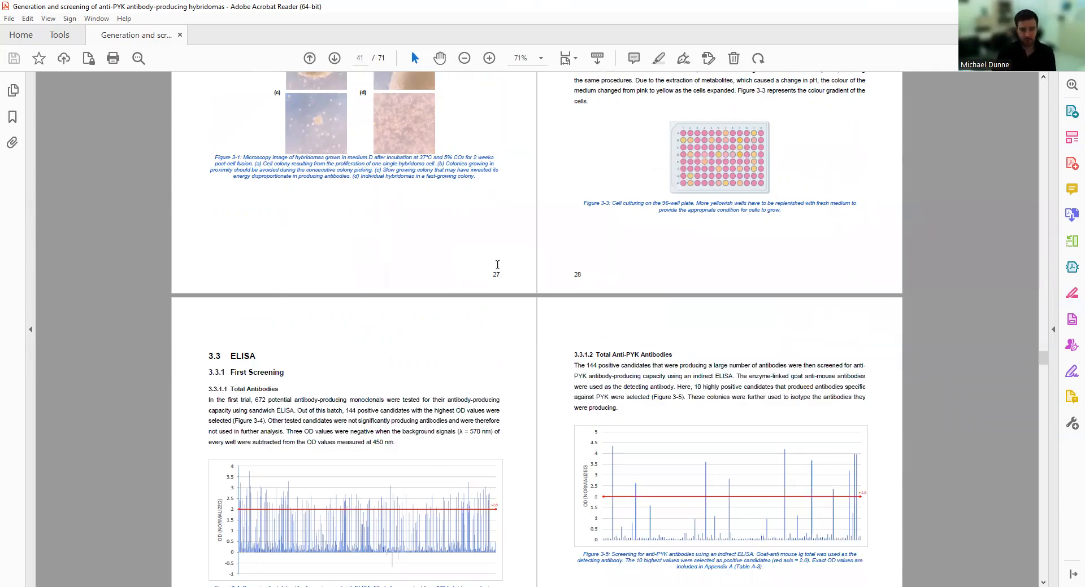
pyautogui.scroll(-3, 497, 263)
pyautogui.scroll(-1, 501, 278)
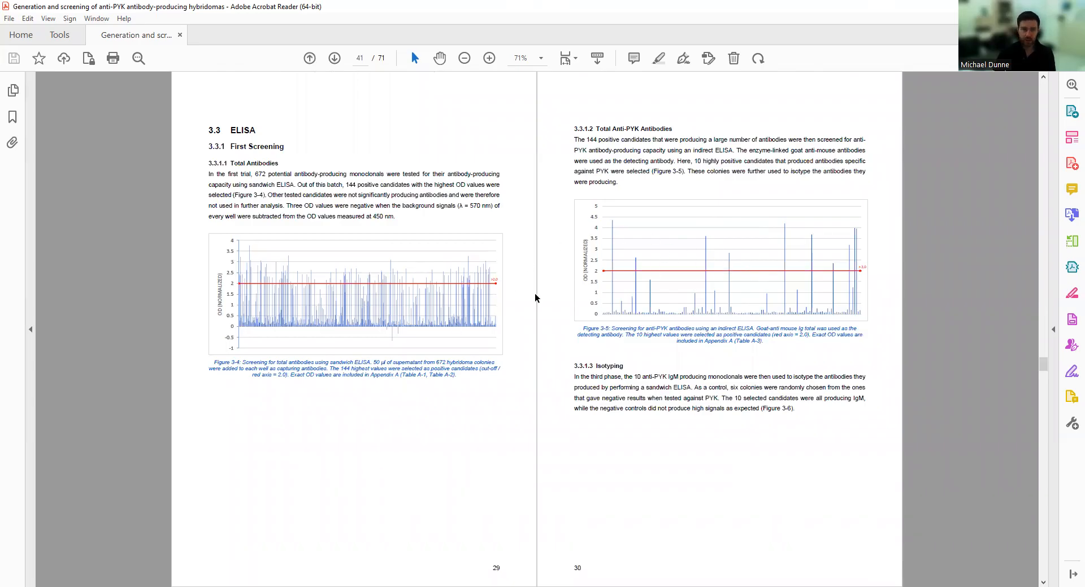
pyautogui.scroll(-1, 535, 293)
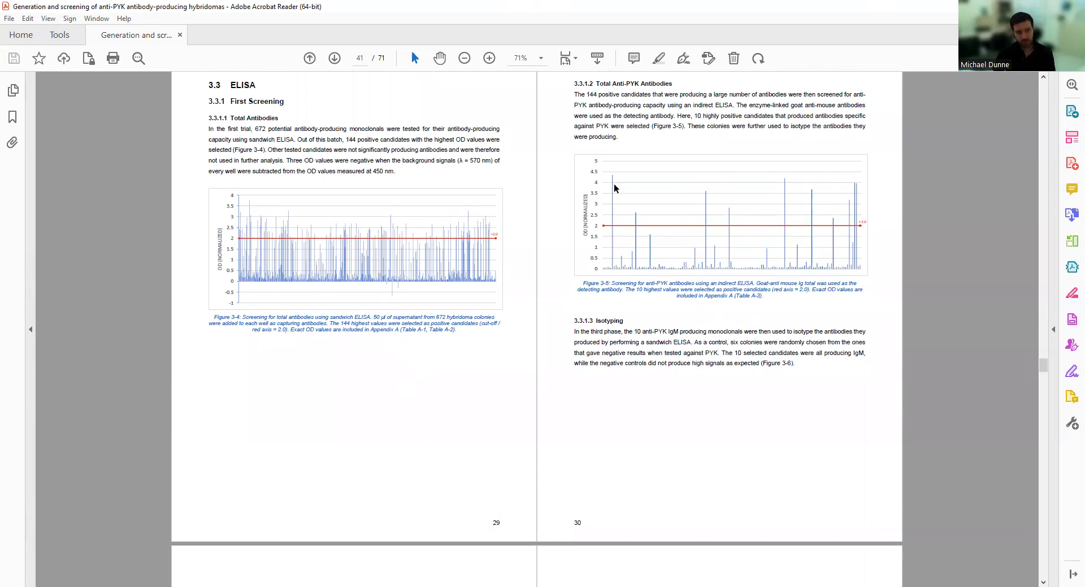
pyautogui.scroll(1, 614, 184)
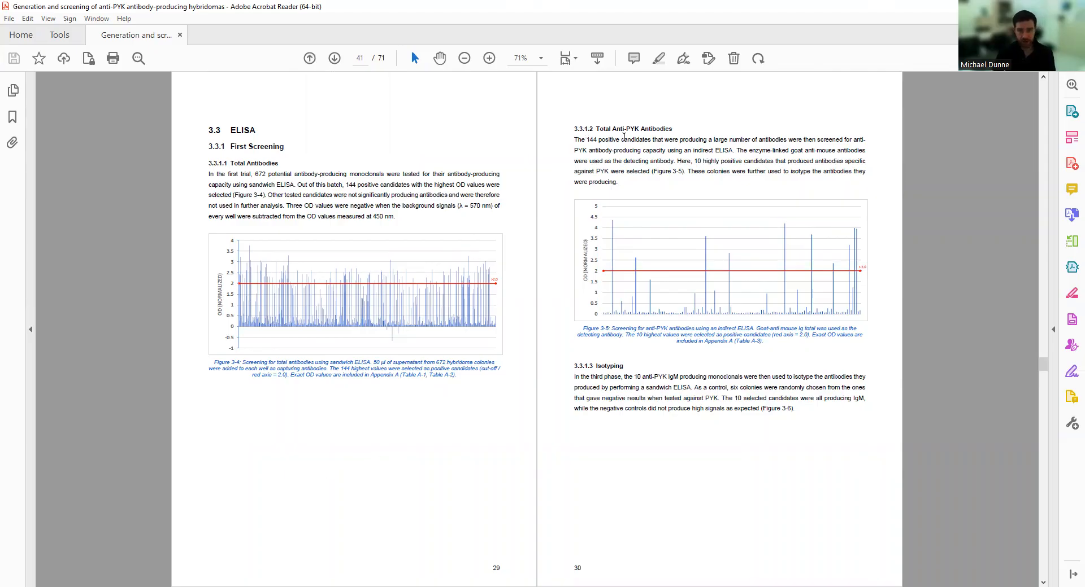
pyautogui.scroll(-9, 637, 323)
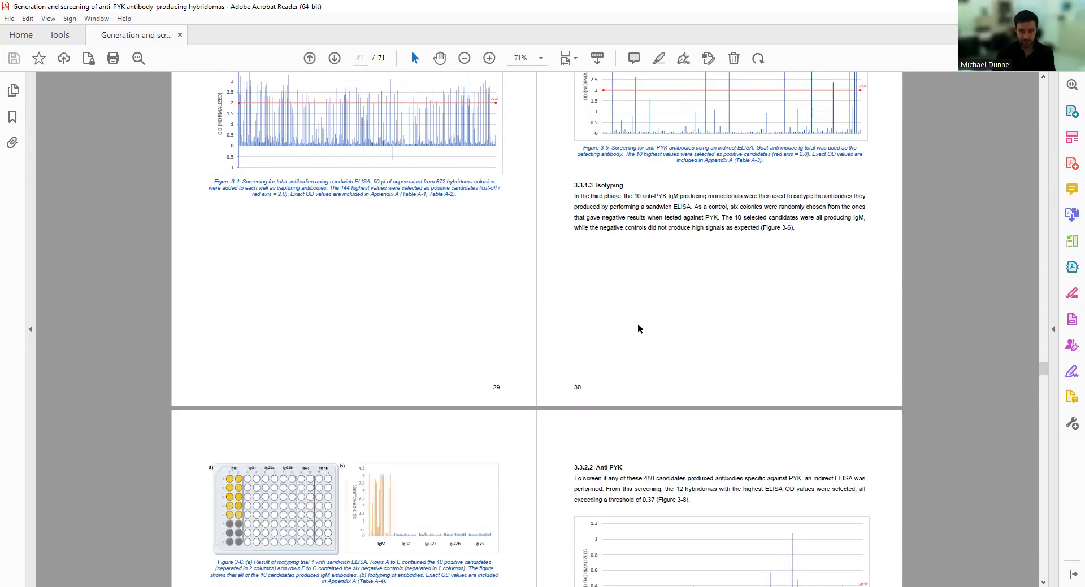
pyautogui.scroll(5, 570, 182)
pyautogui.scroll(-8, 299, 489)
pyautogui.scroll(1, 396, 356)
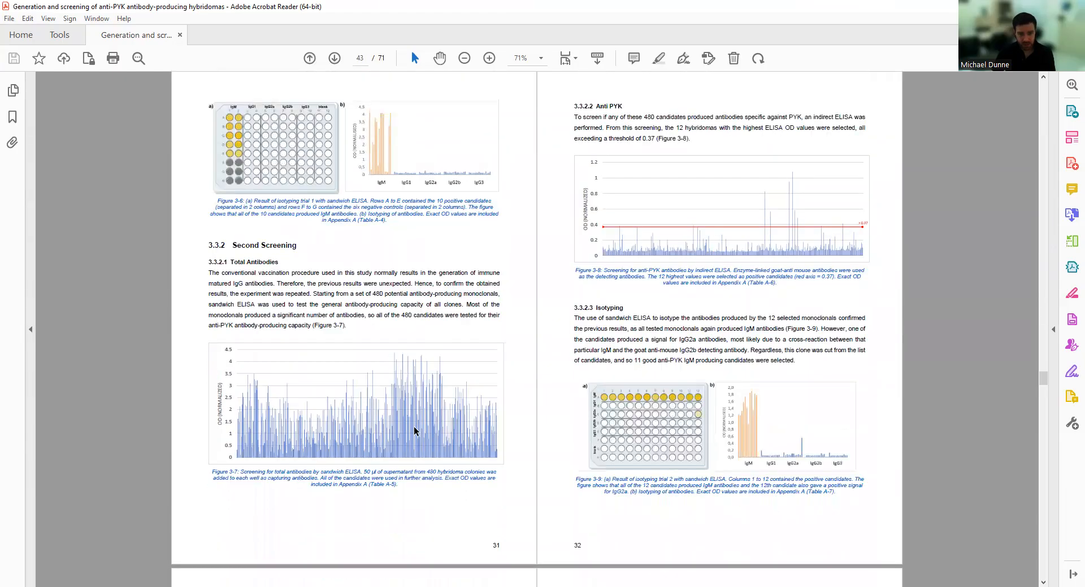
pyautogui.scroll(8, 421, 389)
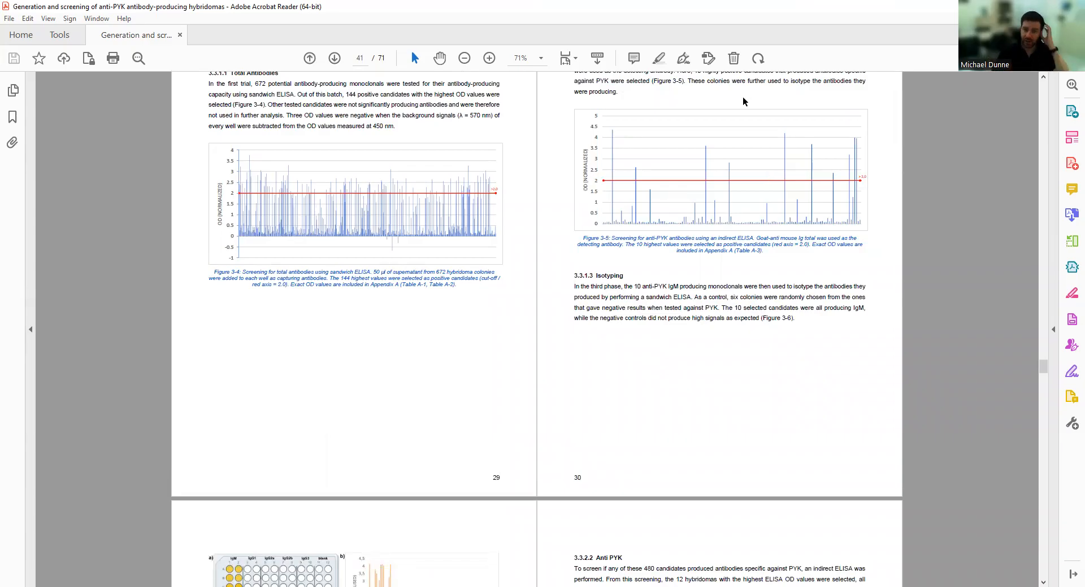
pyautogui.scroll(-4, 487, 405)
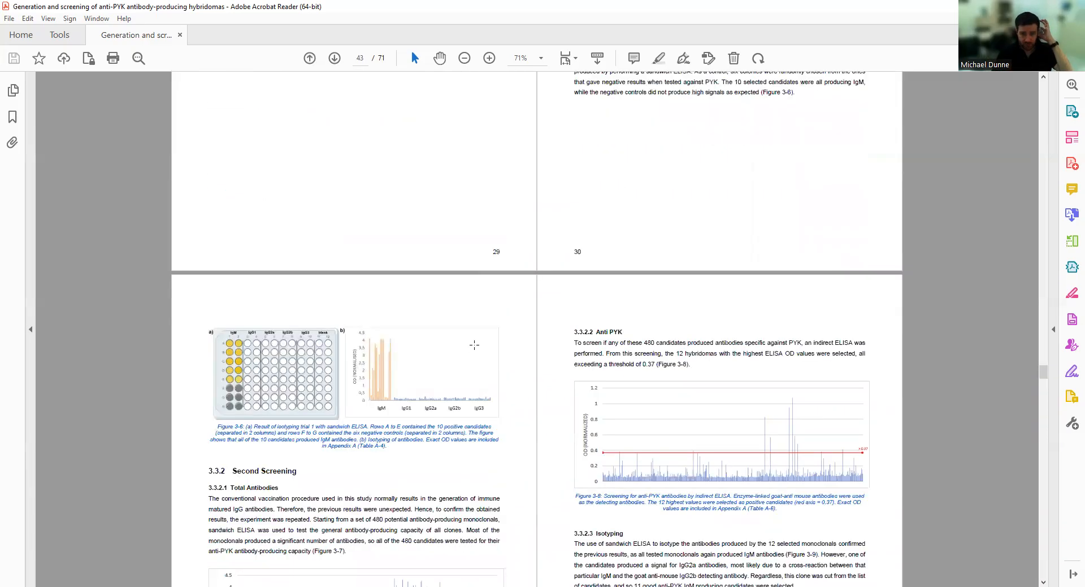
pyautogui.scroll(-3, 474, 345)
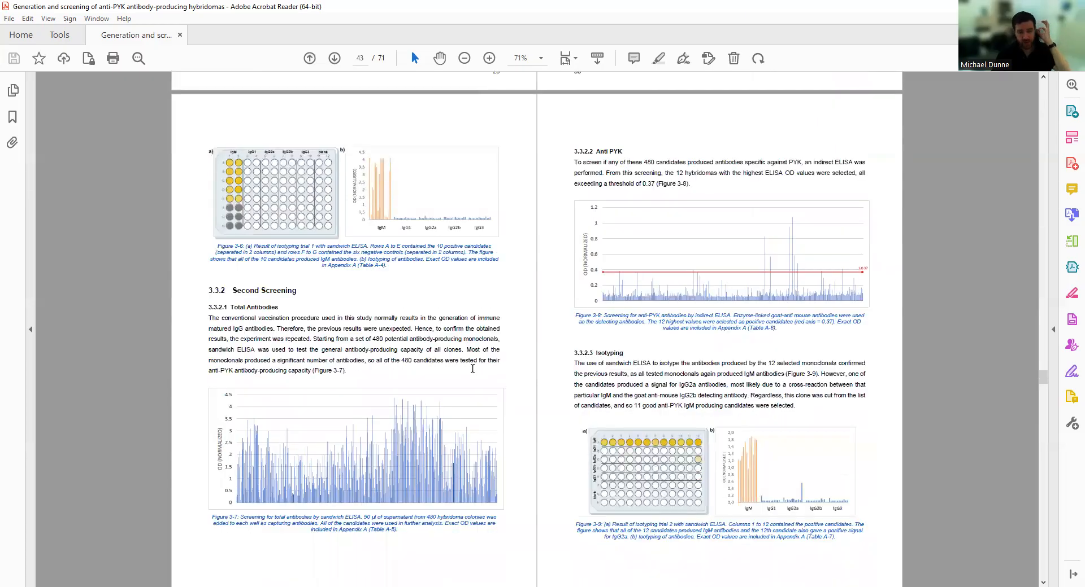
pyautogui.scroll(-6, 473, 369)
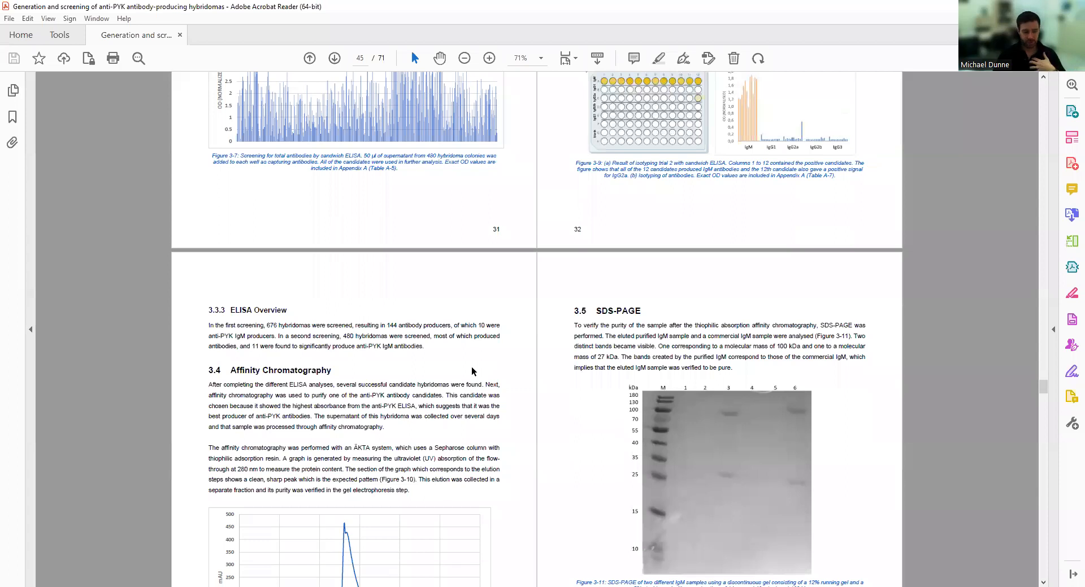
# Scroll past Figures 3-10 and 3-11 to the 4 DISCUSSION heading and Figure 4-1.
pyautogui.scroll(-2, 471, 367)
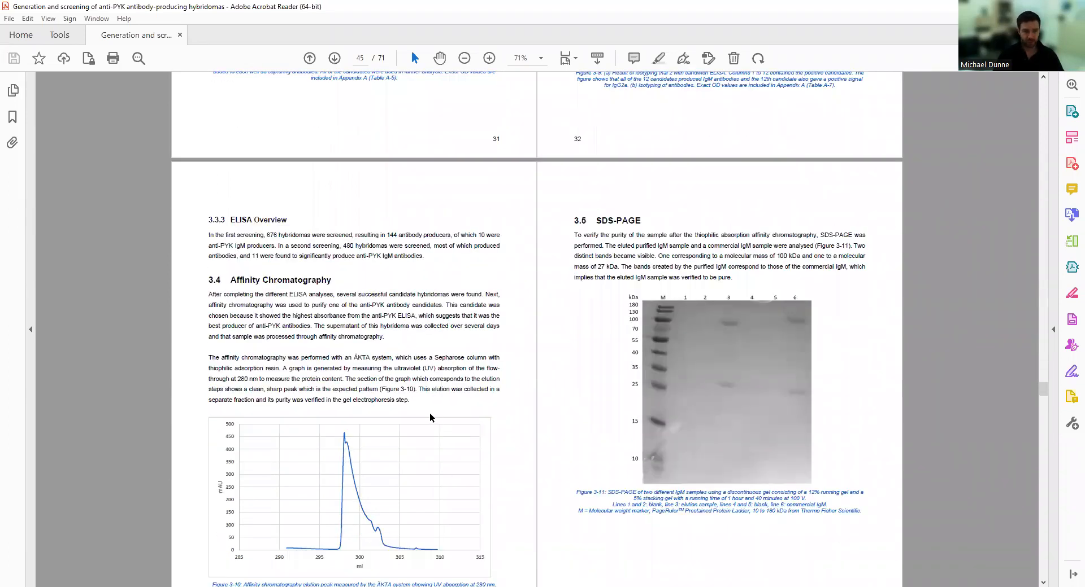
pyautogui.scroll(-2, 414, 443)
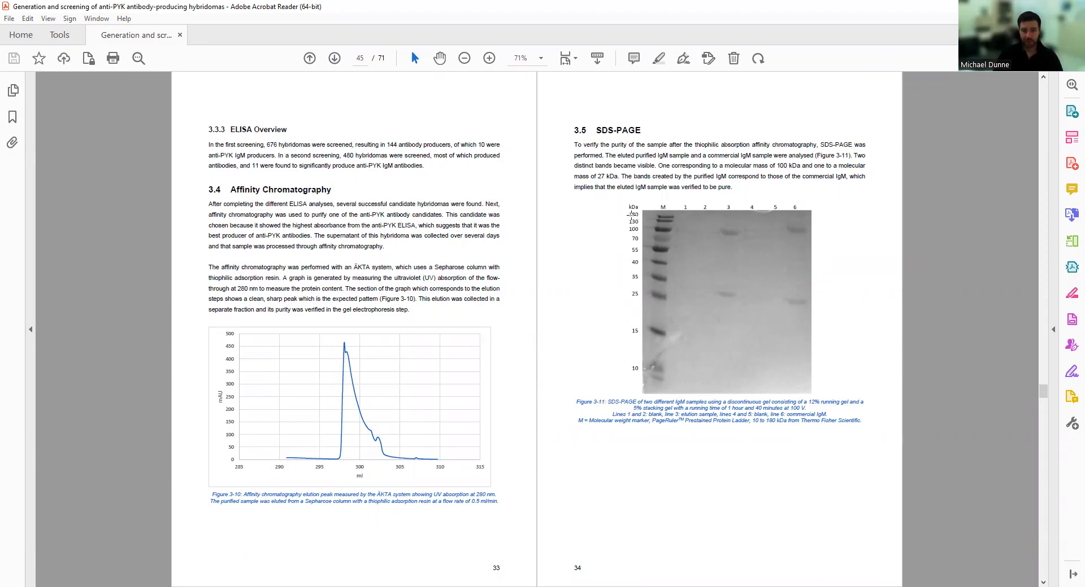
pyautogui.scroll(-5, 619, 395)
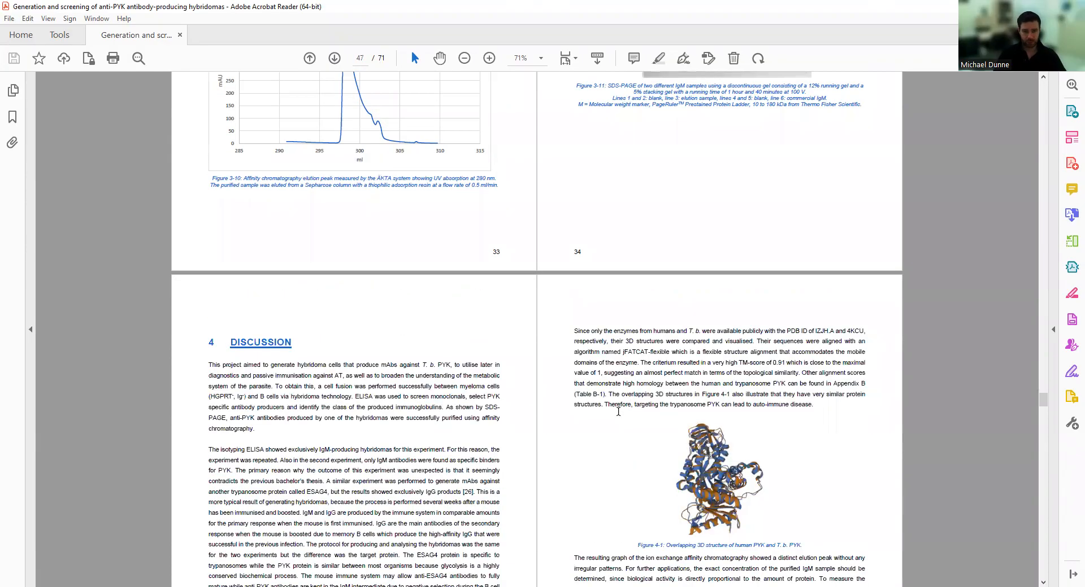
# Scroll back and forth around the start of the Discussion chapter.
pyautogui.scroll(1, 615, 384)
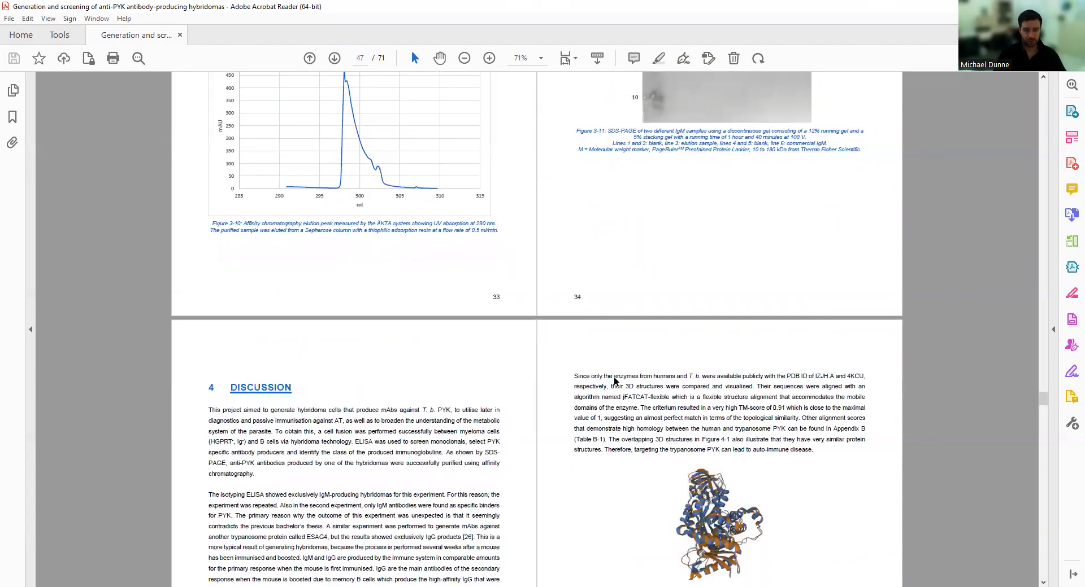
pyautogui.scroll(-10, 615, 382)
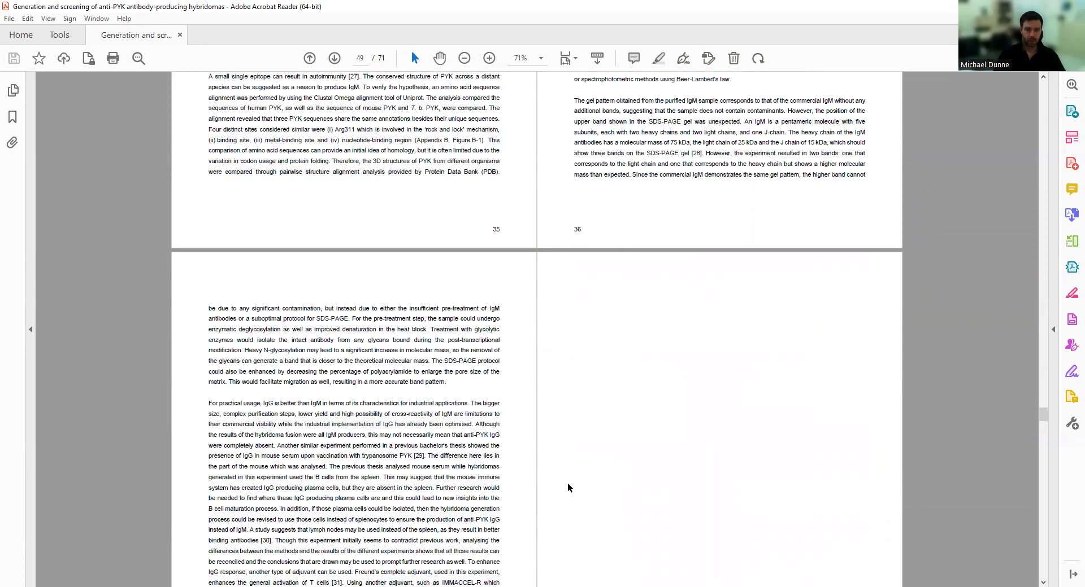
pyautogui.scroll(7, 567, 484)
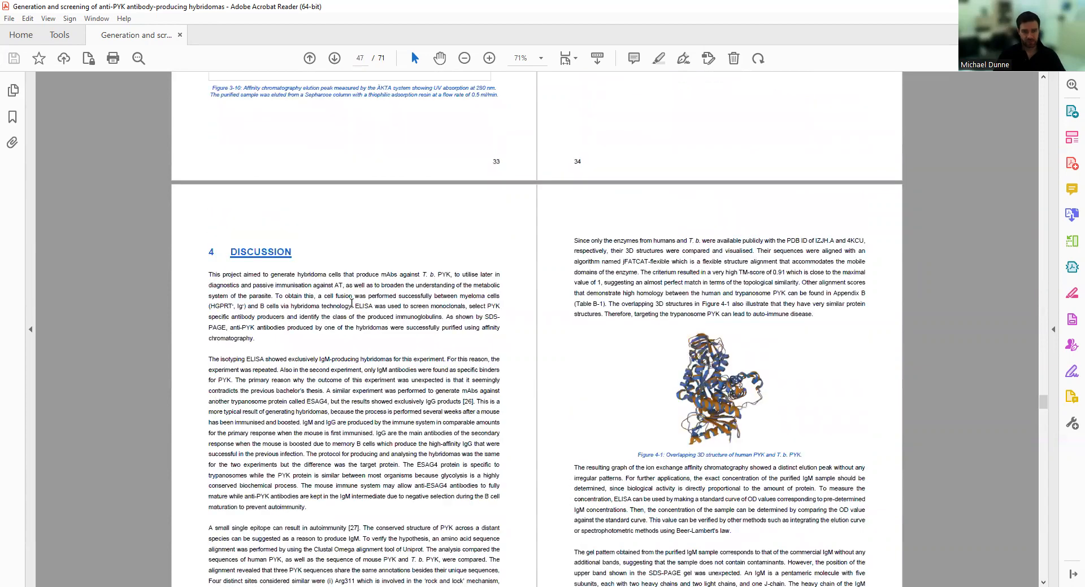
pyautogui.scroll(-12, 521, 395)
pyautogui.scroll(-10, 517, 406)
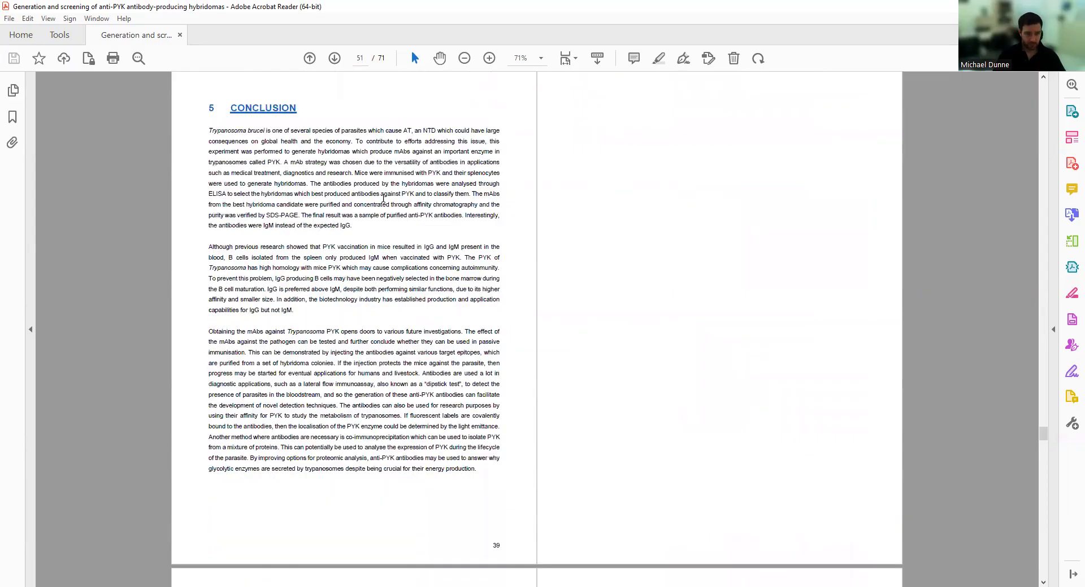
# Scroll down to chapter 6 Individual Critical Reflections on pages 43–44, just above section 6.5.
pyautogui.scroll(-4, 718, 354)
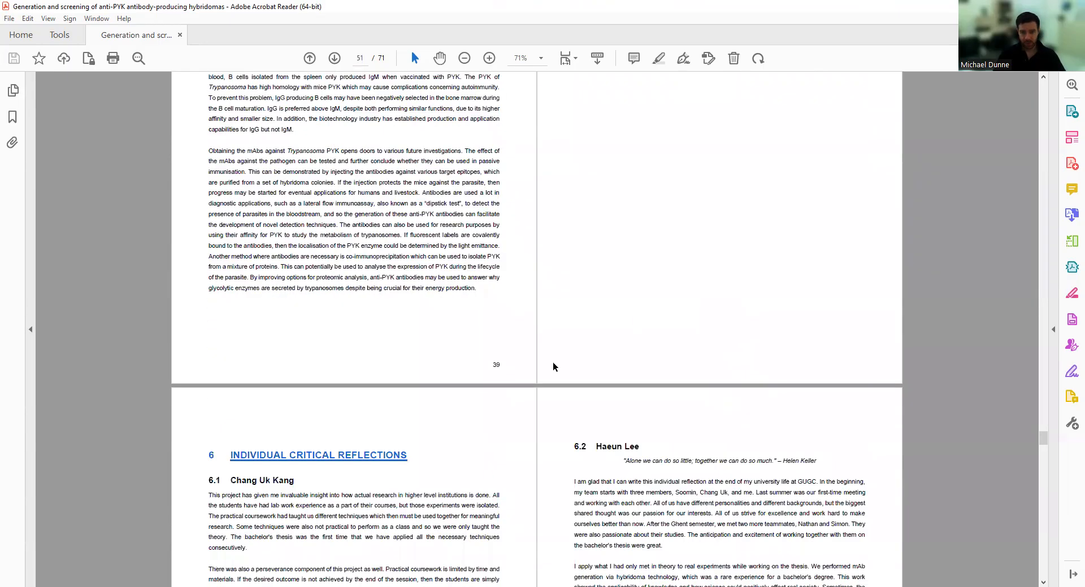
pyautogui.scroll(-4, 424, 469)
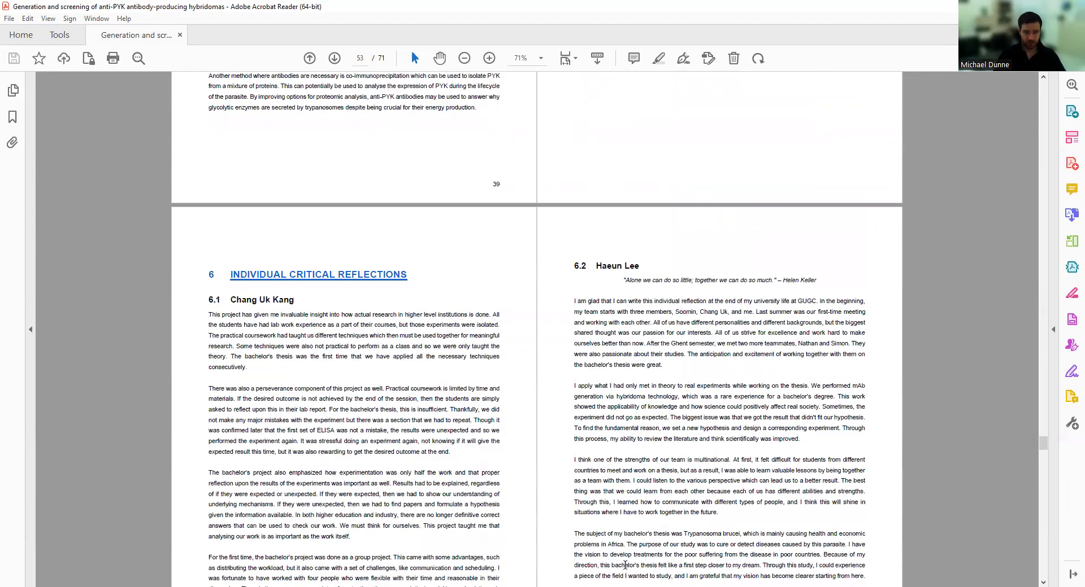
pyautogui.scroll(-3, 310, 343)
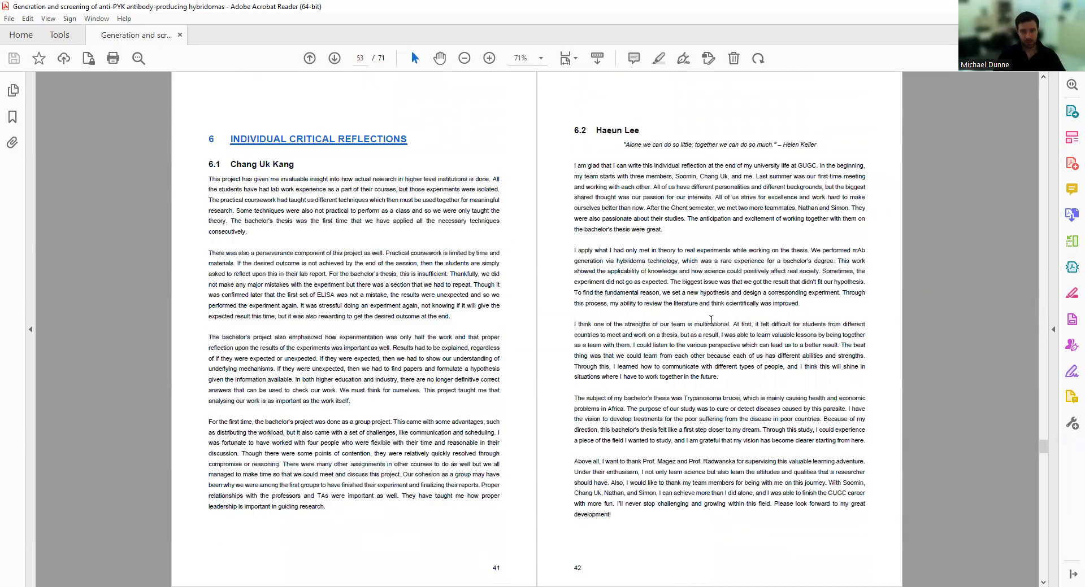
pyautogui.scroll(-7, 712, 320)
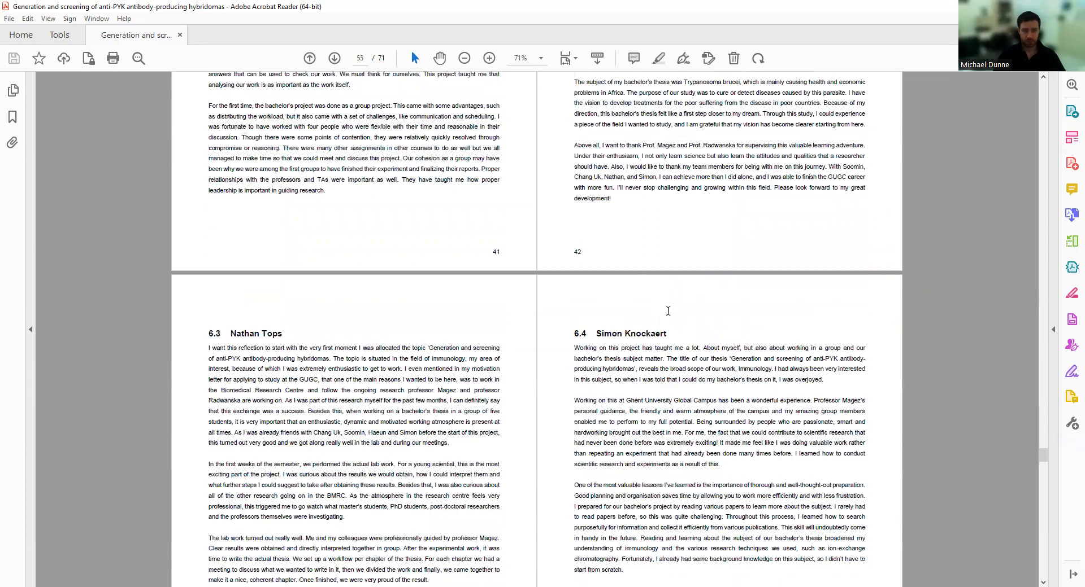
pyautogui.scroll(-4, 668, 311)
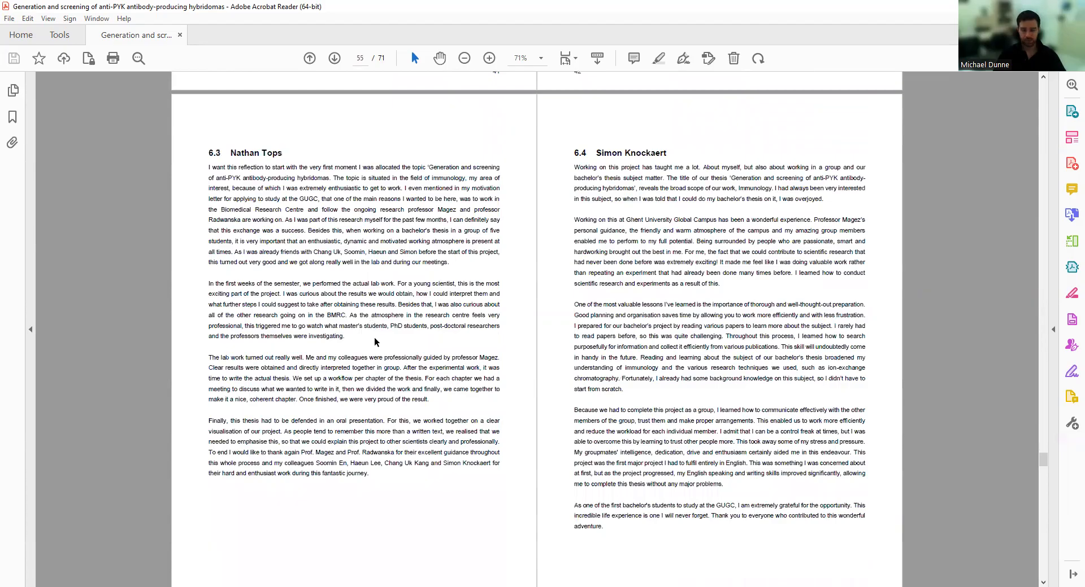
pyautogui.scroll(-13, 374, 341)
pyautogui.scroll(9, 398, 351)
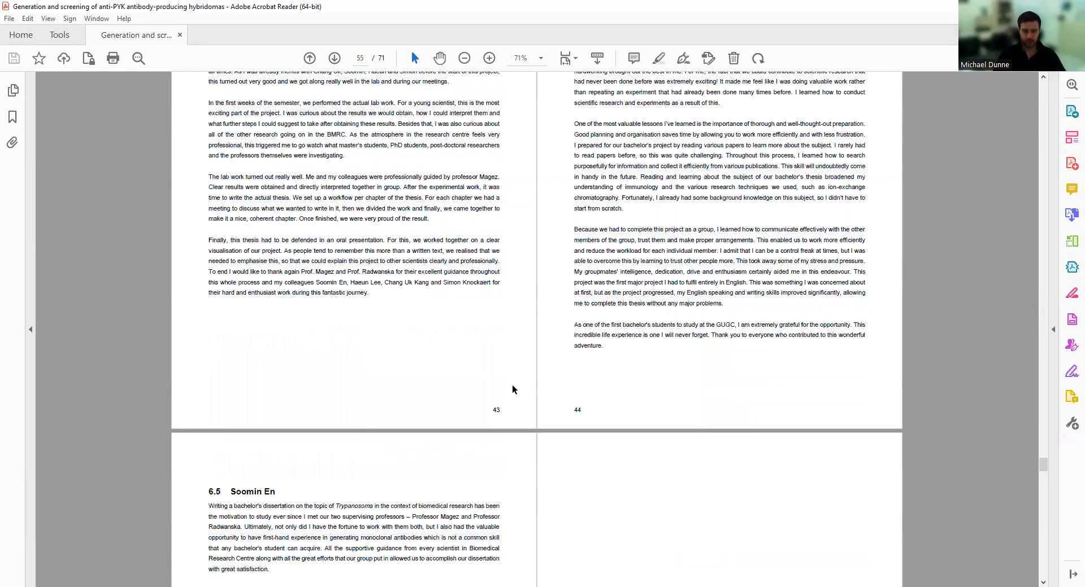
pyautogui.scroll(9, 512, 390)
pyautogui.scroll(6, 332, 180)
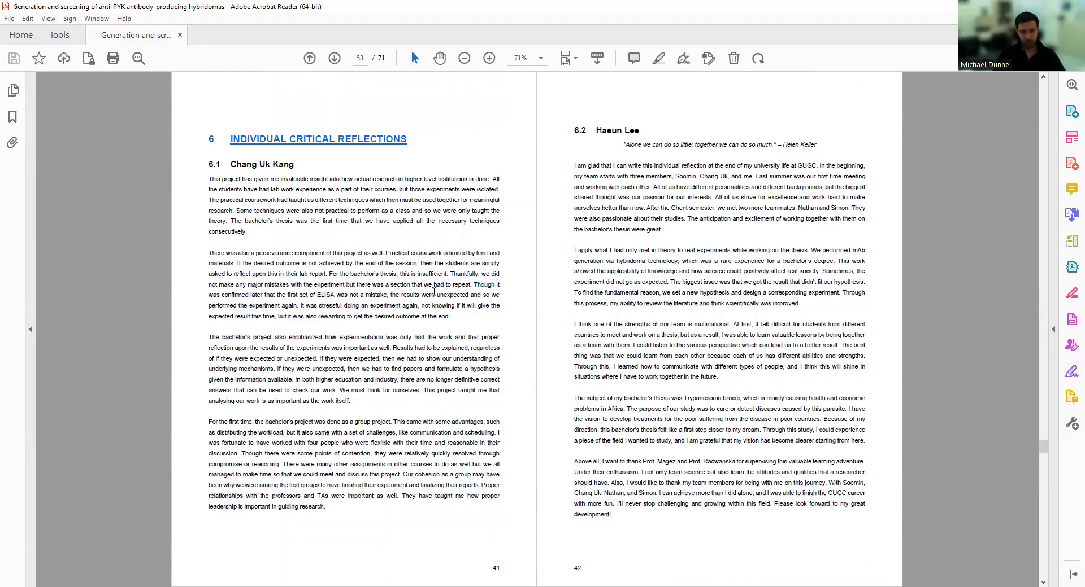
pyautogui.scroll(-7, 395, 311)
pyautogui.scroll(-7, 509, 421)
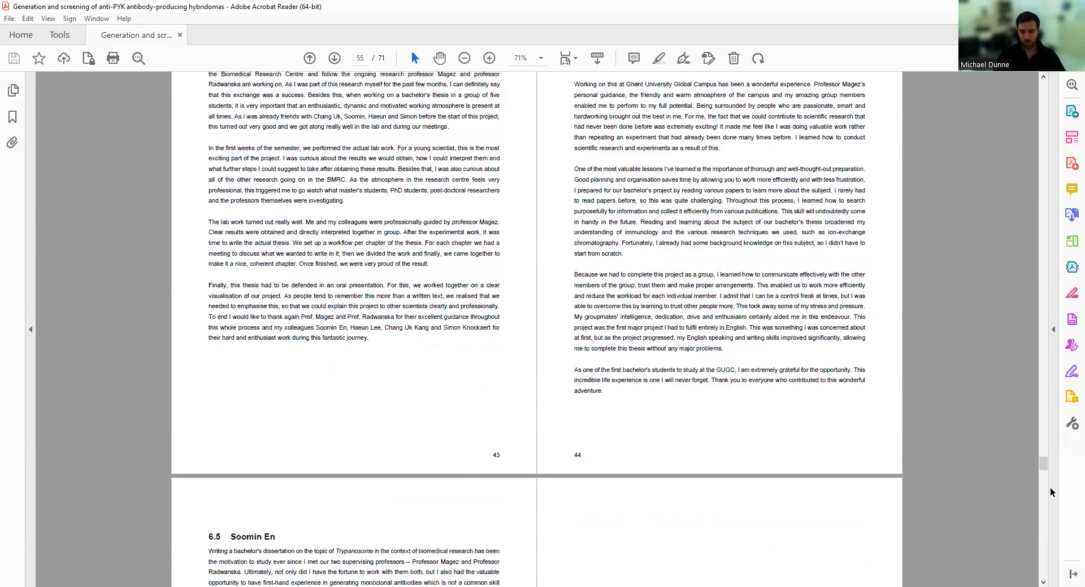
# Jump with the scrollbar to the References and the start of Appendix A.
pyautogui.moveTo(1043, 463); pyautogui.dragTo(1043, 86)
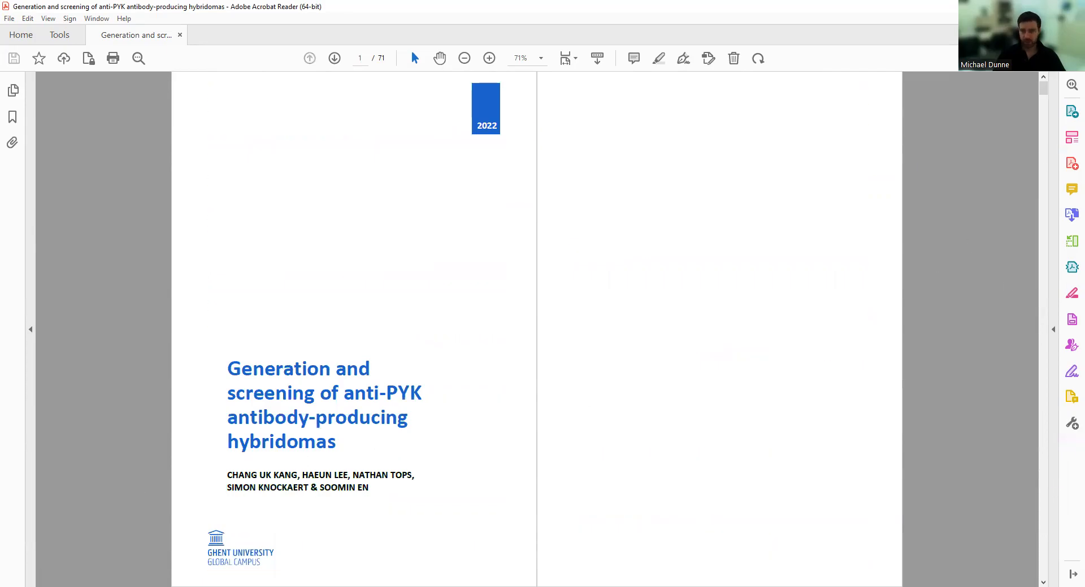
pyautogui.moveTo(1050, 91); pyautogui.dragTo(1061, 549)
pyautogui.scroll(-5, 497, 395)
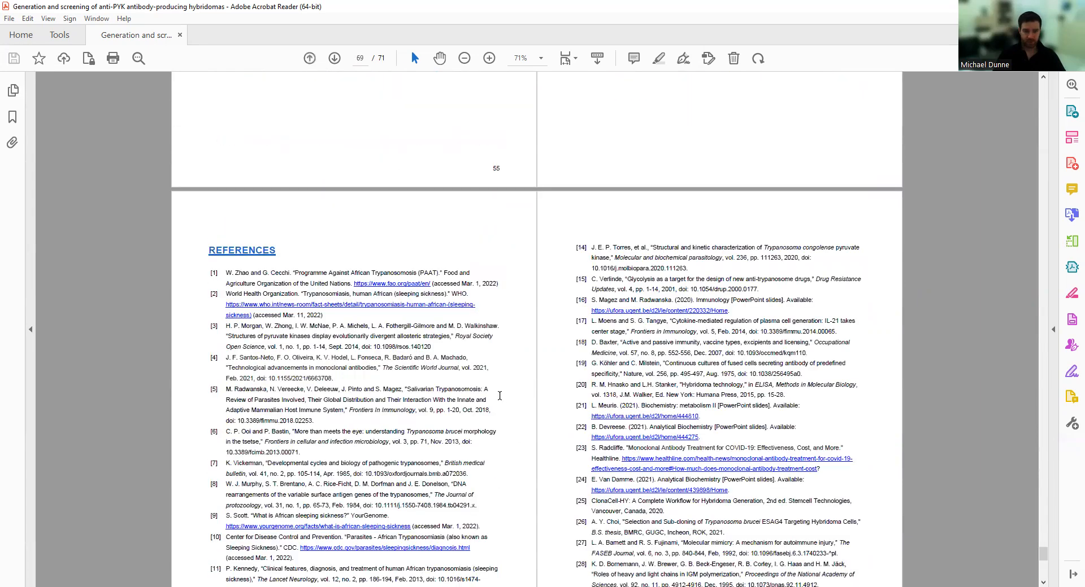
pyautogui.scroll(20, 500, 395)
pyautogui.scroll(-3, 512, 424)
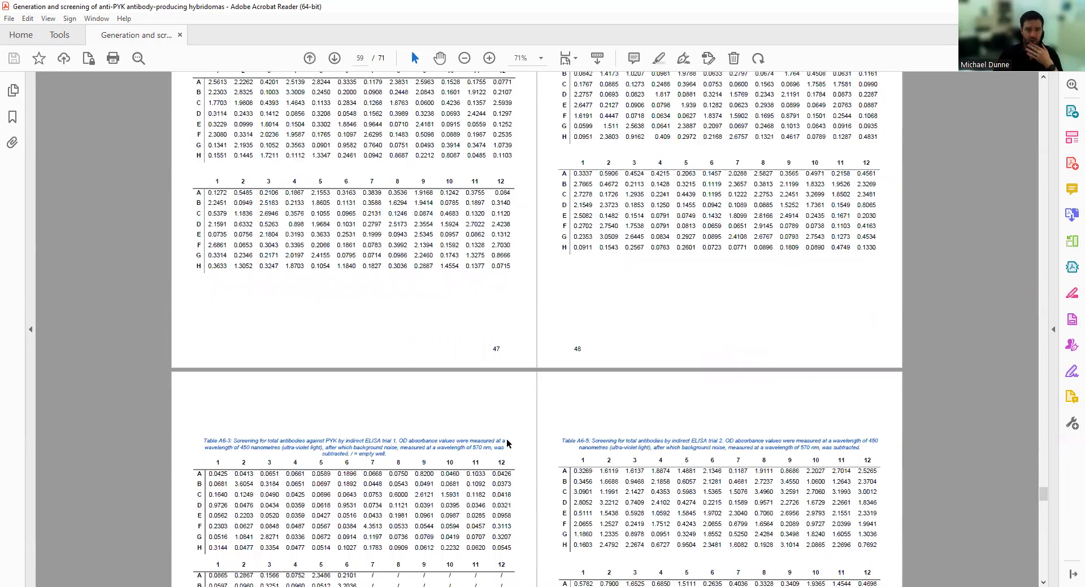
pyautogui.scroll(10, 507, 444)
pyautogui.scroll(-4, 87, 498)
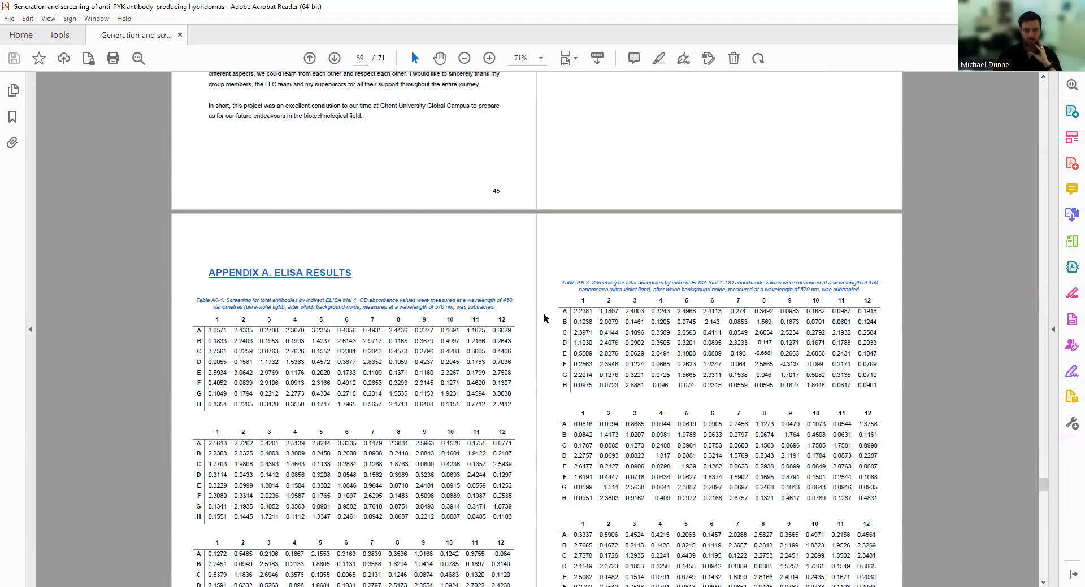
# Page through Appendix A's ELISA absorbance tables A6-1 to A6-6 on pages 47–52.
pyautogui.scroll(-3, 613, 298)
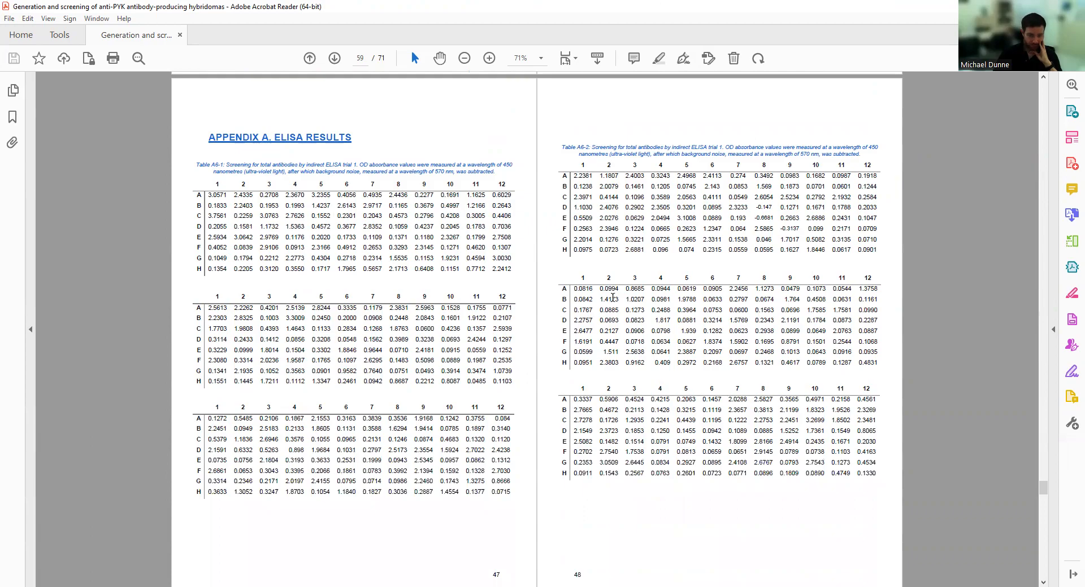
pyautogui.scroll(-8, 613, 298)
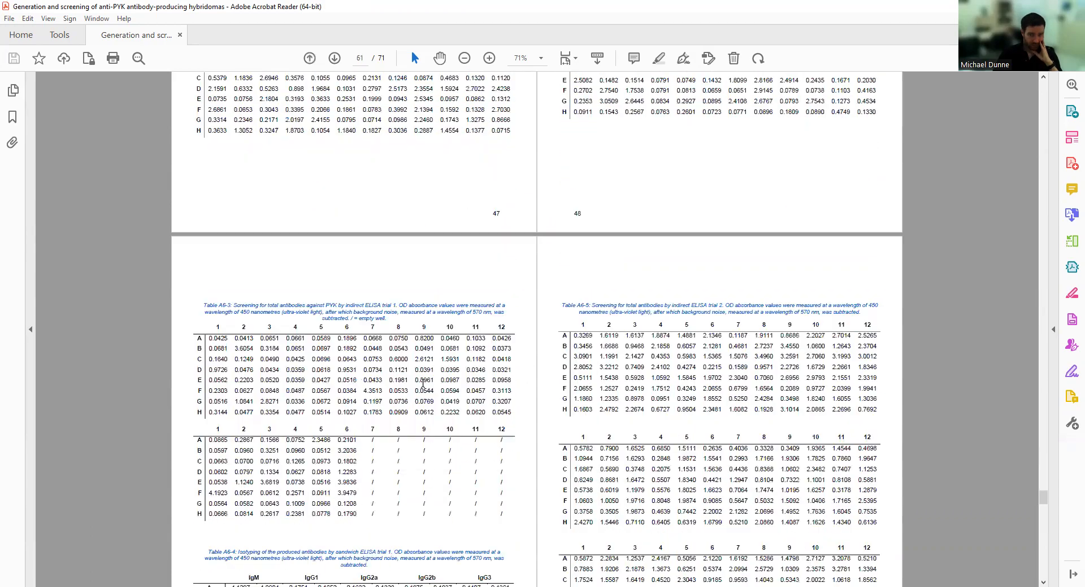
pyautogui.scroll(-4, 414, 368)
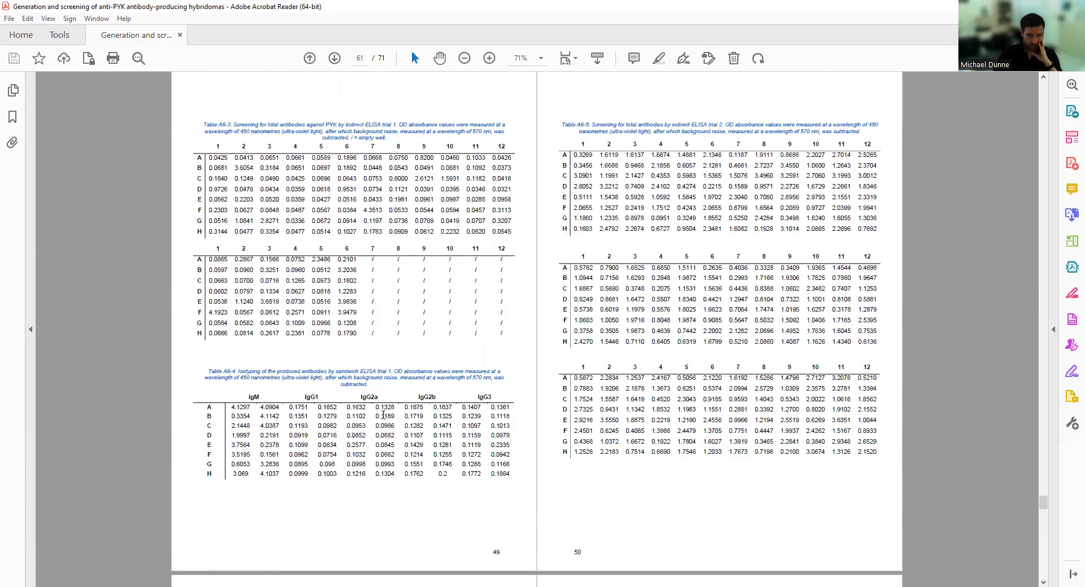
pyautogui.scroll(-5, 257, 235)
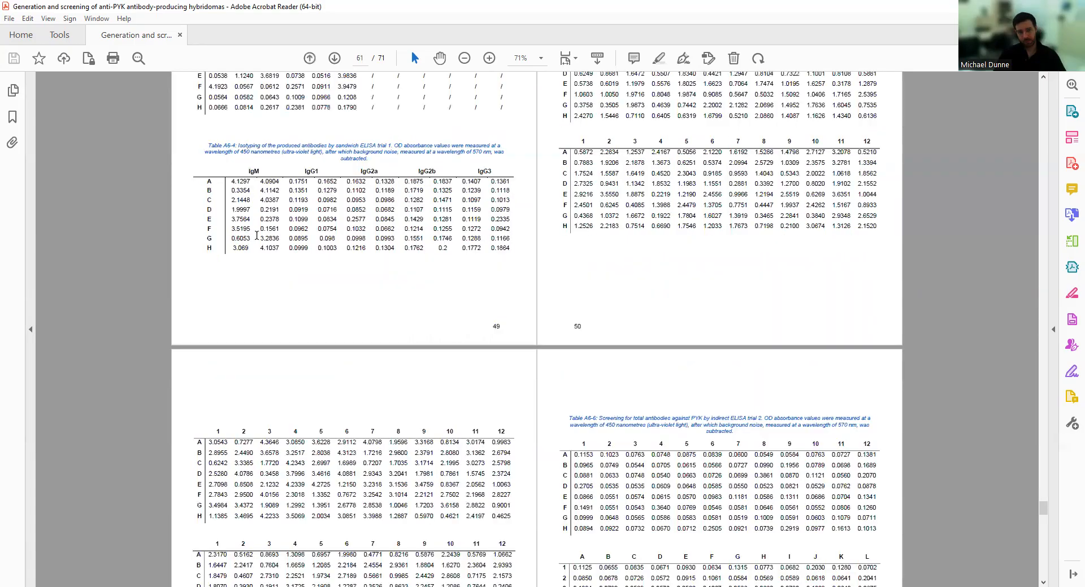
pyautogui.scroll(-7, 256, 236)
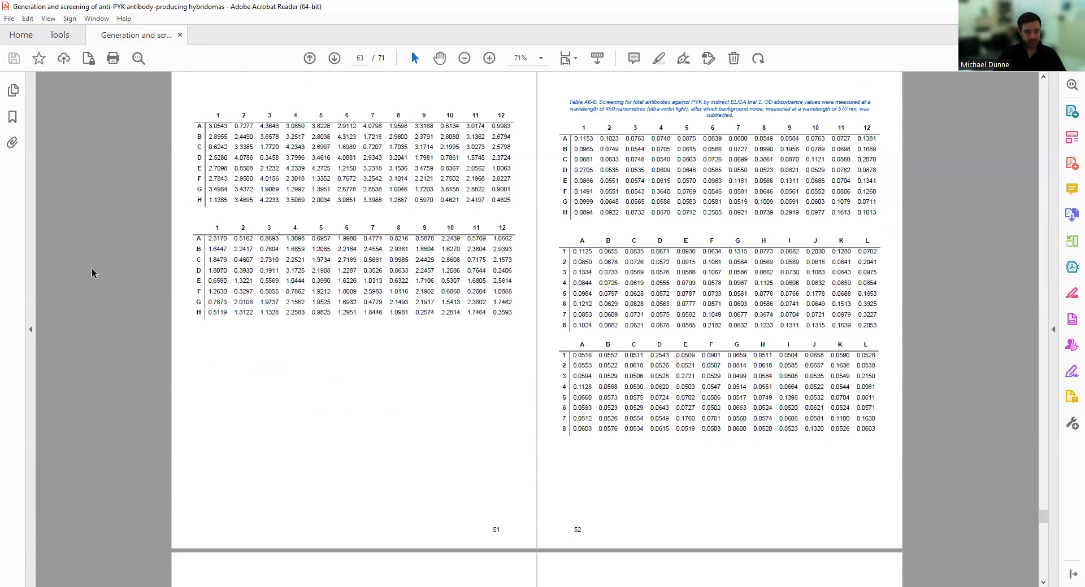
pyautogui.scroll(-9, 667, 355)
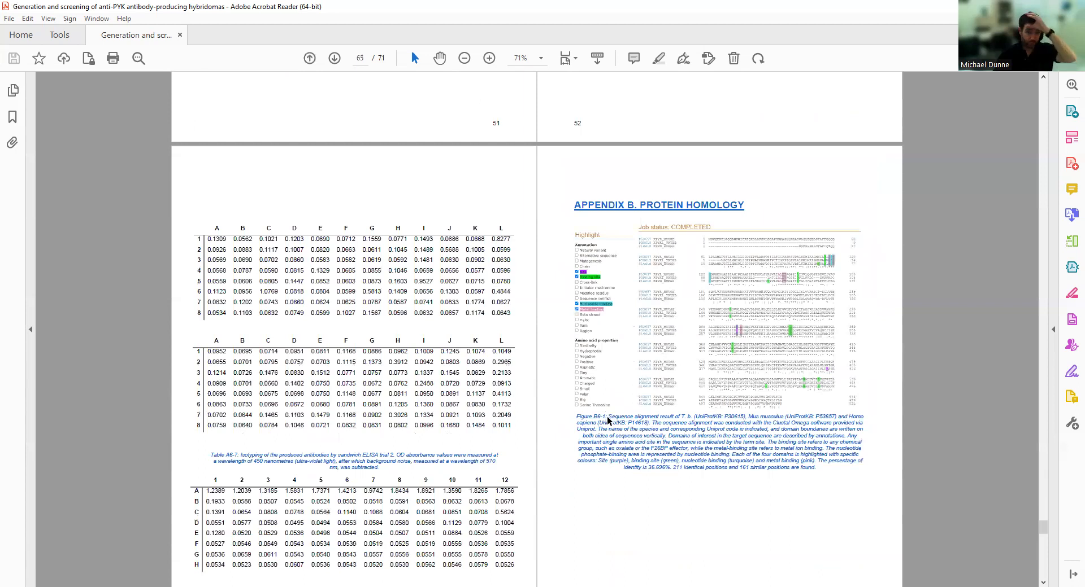
# Scroll through Appendix B Protein Homology and the References pages.
pyautogui.scroll(-5, 606, 418)
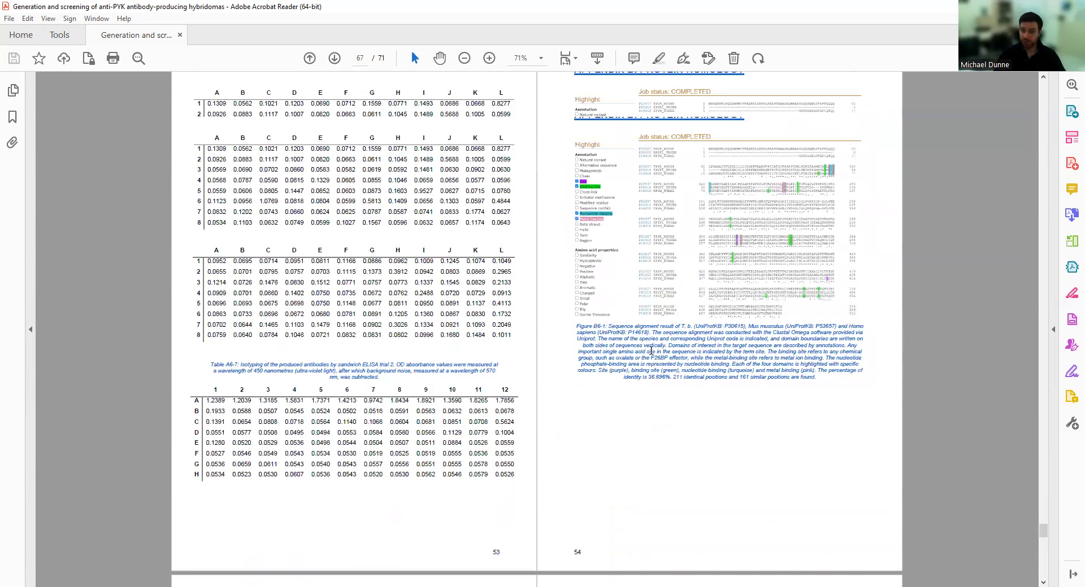
pyautogui.scroll(5, 651, 351)
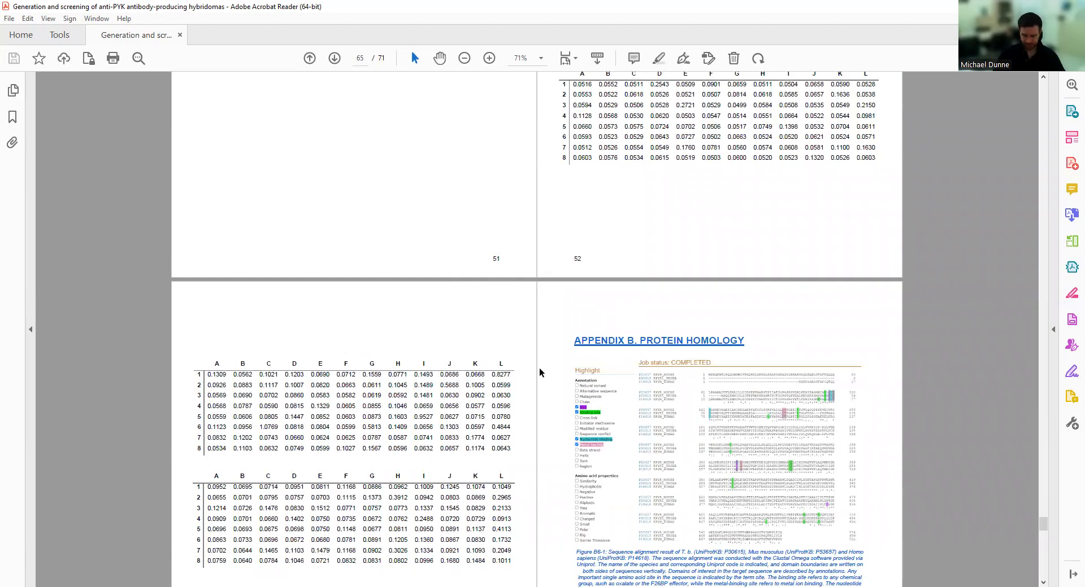
pyautogui.scroll(-5, 539, 368)
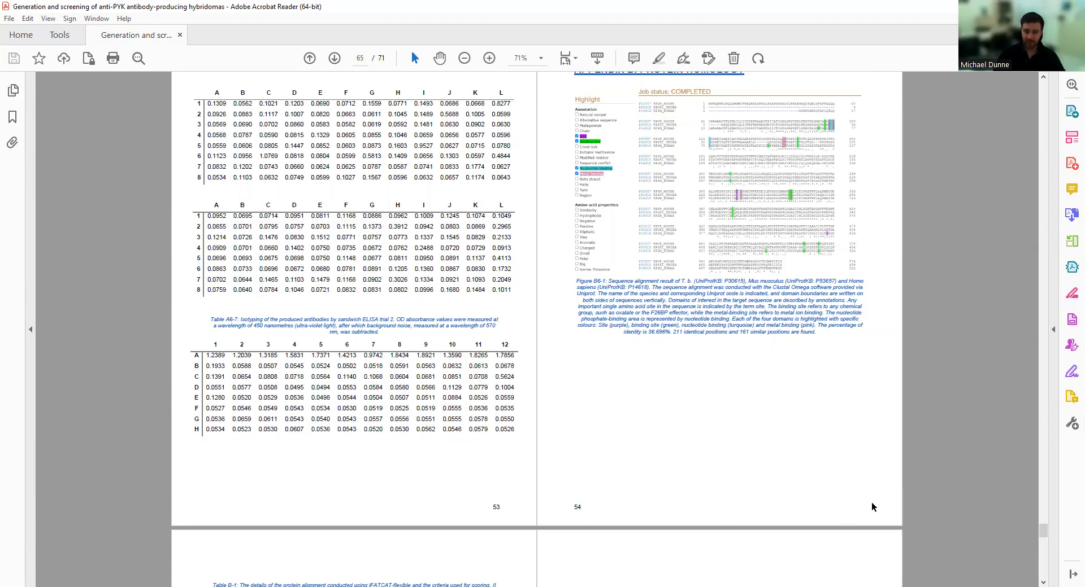
pyautogui.scroll(1, 872, 507)
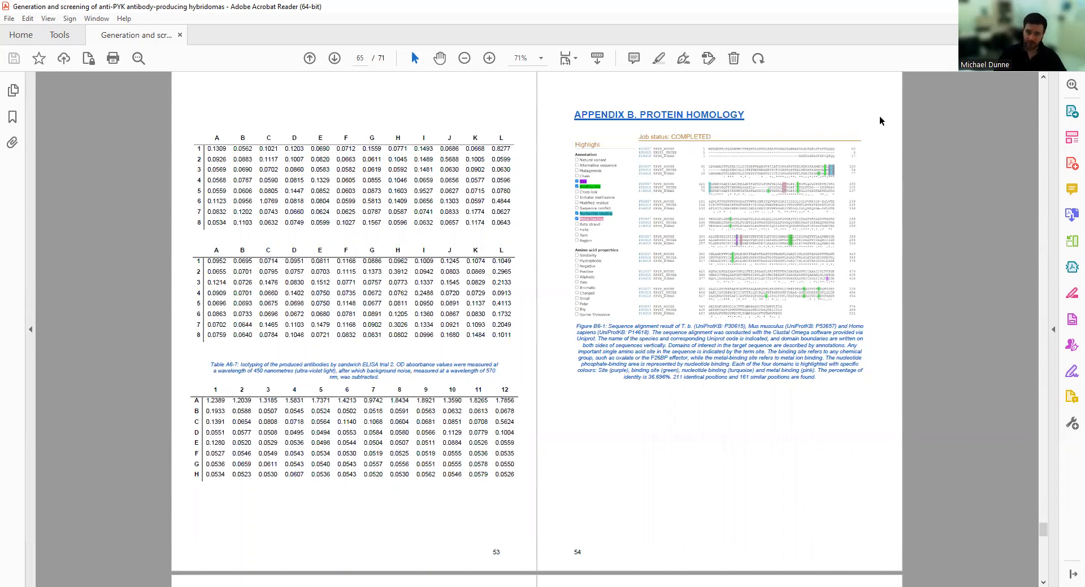
pyautogui.scroll(2, 878, 140)
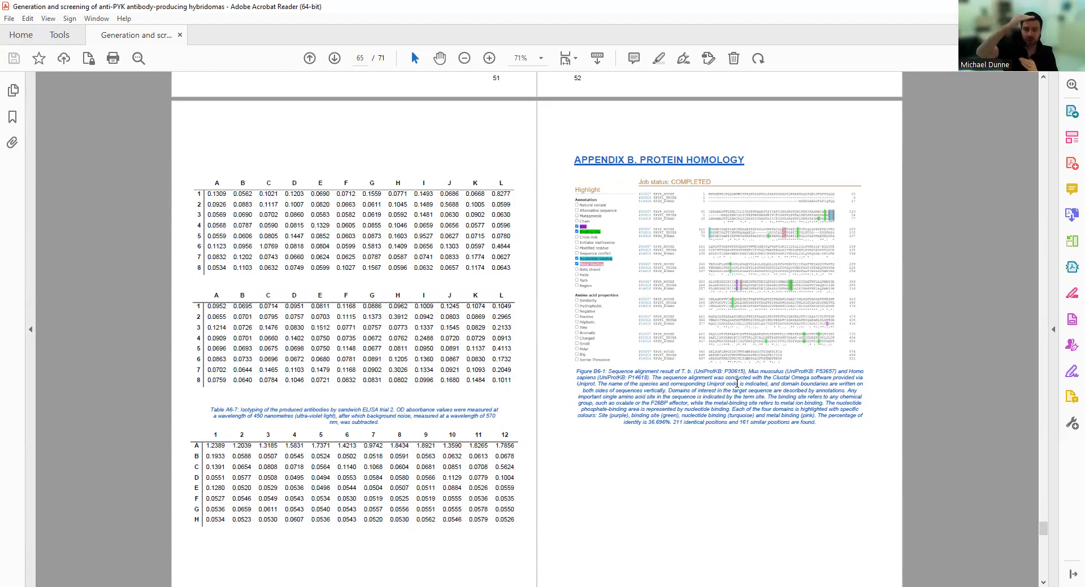
pyautogui.scroll(-20, 698, 491)
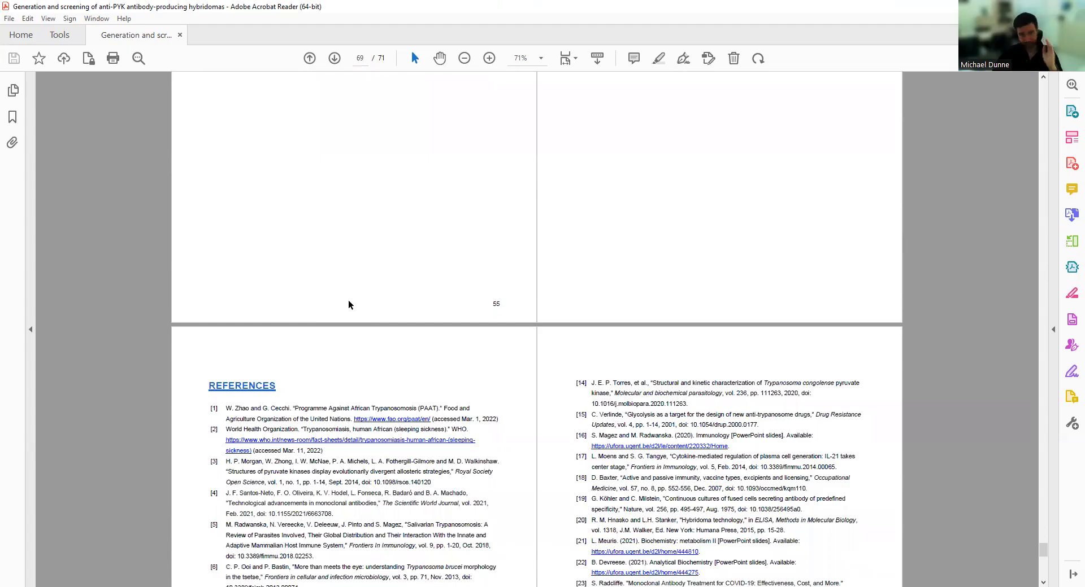
pyautogui.scroll(-2, 348, 300)
pyautogui.scroll(-6, 381, 355)
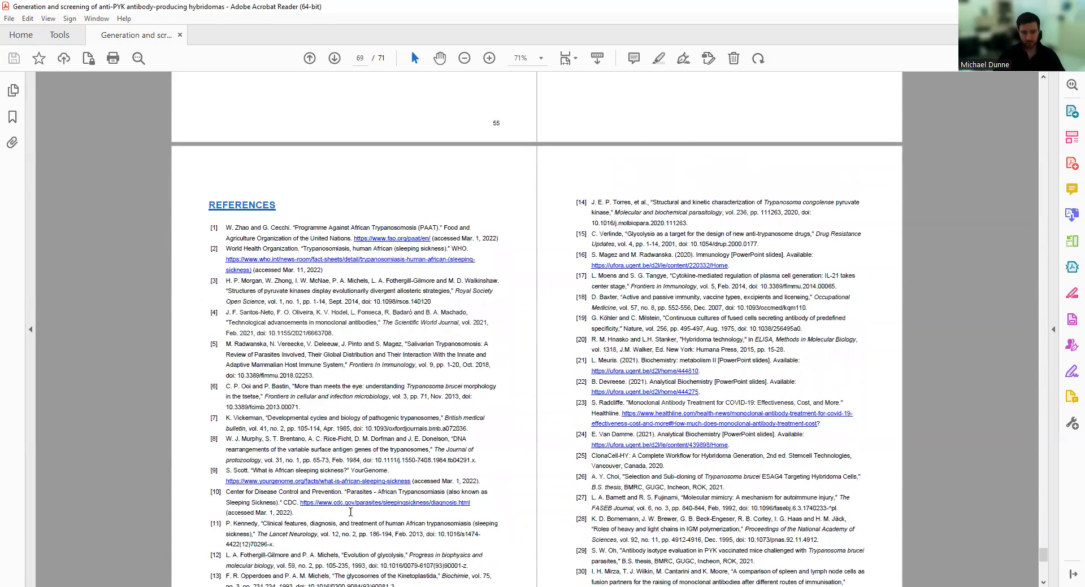
# Return to the title page, page 1 of 71, using the scrollbar.
pyautogui.scroll(-18, 378, 425)
pyautogui.scroll(12, 358, 427)
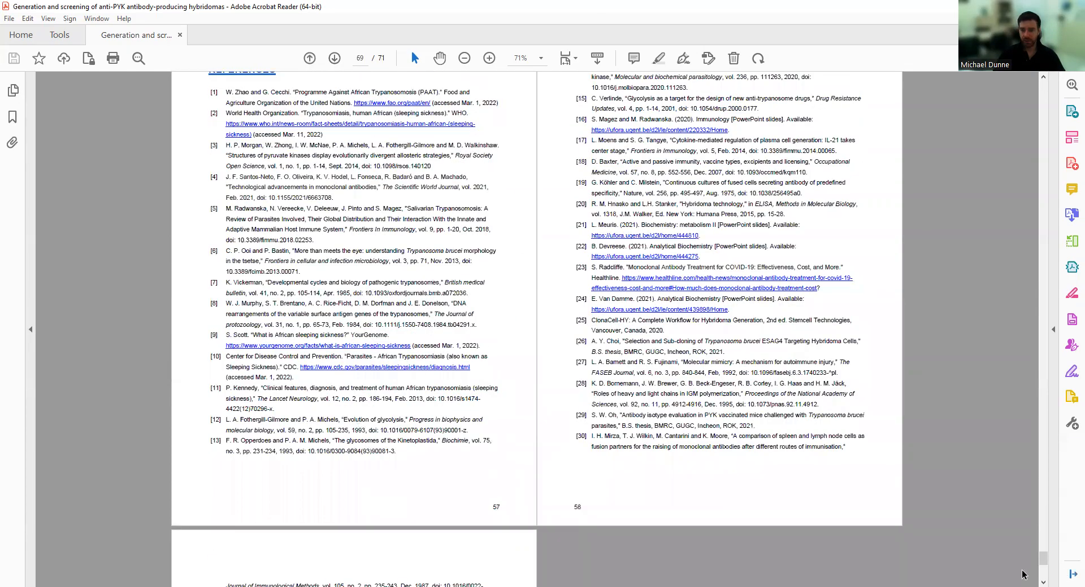
pyautogui.moveTo(1044, 559); pyautogui.dragTo(1035, 90)
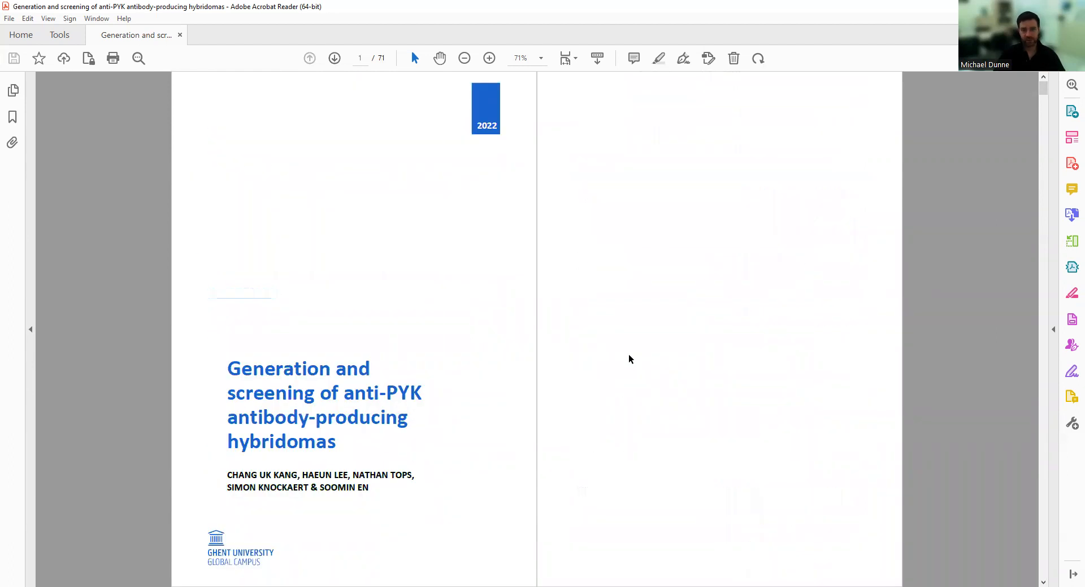
# Page from the cover through Evaluation Committee and Acknowledgement to the Summary and Samenvatting on page 7.
pyautogui.scroll(-7, 623, 348)
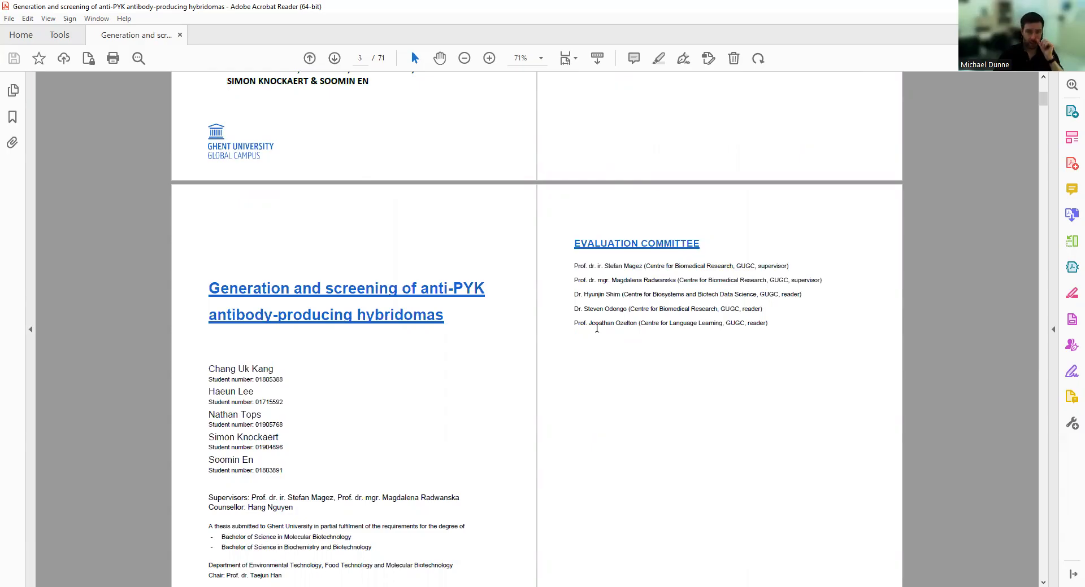
pyautogui.scroll(-10, 601, 327)
pyautogui.scroll(-12, 540, 398)
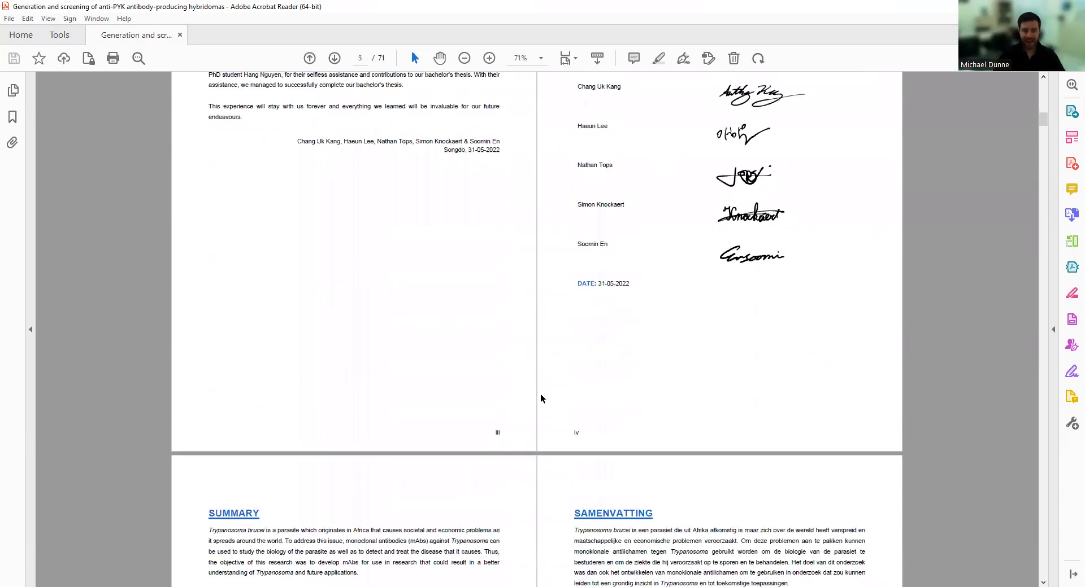
pyautogui.scroll(-8, 544, 395)
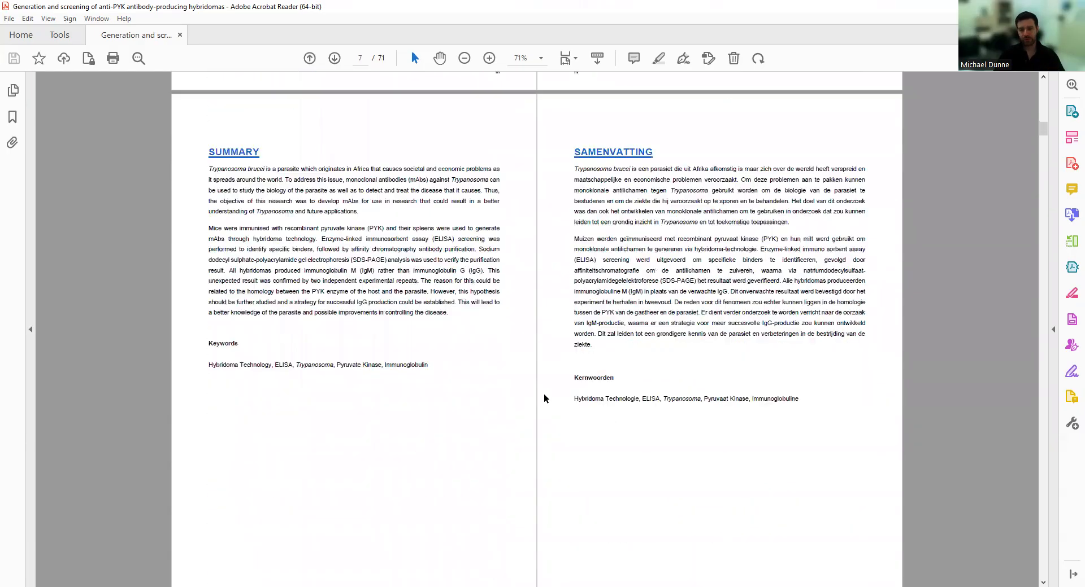